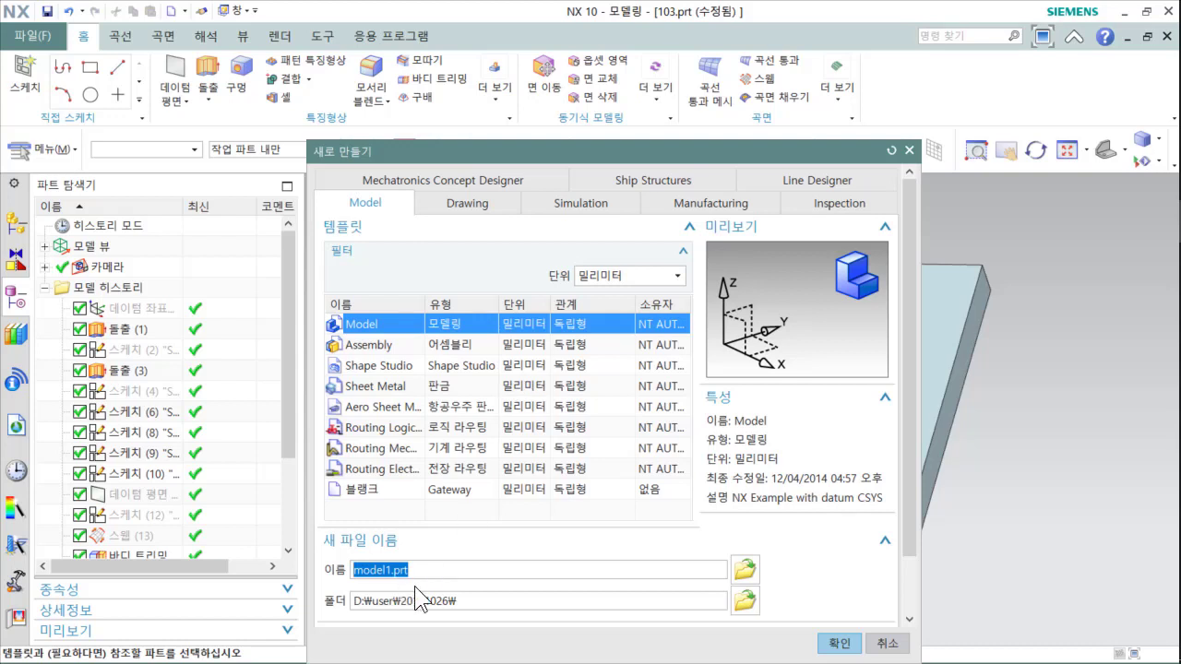
Step: Create a new millimetre part from the Model template, named 103_new2
{"action": "left_click", "coordinate": [393, 607]}
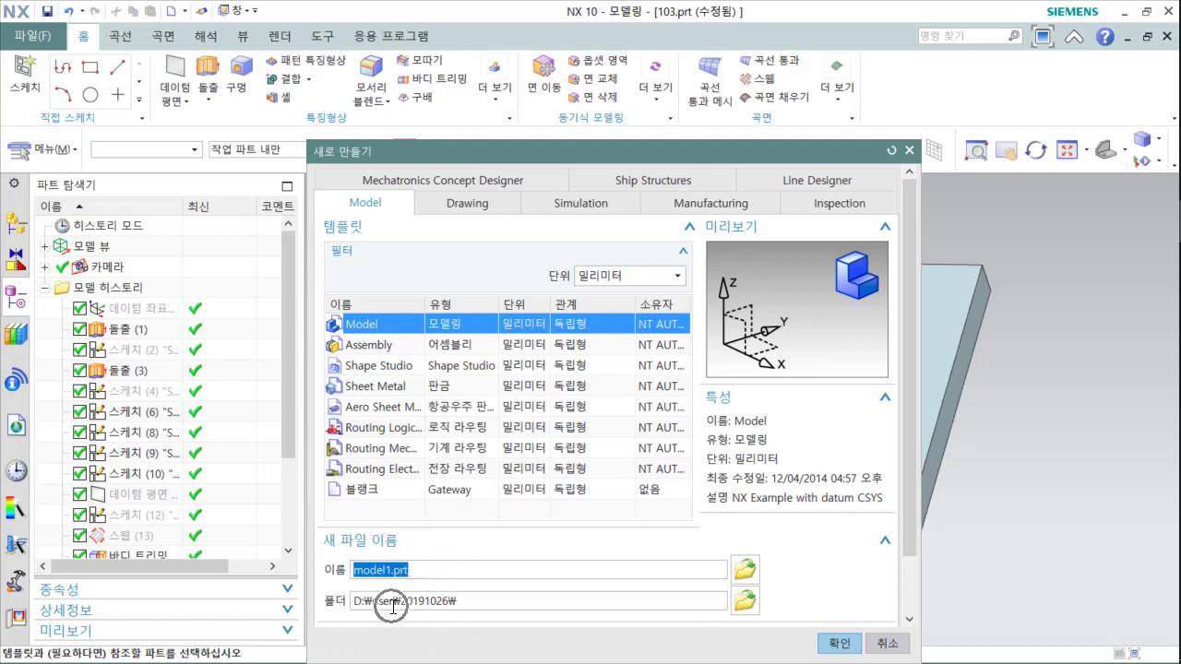
{"action": "left_click_drag", "start_coordinate": [432, 571], "coordinate": [328, 573]}
{"action": "type", "text": "103_new2"}
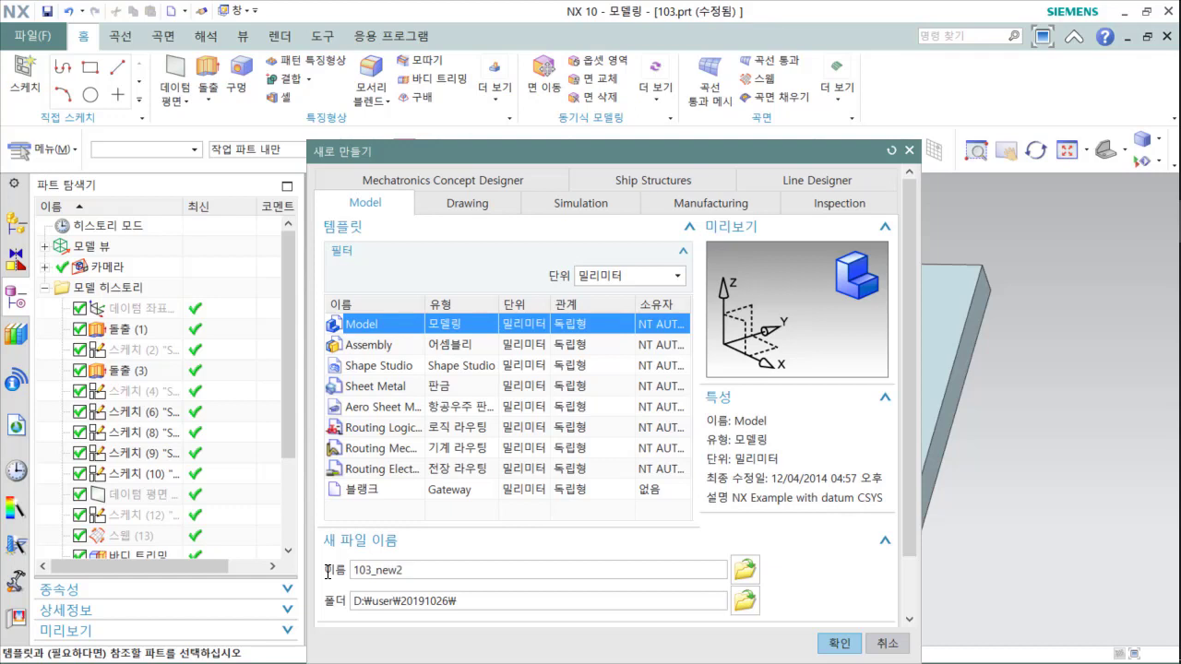
{"action": "left_click", "coordinate": [839, 645]}
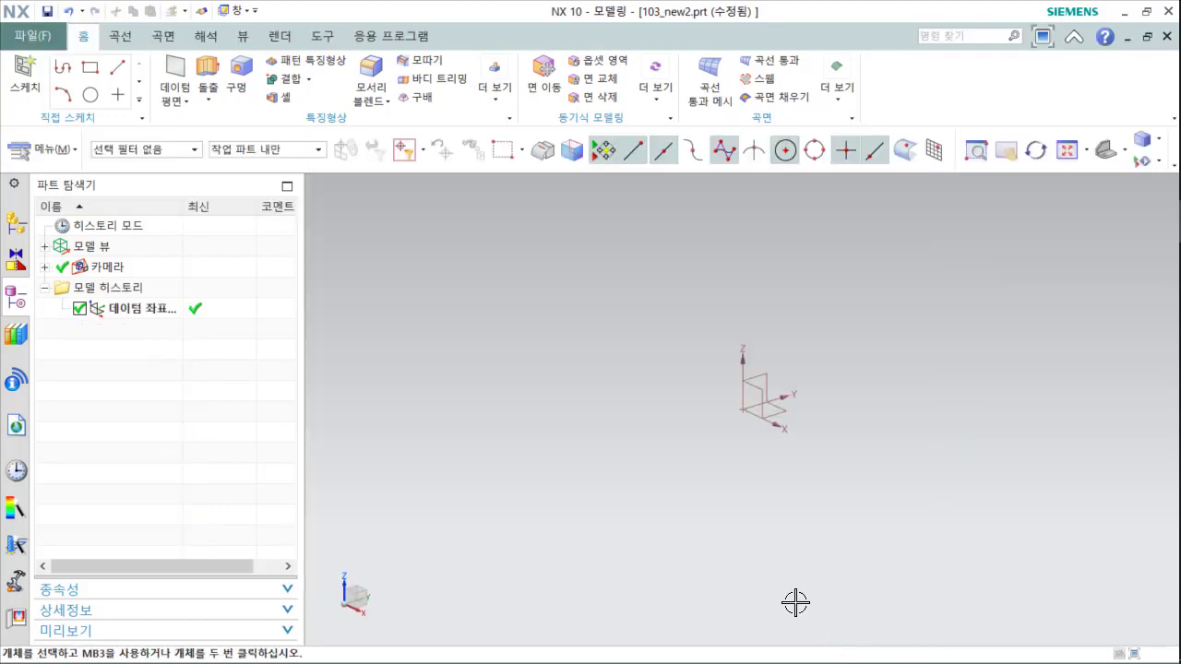
Step: Start an Extrude feature and begin a new sketch for its section
{"action": "middle_click_drag", "start_coordinate": [757, 536], "coordinate": [609, 560], "text": "shift"}
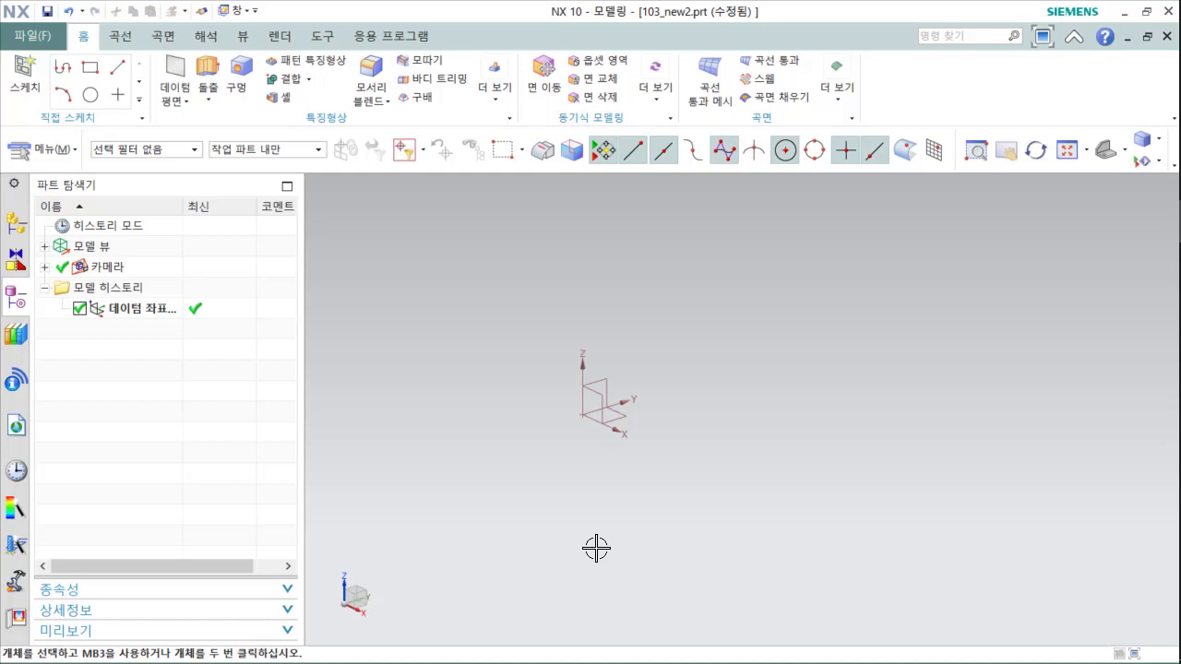
{"action": "left_click", "coordinate": [42, 90]}
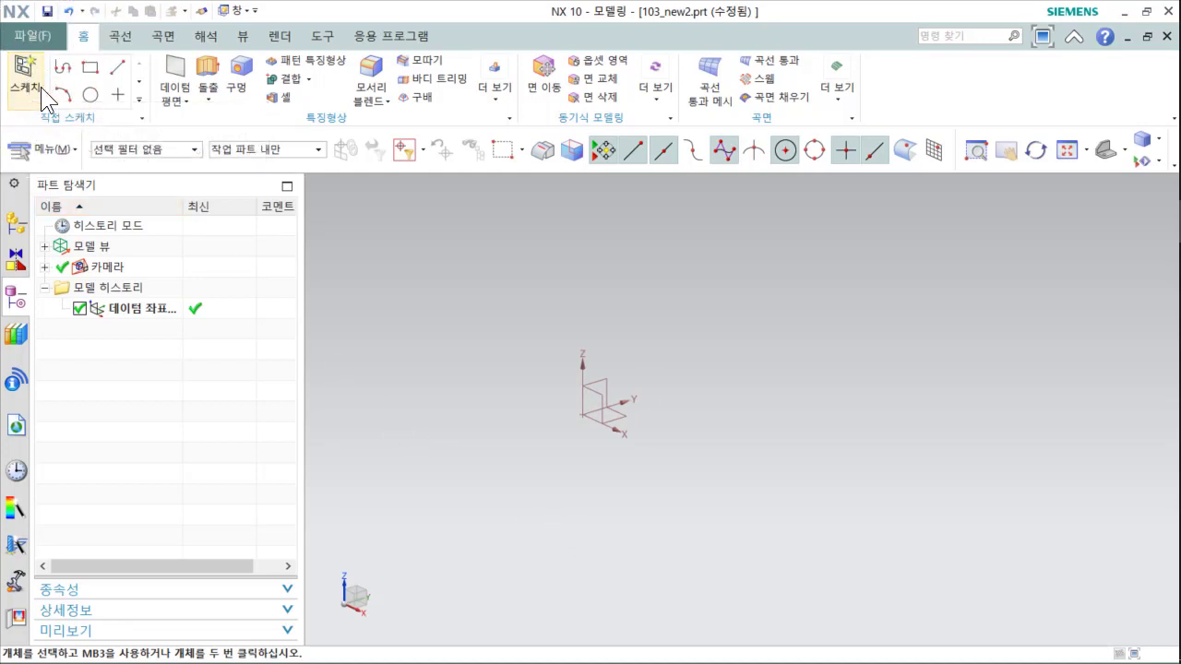
{"action": "left_click", "coordinate": [212, 90]}
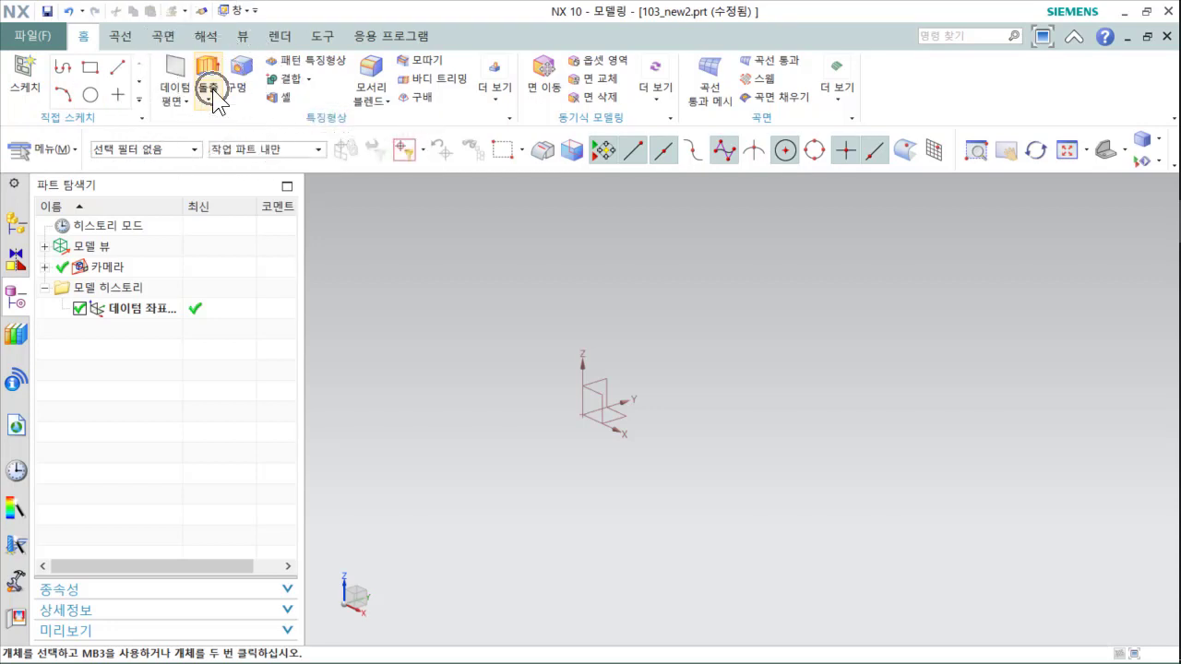
{"action": "key", "text": "ctrl"}
{"action": "key", "text": "ctrl"}
{"action": "left_click", "coordinate": [212, 91]}
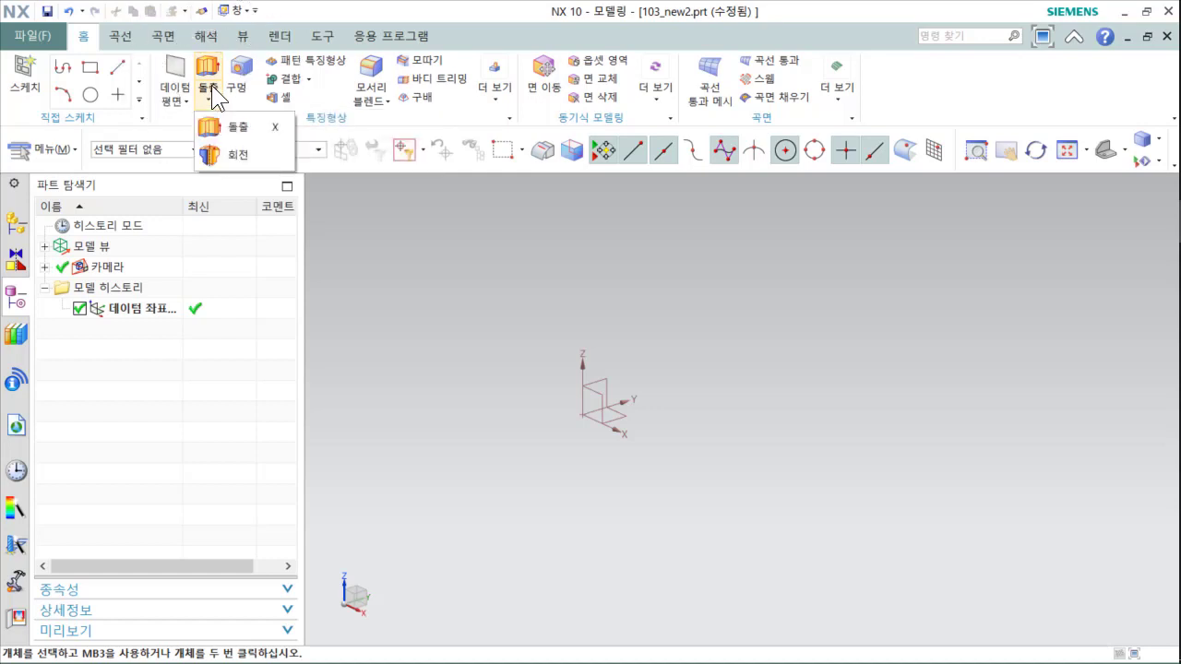
{"action": "key", "text": "ctrl"}
{"action": "left_click", "coordinate": [221, 132]}
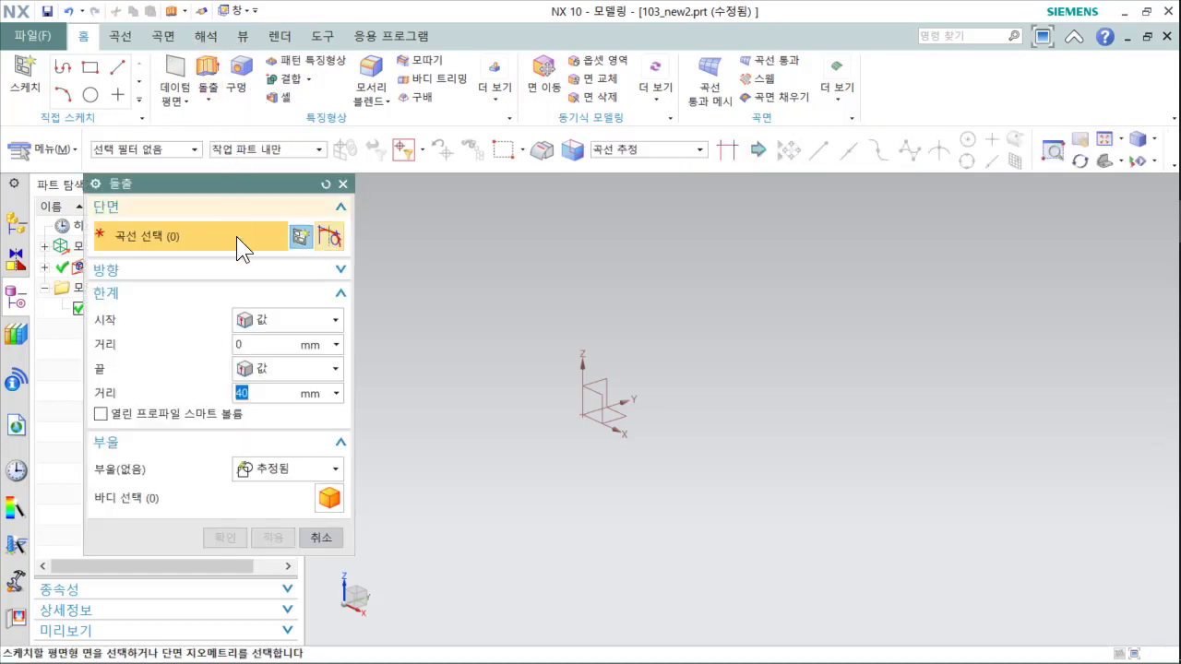
{"action": "key", "text": "ctrl"}
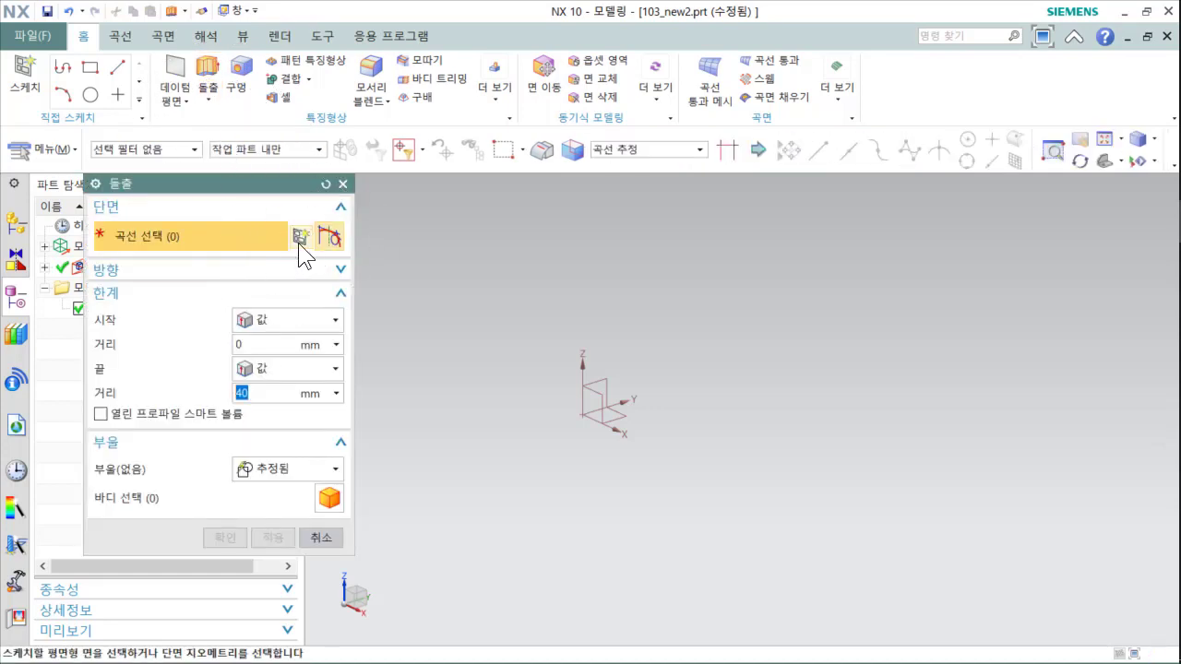
{"action": "key", "text": "ctrl"}
{"action": "key", "text": "ctrl"}
{"action": "left_click", "coordinate": [298, 237]}
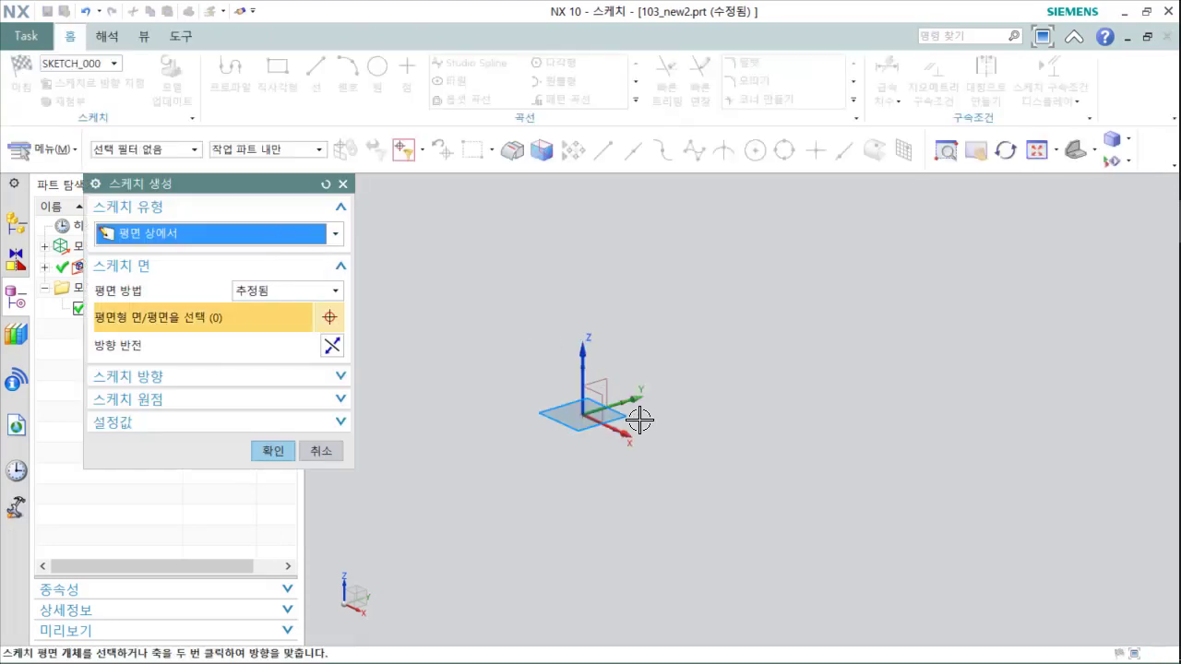
Step: Set the sketch type to On Plane and place the sketch on the datum coordinate system's XY plane
{"action": "left_click", "coordinate": [204, 234]}
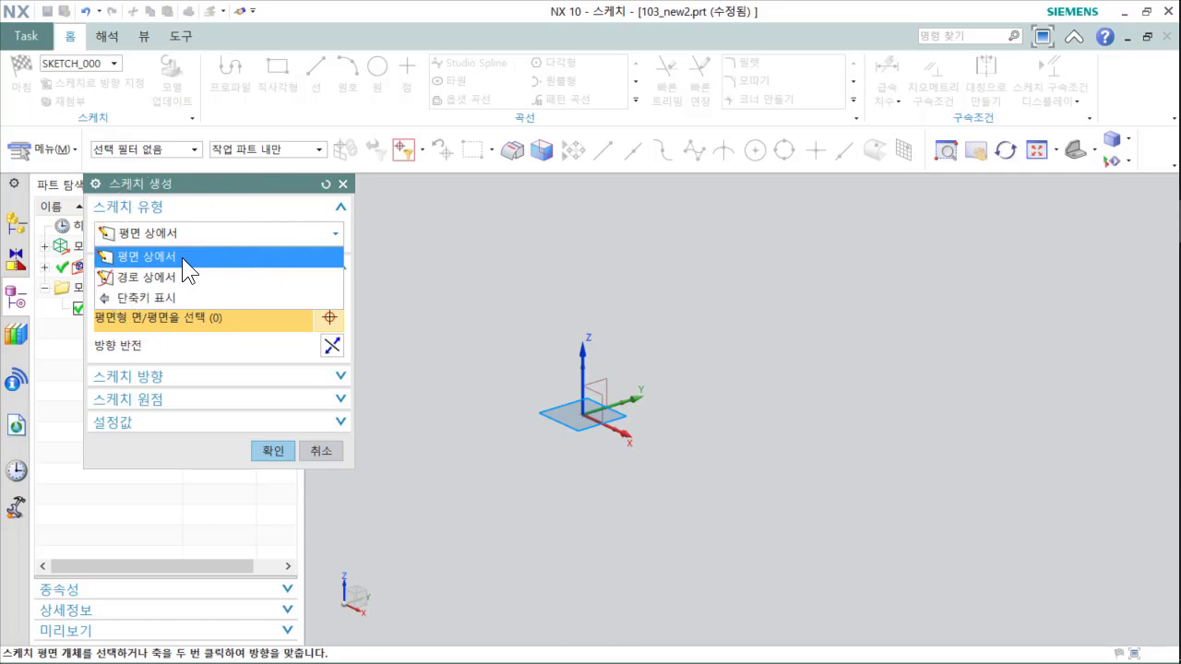
{"action": "left_click", "coordinate": [182, 258]}
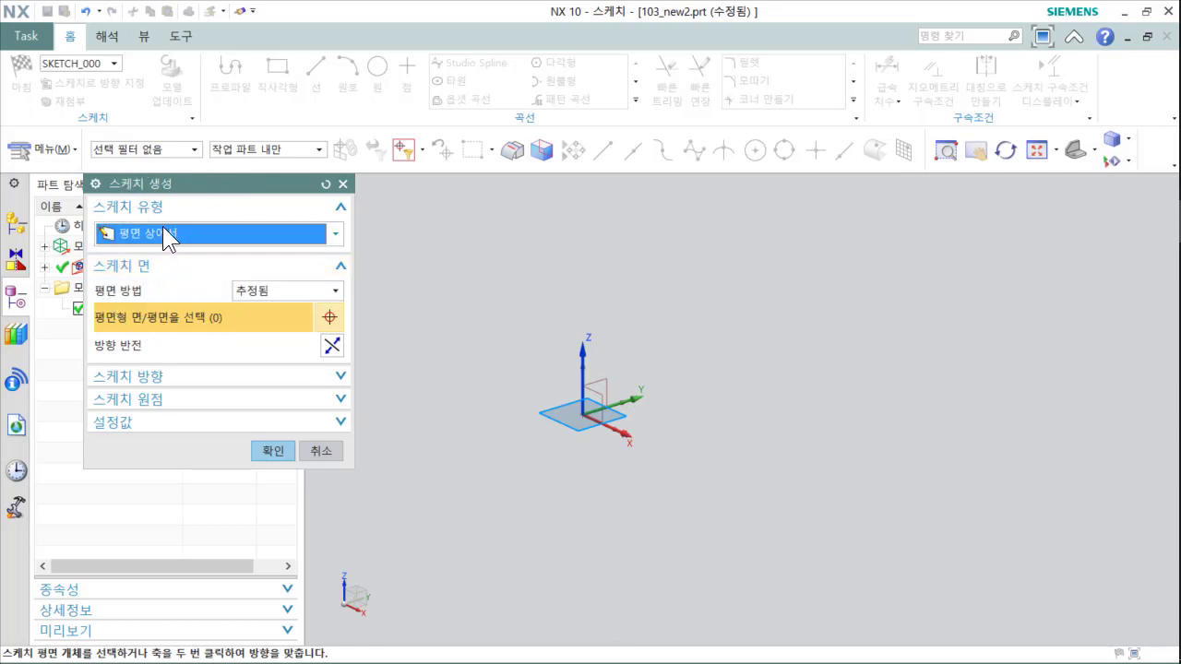
{"action": "left_click", "coordinate": [620, 417]}
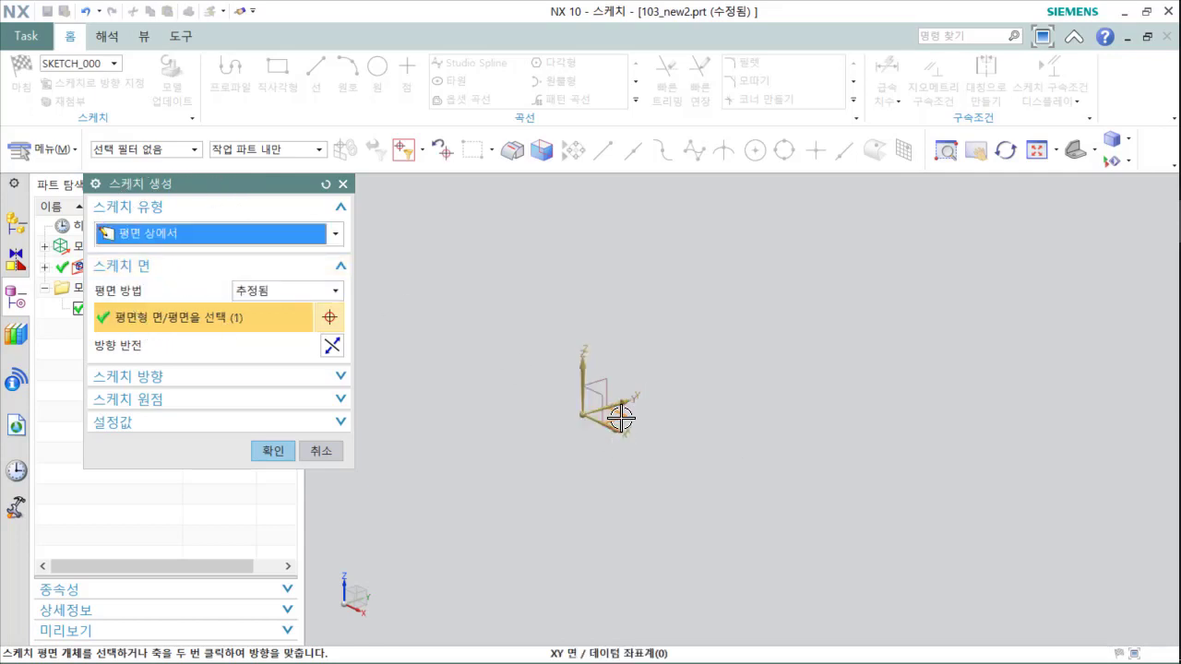
{"action": "left_click", "coordinate": [265, 451]}
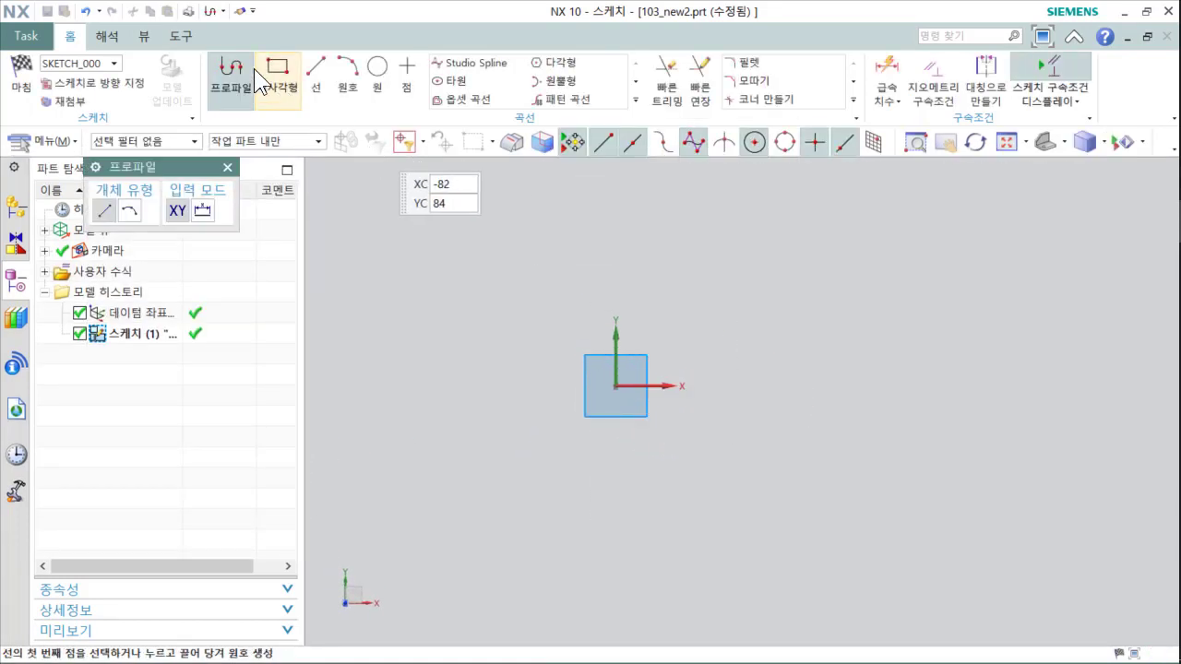
Step: Sketch a two-point rectangle about 125 mm wide and 84 mm high around the origin
{"action": "left_click", "coordinate": [279, 74]}
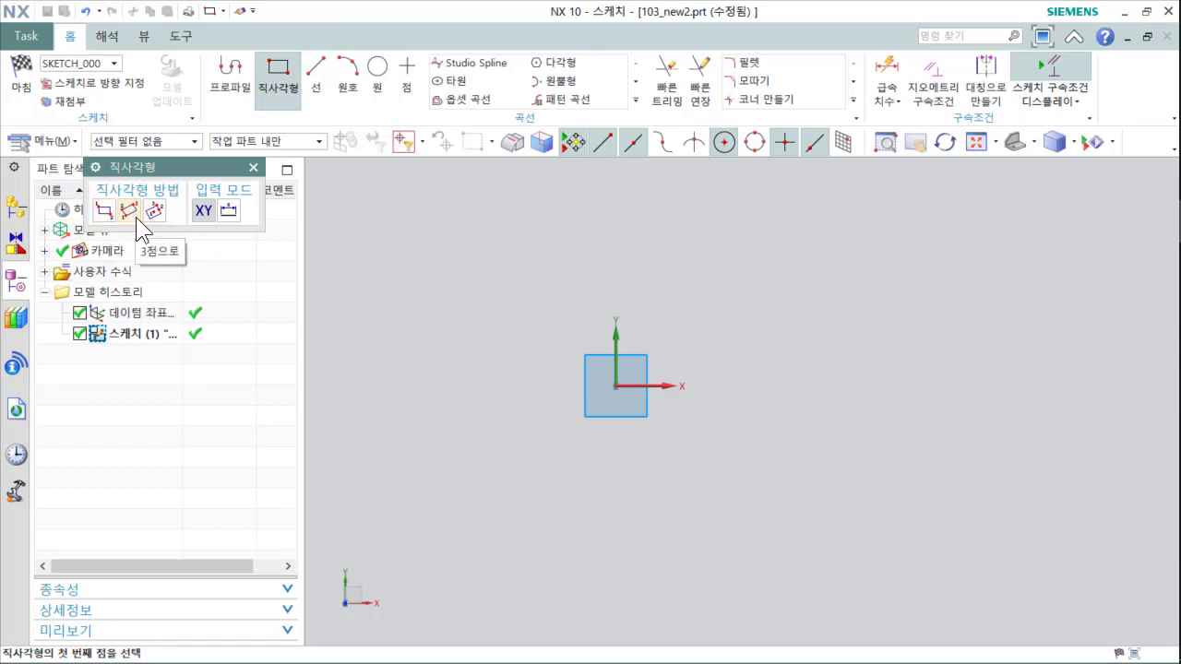
{"action": "left_click", "coordinate": [108, 215]}
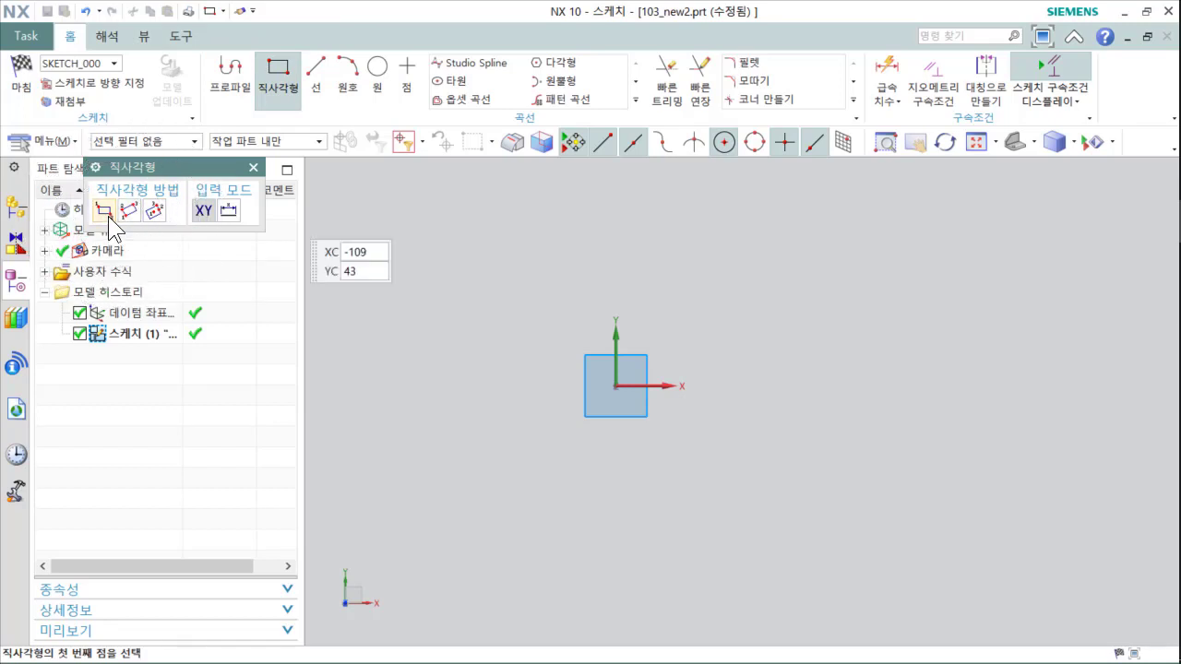
{"action": "left_click", "coordinate": [455, 277]}
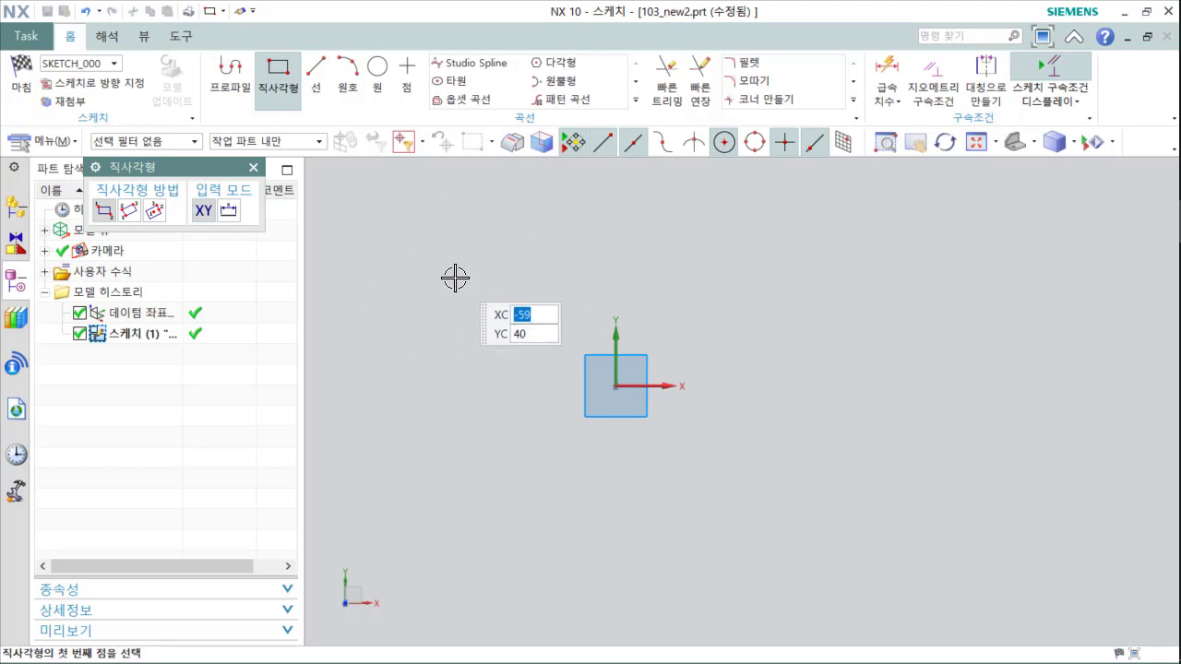
{"action": "left_click", "coordinate": [796, 505]}
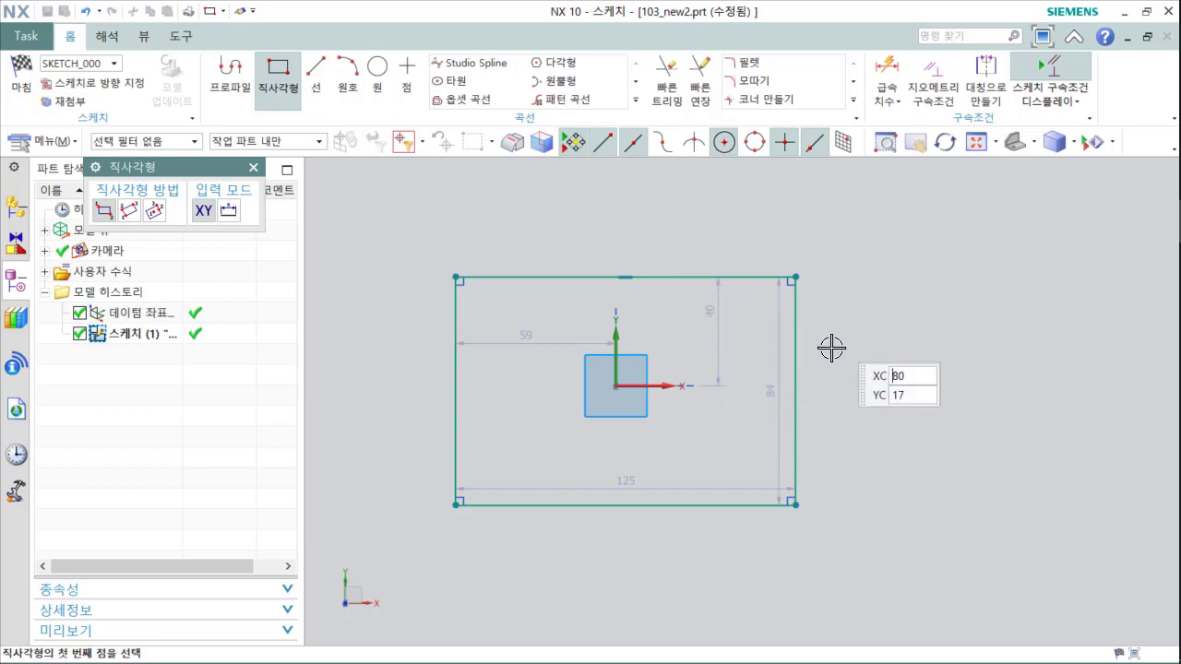
{"action": "key", "text": "ctrl"}
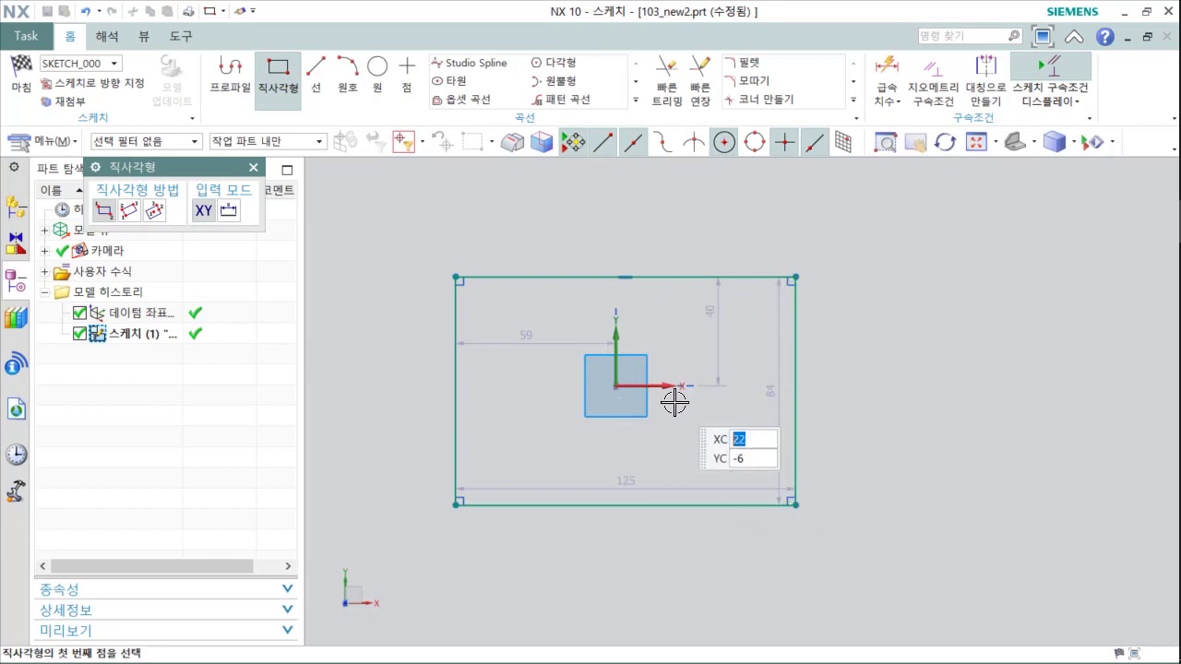
Step: Make the rectangle's left and right edges symmetric about the sketch's Y axis
{"action": "left_click", "coordinate": [987, 101]}
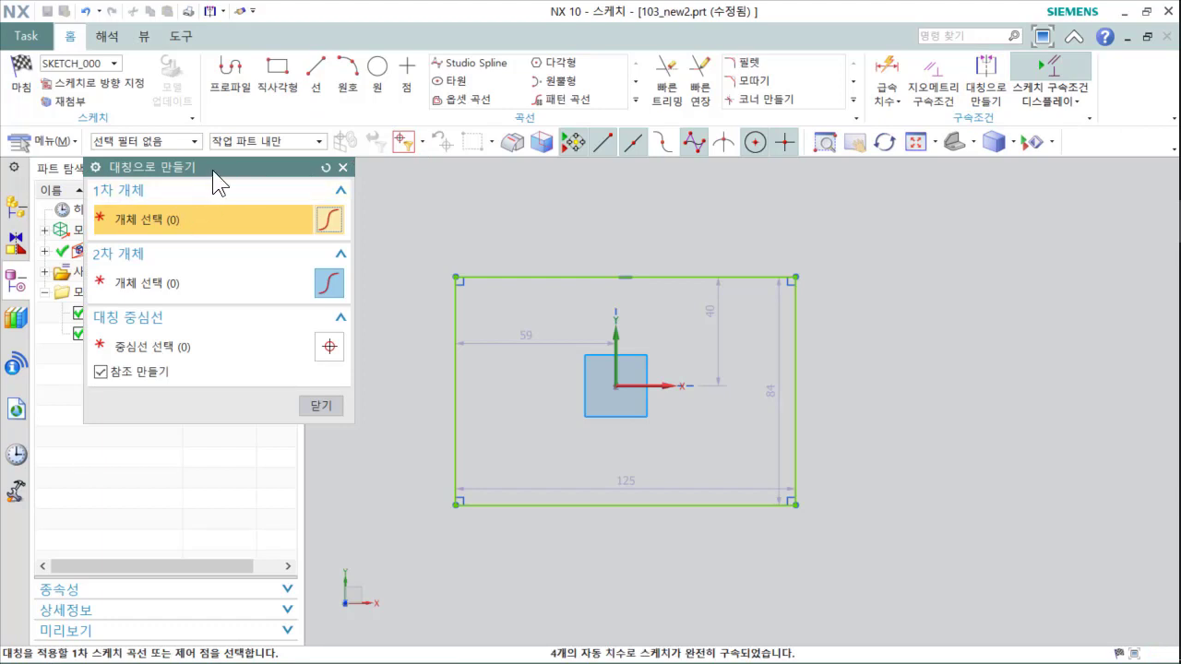
{"action": "left_click", "coordinate": [170, 220]}
{"action": "left_click", "coordinate": [203, 223]}
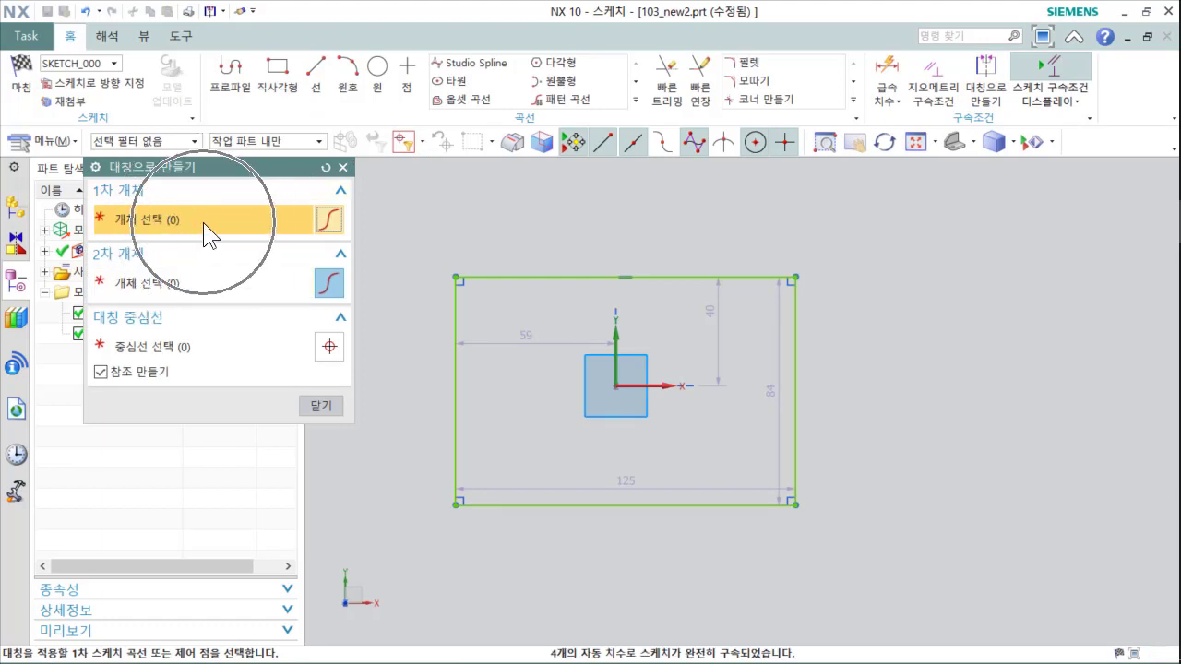
{"action": "left_click", "coordinate": [203, 223]}
{"action": "left_click", "coordinate": [456, 424]}
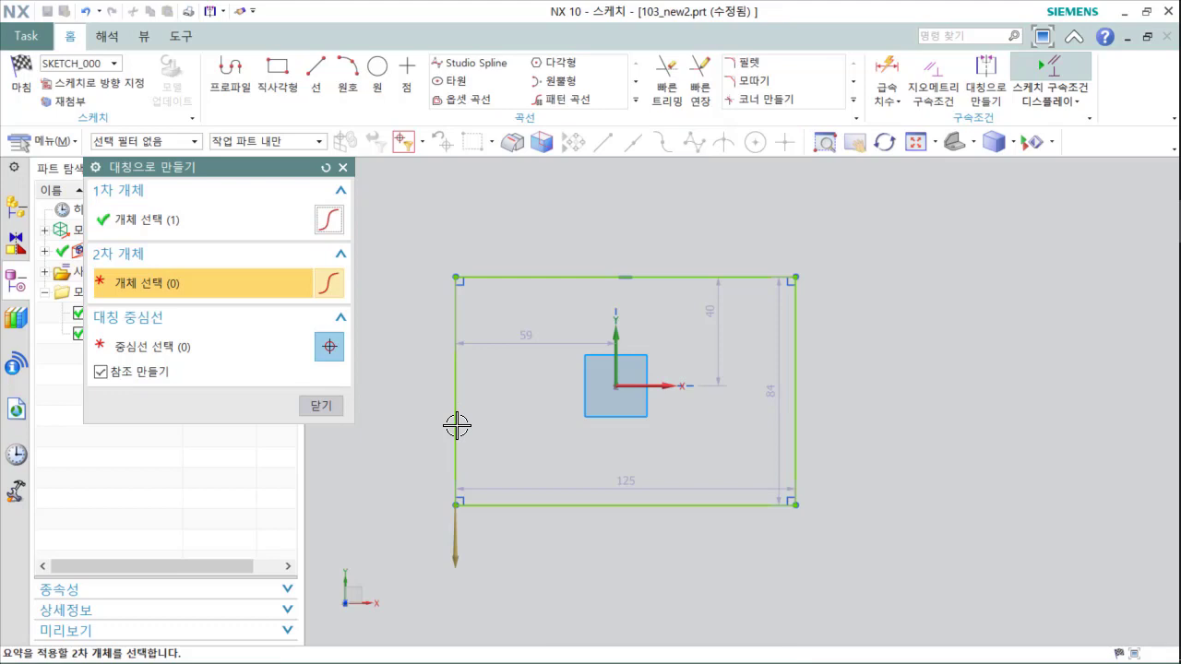
{"action": "key", "text": "ctrl"}
{"action": "key", "text": "ctrl"}
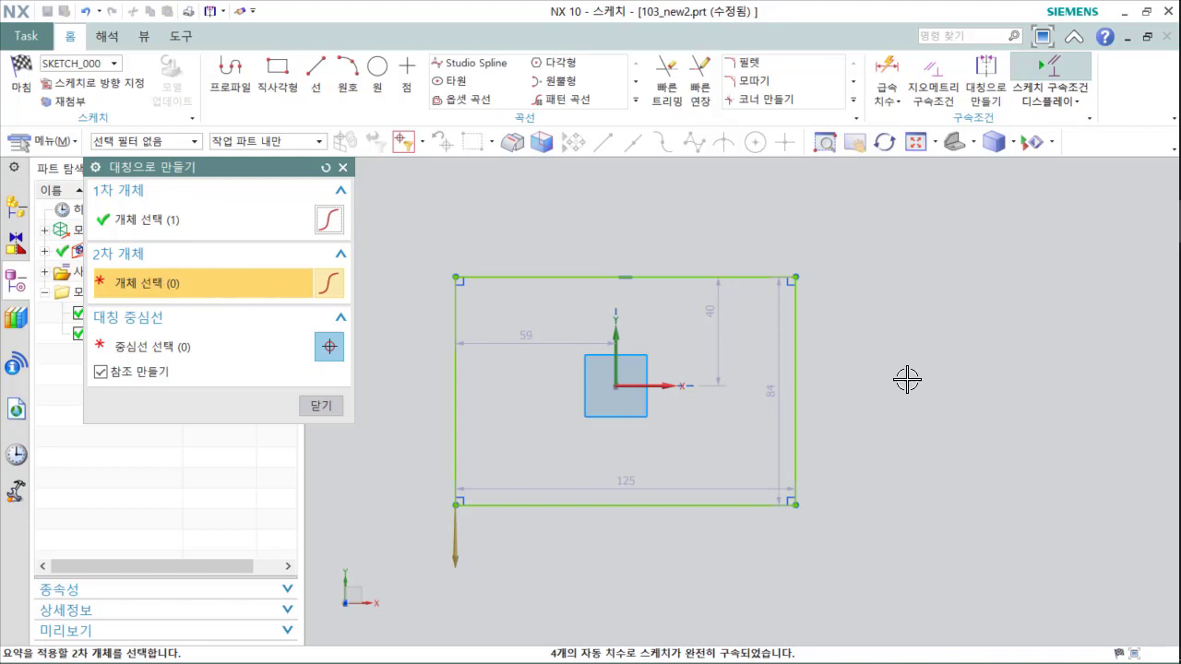
{"action": "left_click", "coordinate": [802, 441]}
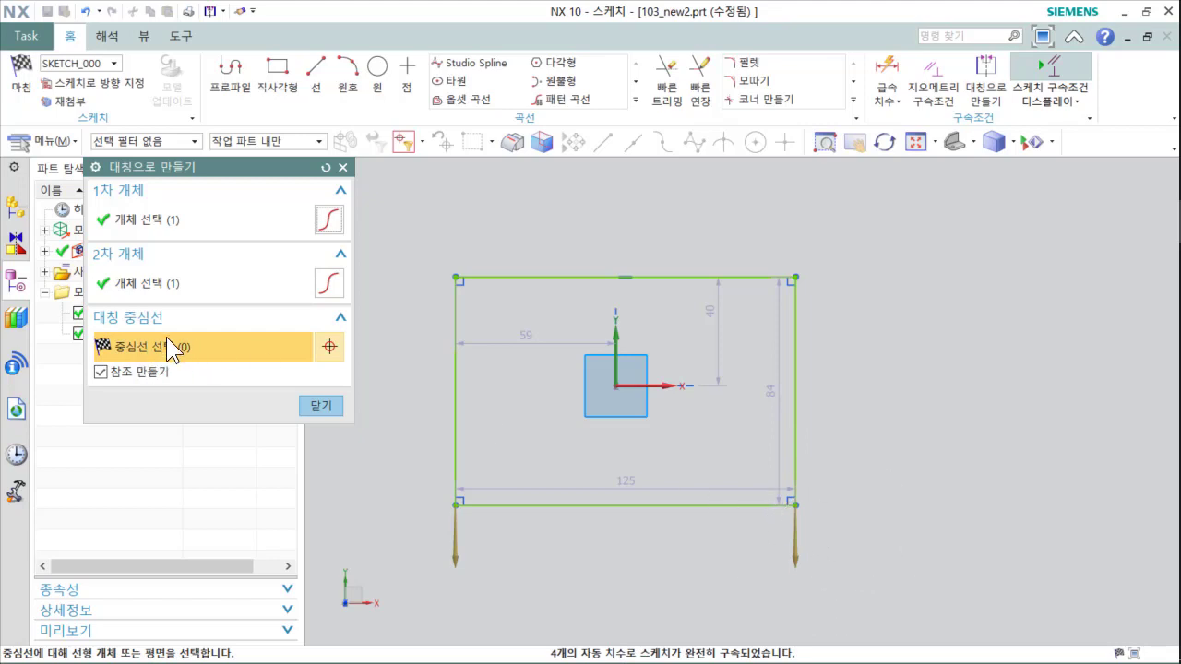
{"action": "left_click", "coordinate": [617, 339]}
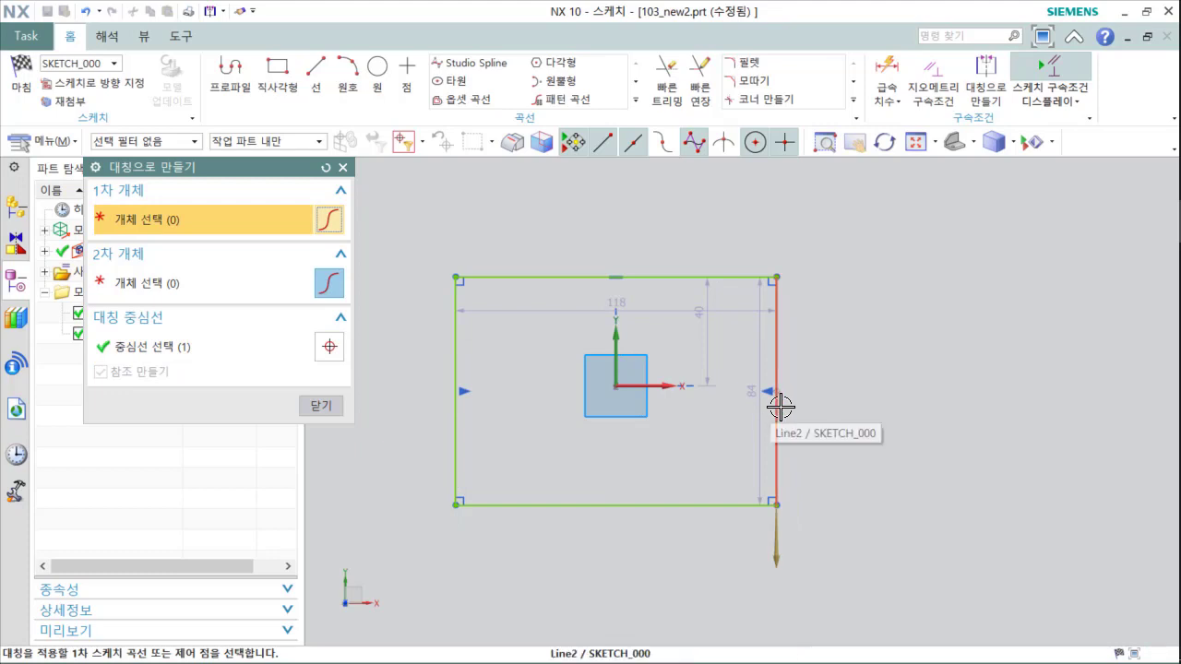
{"action": "left_click", "coordinate": [478, 406]}
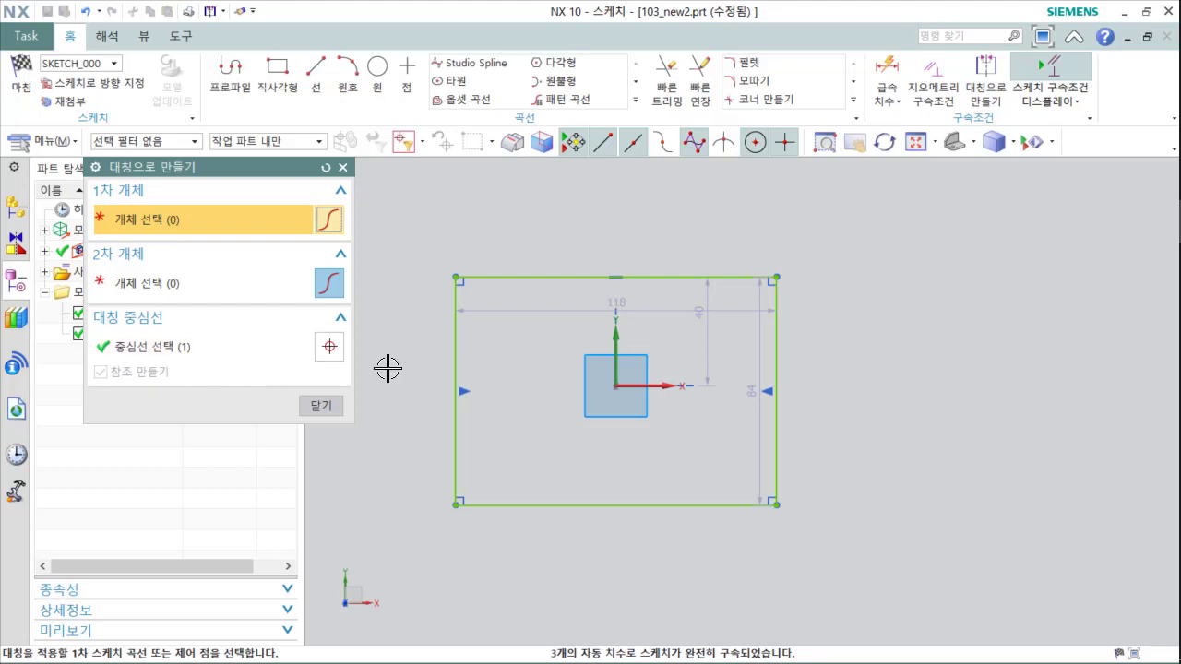
Step: Make the rectangle's top and bottom edges symmetric about the sketch's X axis and finish the Make Symmetric command
{"action": "left_click", "coordinate": [328, 347]}
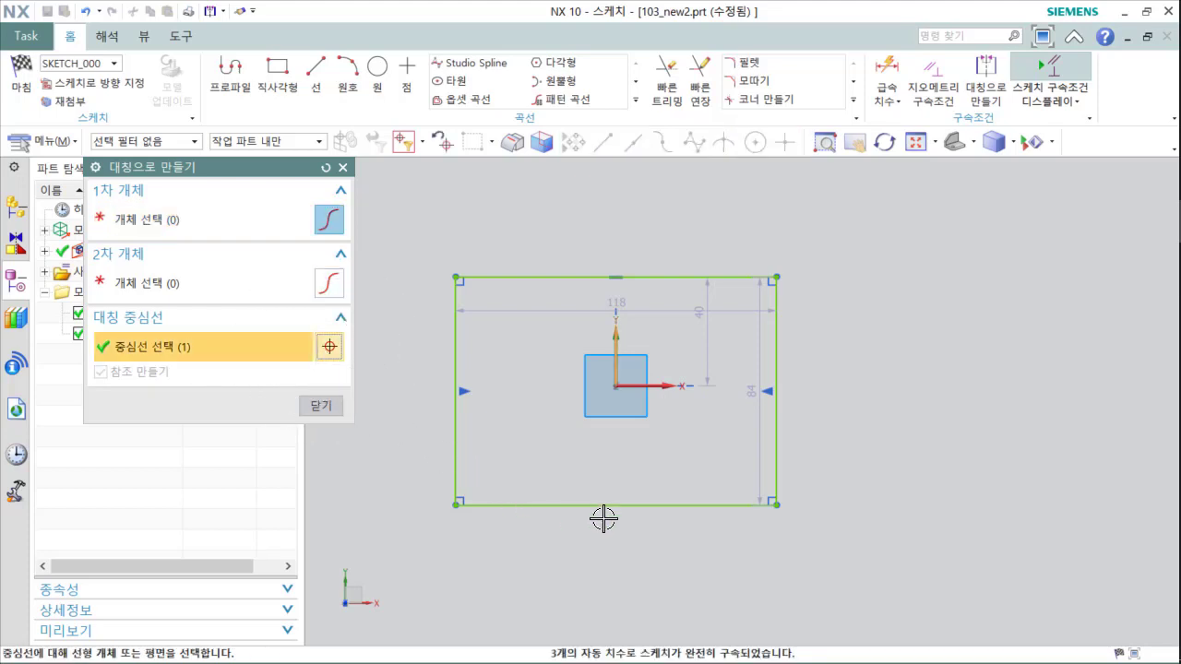
{"action": "left_click", "coordinate": [665, 386]}
{"action": "left_click", "coordinate": [758, 412]}
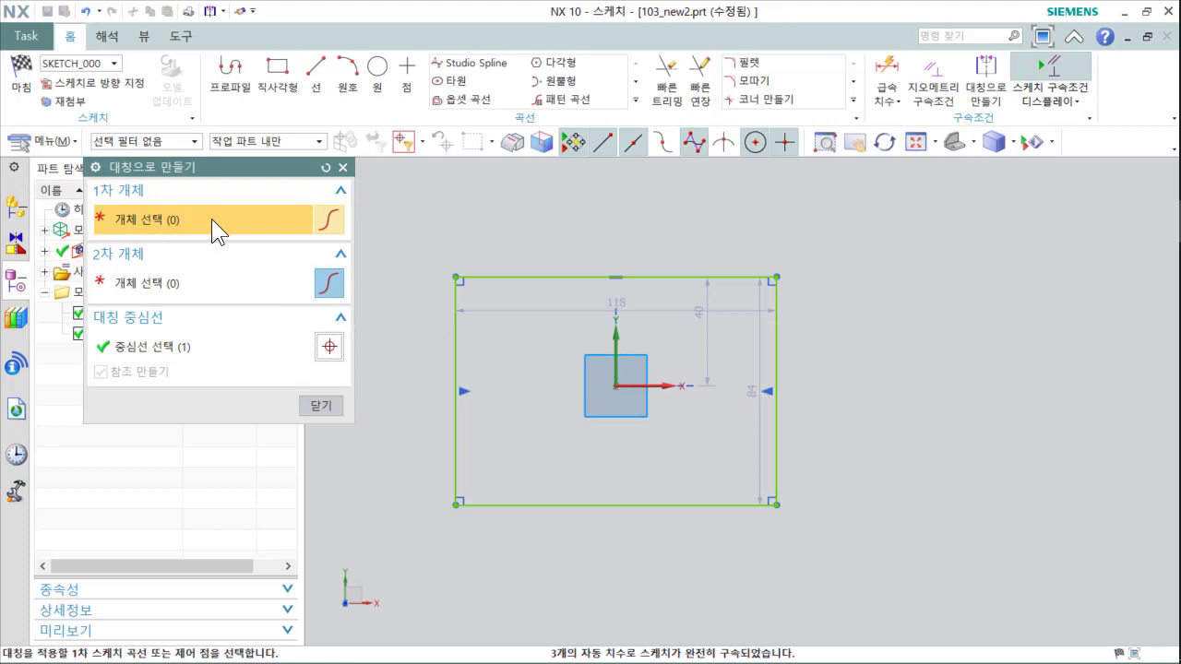
{"action": "left_click", "coordinate": [662, 276]}
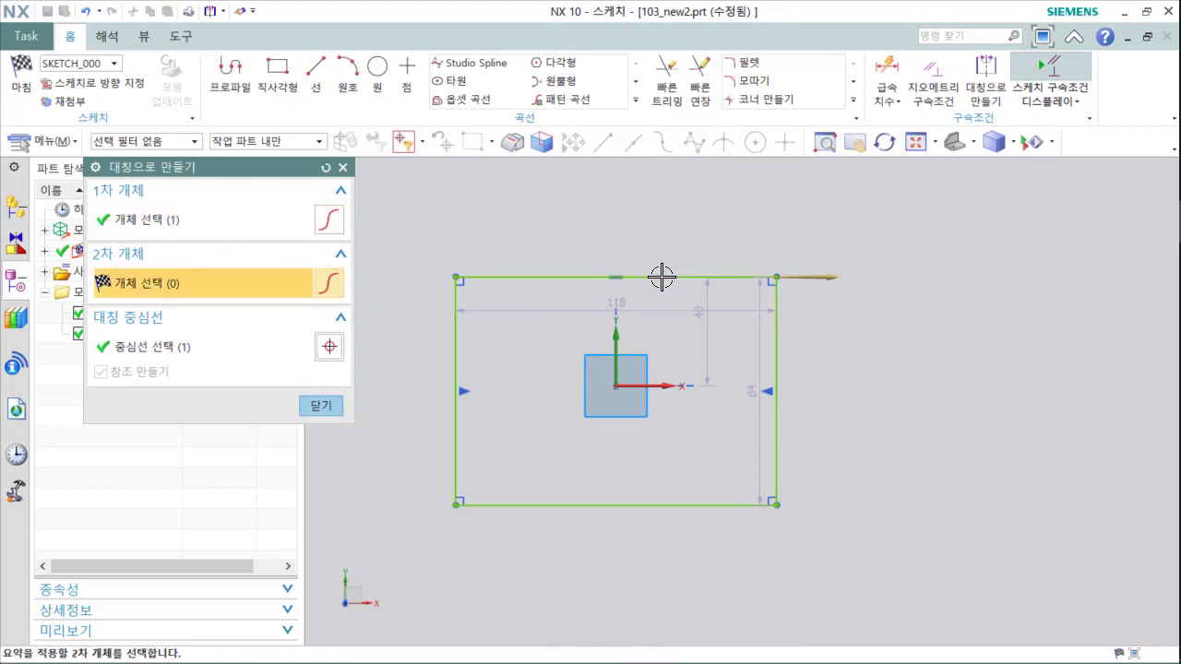
{"action": "left_click", "coordinate": [698, 501]}
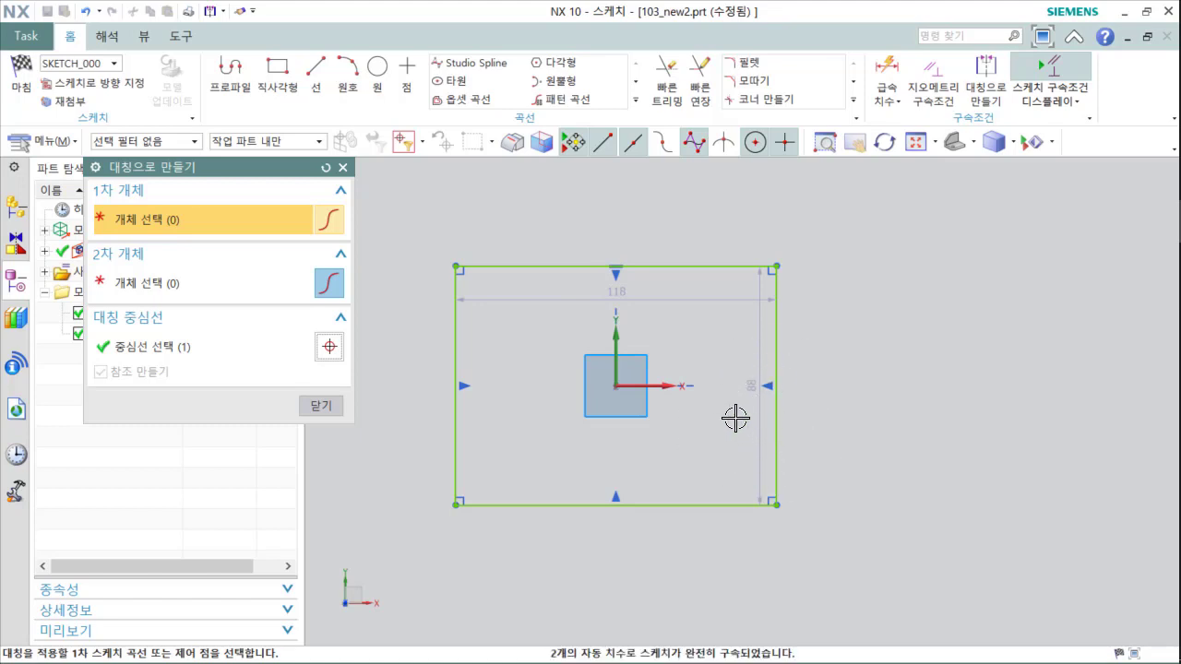
{"action": "left_click", "coordinate": [325, 404]}
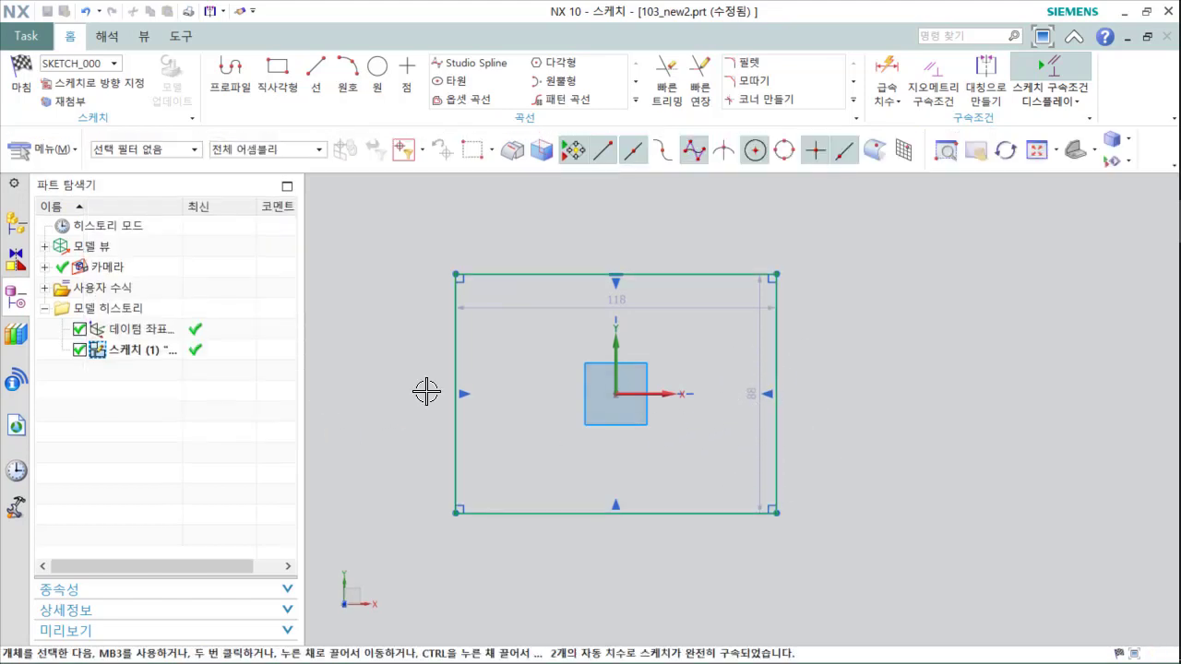
Step: Move the rectangle's width dimension above its top edge and set it to 140 mm
{"action": "left_click_drag", "start_coordinate": [610, 295], "coordinate": [608, 223]}
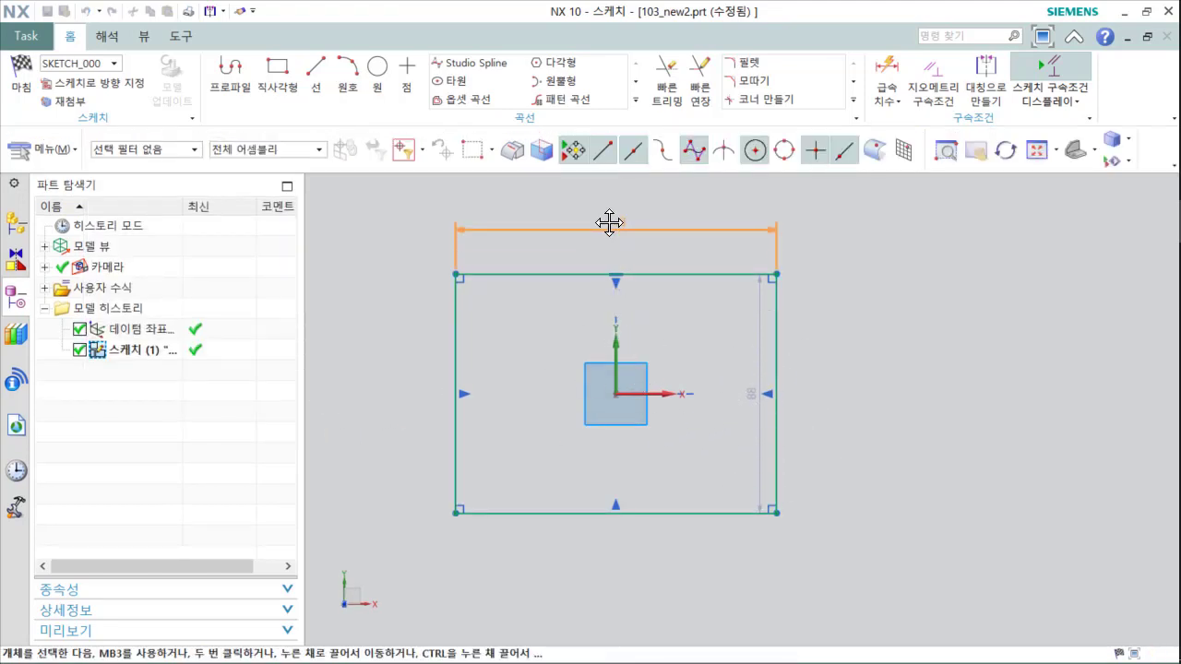
{"action": "double_click", "coordinate": [624, 225]}
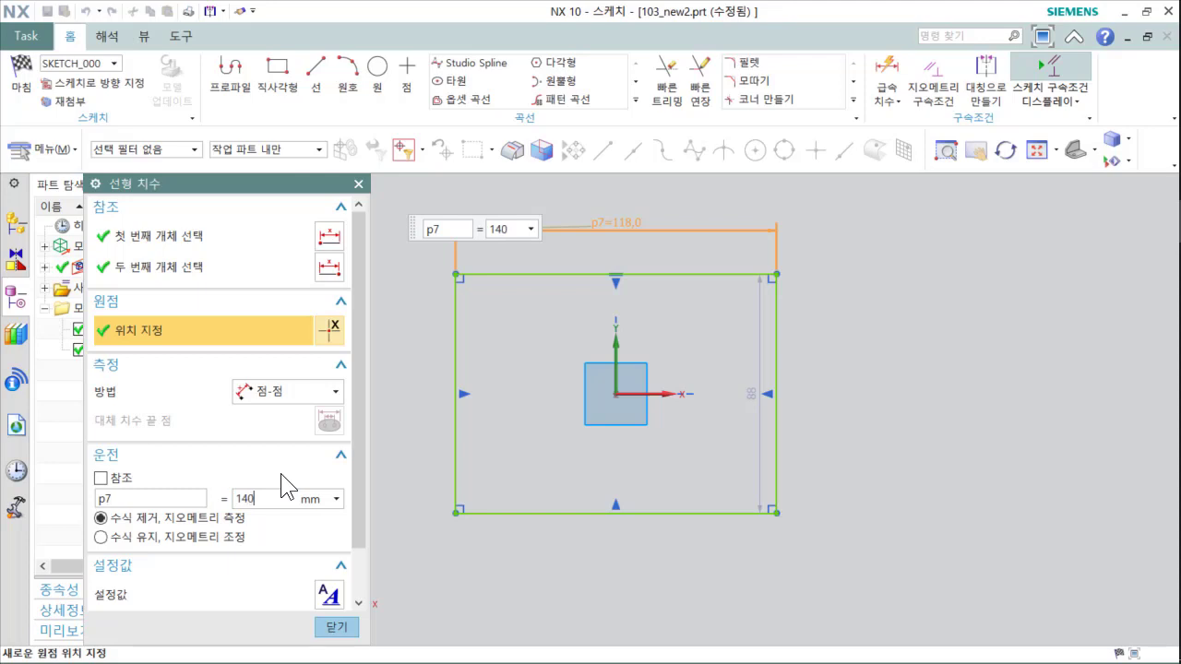
{"action": "key", "text": "Return"}
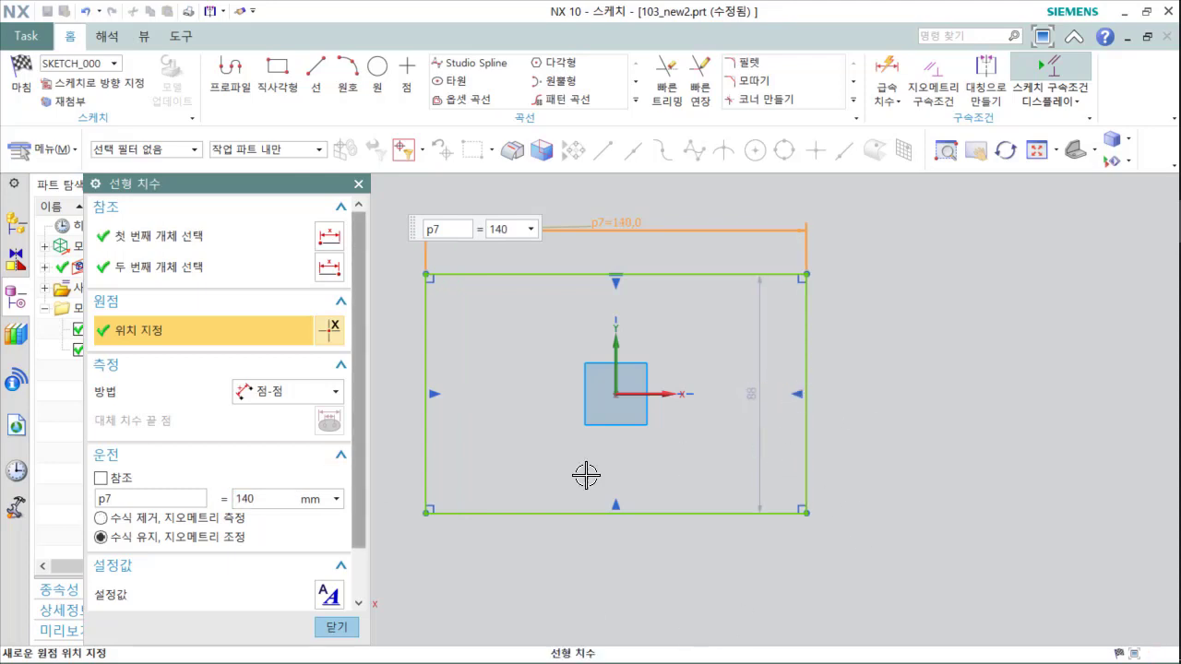
{"action": "left_click", "coordinate": [334, 626]}
Step: Move the rectangle's height dimension outside its right edge and set it to 100 mm
{"action": "left_click", "coordinate": [806, 394]}
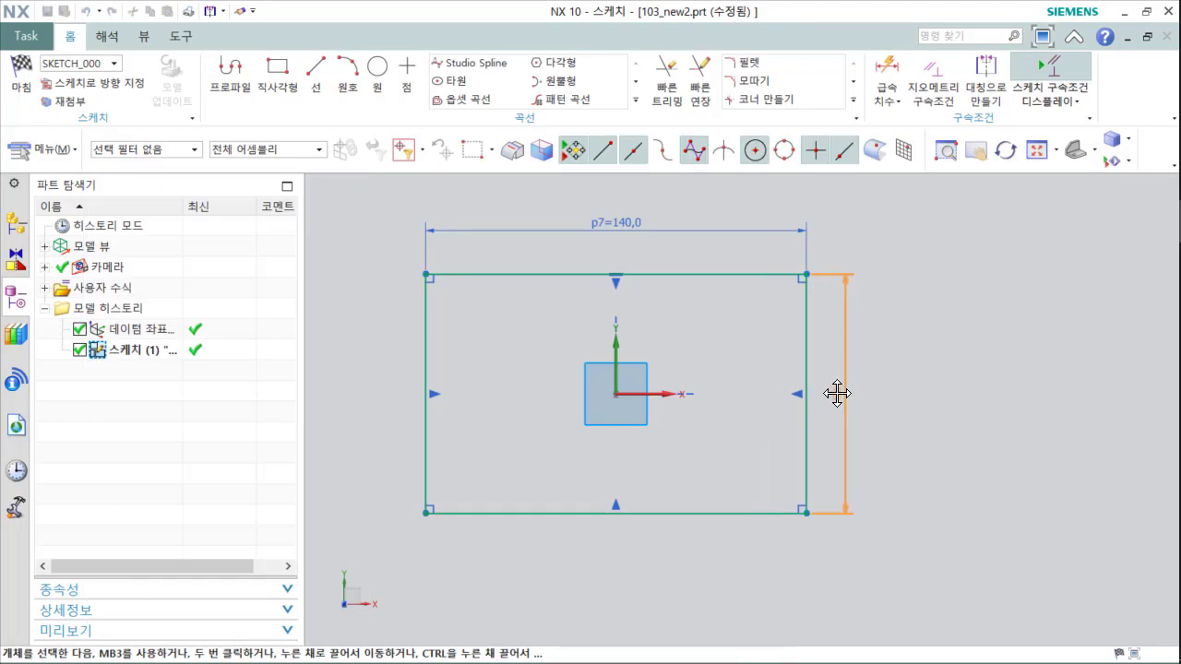
{"action": "left_click", "coordinate": [838, 395]}
{"action": "left_click", "coordinate": [837, 394]}
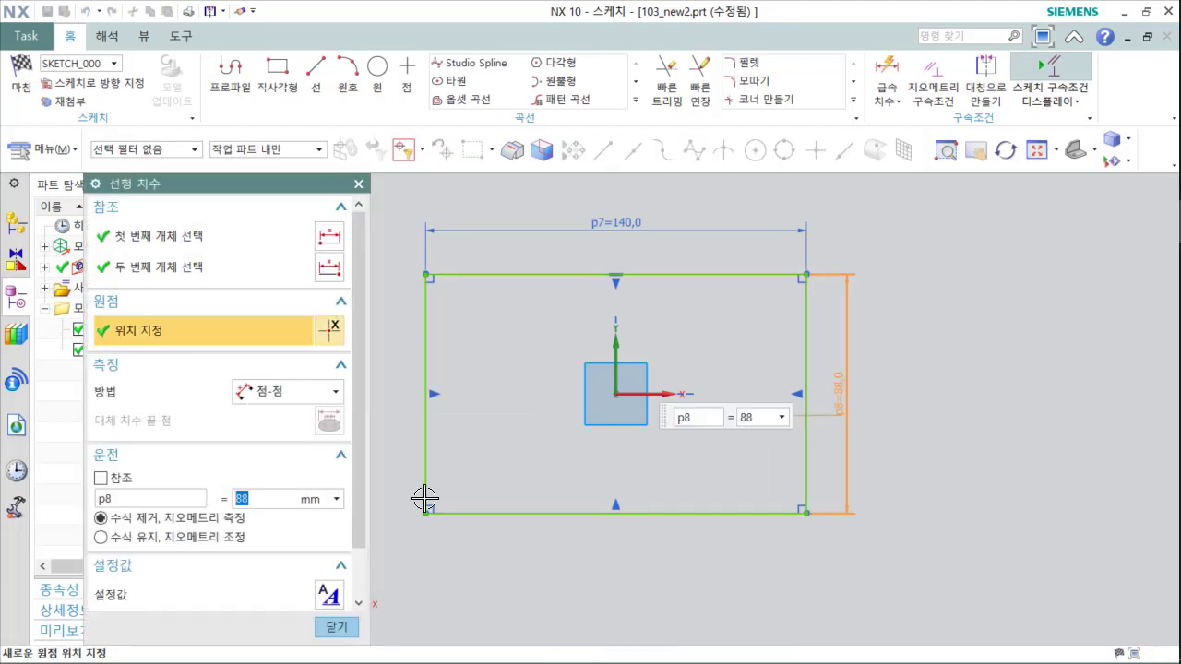
{"action": "left_click", "coordinate": [268, 531]}
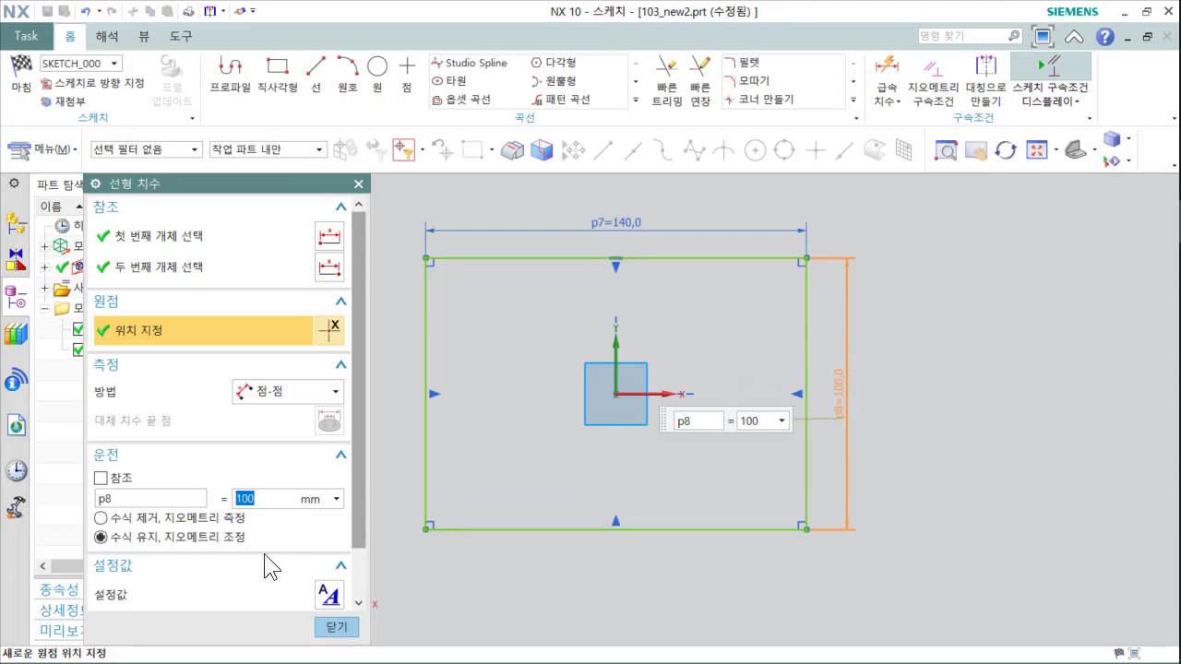
{"action": "left_click", "coordinate": [336, 628]}
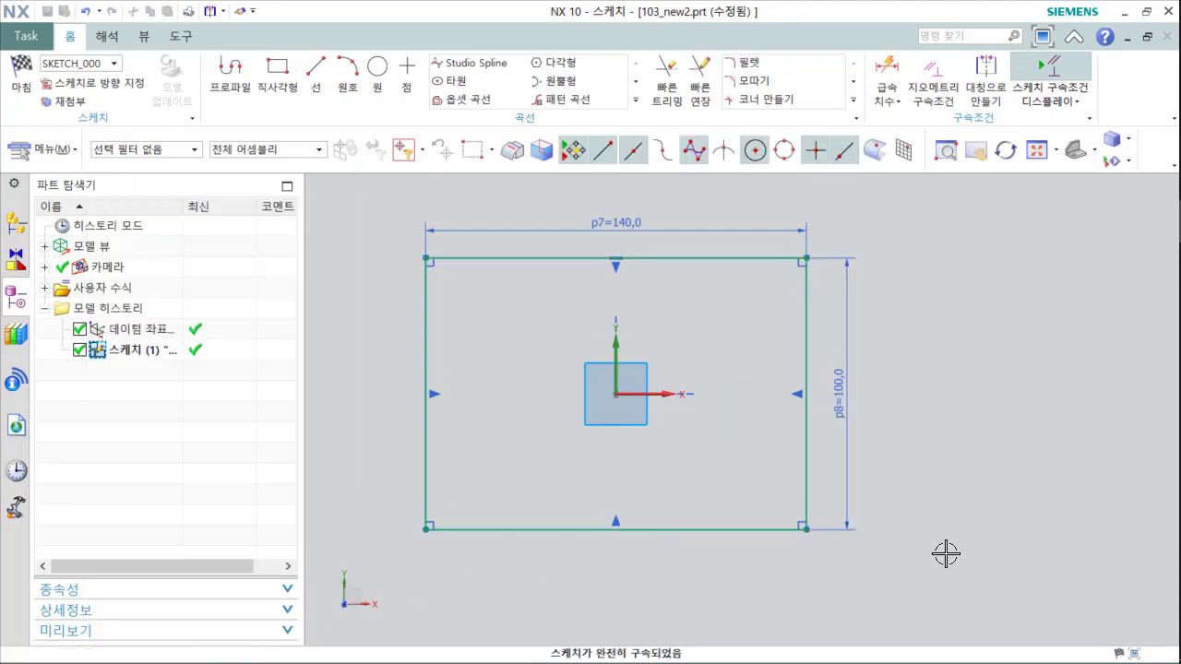
Step: Finish the sketch and extrude the rectangle 10 mm downward, below the XY plane
{"action": "mouse_move", "coordinate": [946, 553]}
{"action": "middle_mouse_down"}
{"action": "mouse_move", "coordinate": [899, 441]}
{"action": "mouse_move", "coordinate": [910, 466]}
{"action": "middle_mouse_up"}
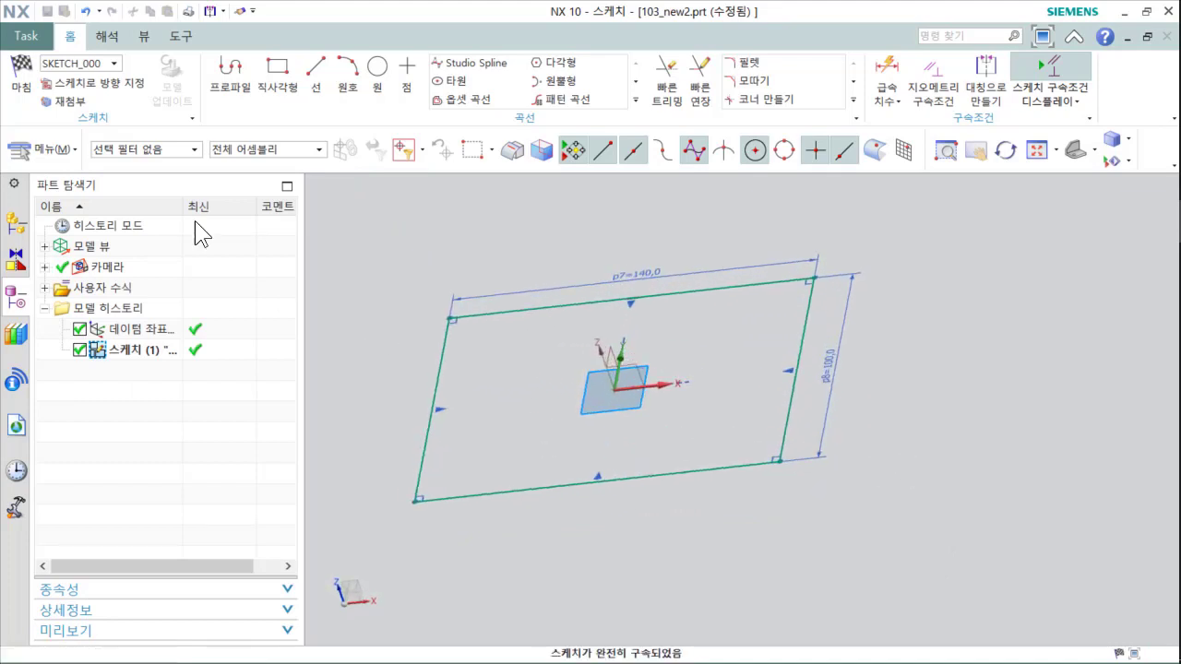
{"action": "left_click", "coordinate": [21, 88]}
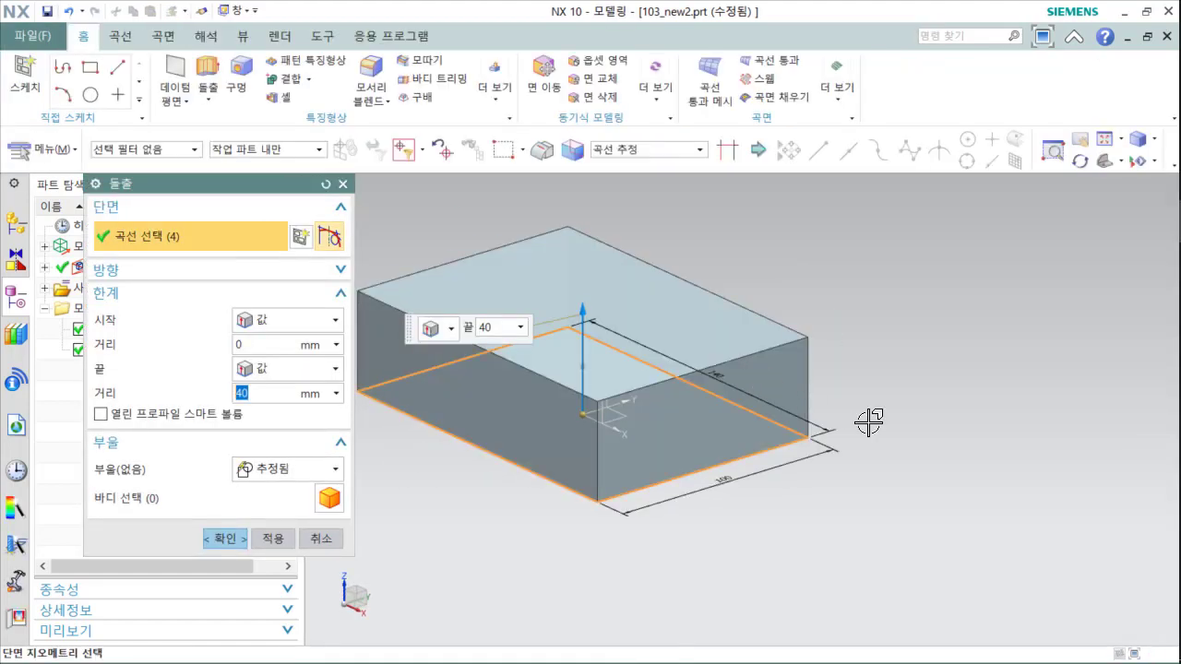
{"action": "middle_click_drag", "start_coordinate": [869, 422], "coordinate": [983, 387]}
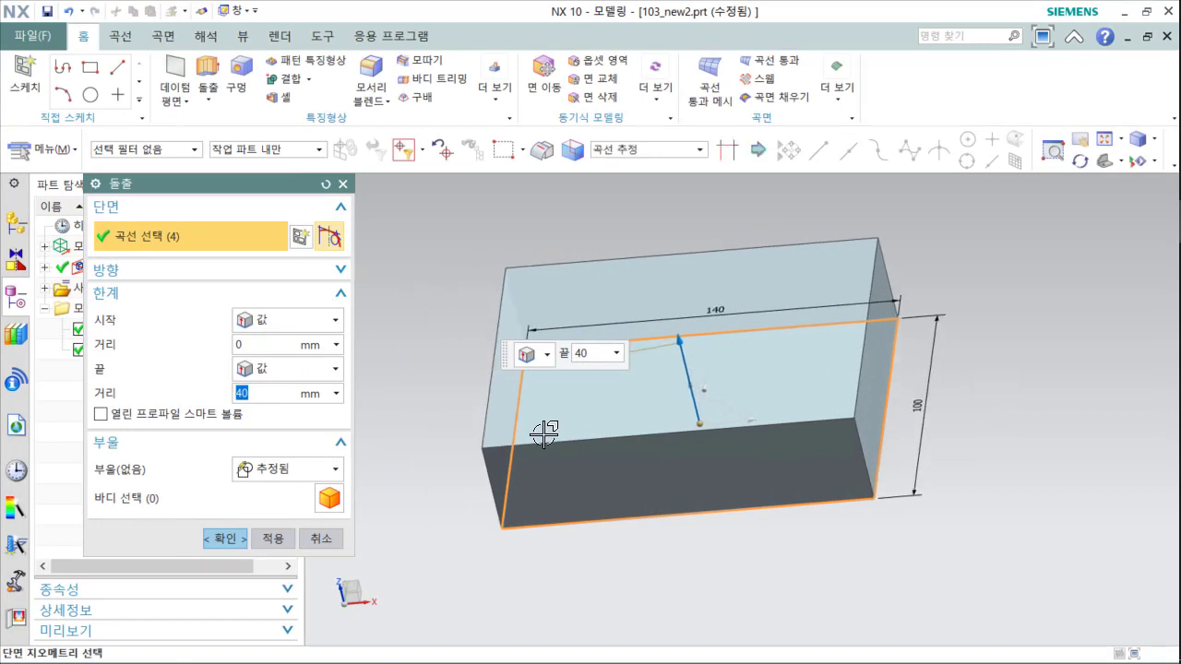
{"action": "middle_click_drag", "start_coordinate": [544, 434], "coordinate": [540, 370]}
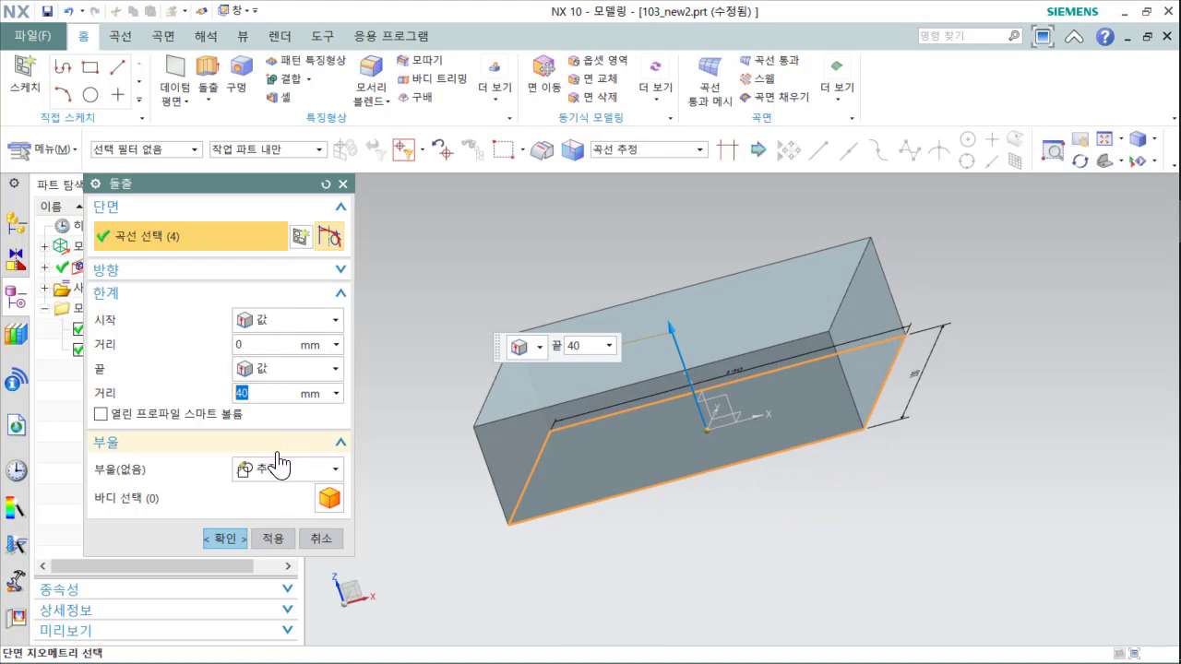
{"action": "left_click_drag", "start_coordinate": [672, 333], "coordinate": [725, 512]}
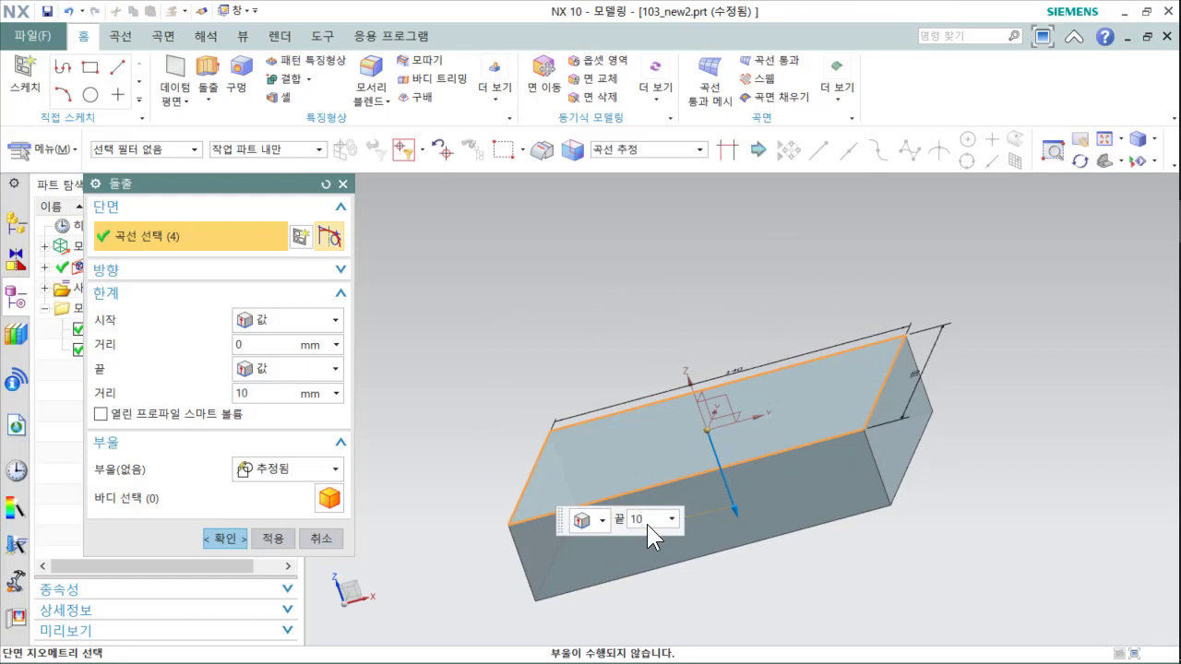
{"action": "key", "text": "Return"}
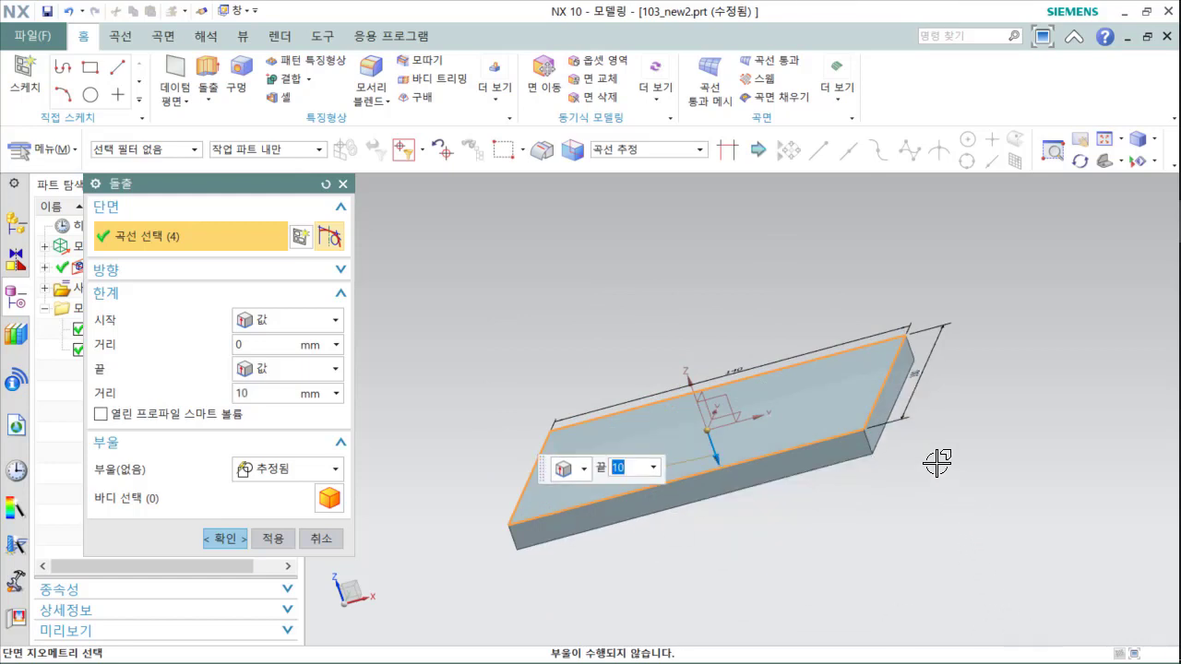
{"action": "middle_click_drag", "start_coordinate": [937, 463], "coordinate": [934, 500]}
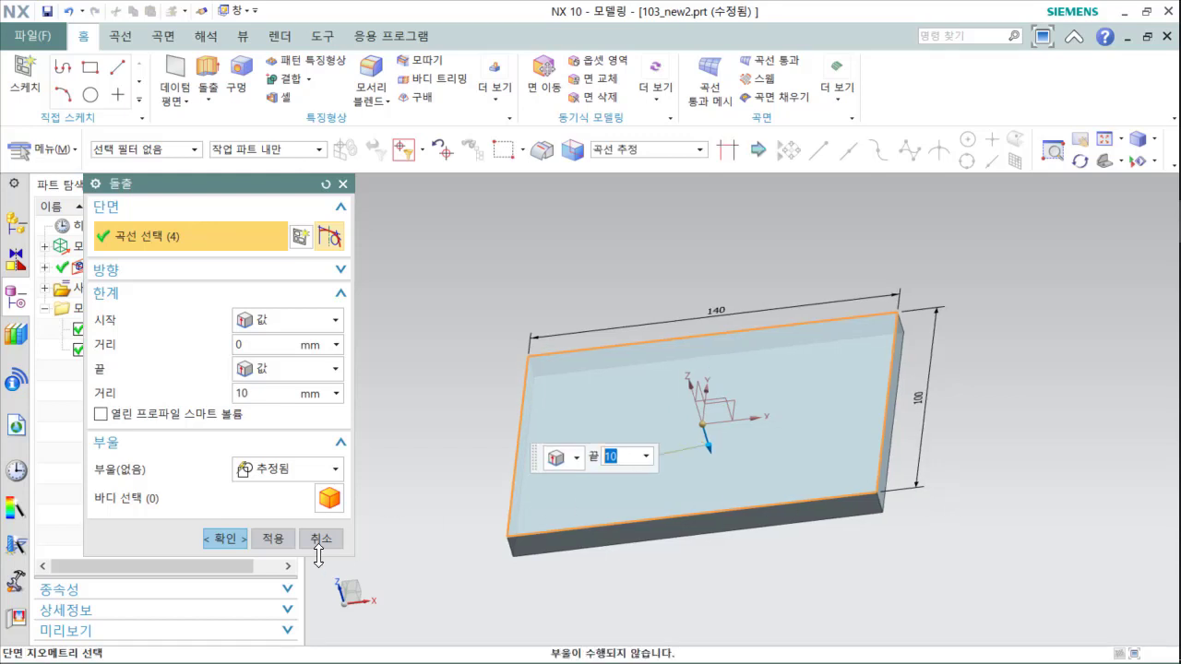
{"action": "left_click", "coordinate": [219, 541]}
{"action": "middle_click_drag", "start_coordinate": [980, 421], "coordinate": [960, 471]}
{"action": "left_click", "coordinate": [645, 475]}
{"action": "key", "text": "Escape"}
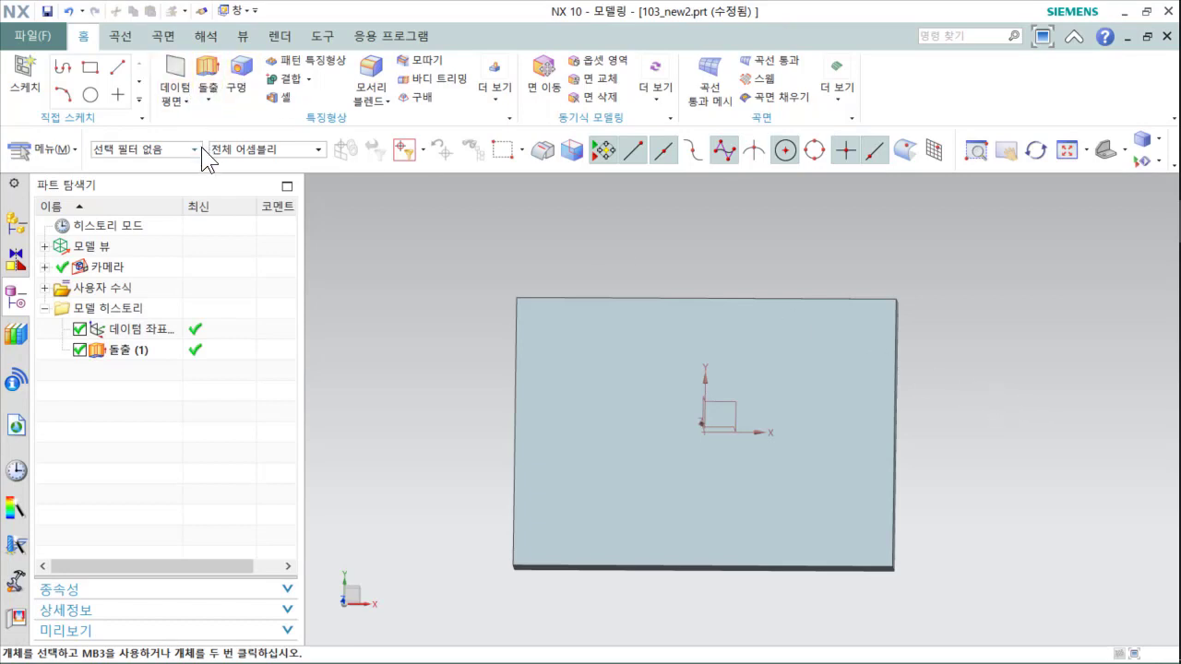
Step: Begin a new Extrude and create its section sketch on the plate's top face
{"action": "left_click", "coordinate": [209, 86]}
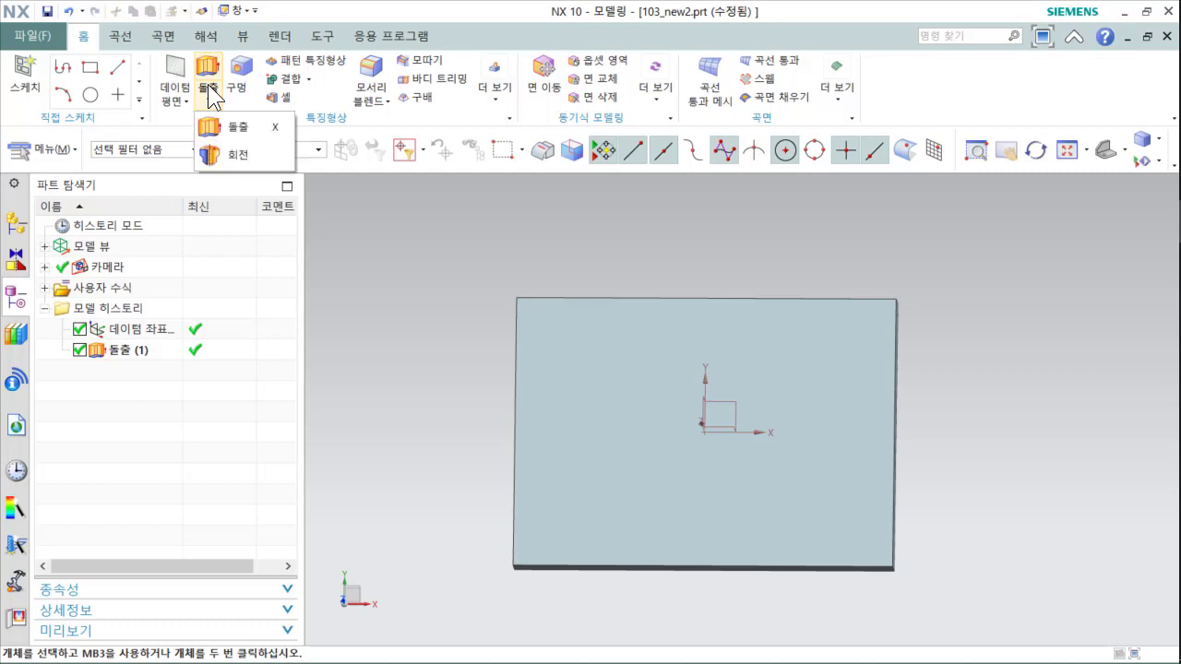
{"action": "left_click", "coordinate": [208, 127]}
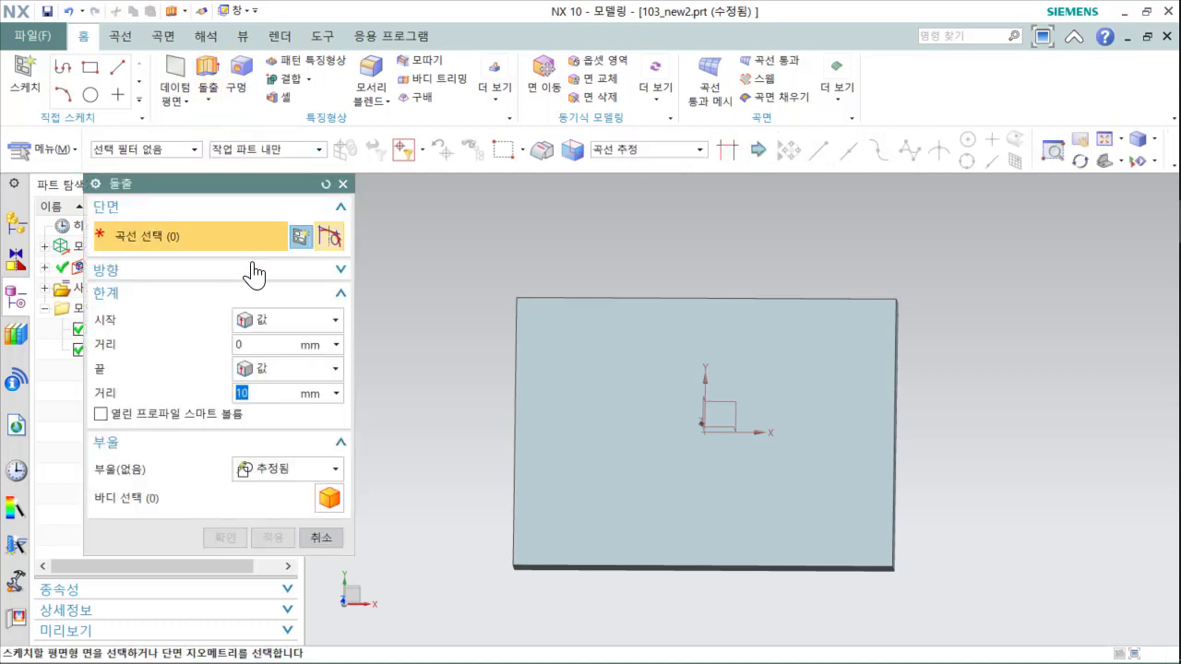
{"action": "left_click", "coordinate": [300, 236]}
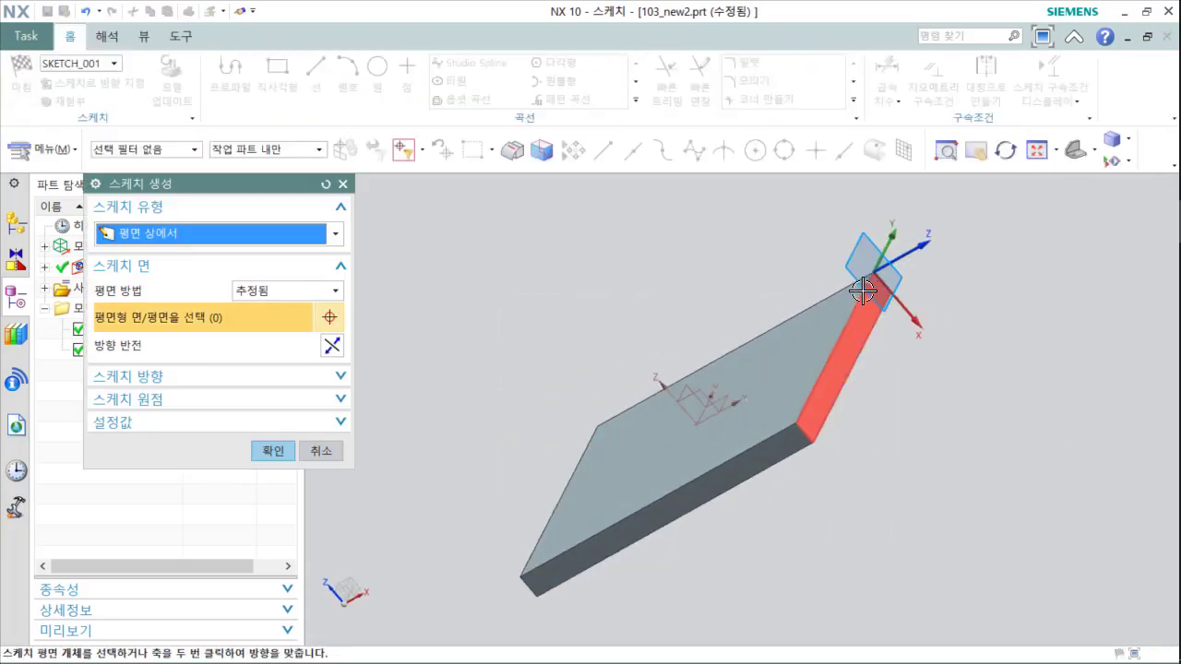
{"action": "left_click", "coordinate": [847, 296]}
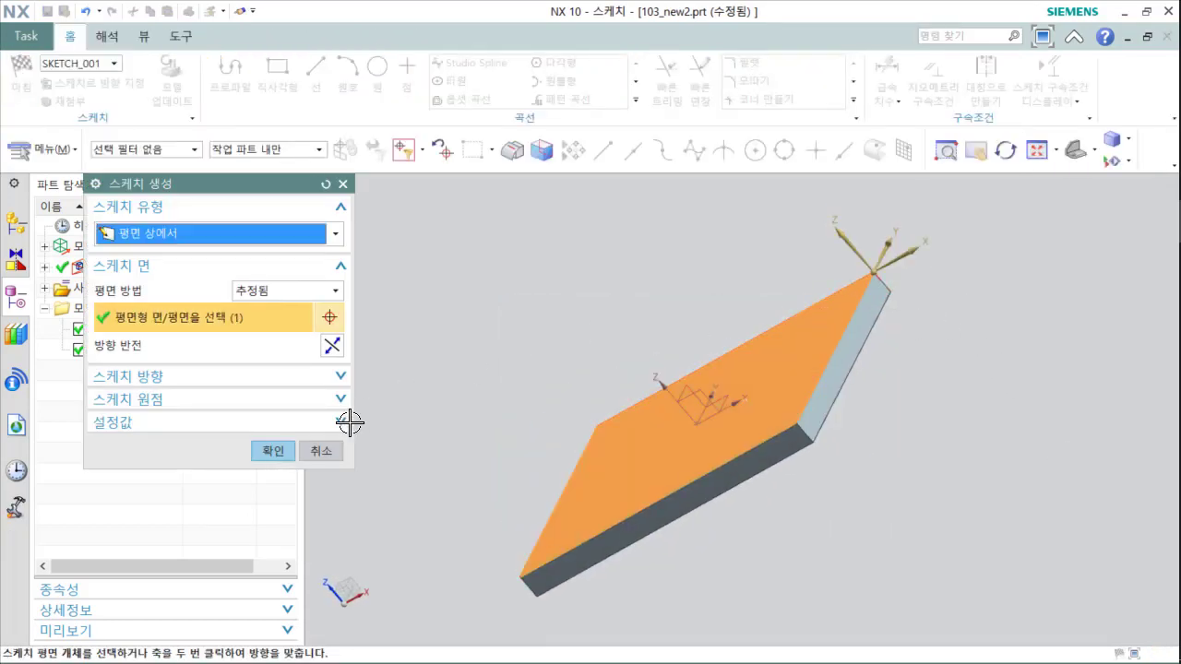
{"action": "left_click", "coordinate": [272, 450]}
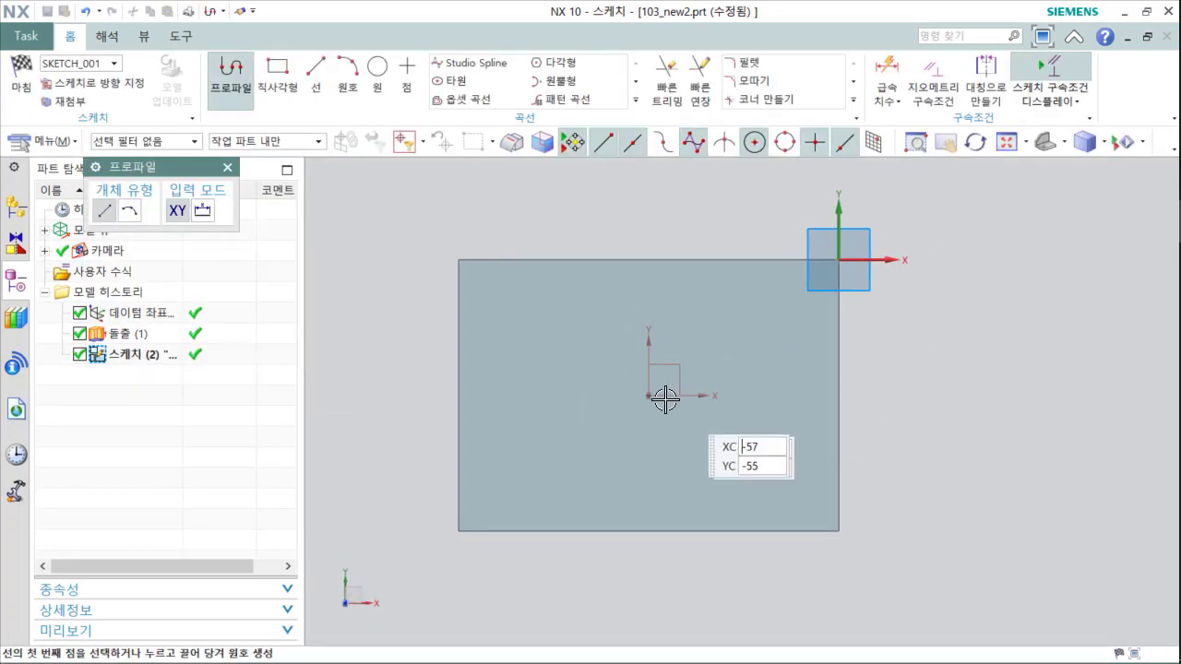
Step: Sketch two circles side by side across the plate's middle, about 51.6 mm in diameter on the left and 53.3 mm on the right
{"action": "middle_click_drag", "start_coordinate": [925, 390], "coordinate": [883, 361]}
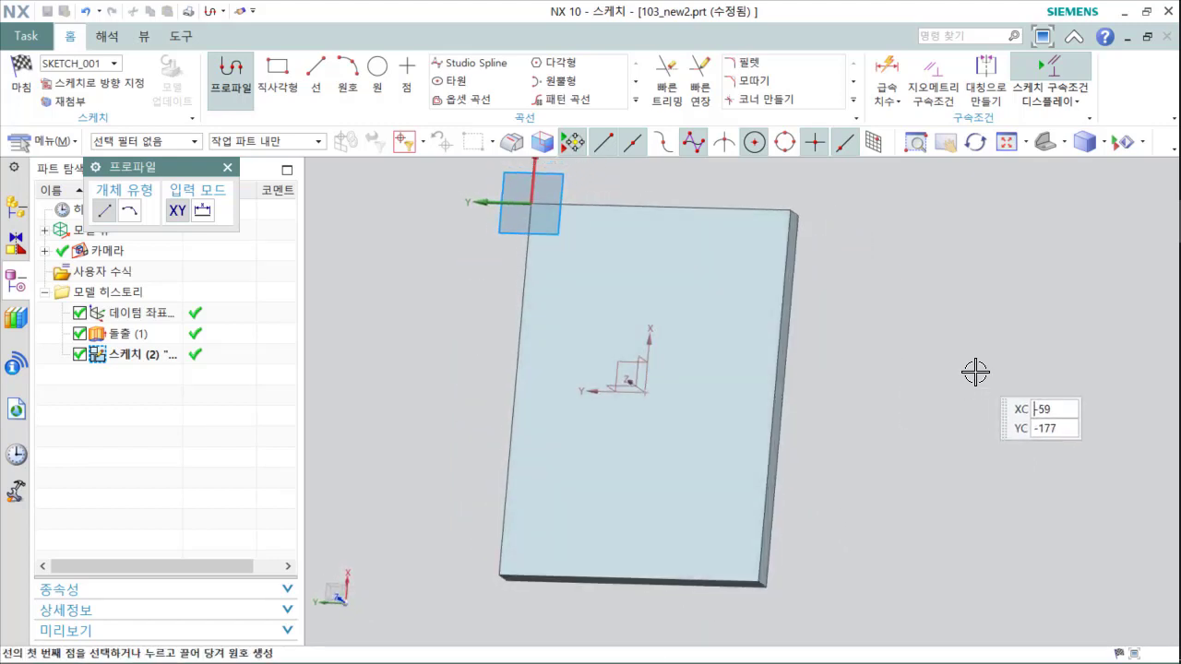
{"action": "mouse_move", "coordinate": [820, 381]}
{"action": "middle_mouse_down"}
{"action": "mouse_move", "coordinate": [894, 467]}
{"action": "mouse_move", "coordinate": [907, 407]}
{"action": "mouse_move", "coordinate": [954, 383]}
{"action": "middle_mouse_up"}
{"action": "key", "text": "F8"}
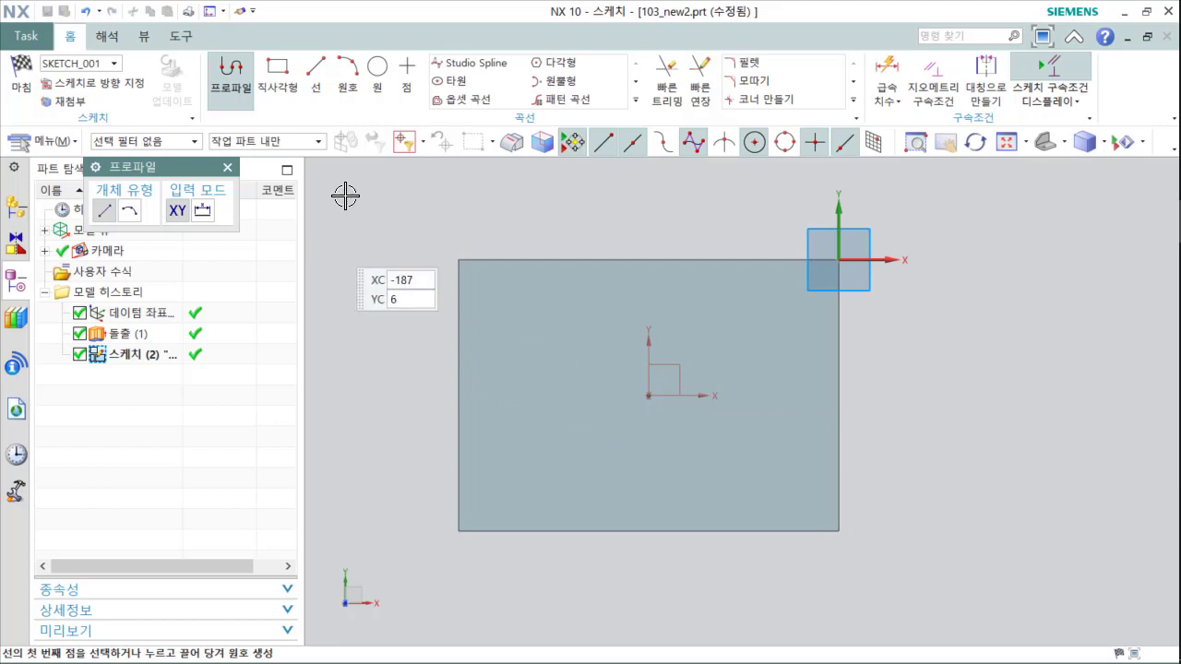
{"action": "left_click", "coordinate": [381, 83]}
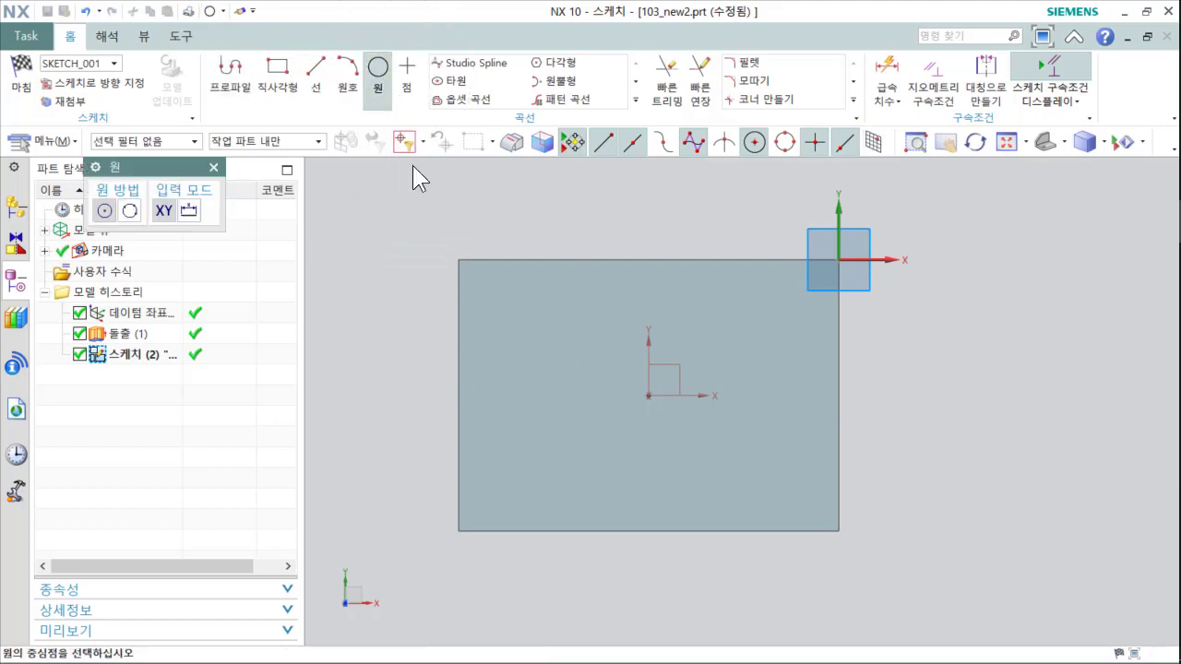
{"action": "left_click", "coordinate": [559, 397]}
{"action": "left_click", "coordinate": [597, 458]}
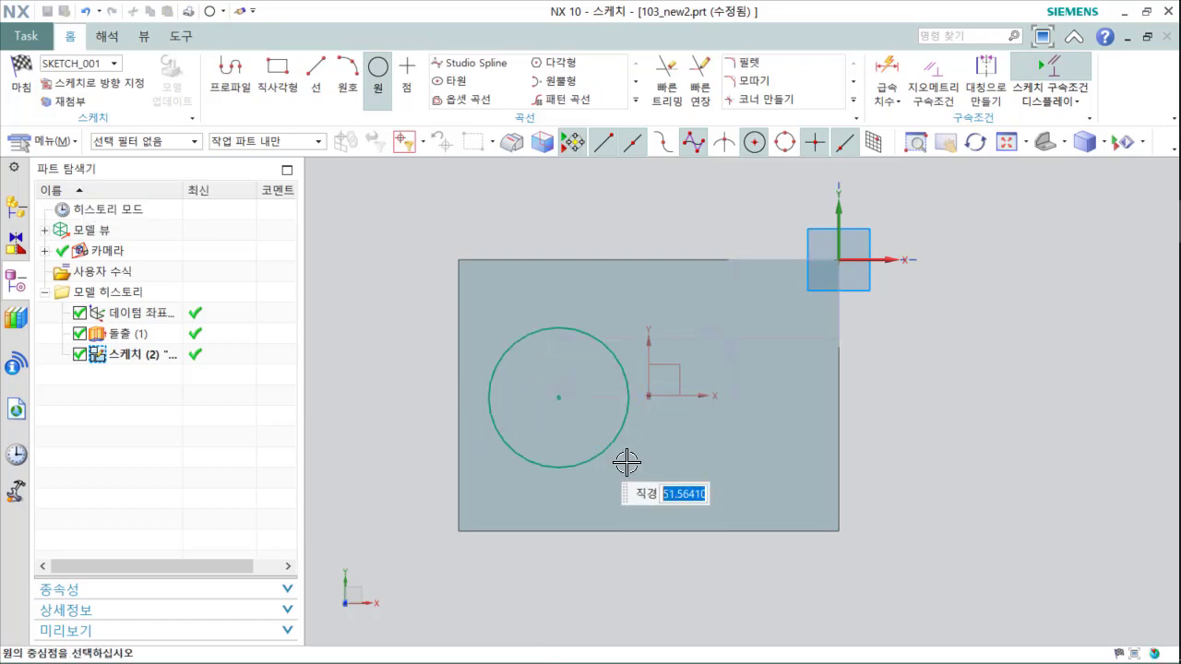
{"action": "left_click", "coordinate": [768, 394]}
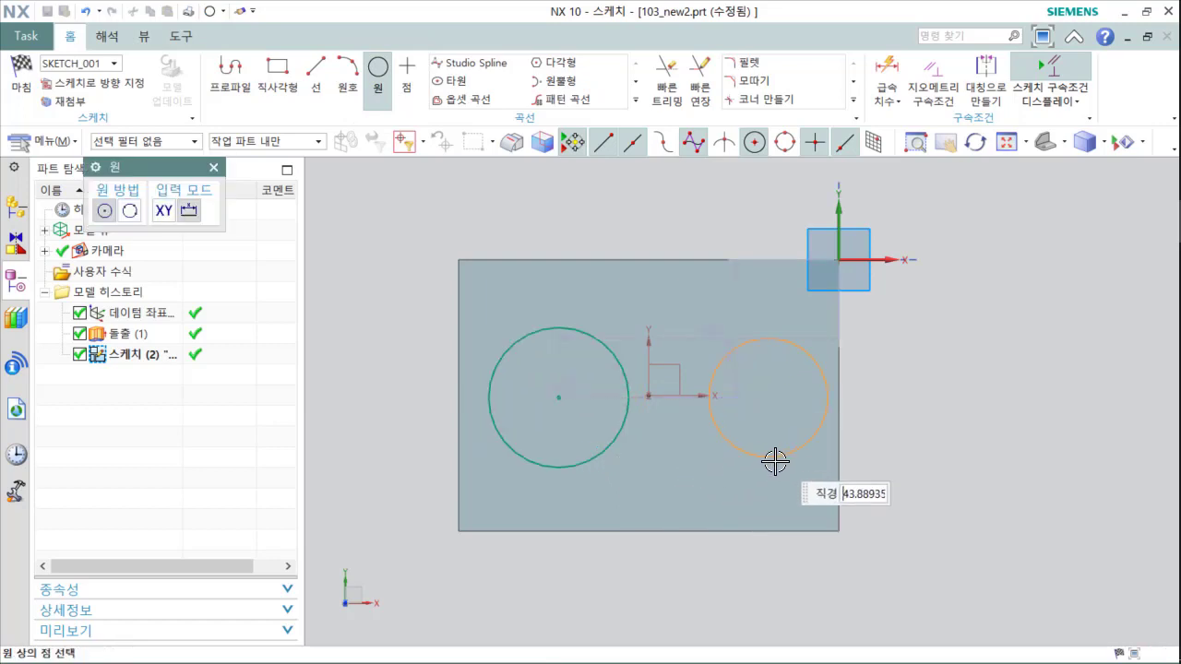
{"action": "left_click", "coordinate": [754, 470]}
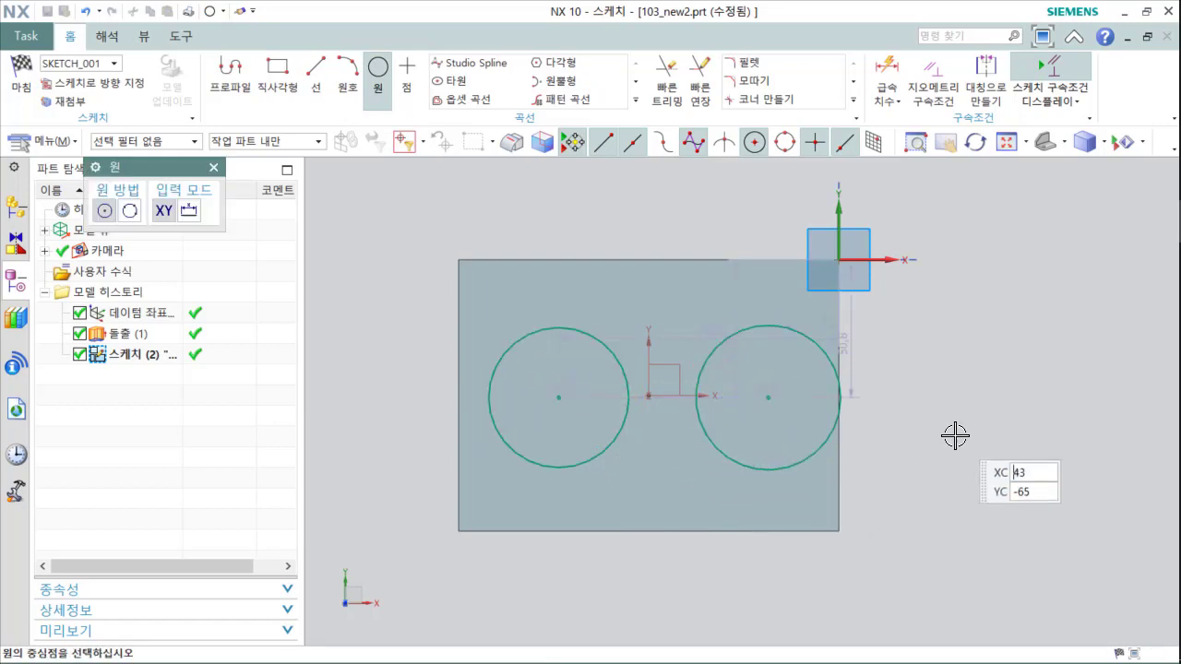
{"action": "key", "text": "Escape"}
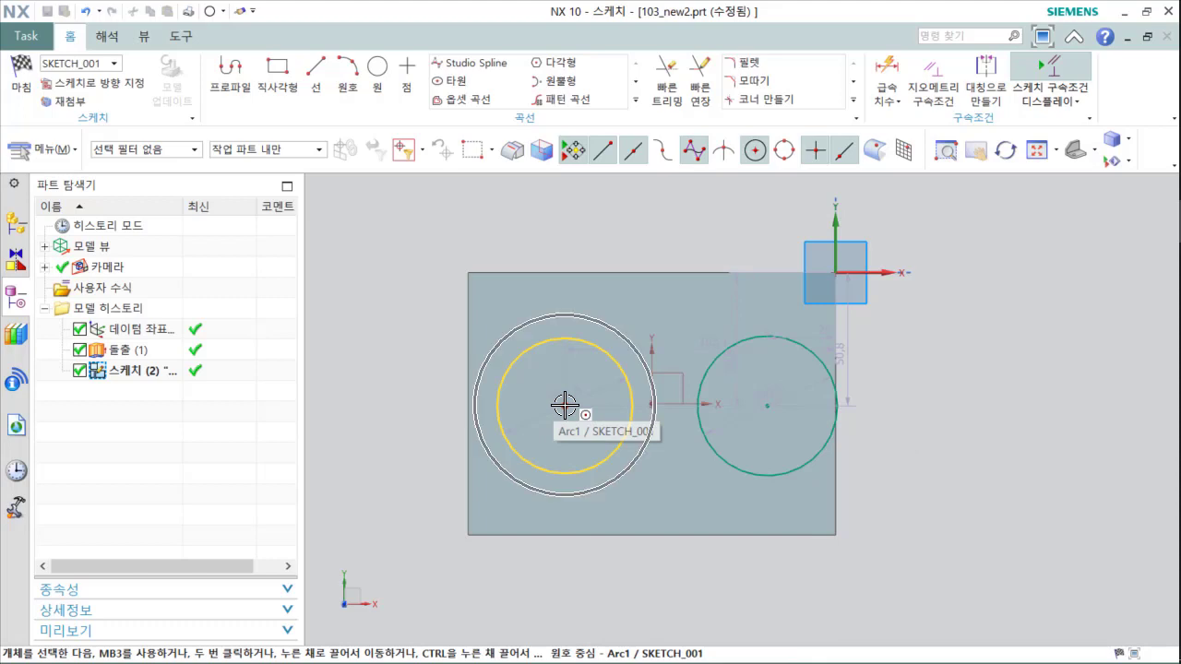
Step: Try to make the left circle's centre coincident with the datum origin
{"action": "left_click", "coordinate": [564, 405]}
{"action": "left_click", "coordinate": [666, 433]}
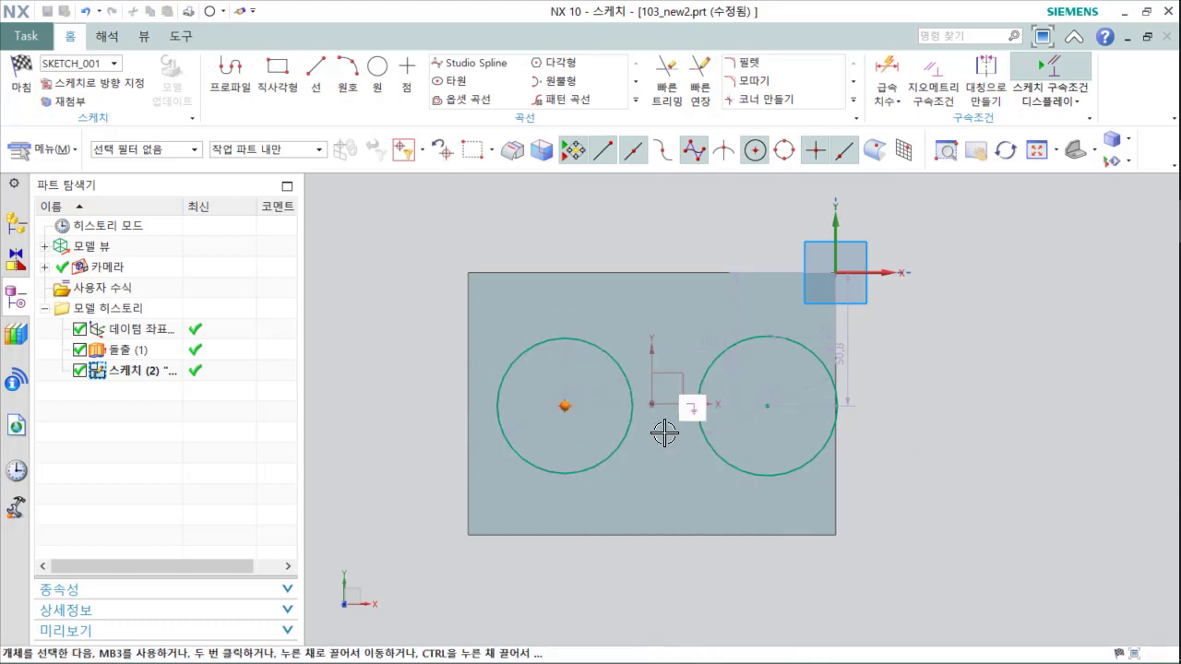
{"action": "left_click", "coordinate": [653, 404]}
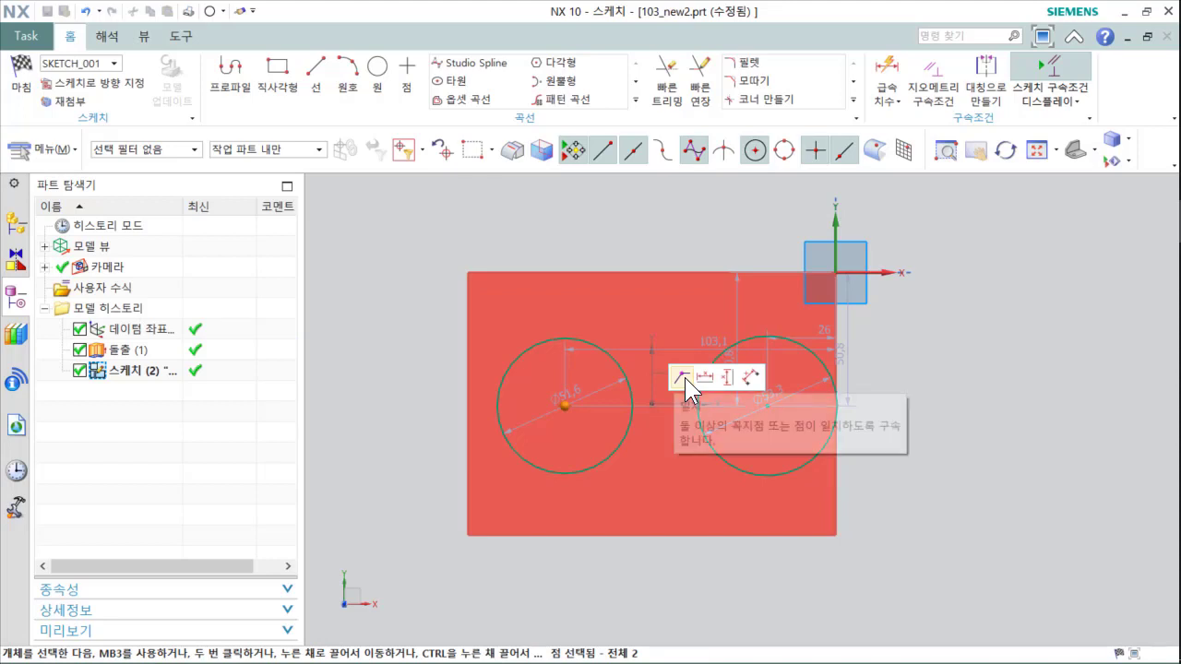
{"action": "left_click", "coordinate": [684, 377]}
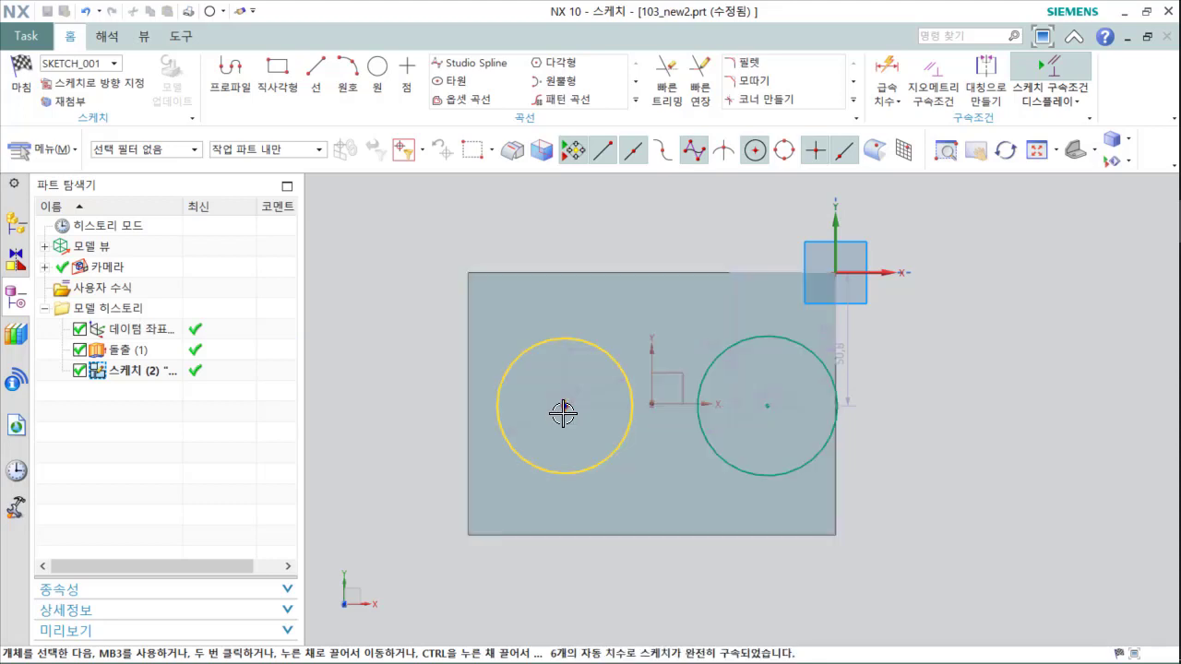
Step: Constrain the centres of the left and right circles to lie on the datum X axis
{"action": "left_click", "coordinate": [564, 406]}
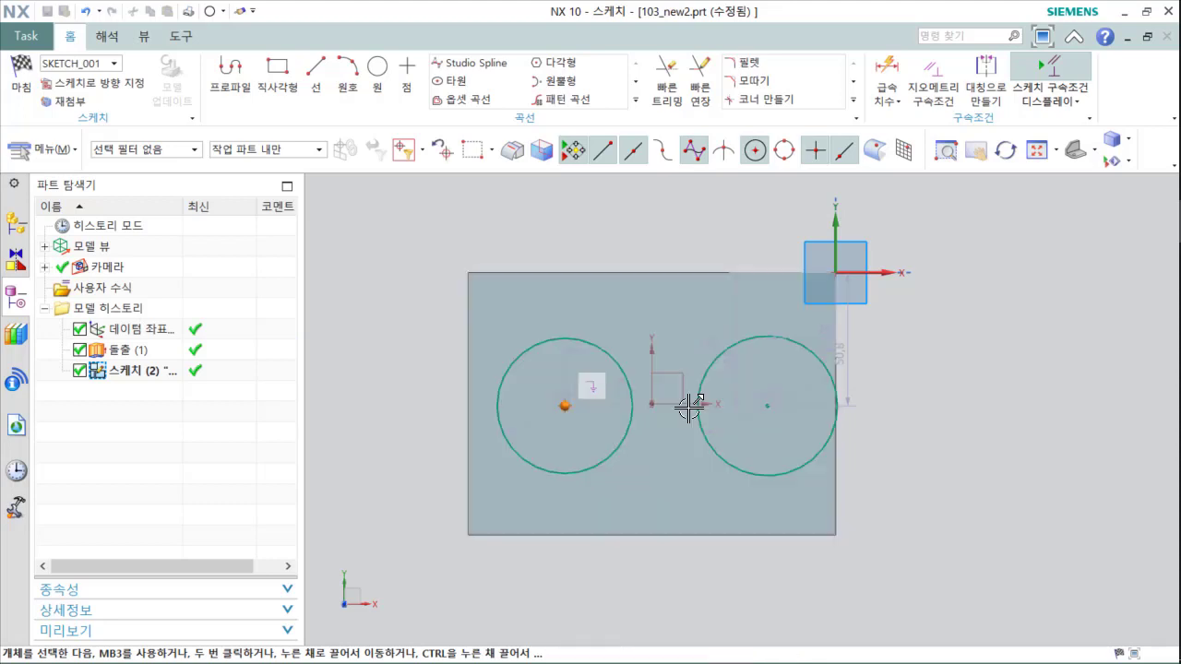
{"action": "scroll", "coordinate": [687, 407], "scroll_direction": "up", "scroll_amount": 3}
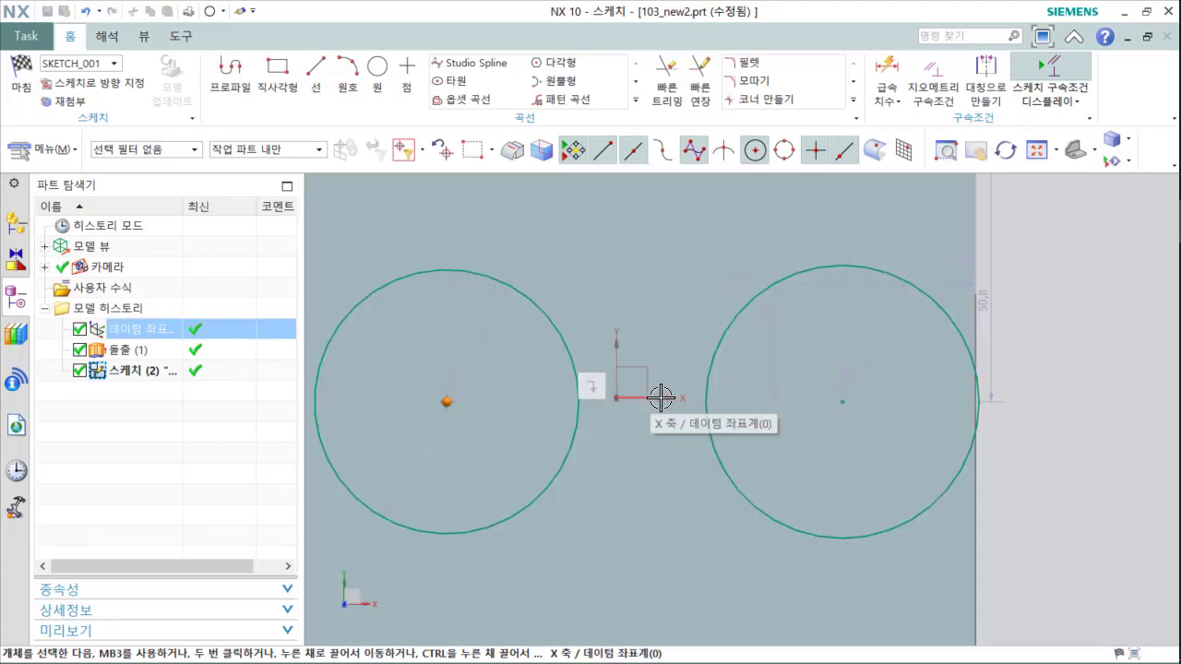
{"action": "left_click", "coordinate": [660, 396]}
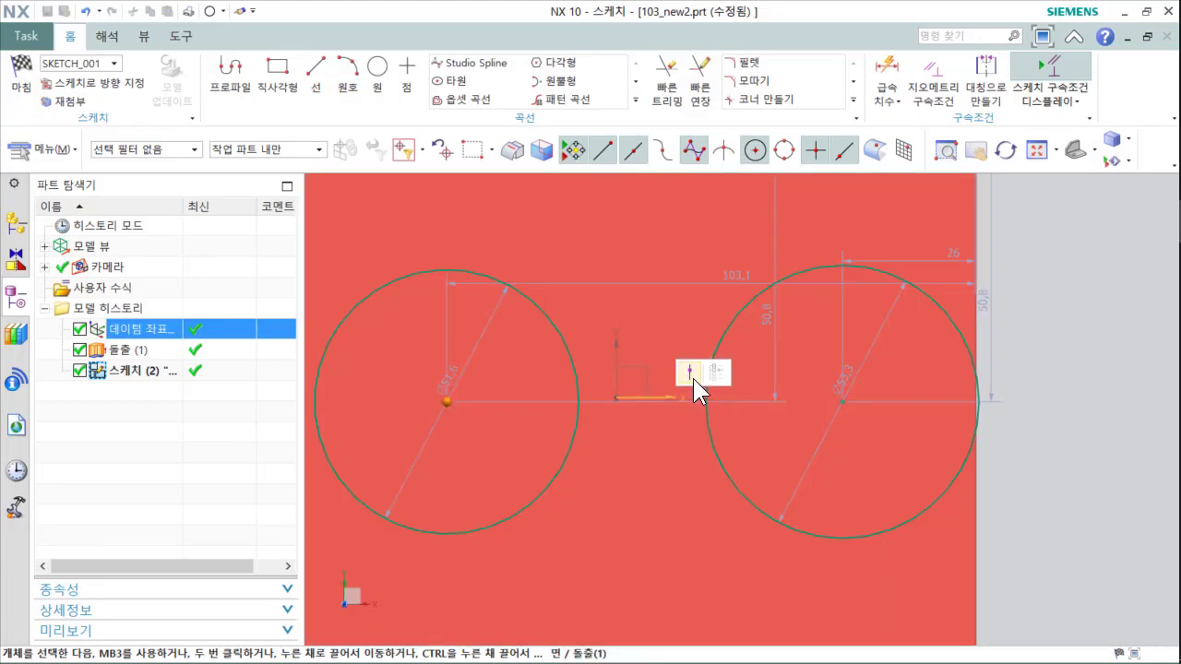
{"action": "left_click", "coordinate": [690, 375]}
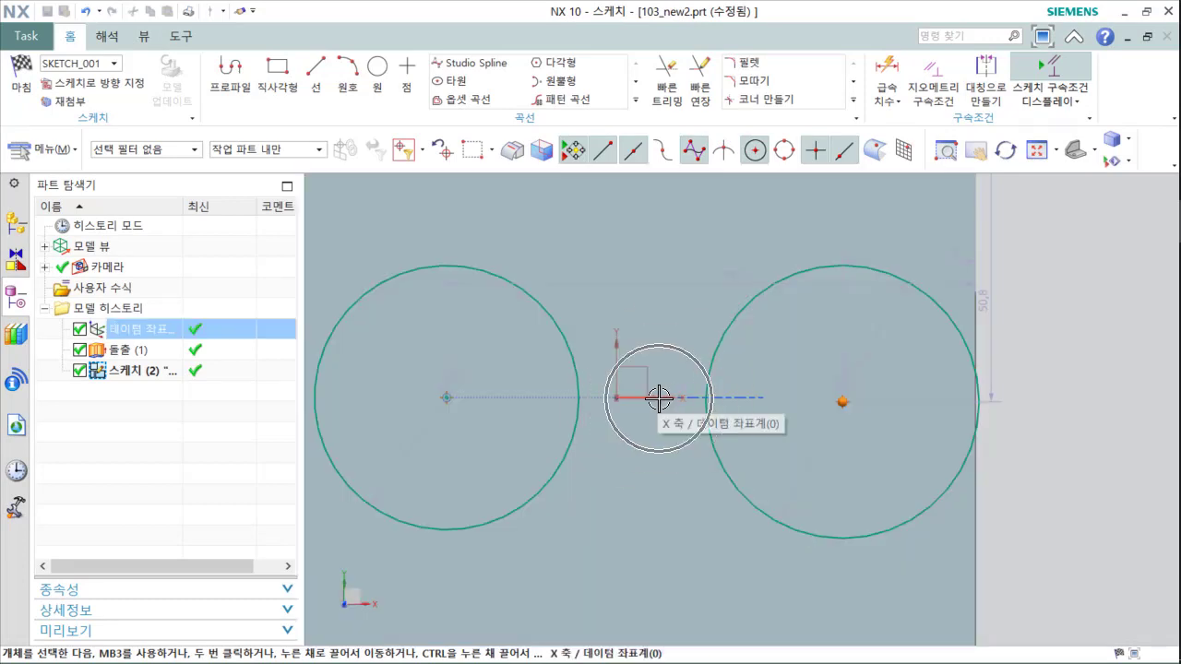
{"action": "left_click", "coordinate": [658, 397]}
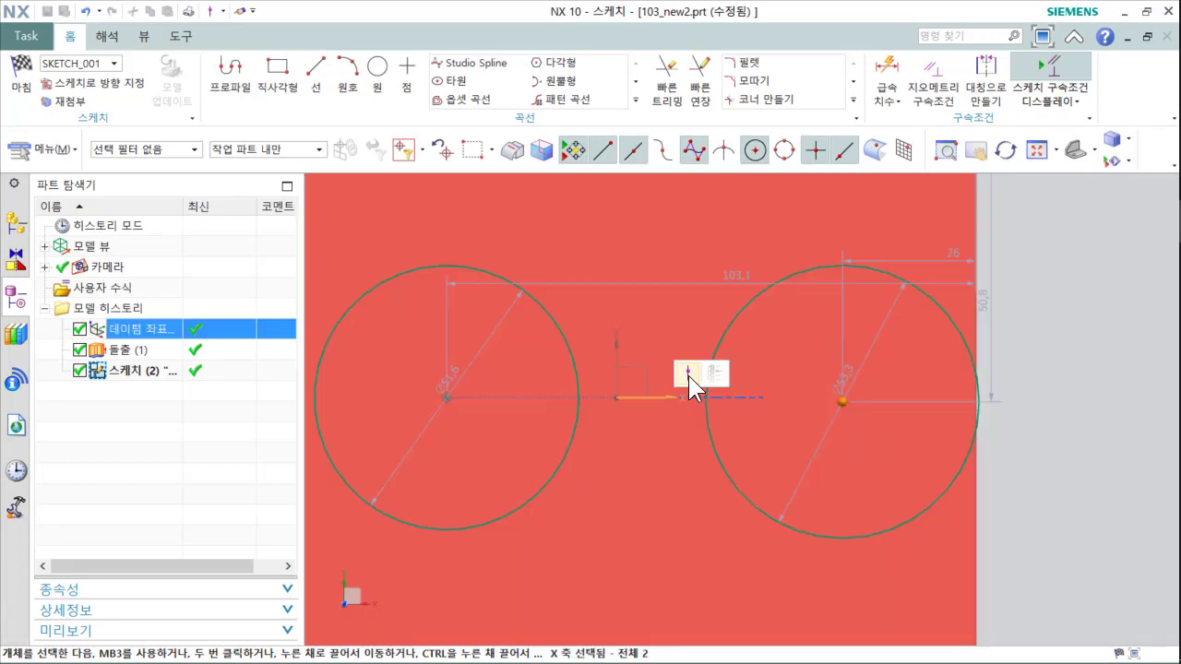
{"action": "left_click", "coordinate": [689, 376]}
Step: Try to make the two circles' centres symmetric about the datum X axis, and undo the result
{"action": "scroll", "coordinate": [664, 399], "scroll_direction": "down", "scroll_amount": 1}
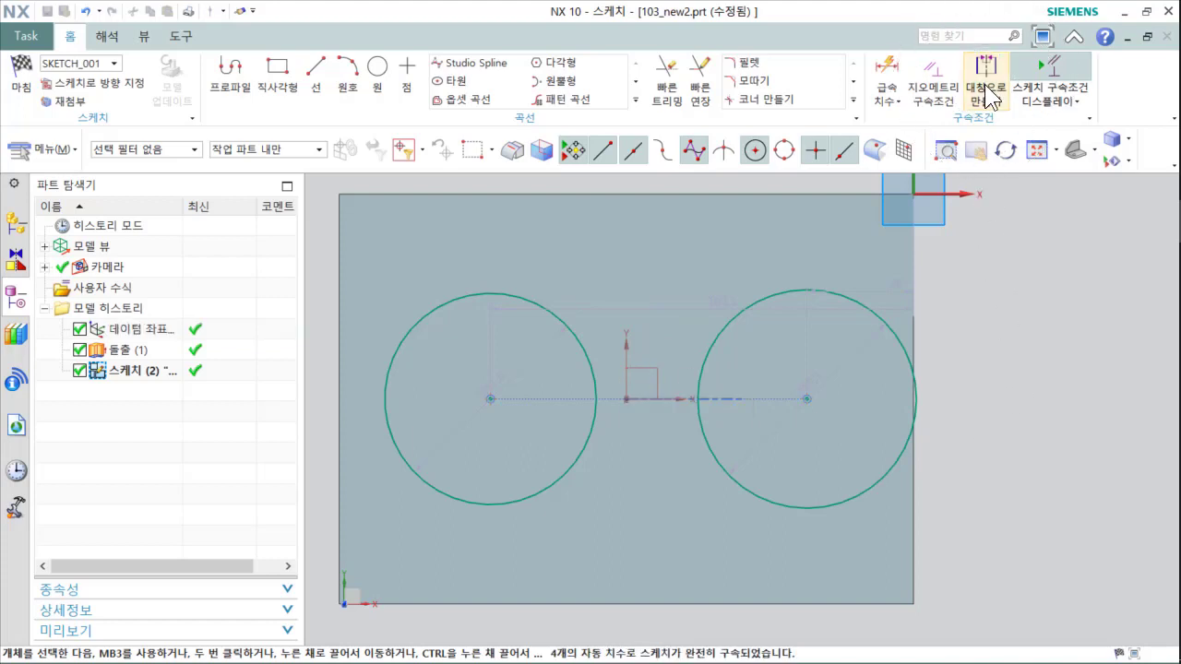
{"action": "left_click", "coordinate": [989, 88]}
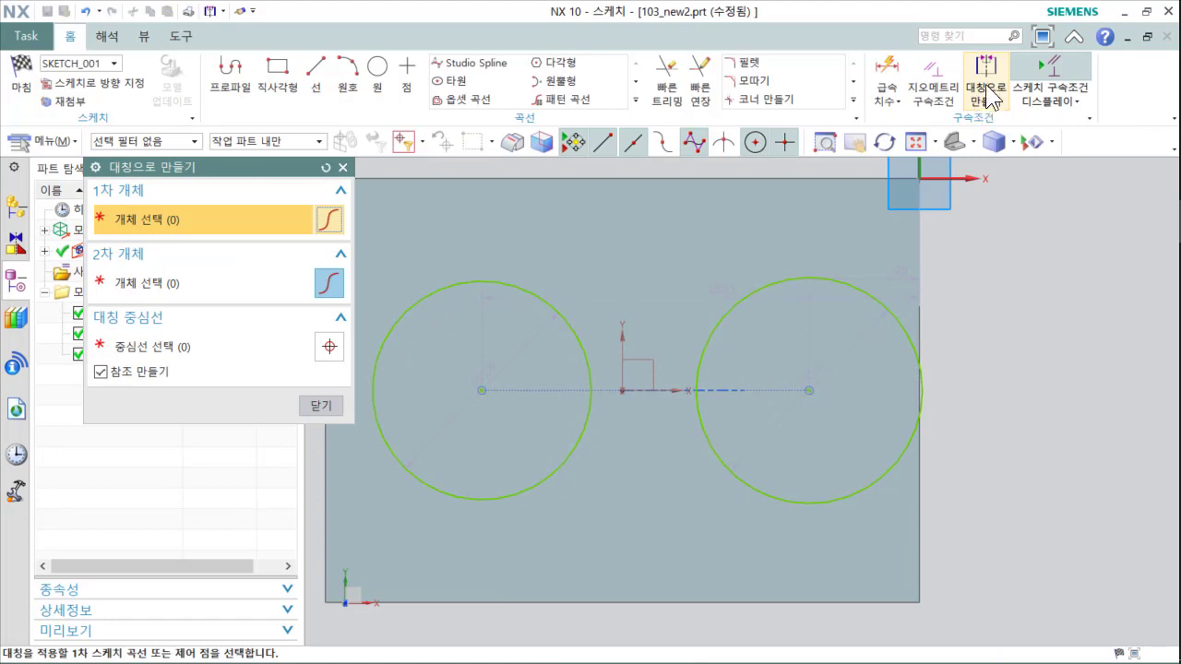
{"action": "left_click", "coordinate": [481, 391]}
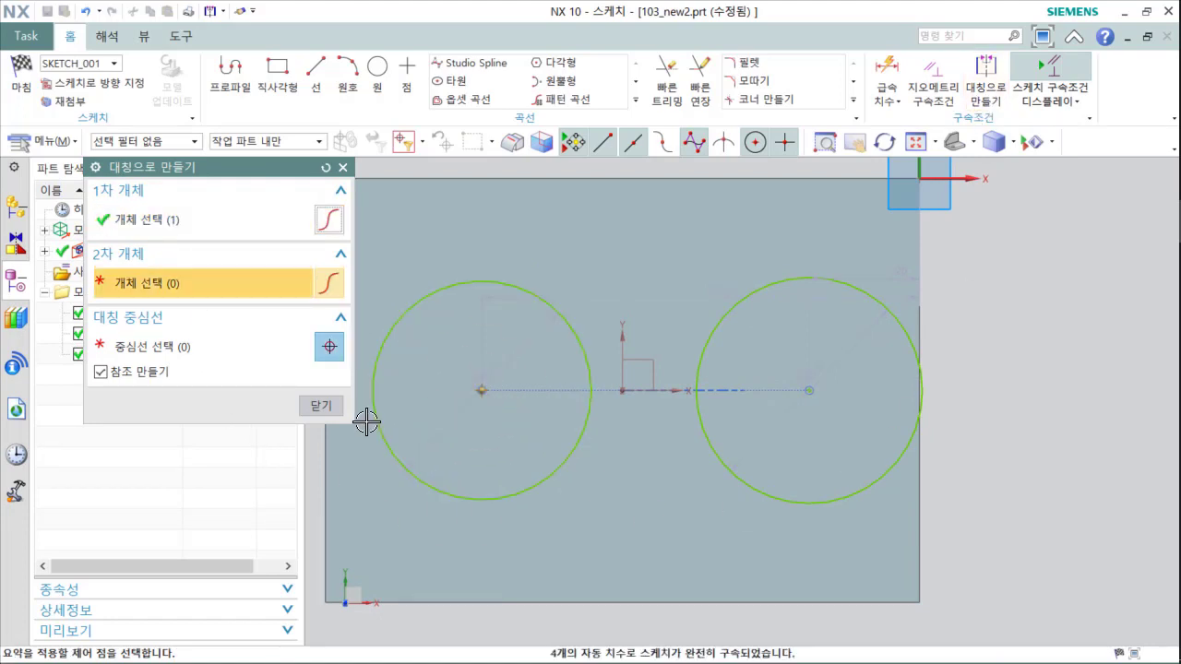
{"action": "left_click", "coordinate": [815, 388]}
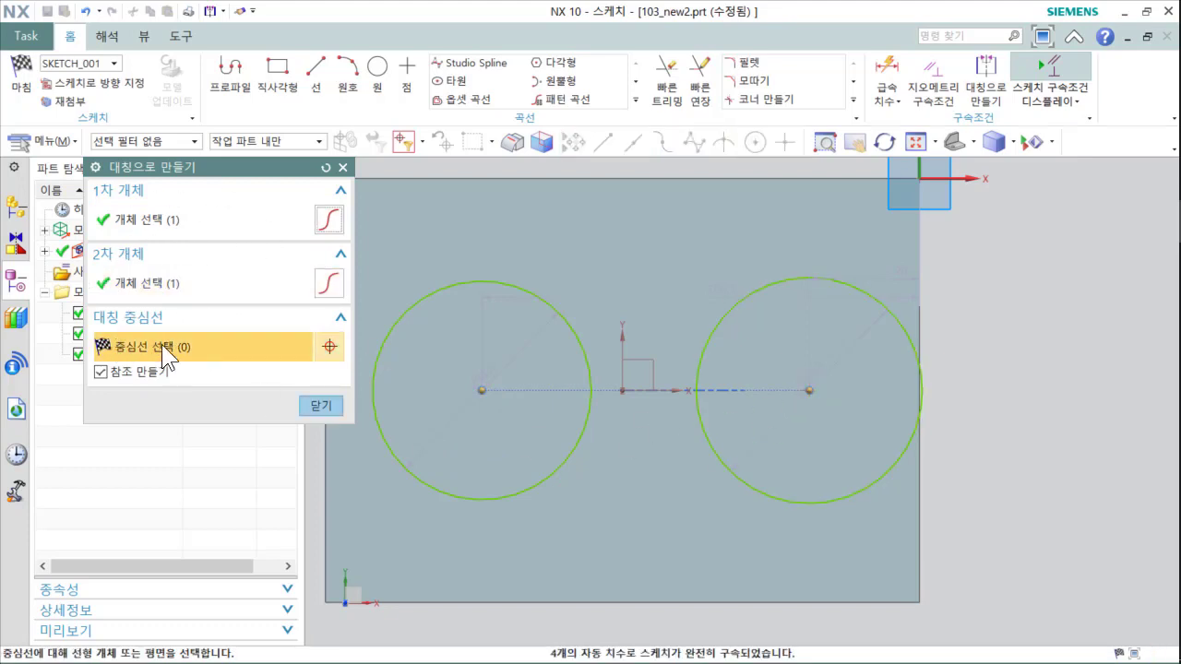
{"action": "left_click", "coordinate": [660, 391]}
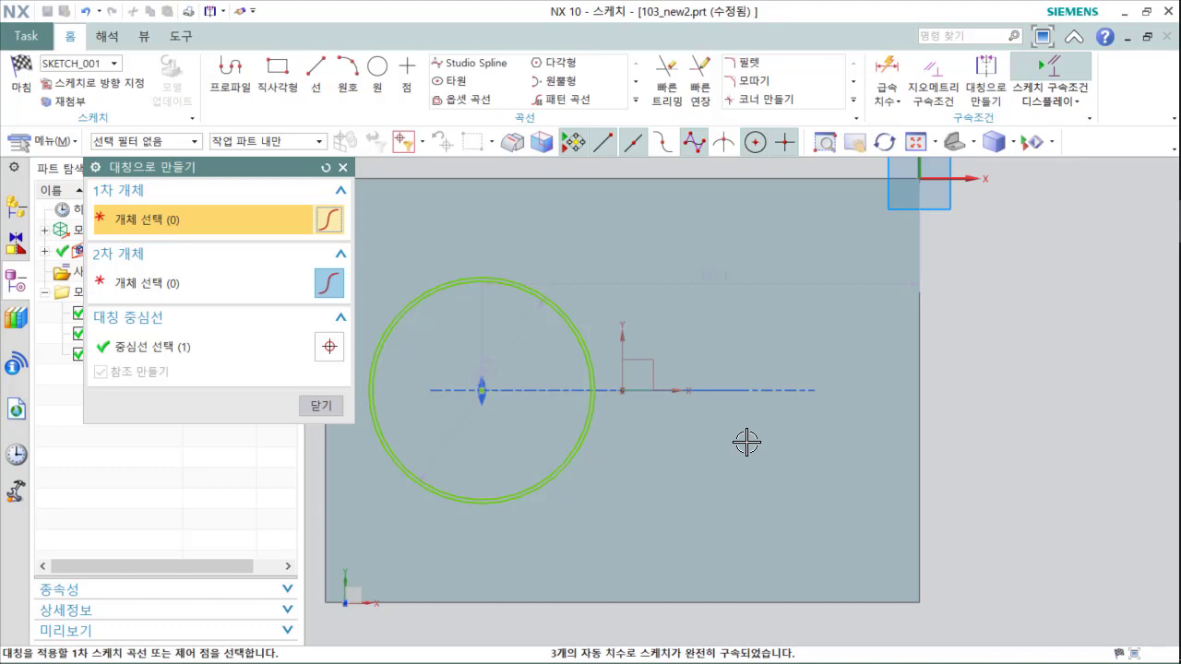
{"action": "scroll", "coordinate": [685, 445], "scroll_direction": "down", "scroll_amount": 2}
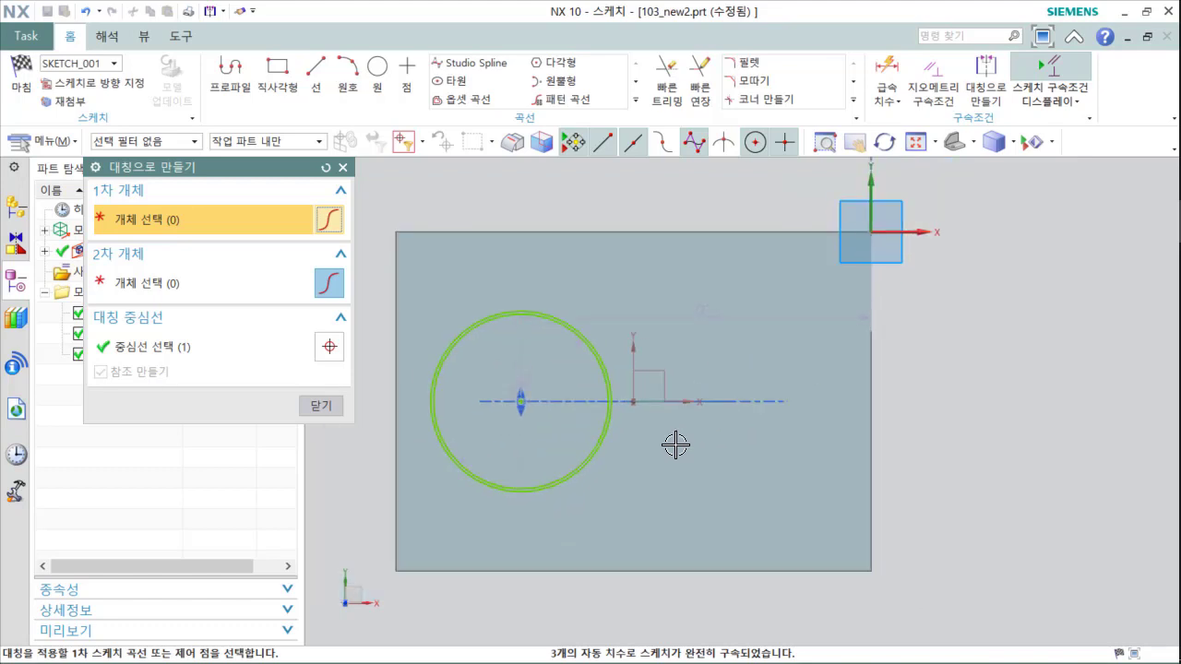
{"action": "key", "text": "ctrl+z"}
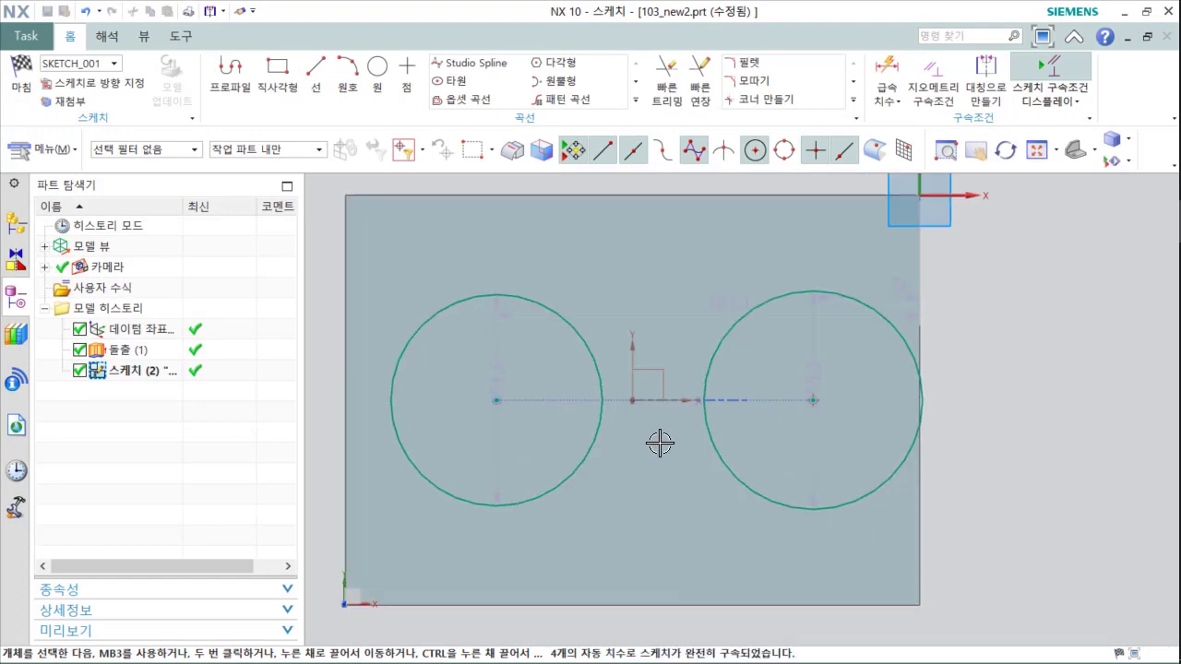
Step: Dimension the horizontal distance between the two circles' centres and set it to 50 mm
{"action": "scroll", "coordinate": [659, 445], "scroll_direction": "up", "scroll_amount": 1}
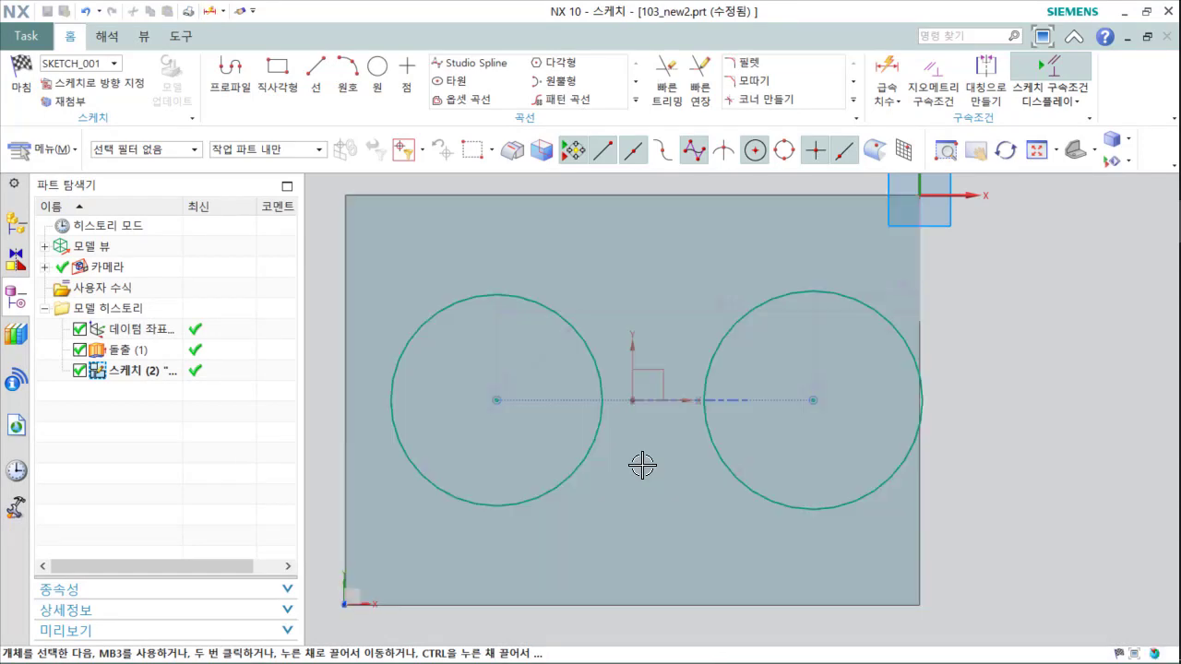
{"action": "key", "text": "d"}
{"action": "left_click", "coordinate": [498, 394]}
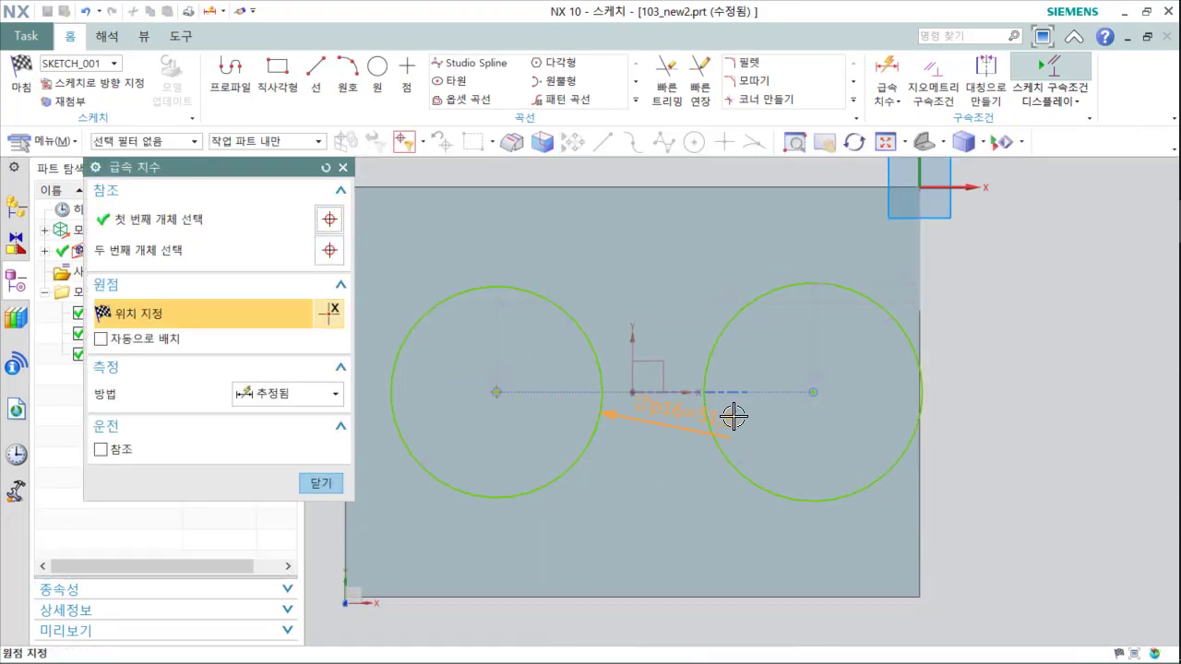
{"action": "left_click", "coordinate": [810, 393]}
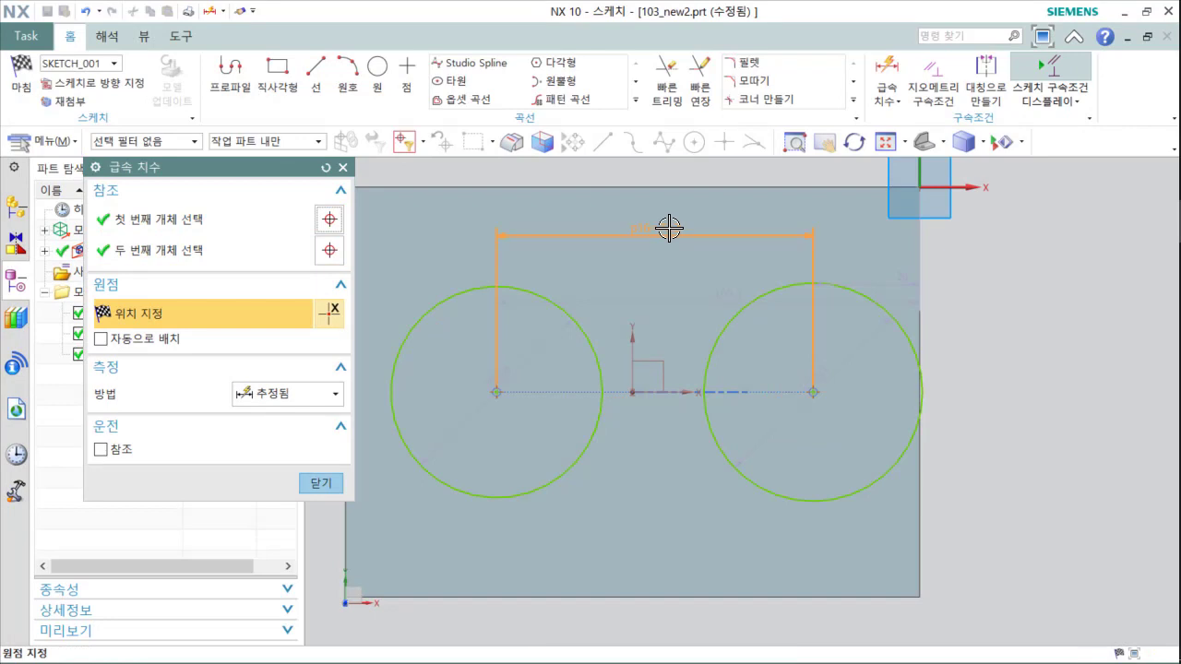
{"action": "left_click", "coordinate": [669, 229]}
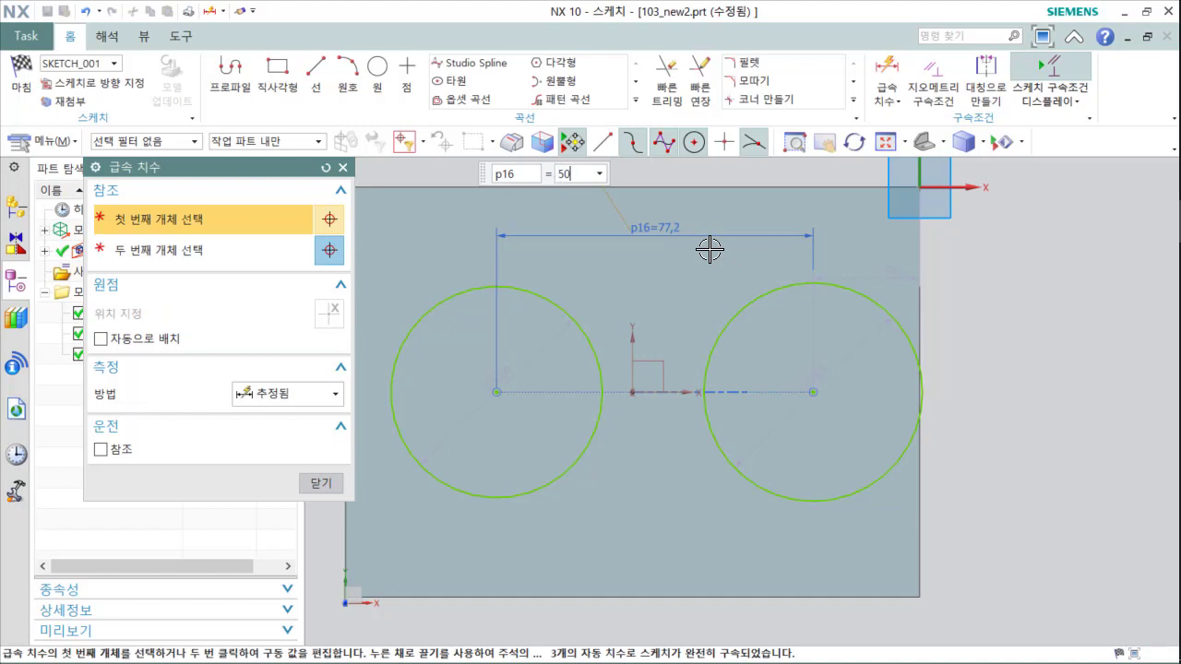
{"action": "key", "text": "Return"}
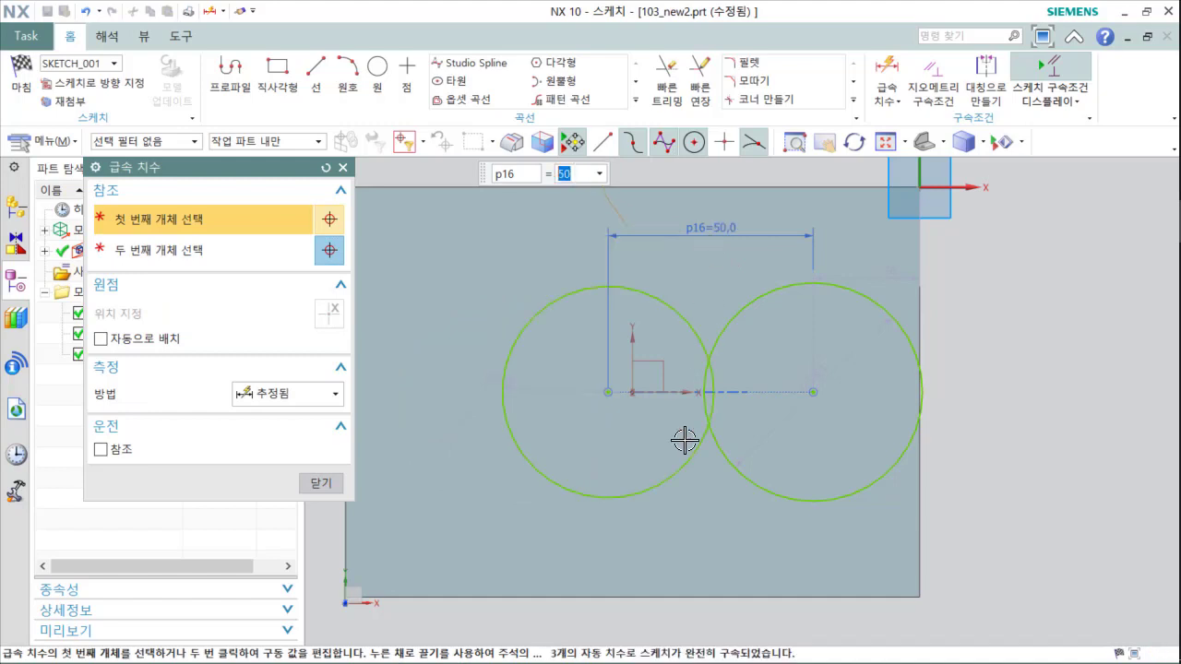
Step: Make the two circles' centres symmetric about the datum Y axis as the centreline
{"action": "left_click", "coordinate": [986, 76]}
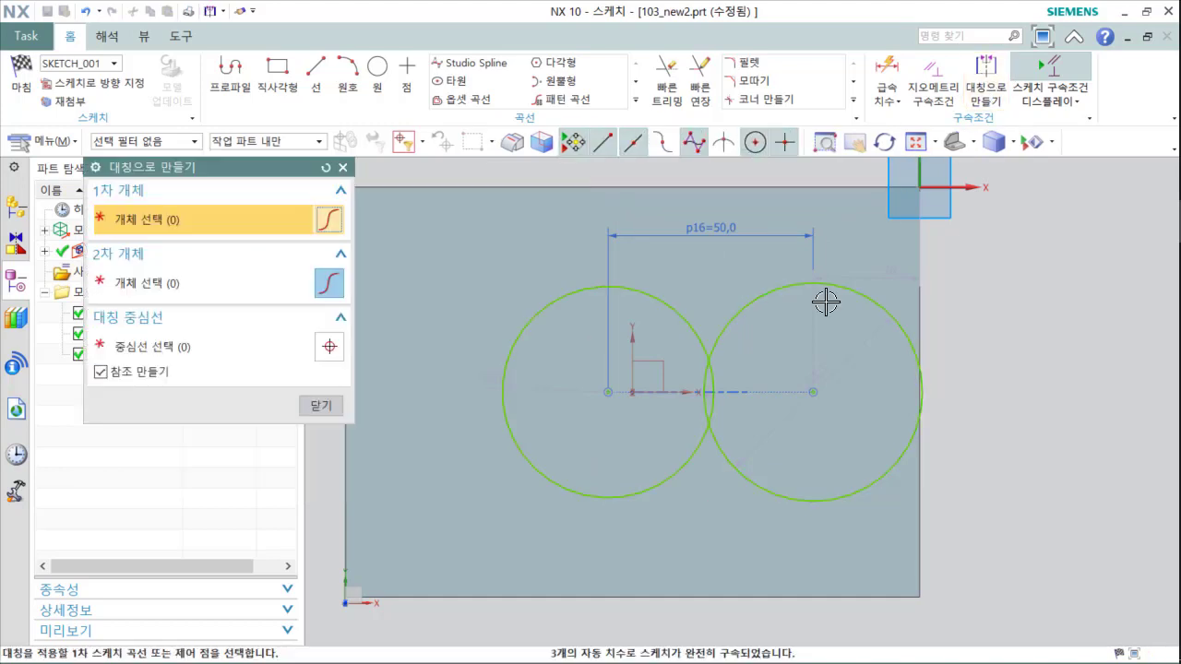
{"action": "left_click", "coordinate": [607, 392]}
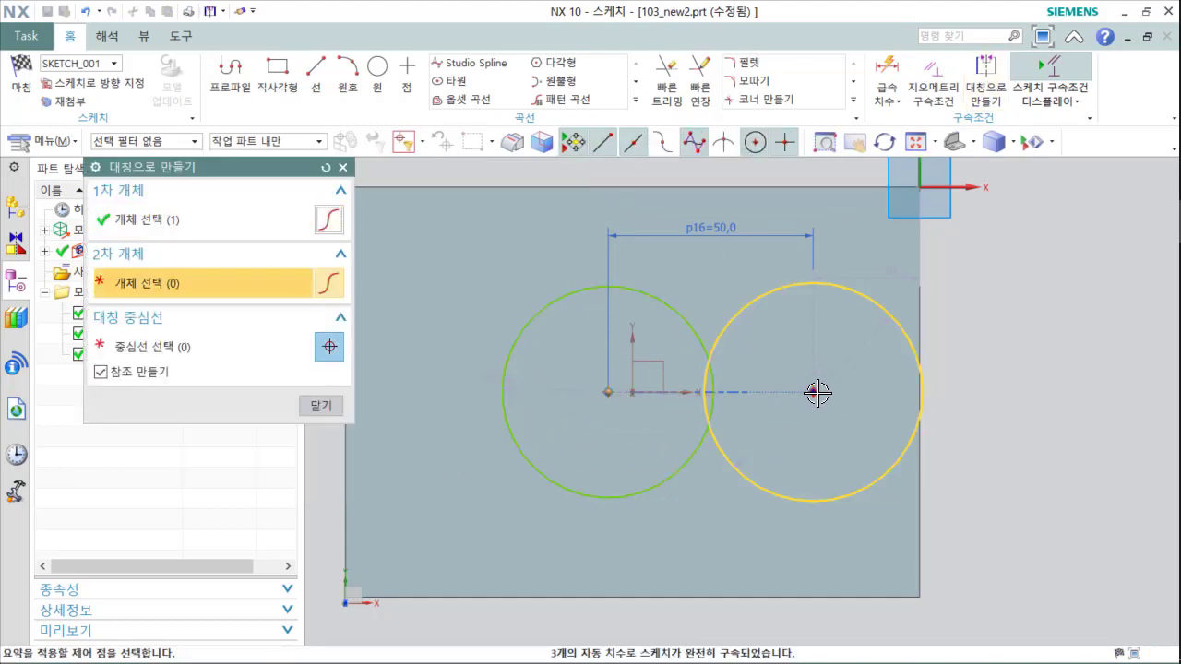
{"action": "left_click", "coordinate": [818, 393]}
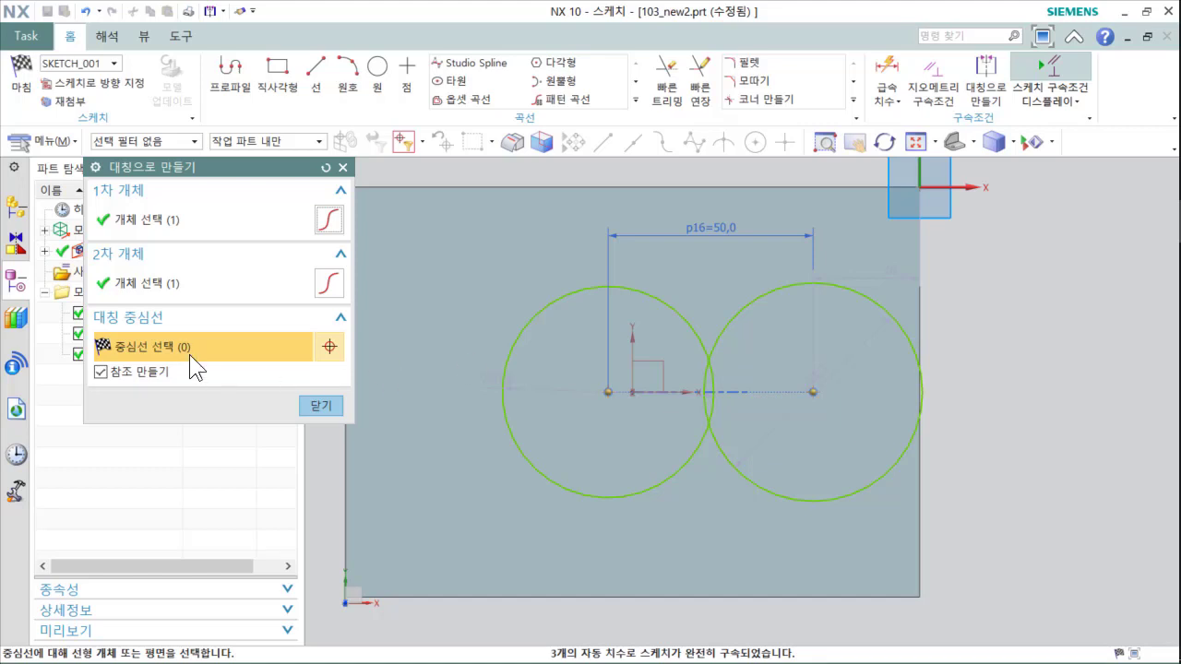
{"action": "left_click", "coordinate": [633, 338]}
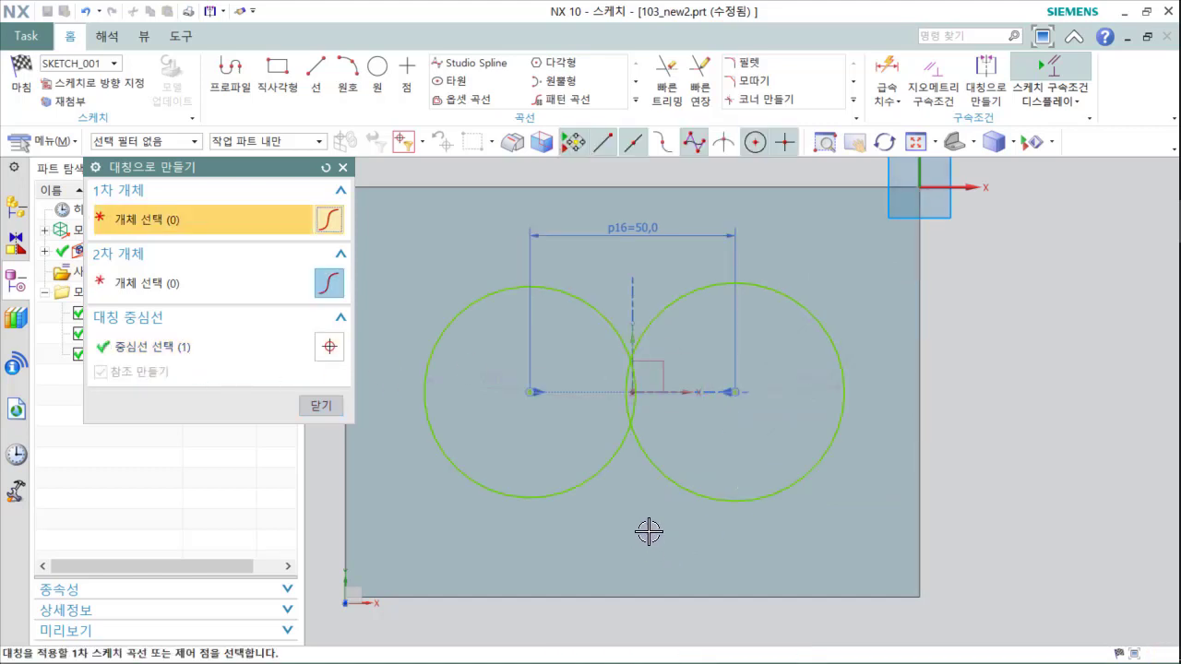
{"action": "middle_click_drag", "start_coordinate": [649, 532], "coordinate": [651, 512], "text": "shift"}
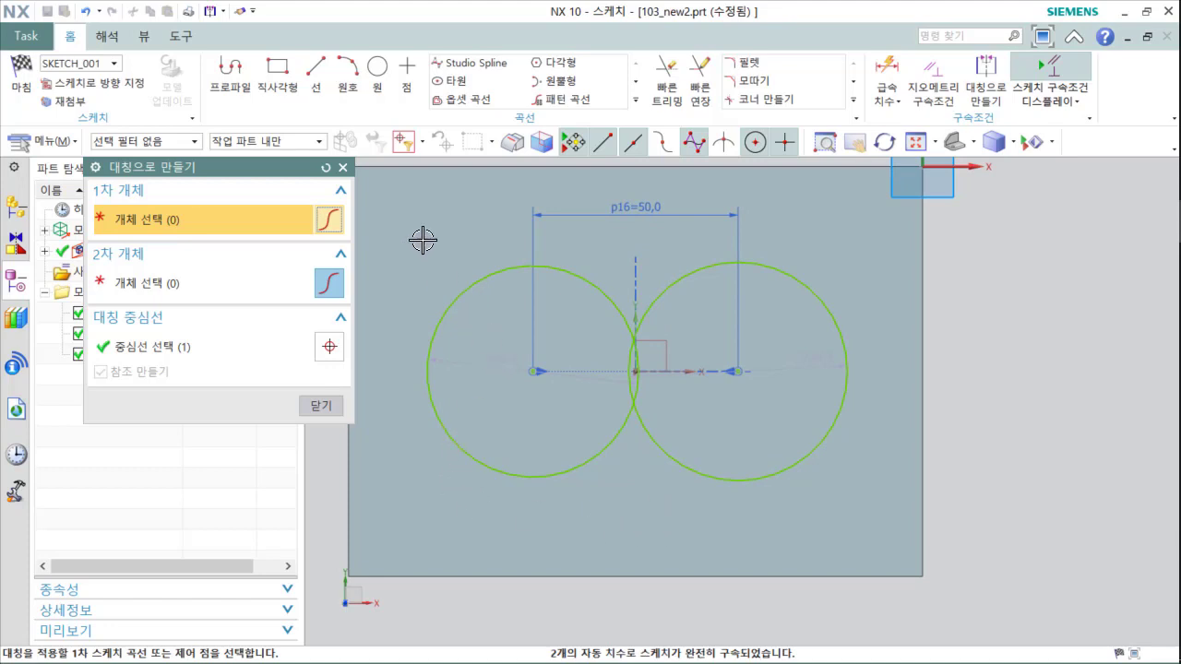
{"action": "key", "text": "Escape"}
Step: Dimension the left circle's diameter and set it to 70 mm
{"action": "key", "text": "d"}
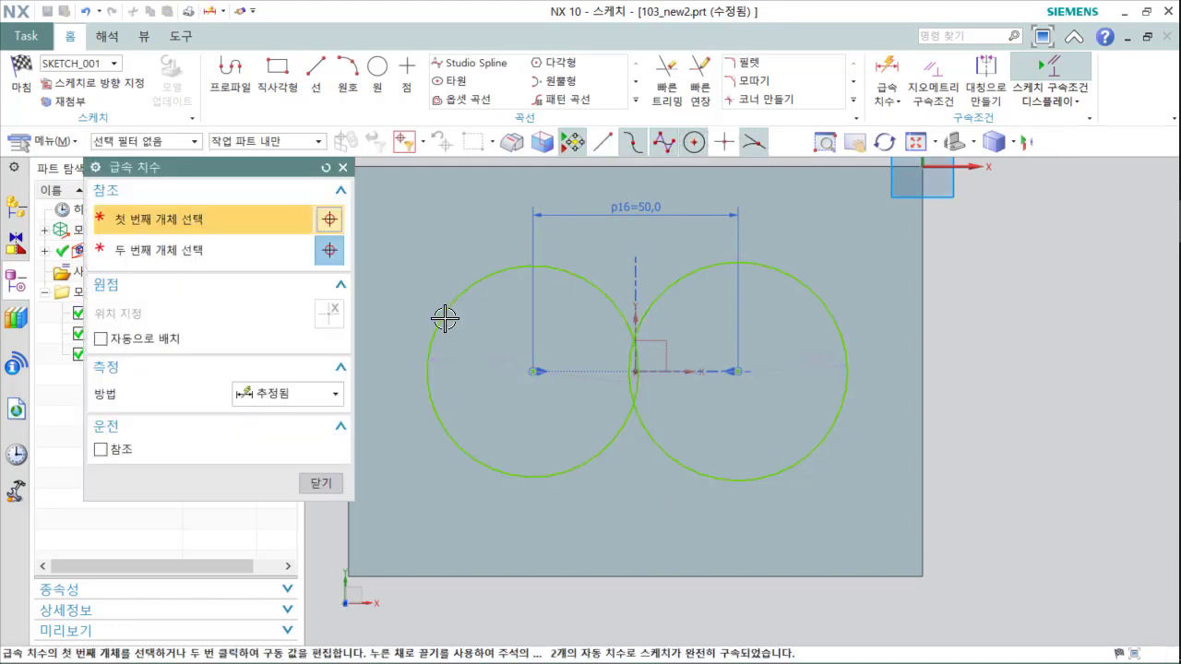
{"action": "left_click", "coordinate": [444, 316]}
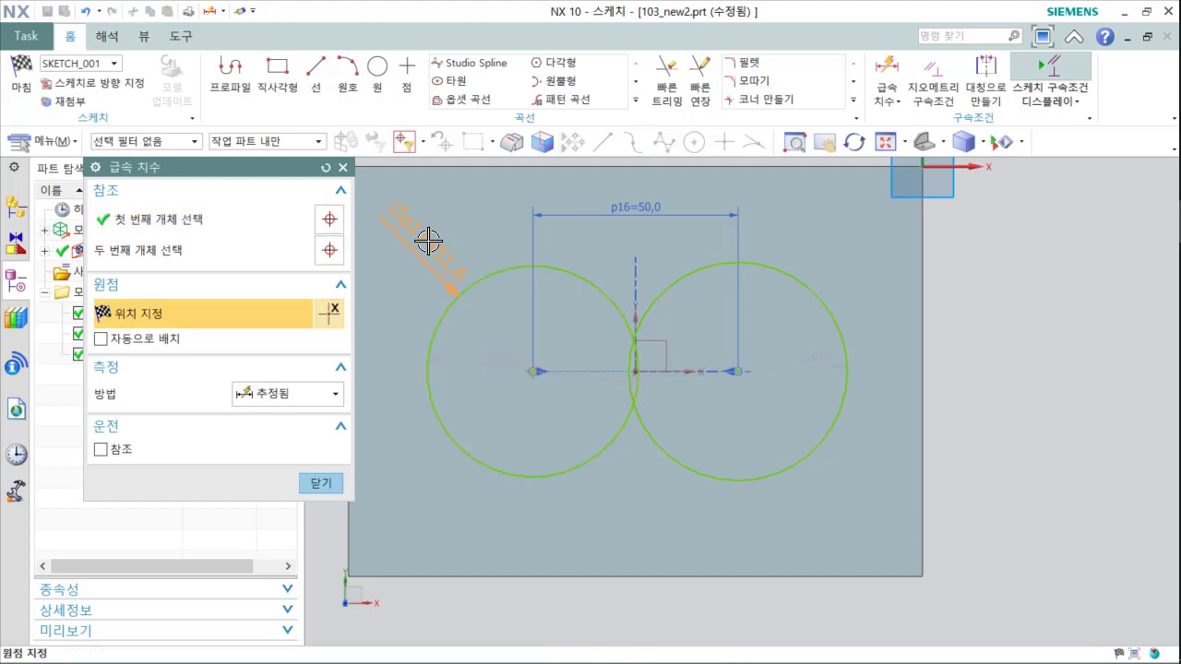
{"action": "left_click", "coordinate": [428, 240]}
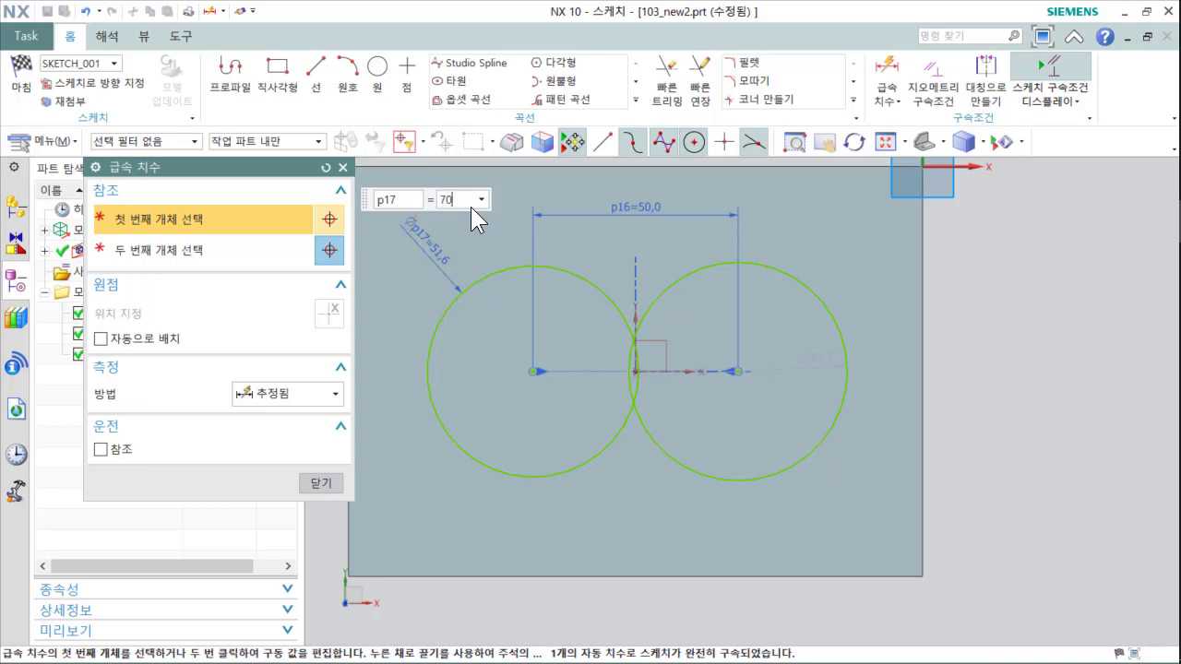
{"action": "key", "text": "Return"}
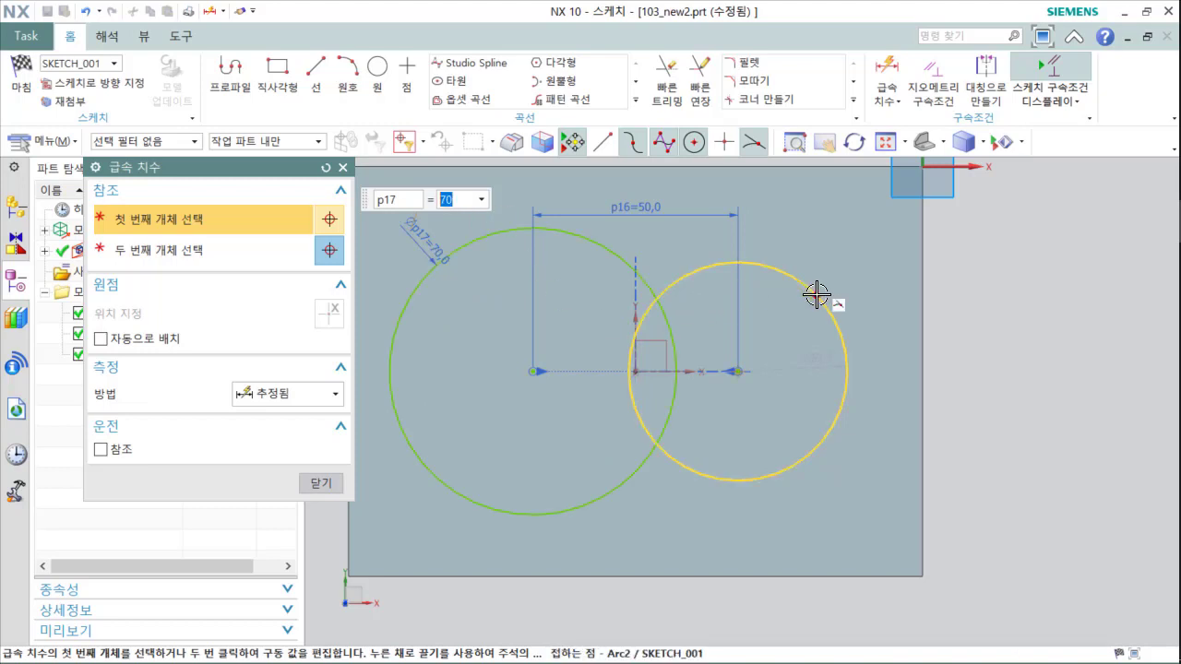
{"action": "middle_click", "coordinate": [762, 337]}
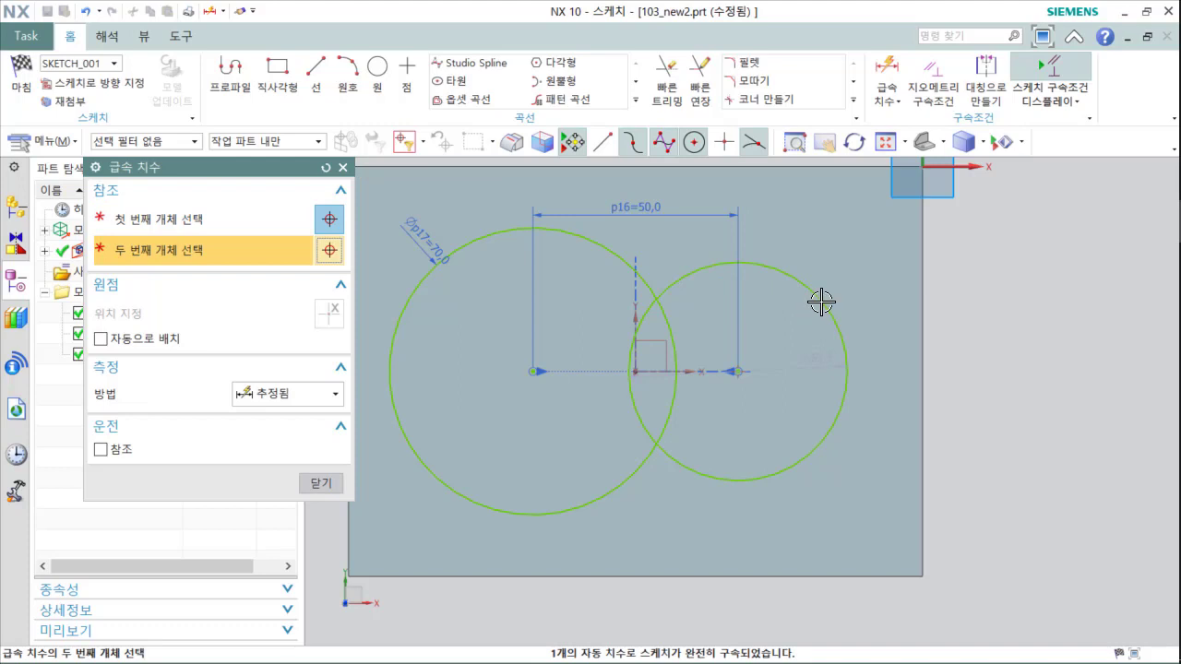
{"action": "left_click", "coordinate": [330, 487]}
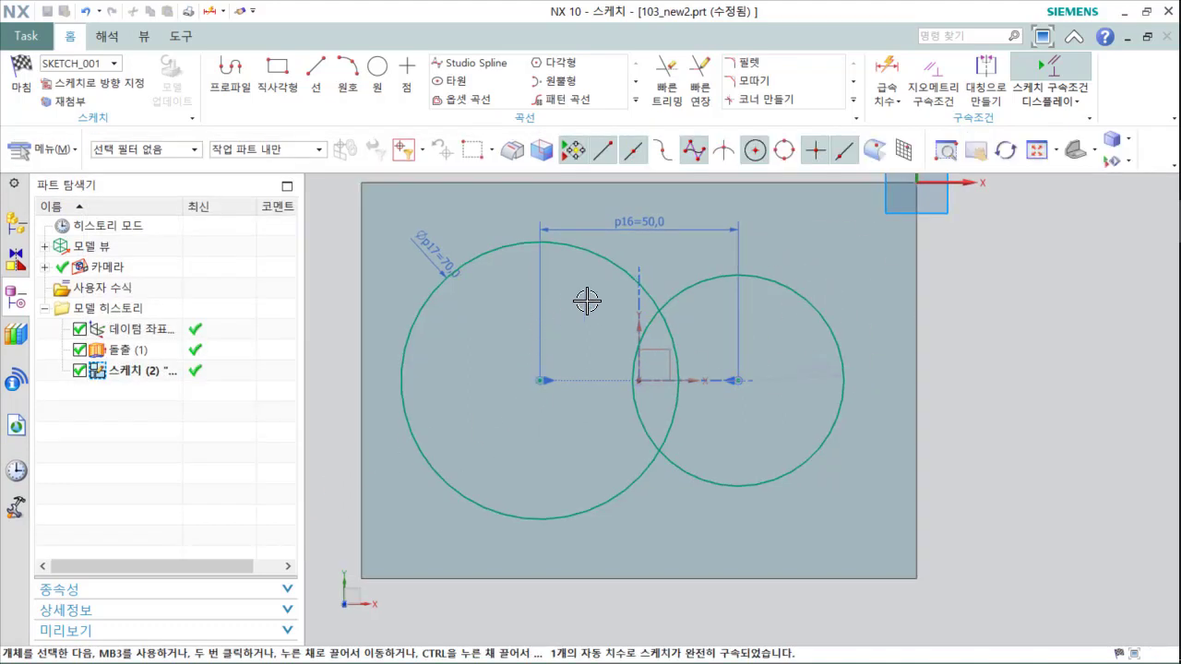
{"action": "mouse_move", "coordinate": [609, 265]}
{"action": "left_mouse_down"}
{"action": "mouse_move", "coordinate": [587, 261]}
{"action": "mouse_move", "coordinate": [585, 248]}
{"action": "left_mouse_up"}
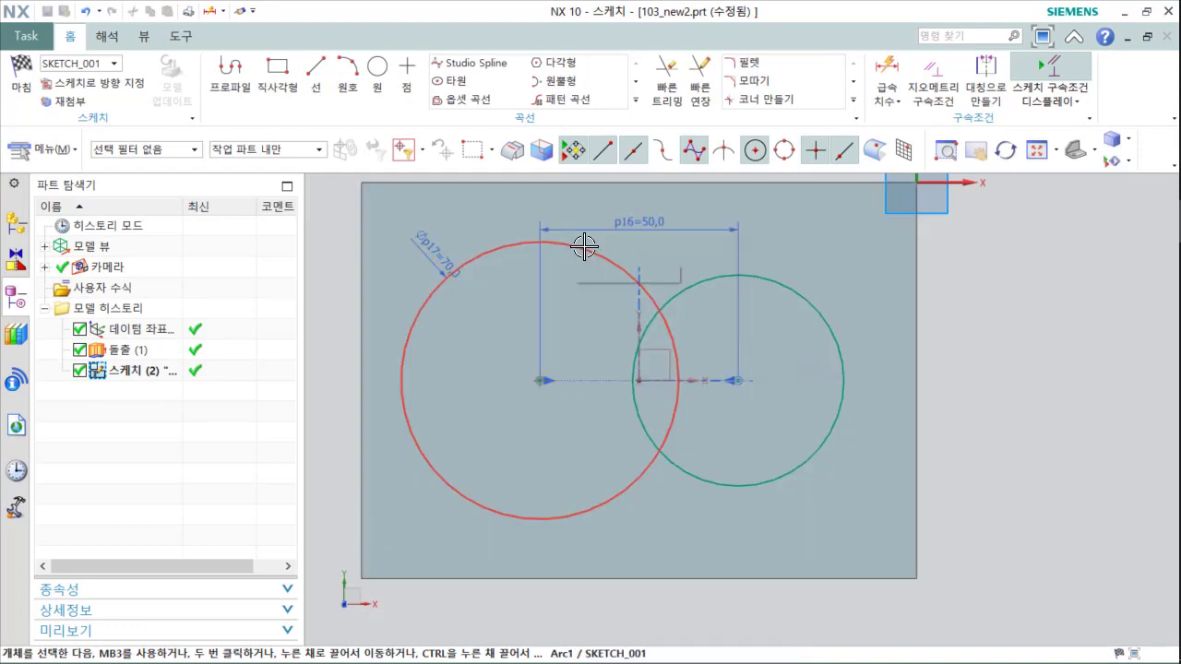
{"action": "scroll", "coordinate": [595, 254], "scroll_direction": "up", "scroll_amount": 3}
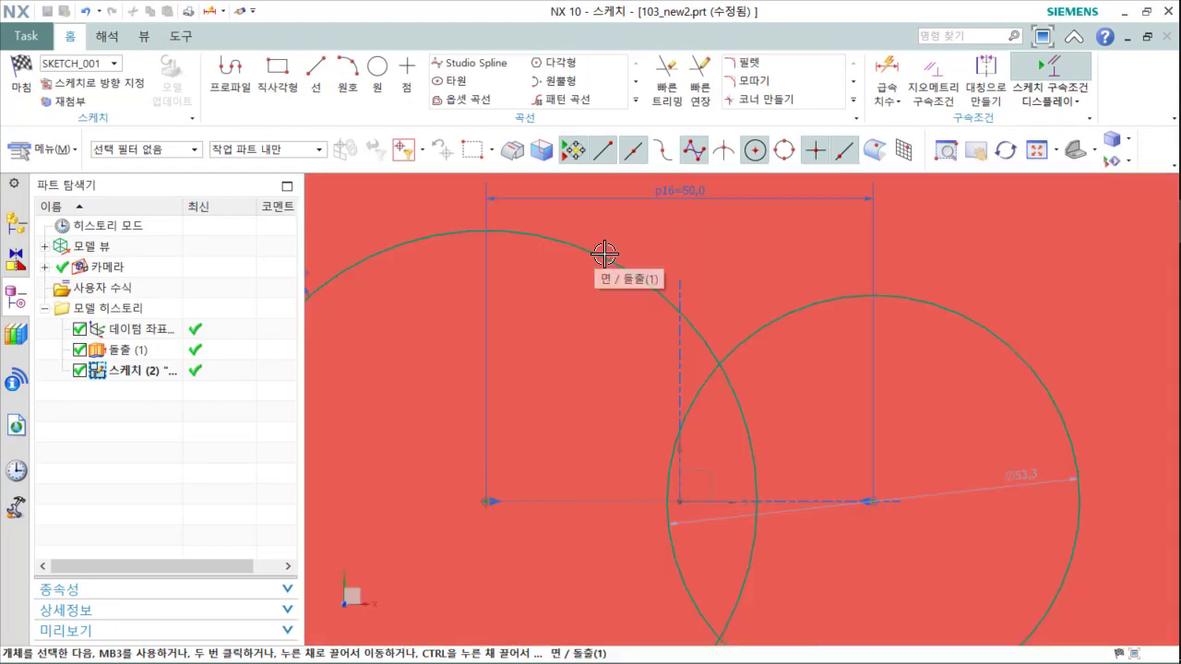
{"action": "left_click", "coordinate": [604, 253]}
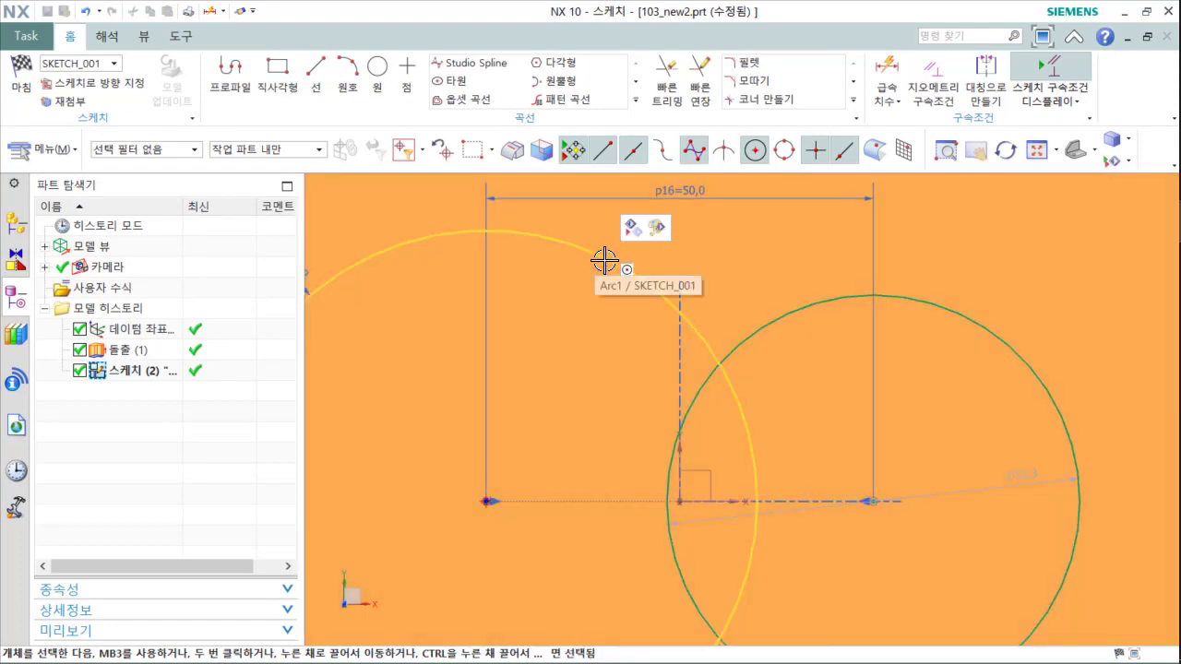
{"action": "key", "text": "Escape"}
{"action": "scroll", "coordinate": [609, 265], "scroll_direction": "down", "scroll_amount": 3}
{"action": "left_click", "coordinate": [608, 261]}
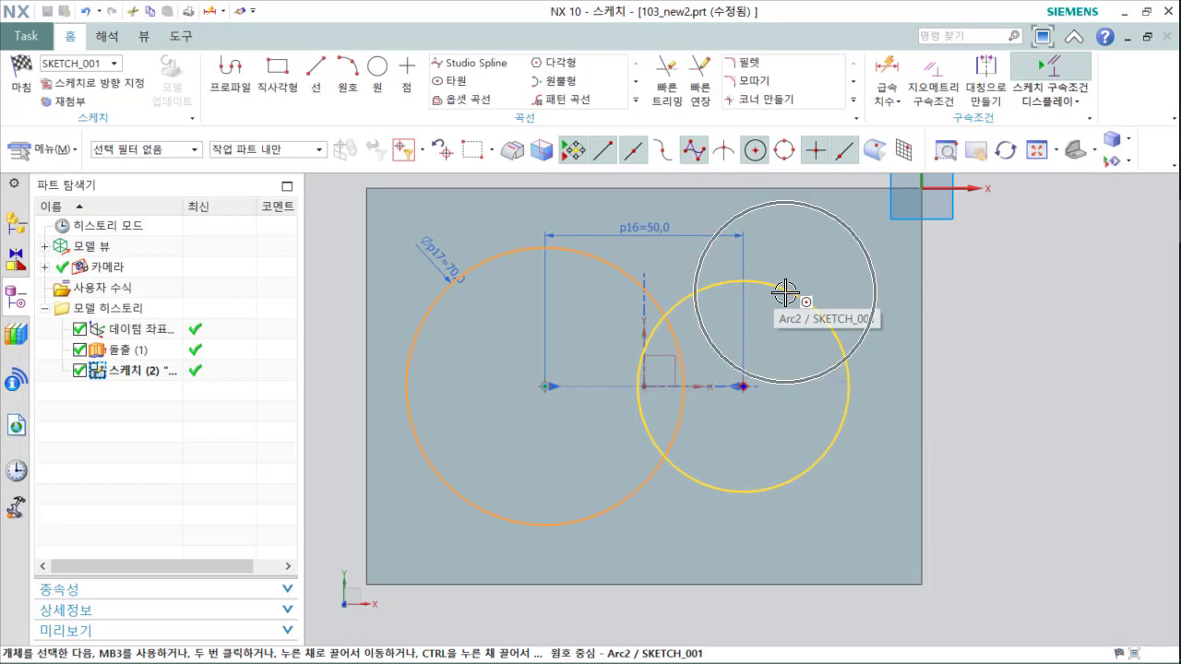
{"action": "left_click", "coordinate": [775, 290]}
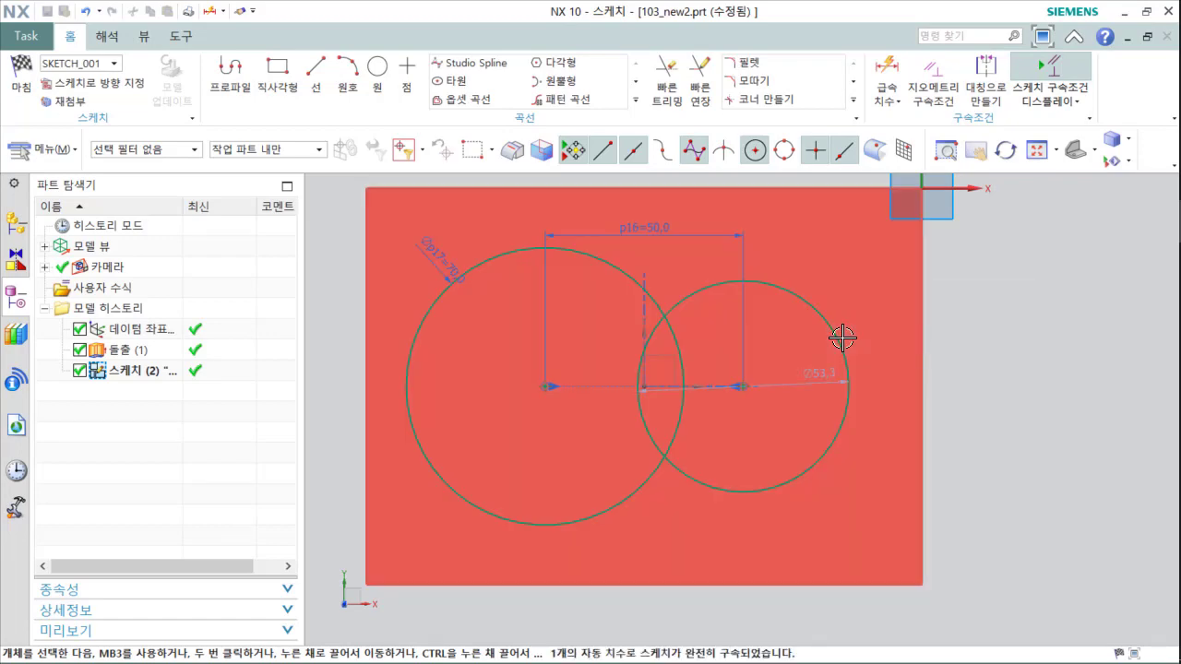
{"action": "key", "text": "Escape"}
Step: Turn off point snapping so that the sketch circles themselves can be selected
{"action": "scroll", "coordinate": [559, 259], "scroll_direction": "up", "scroll_amount": 2}
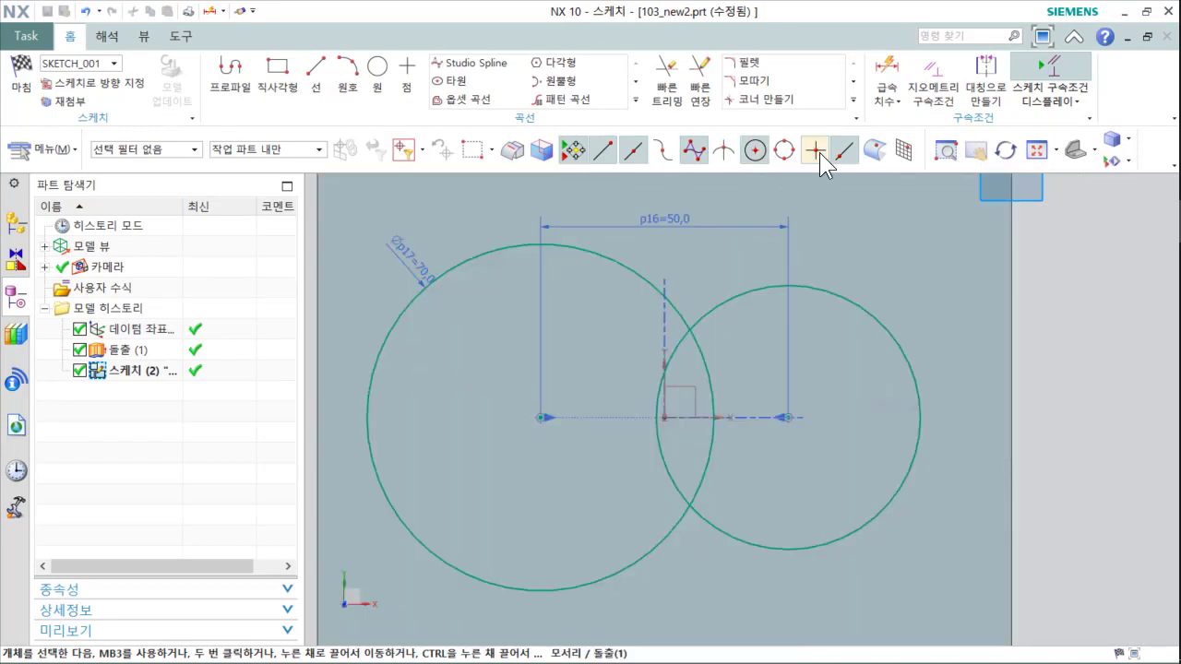
{"action": "left_click", "coordinate": [572, 153]}
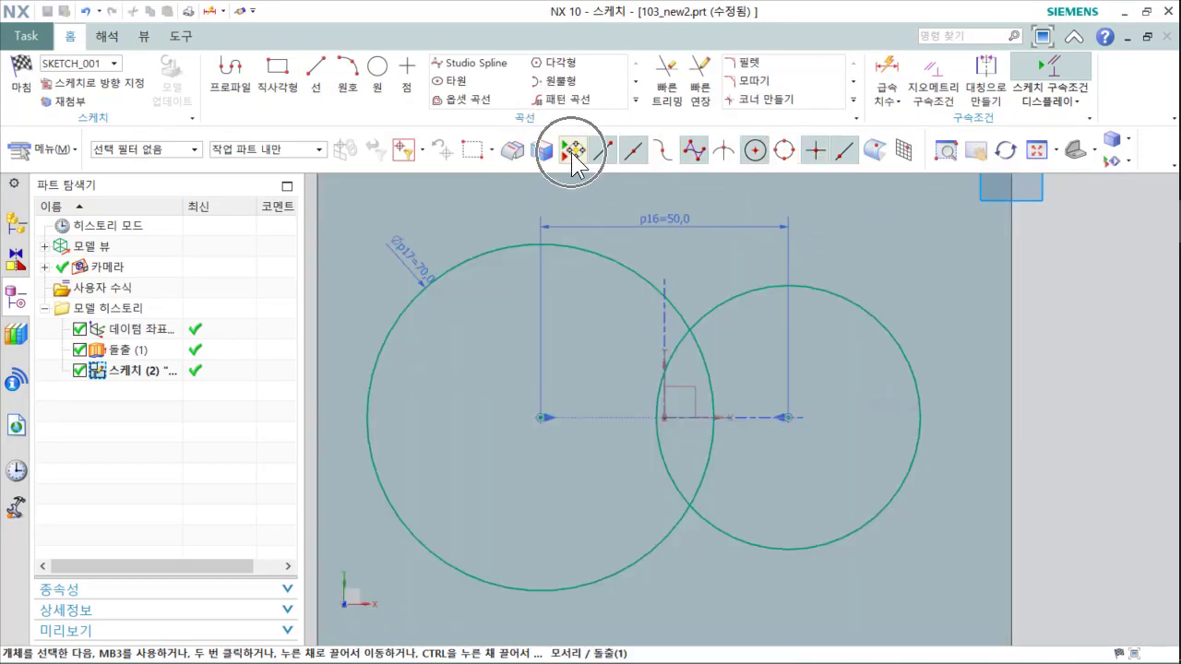
{"action": "left_click", "coordinate": [620, 261]}
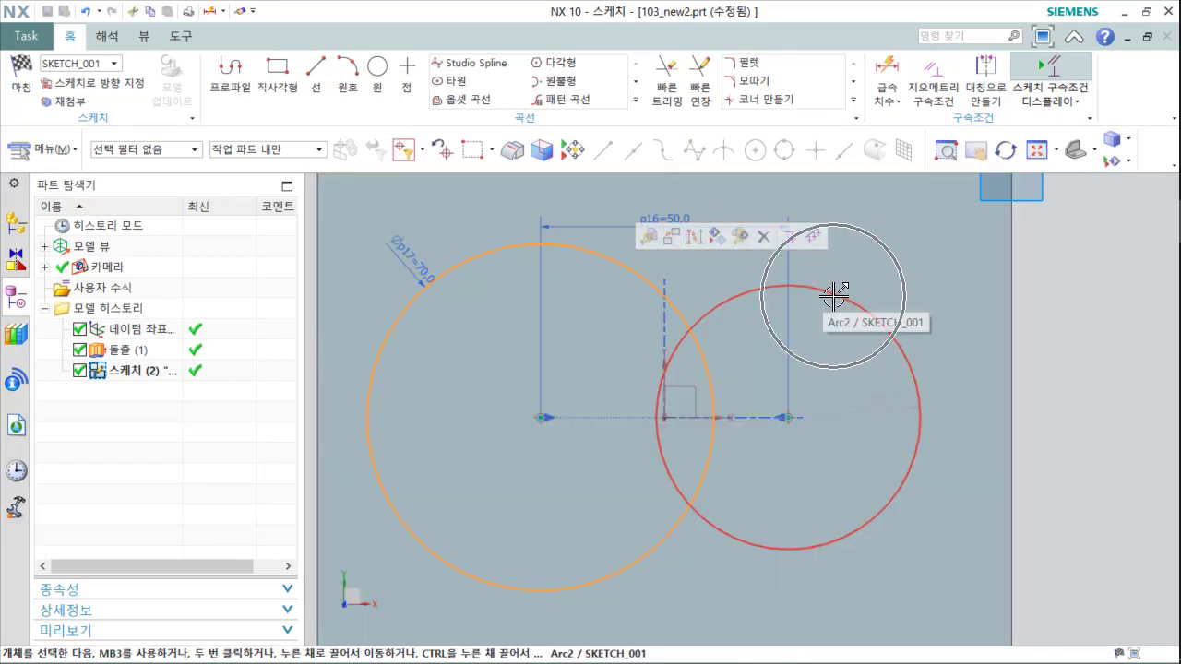
{"action": "left_click", "coordinate": [833, 295]}
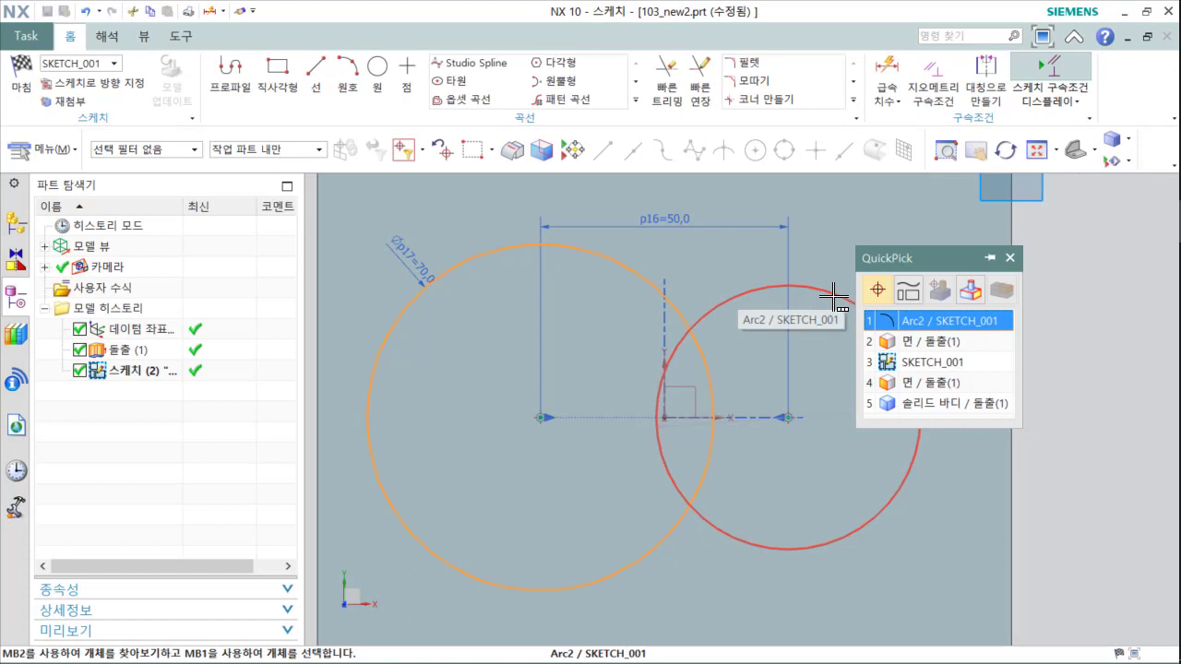
{"action": "left_click", "coordinate": [928, 322]}
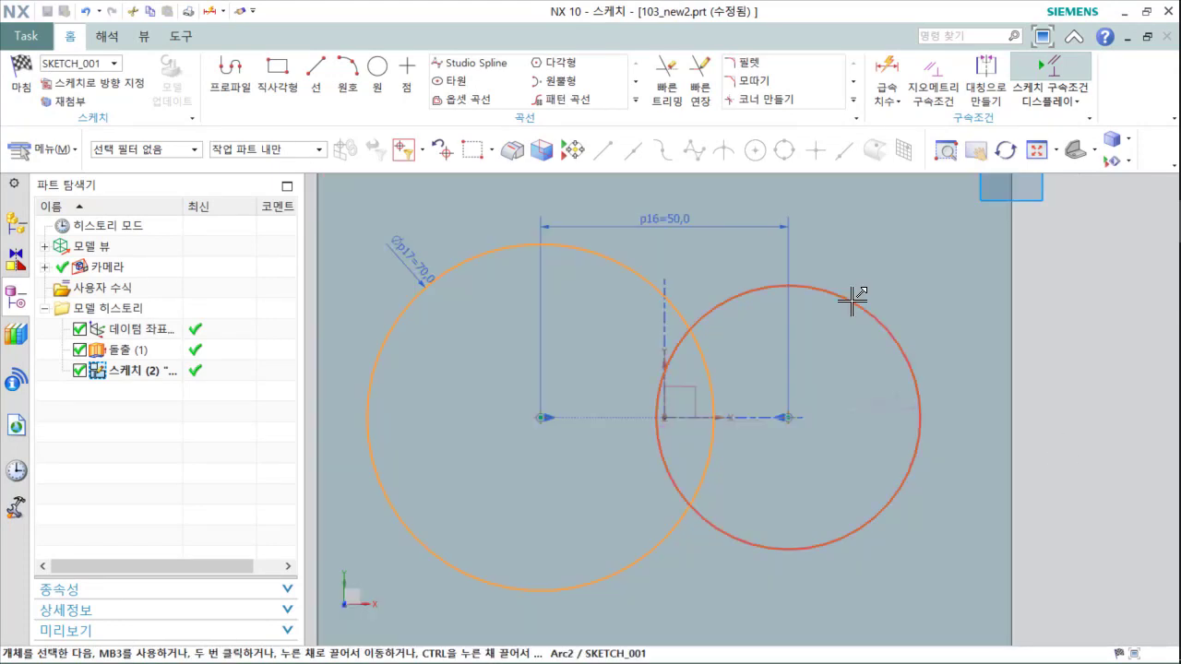
{"action": "left_click", "coordinate": [602, 286]}
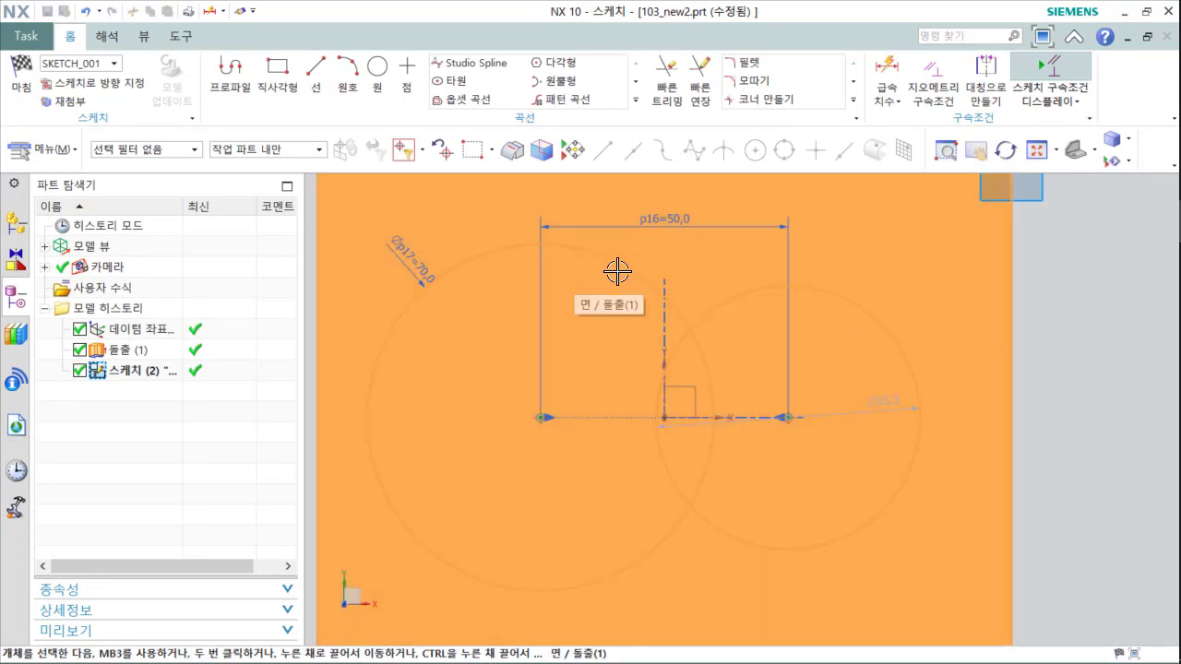
{"action": "key", "text": "Escape"}
Step: Constrain the two sketch circles to have equal radii
{"action": "left_click", "coordinate": [636, 271]}
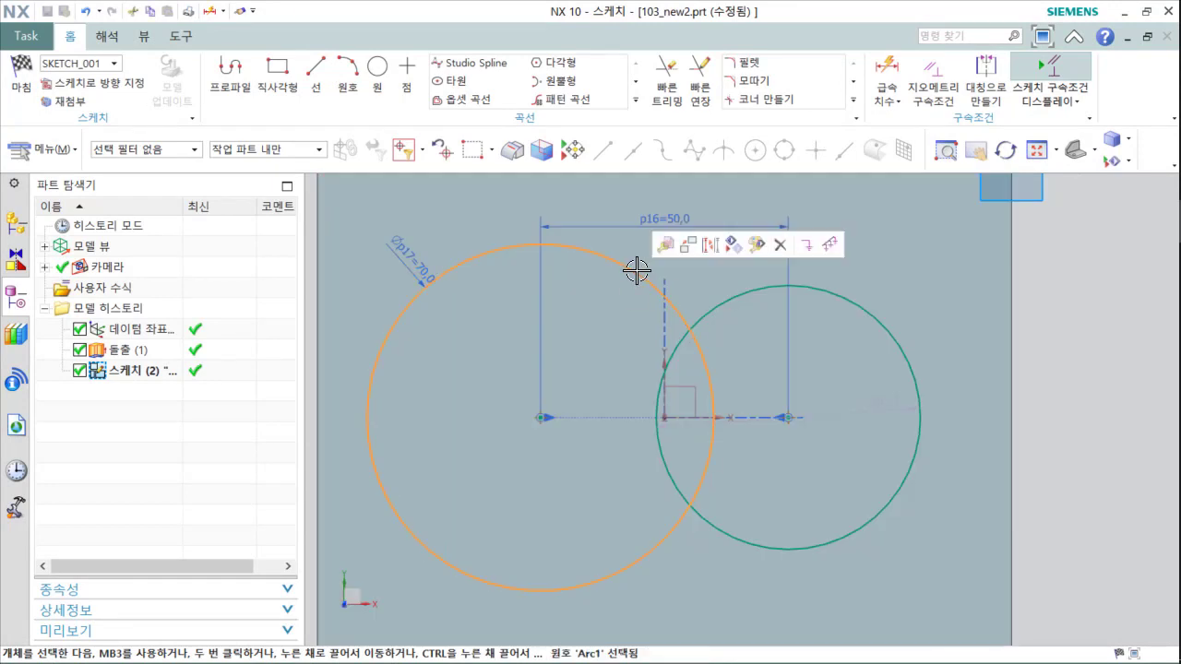
{"action": "left_click", "coordinate": [829, 290]}
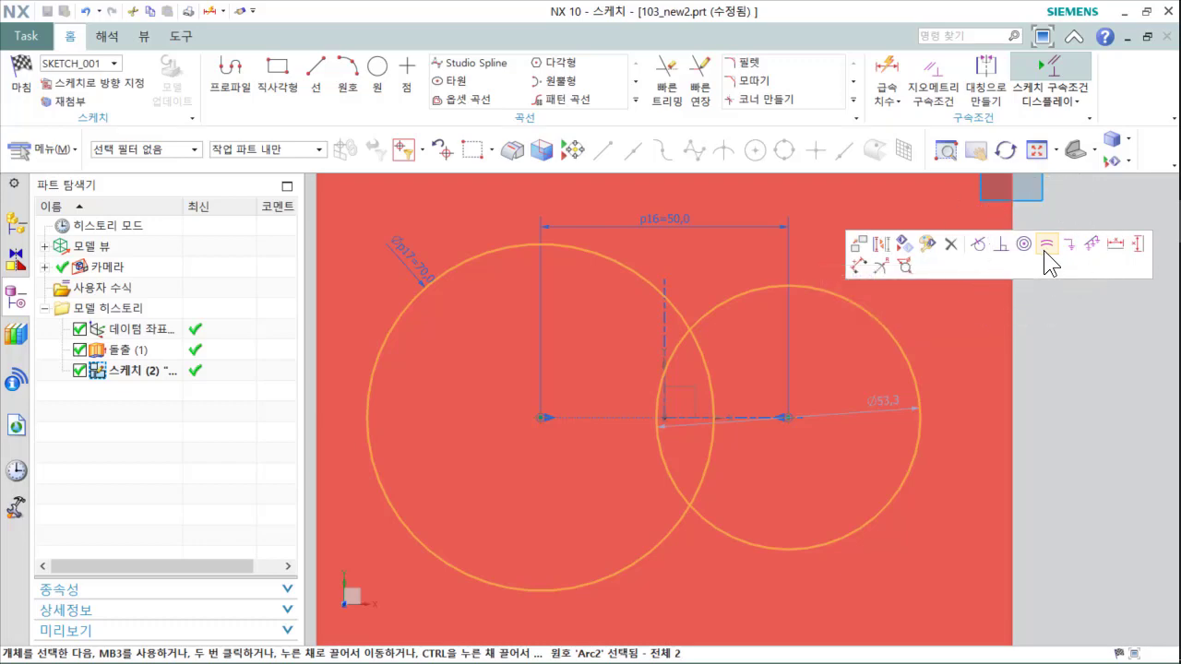
{"action": "left_click", "coordinate": [1044, 249]}
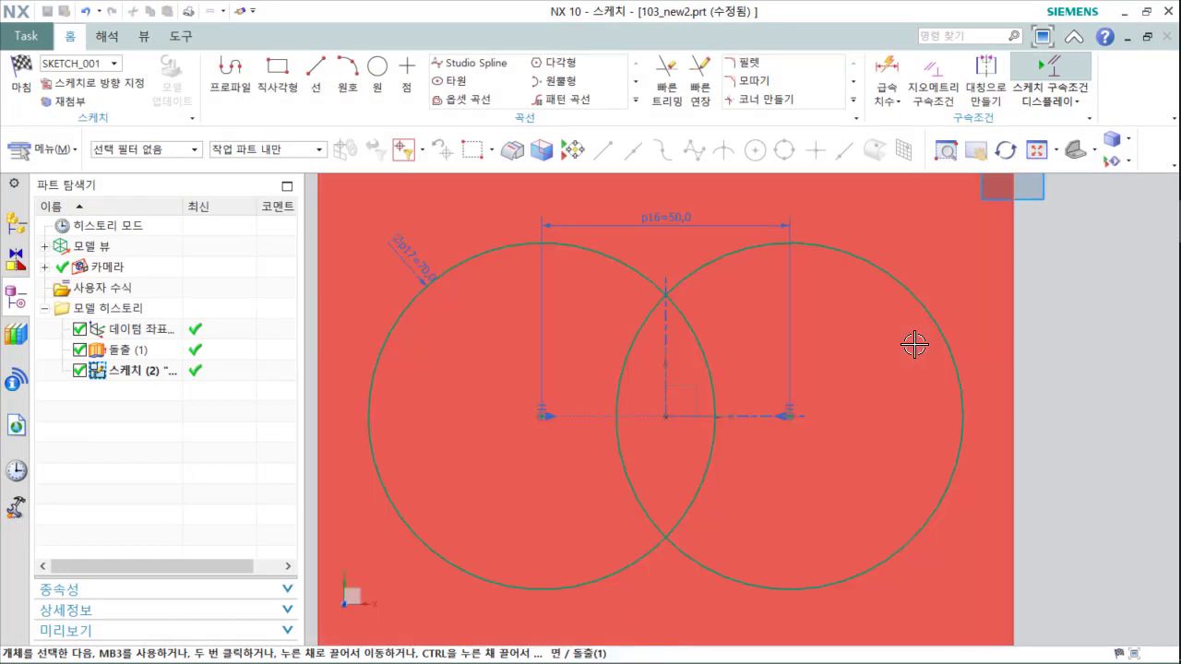
Step: Trim away the two inner overlapping arcs with Quick Trim, leaving a single figure-eight outline
{"action": "scroll", "coordinate": [914, 344], "scroll_direction": "down", "scroll_amount": 2}
{"action": "middle_click_drag", "start_coordinate": [1120, 418], "coordinate": [1046, 434], "text": "shift"}
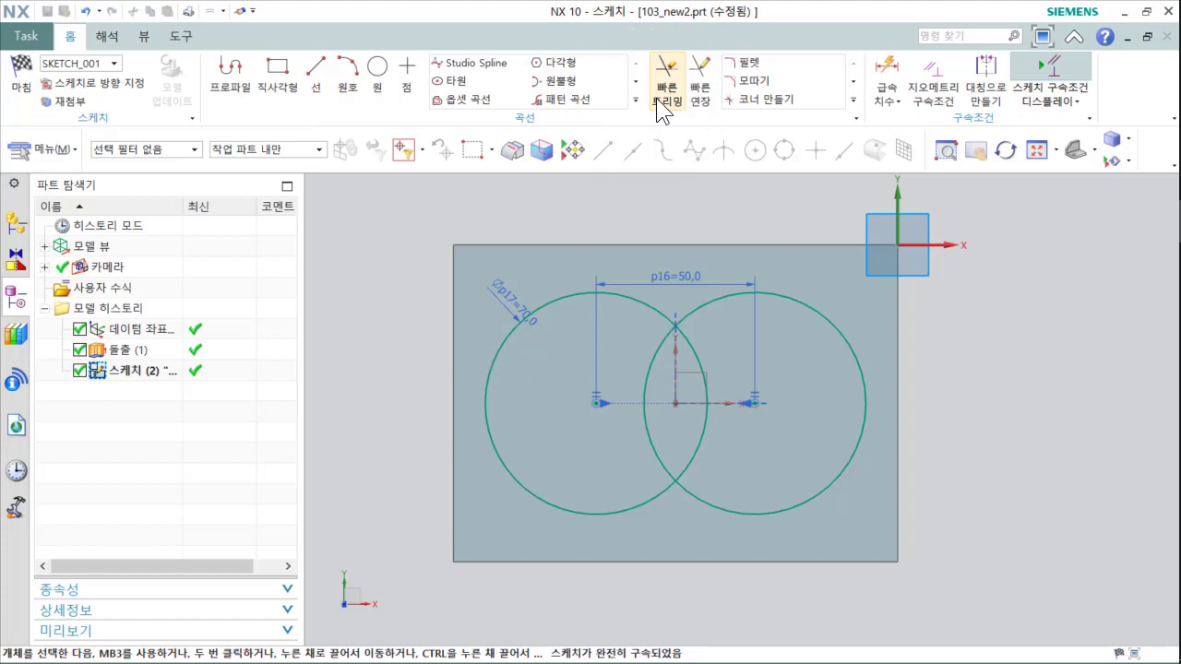
{"action": "left_click", "coordinate": [657, 98]}
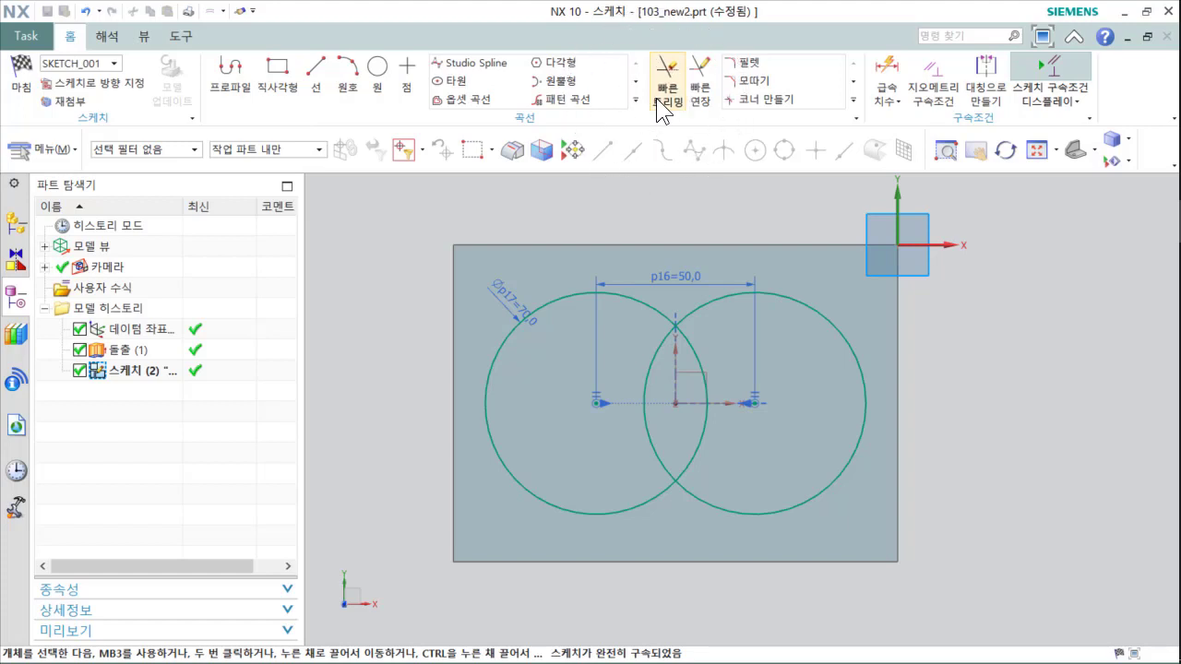
{"action": "left_click", "coordinate": [647, 373]}
{"action": "left_click", "coordinate": [705, 365]}
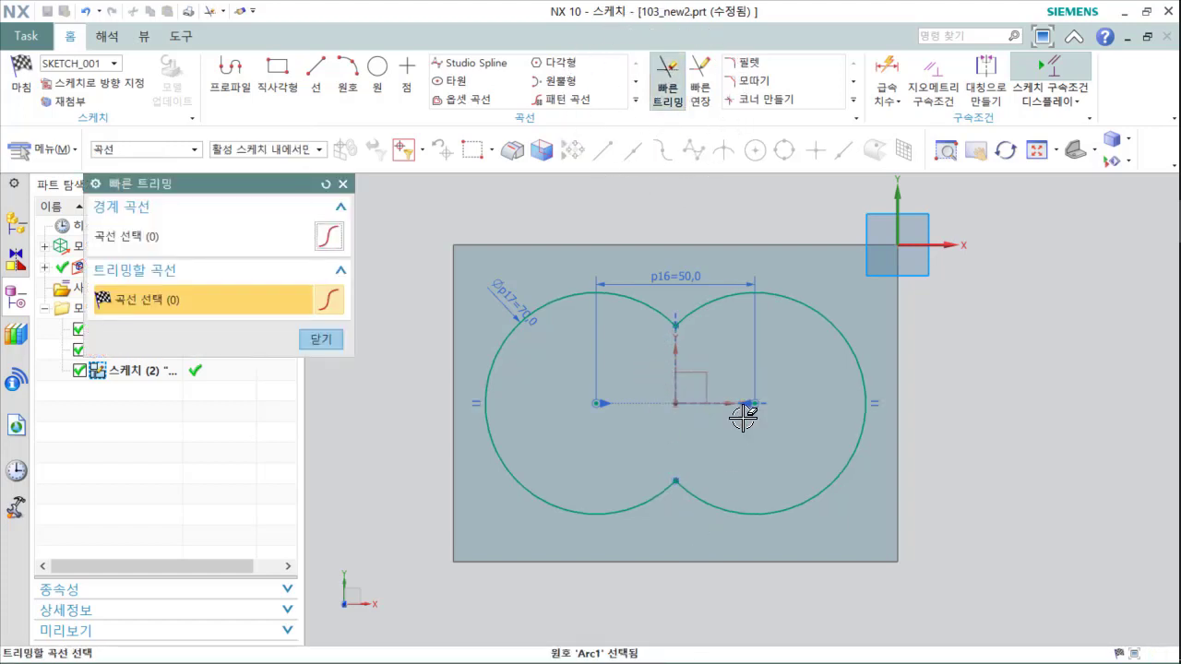
{"action": "left_click", "coordinate": [322, 340]}
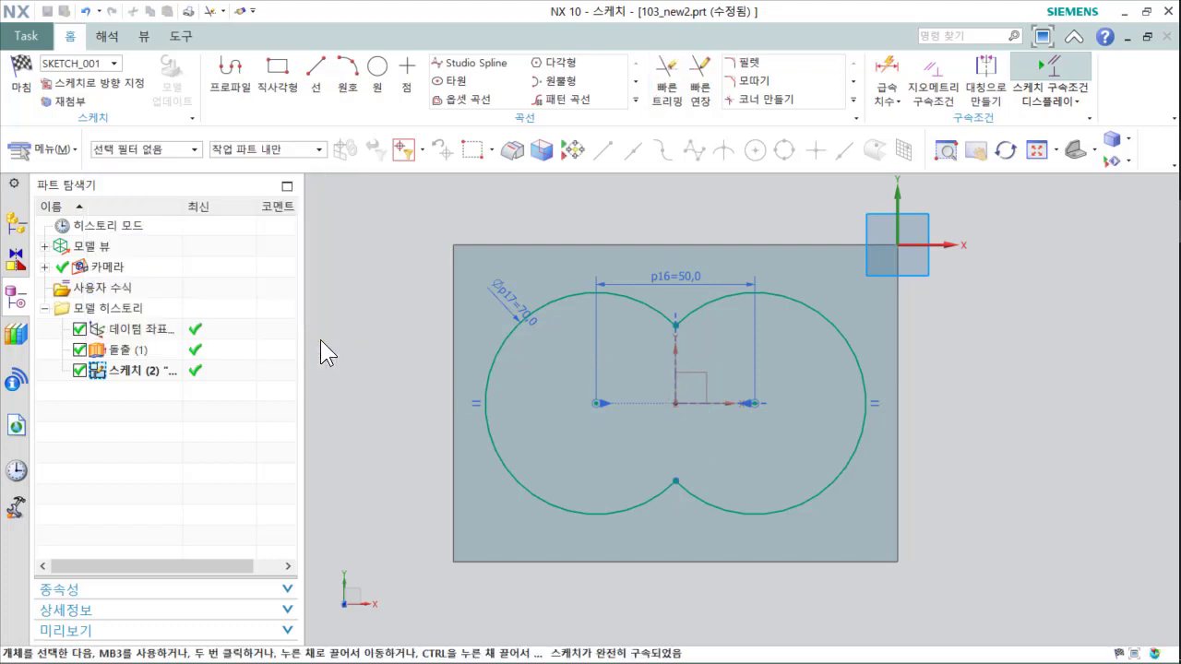
Step: Finish the sketch and extrude the figure-eight outline upward from the plate, checking the height on the page 103 drawing
{"action": "left_click", "coordinate": [24, 93]}
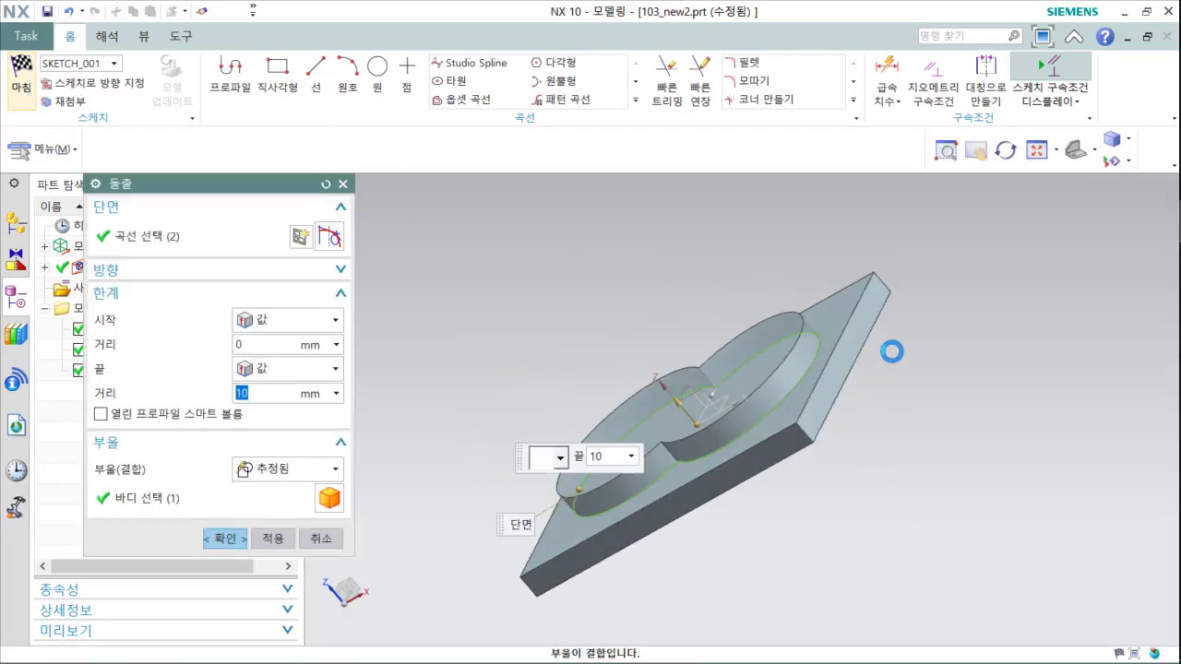
{"action": "mouse_move", "coordinate": [891, 356]}
{"action": "middle_mouse_down"}
{"action": "mouse_move", "coordinate": [930, 400]}
{"action": "mouse_move", "coordinate": [941, 380]}
{"action": "middle_mouse_up"}
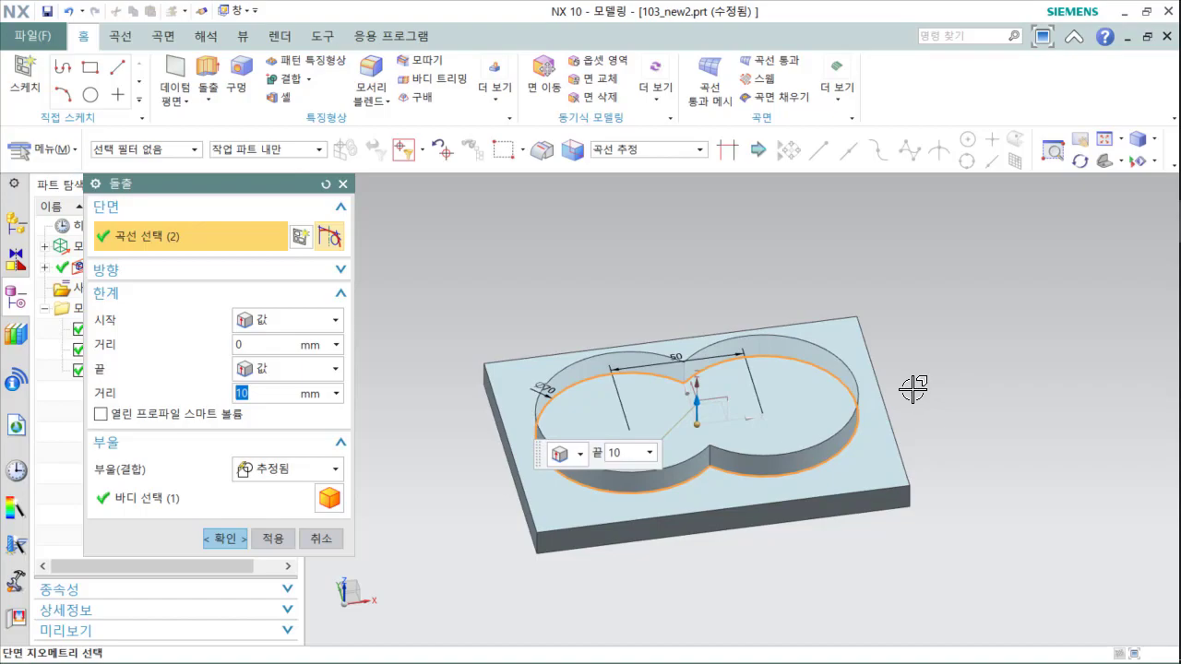
{"action": "key", "text": "alt+Tab"}
{"action": "left_click", "coordinate": [459, 388]}
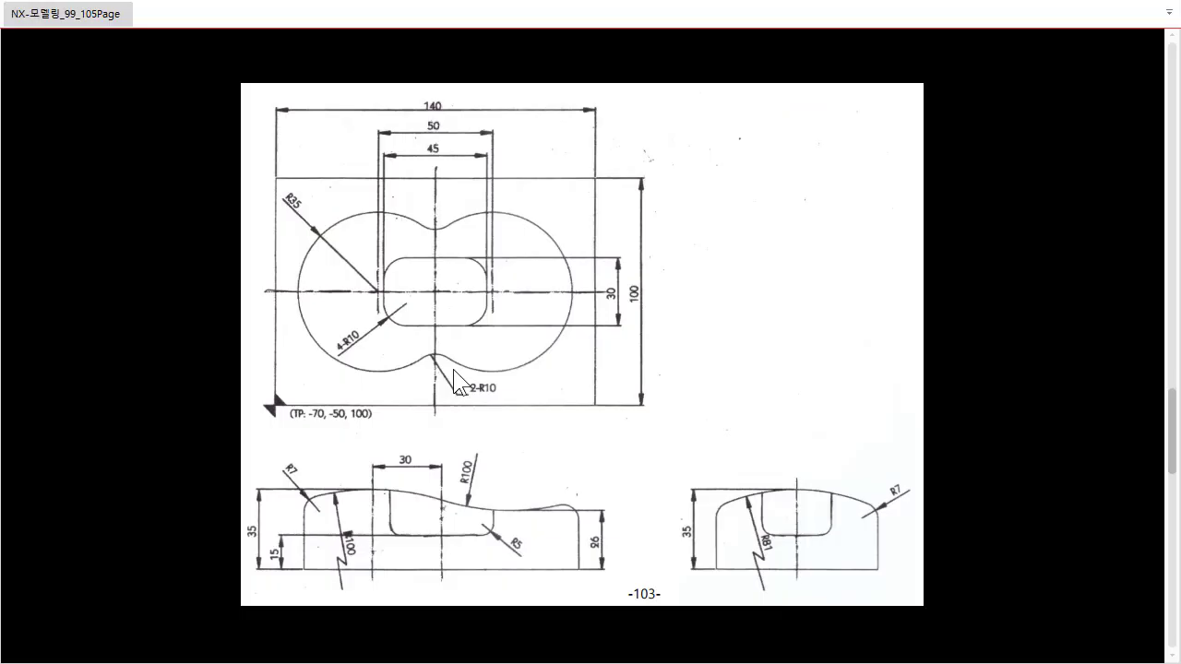
{"action": "key", "text": "ctrl"}
{"action": "key", "text": "ctrl"}
{"action": "key", "text": "alt+Tab"}
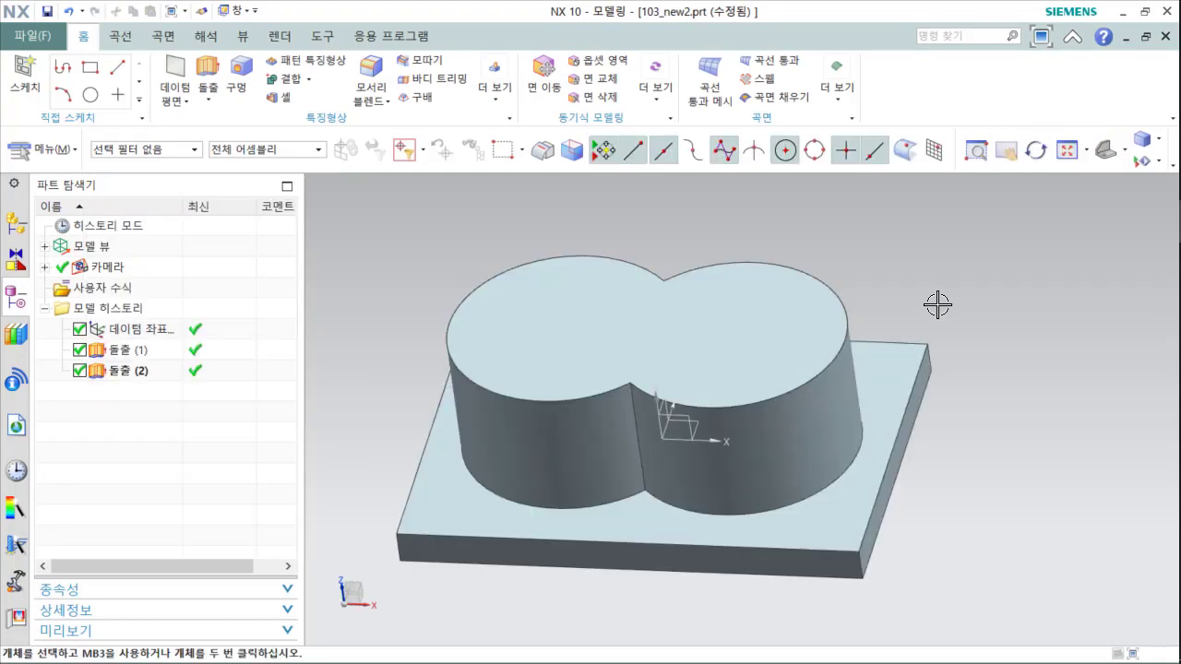
Step: Create a new sketch on the XZ plane of the datum coordinate system
{"action": "middle_click_drag", "start_coordinate": [936, 305], "coordinate": [973, 306], "text": "shift"}
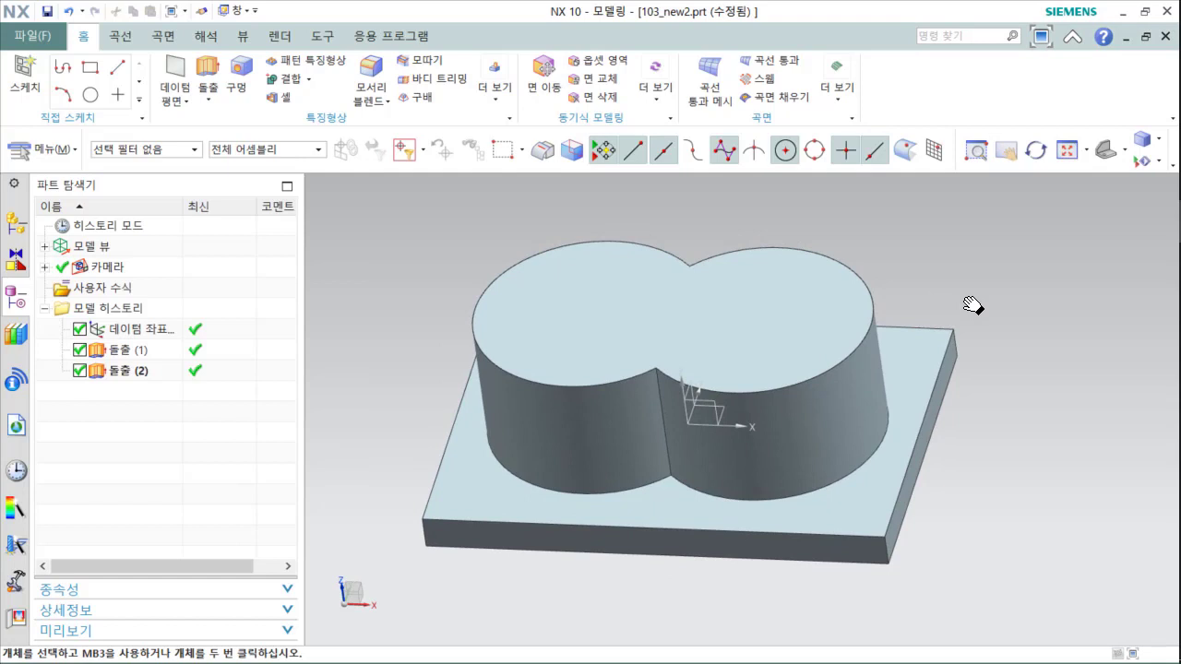
{"action": "middle_click_drag", "start_coordinate": [892, 319], "coordinate": [472, 370]}
{"action": "key", "text": "Escape"}
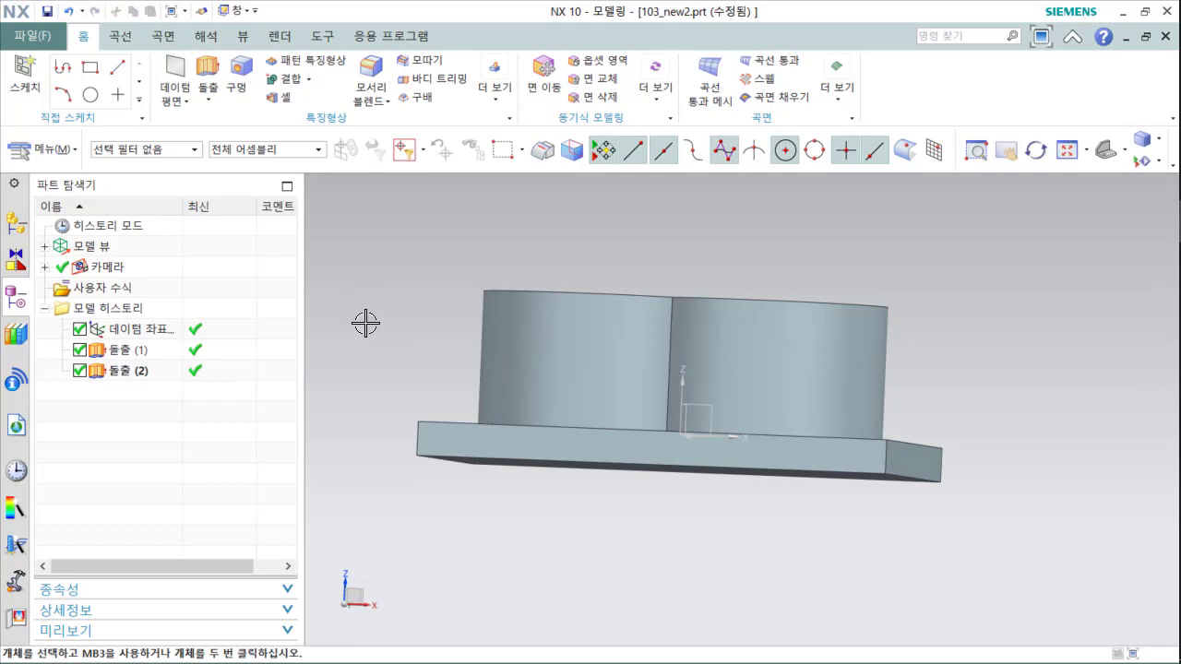
{"action": "key", "text": "Home"}
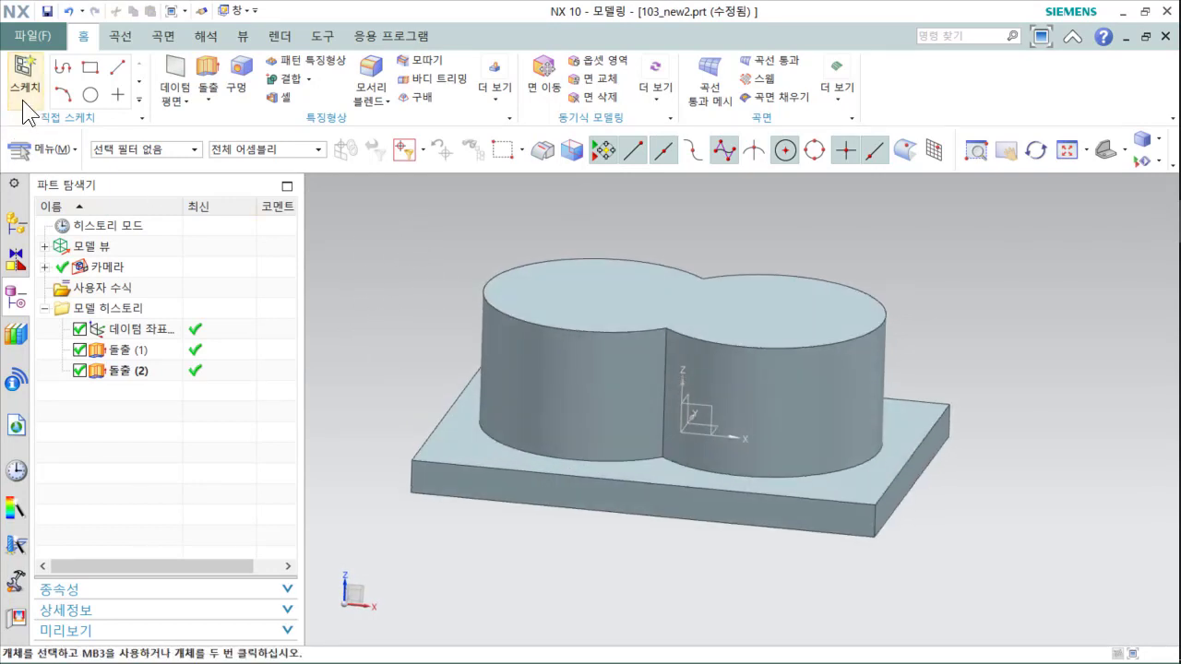
{"action": "left_click", "coordinate": [26, 95]}
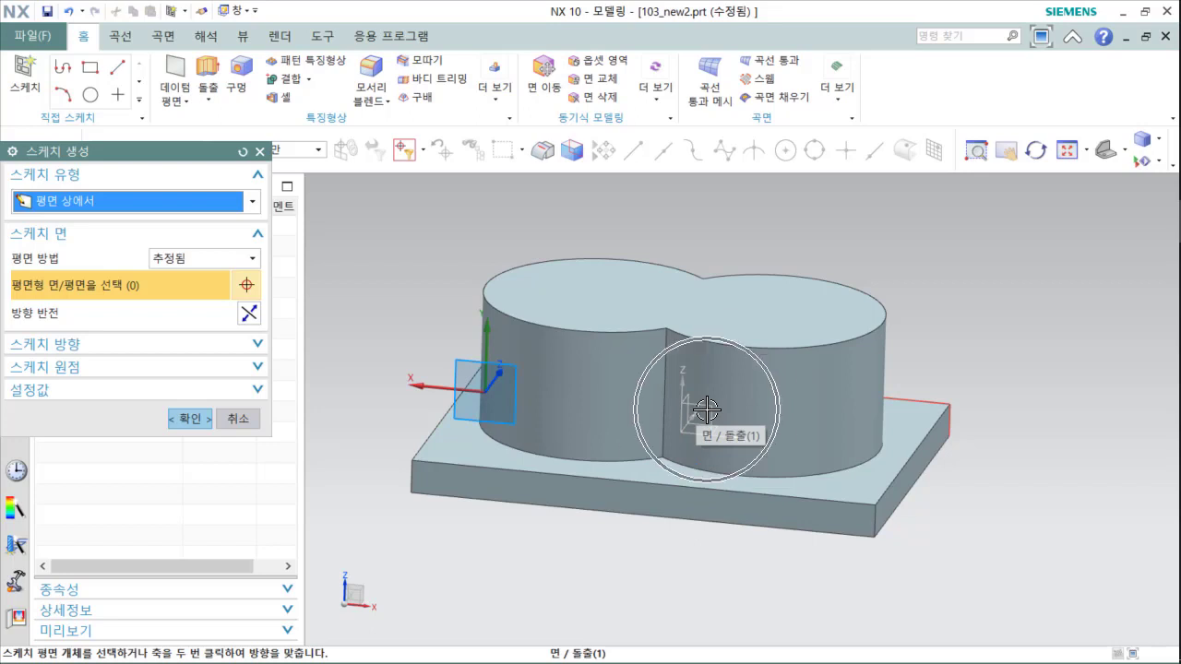
{"action": "left_click", "coordinate": [707, 410]}
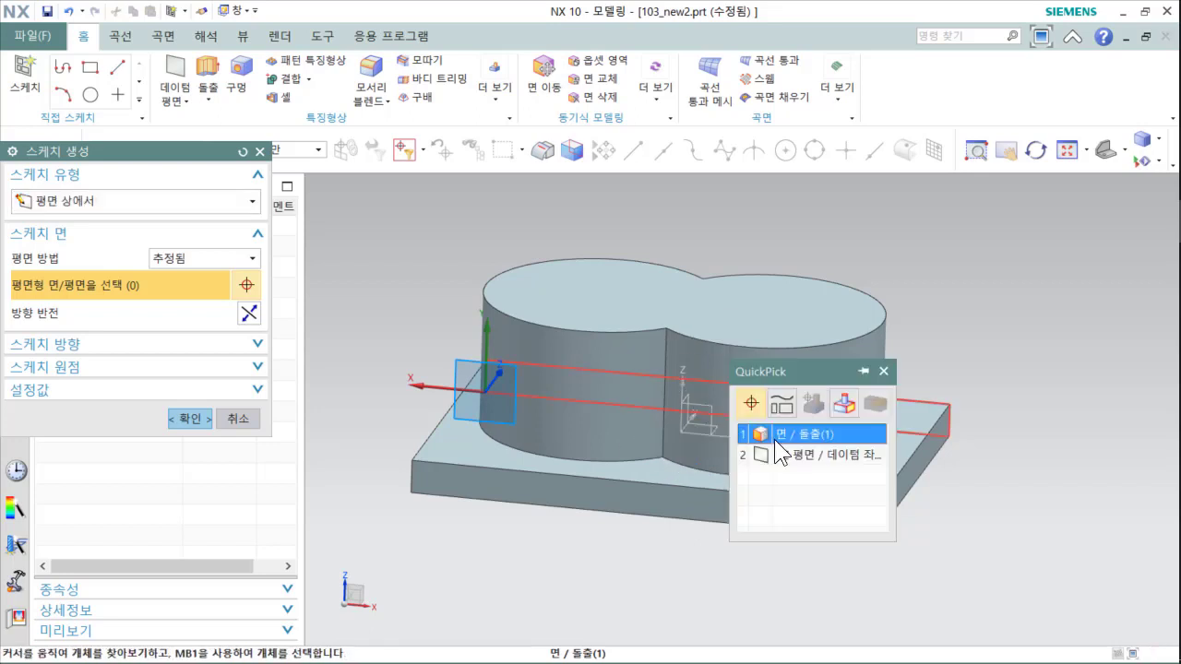
{"action": "left_click", "coordinate": [797, 456]}
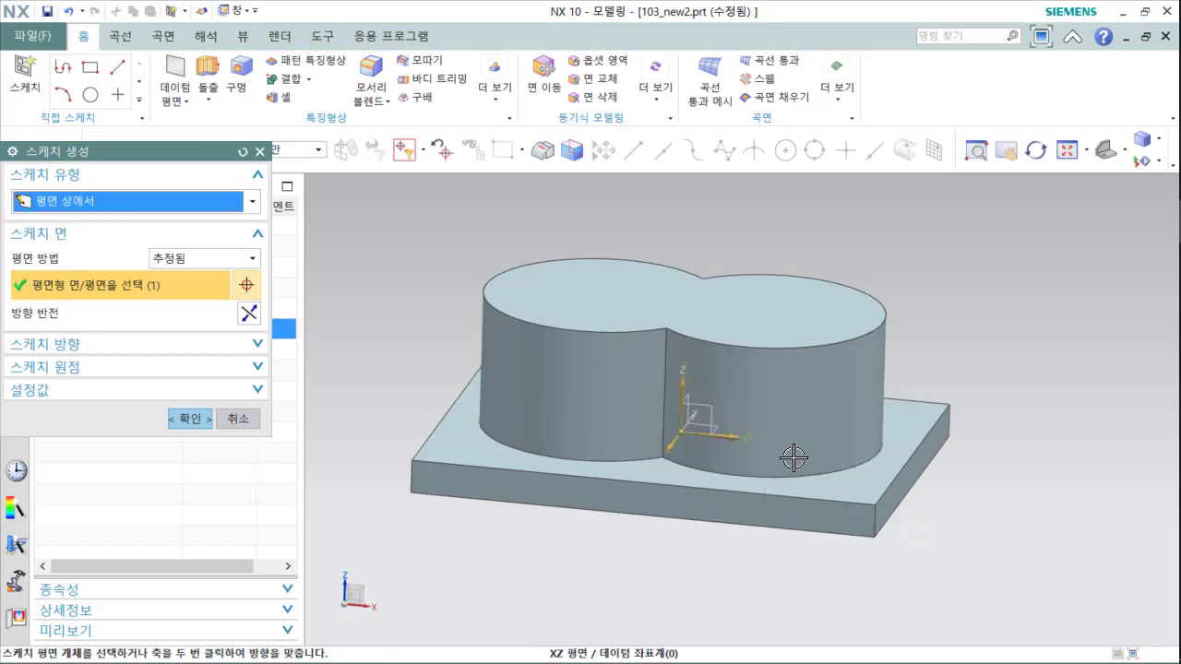
{"action": "left_click", "coordinate": [185, 420]}
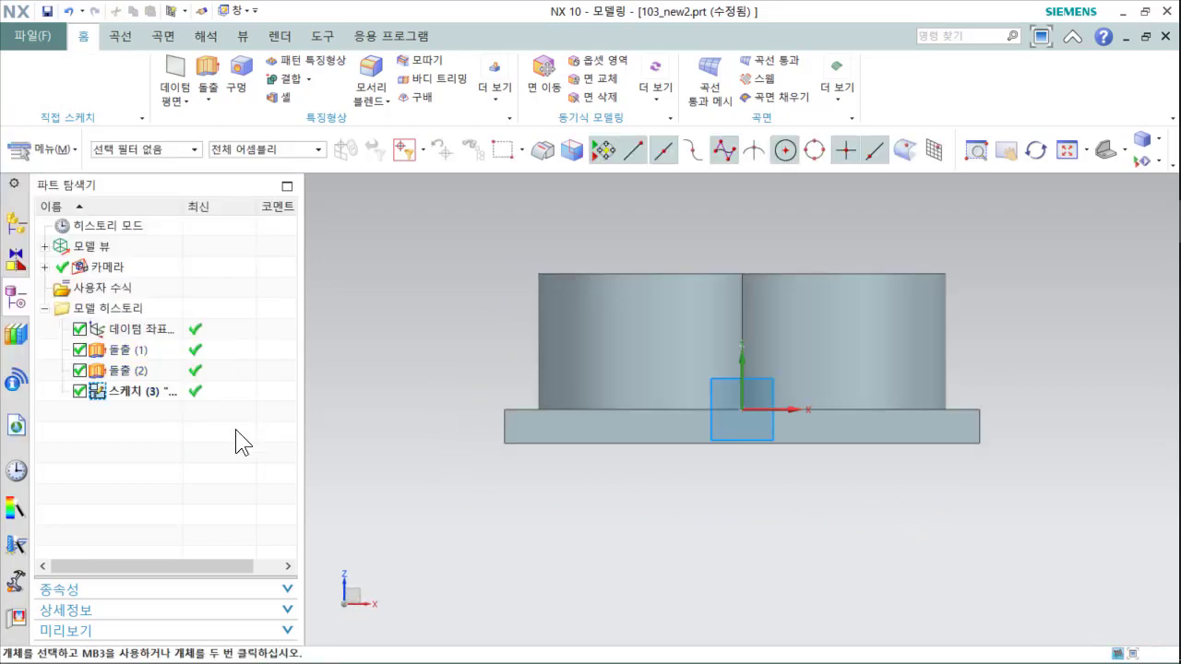
{"action": "mouse_move", "coordinate": [738, 486]}
{"action": "middle_mouse_down", "text": "shift"}
{"action": "mouse_move", "coordinate": [715, 516]}
{"action": "mouse_move", "coordinate": [687, 522]}
{"action": "middle_mouse_up", "text": "shift"}
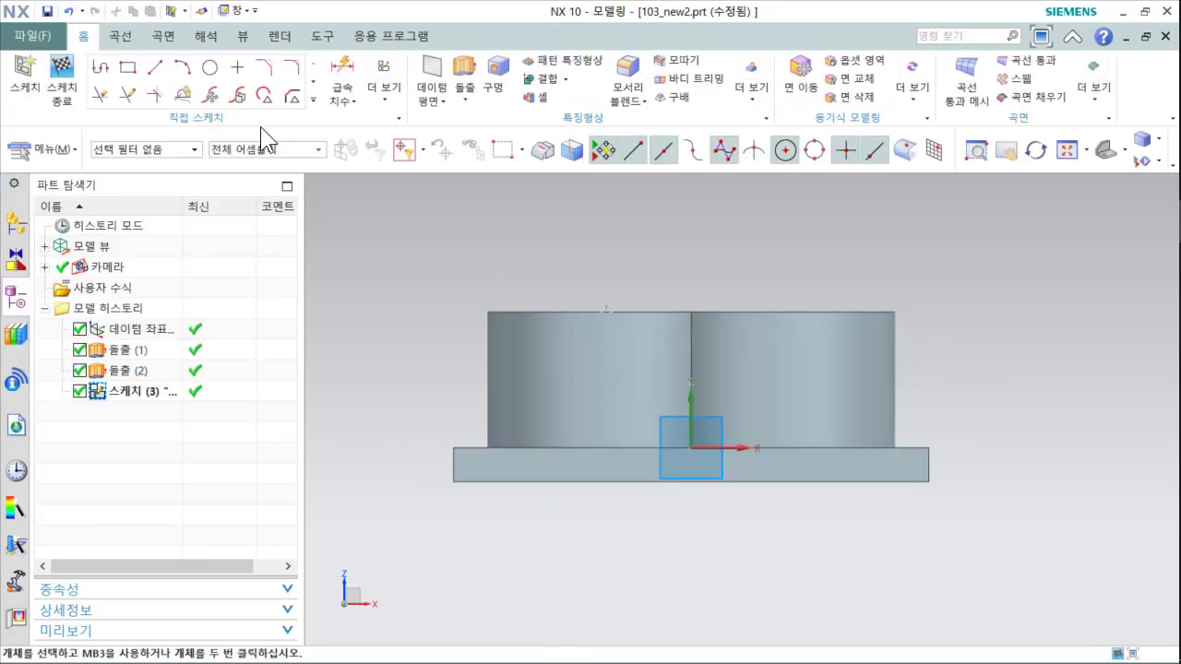
Step: Sketch a centre-based arc of about 80 mm radius across the boss, with its centre about 46 mm below the sketch origin
{"action": "left_click", "coordinate": [182, 78]}
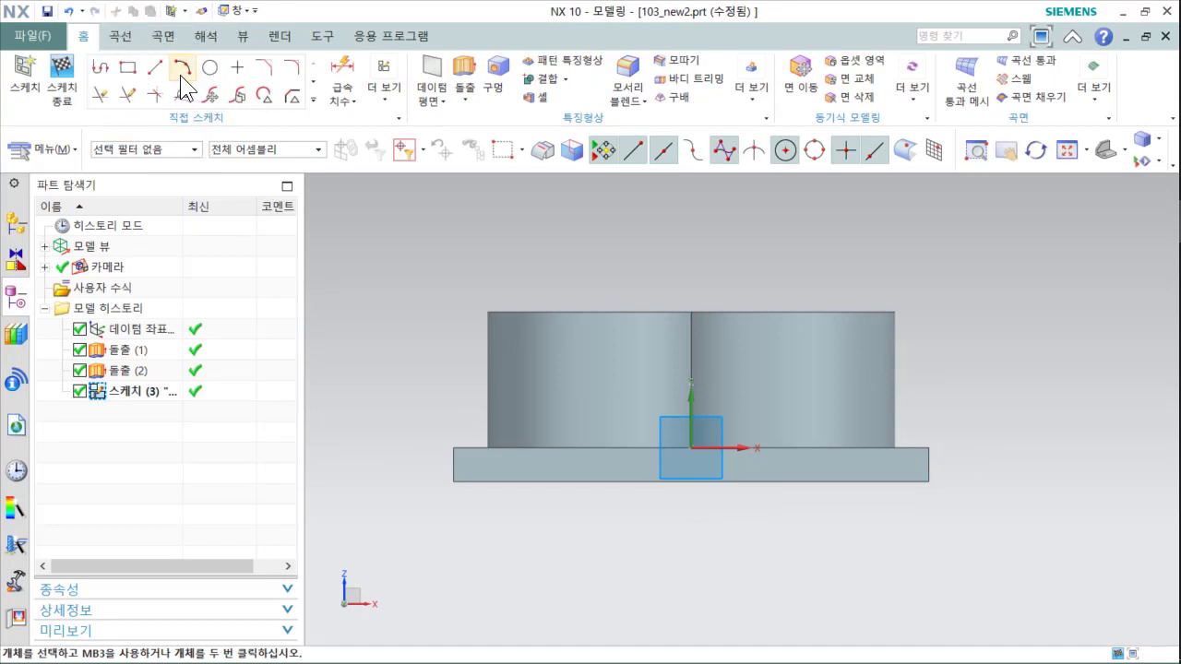
{"action": "left_click", "coordinate": [182, 78]}
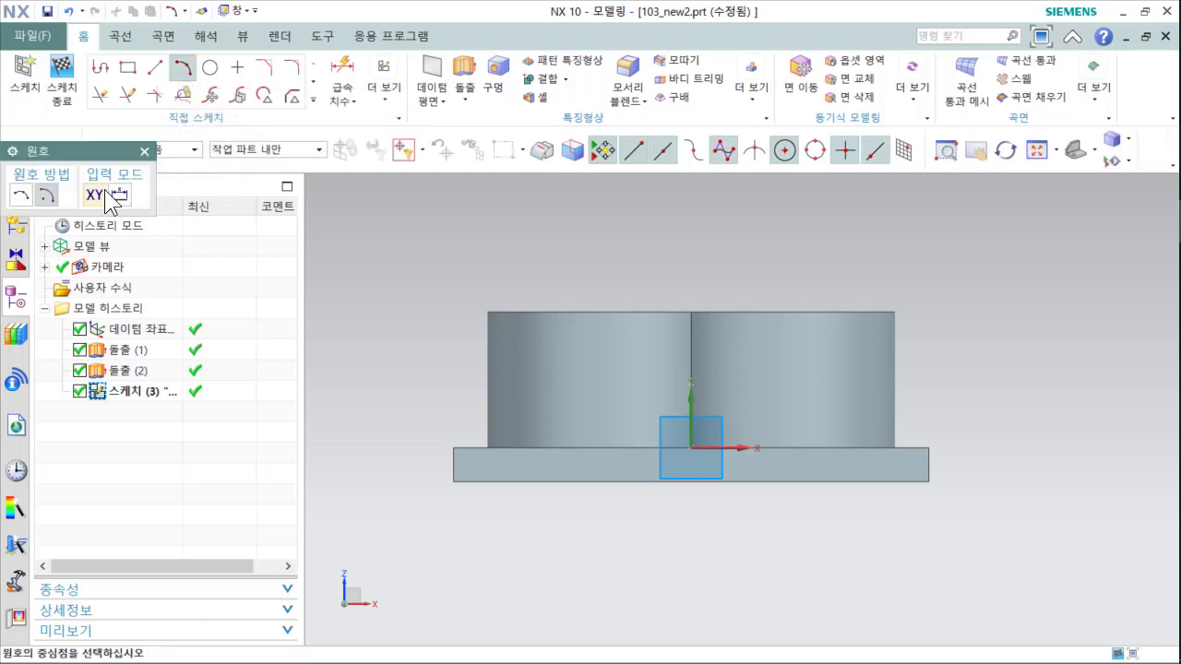
{"action": "left_click", "coordinate": [45, 198]}
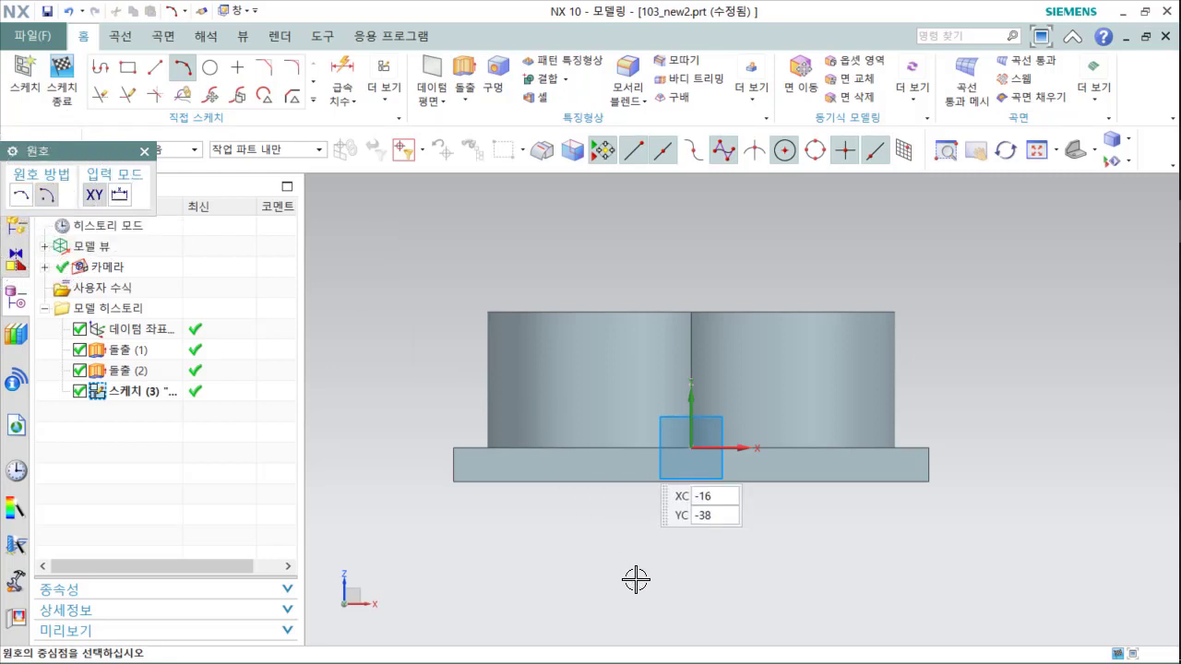
{"action": "left_click", "coordinate": [609, 601]}
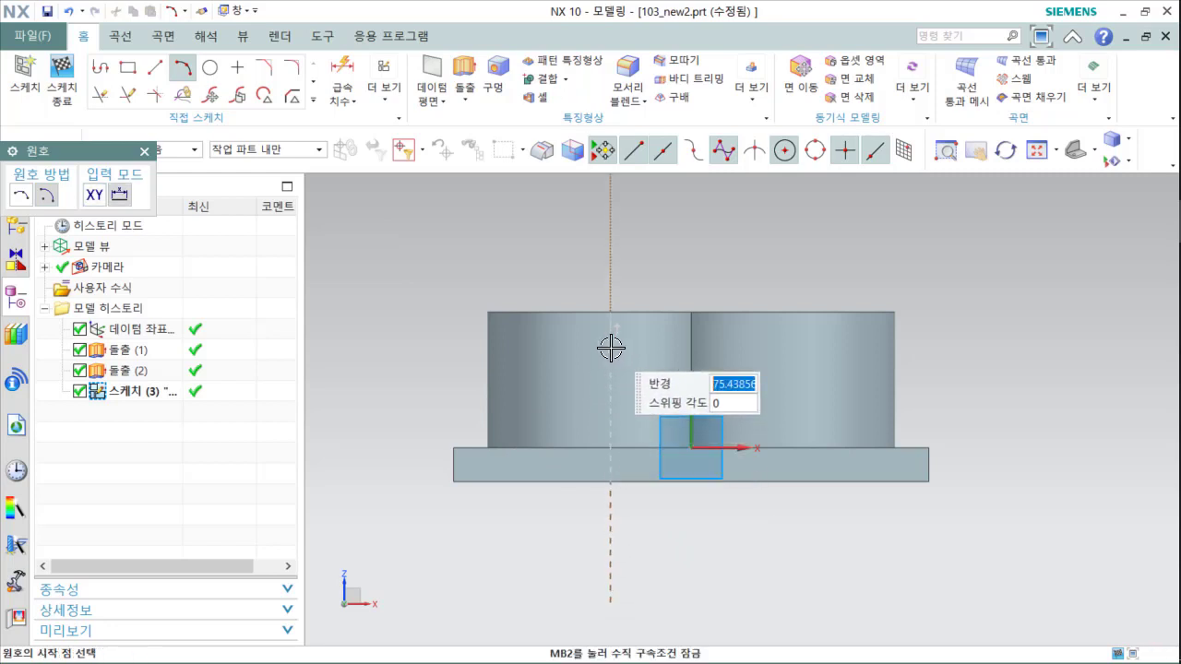
{"action": "left_click", "coordinate": [767, 379]}
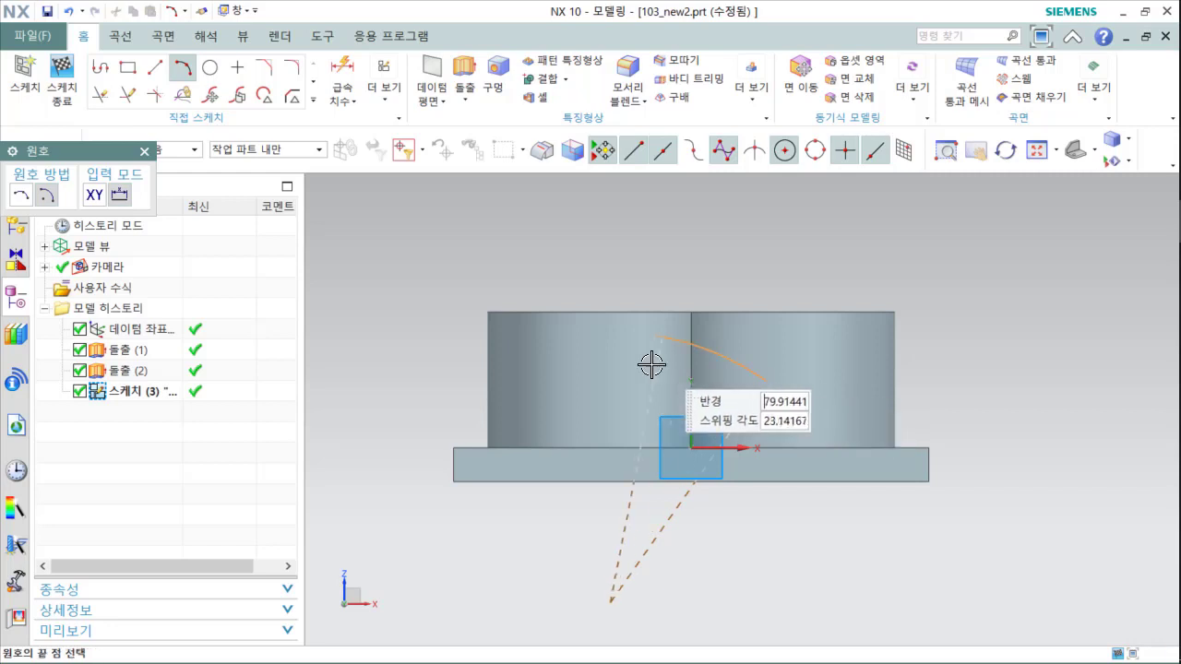
{"action": "left_click", "coordinate": [444, 387]}
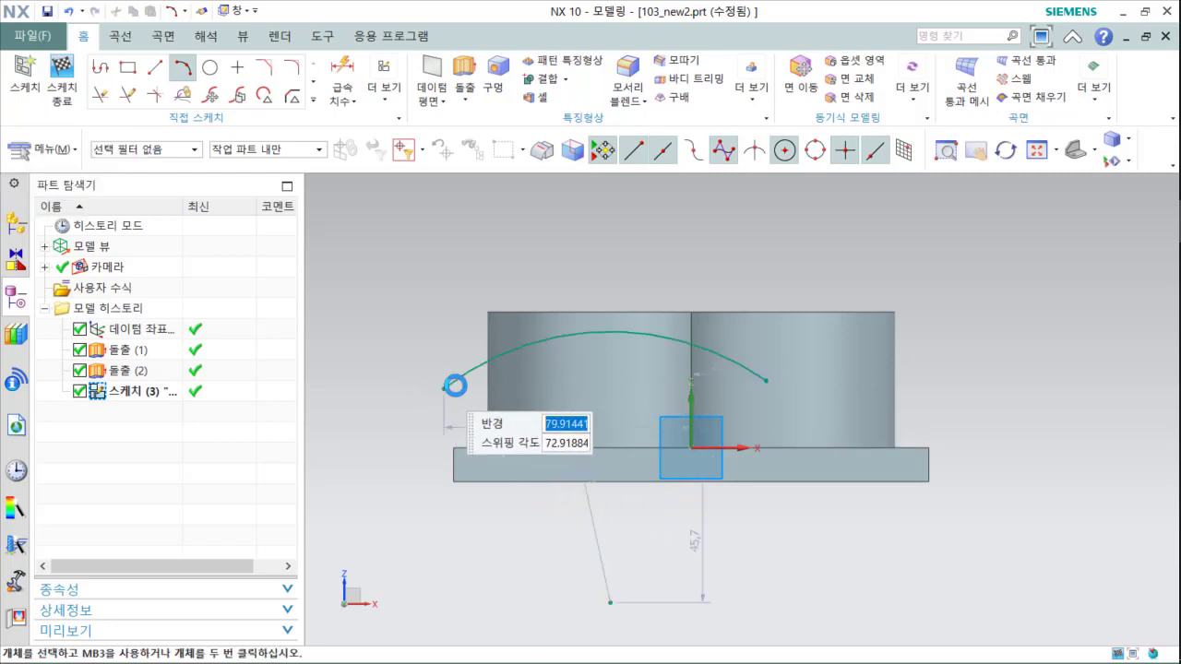
{"action": "key", "text": "Escape"}
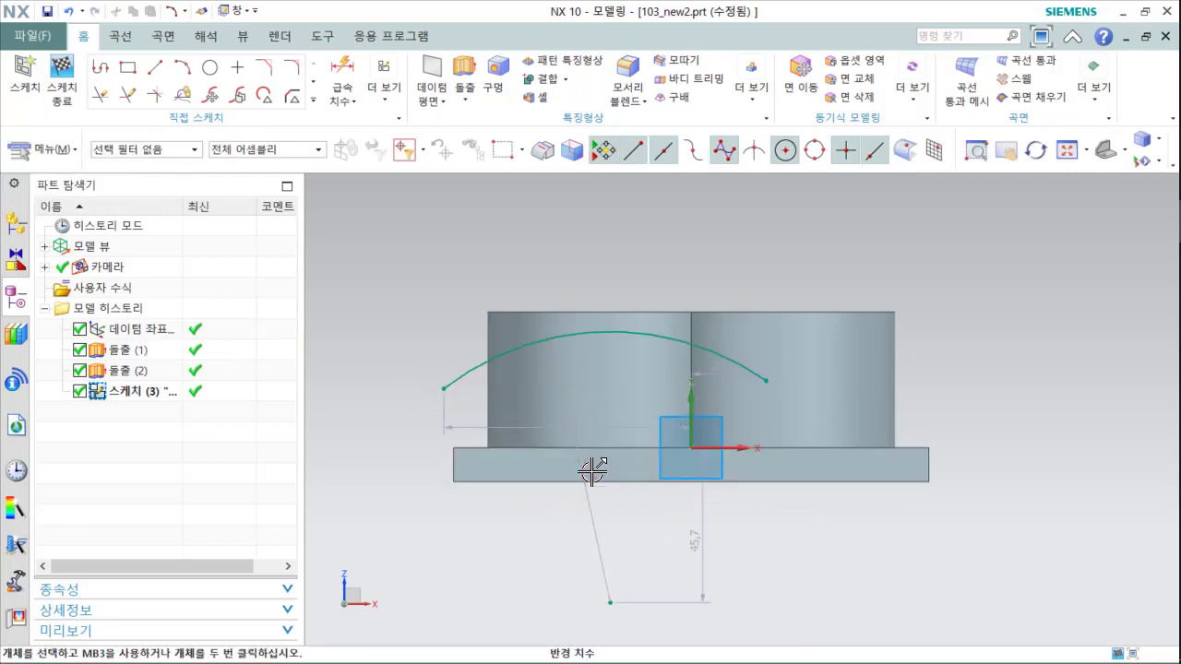
Step: Set the arc's radius to 100 mm
{"action": "double_click", "coordinate": [592, 472]}
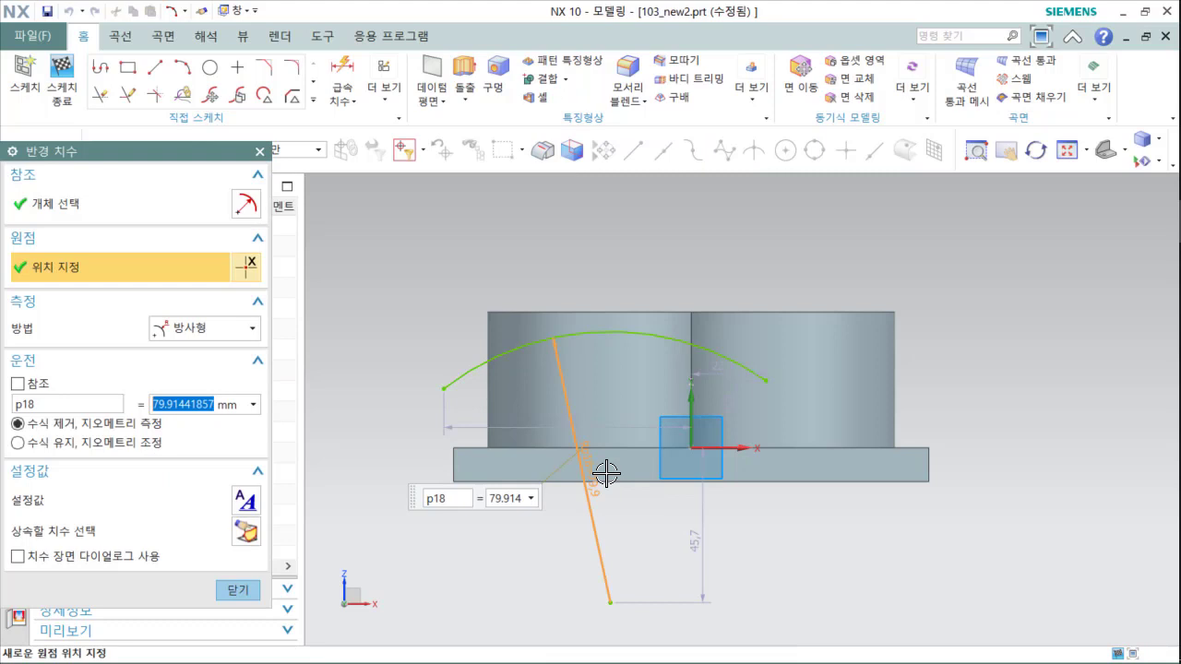
{"action": "type", "text": "100"}
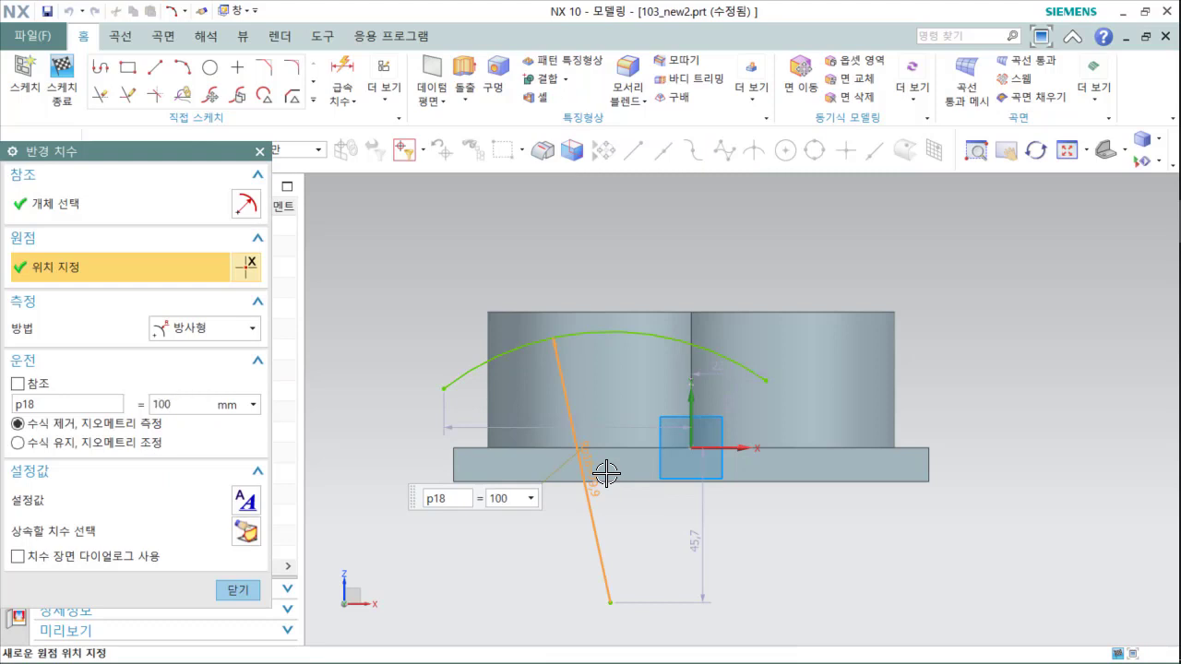
{"action": "key", "text": "Return"}
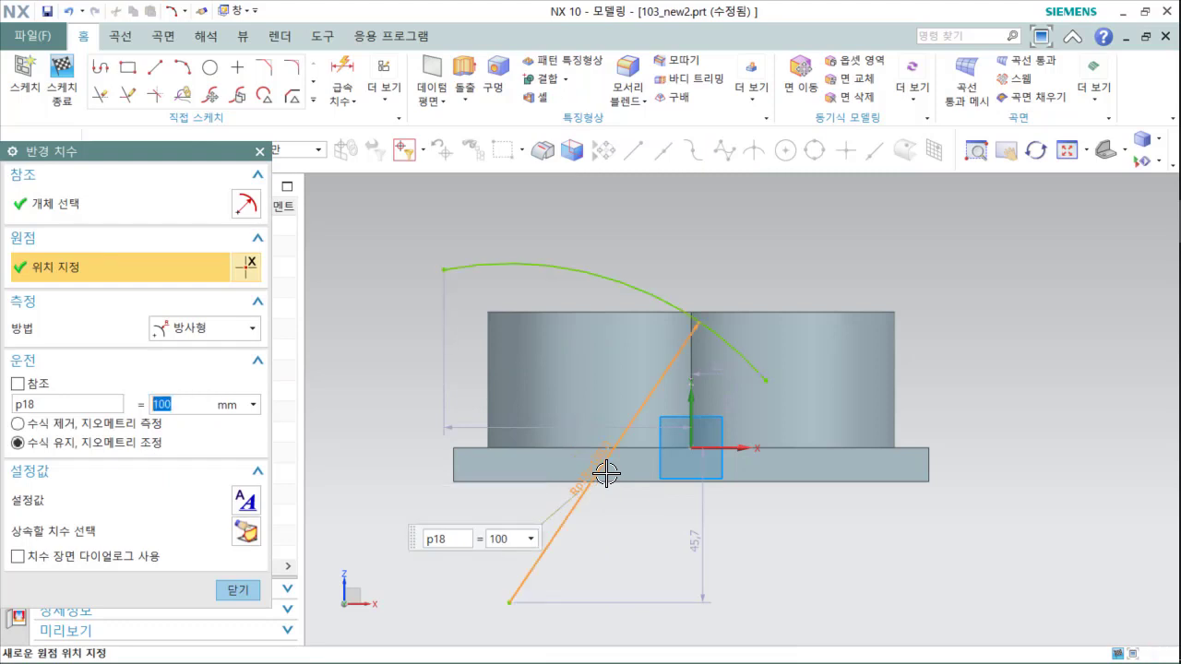
Step: Pull the arc's left endpoint downward and dimension the arc's crest 35 mm above the plate's top edge
{"action": "middle_click", "coordinate": [642, 549]}
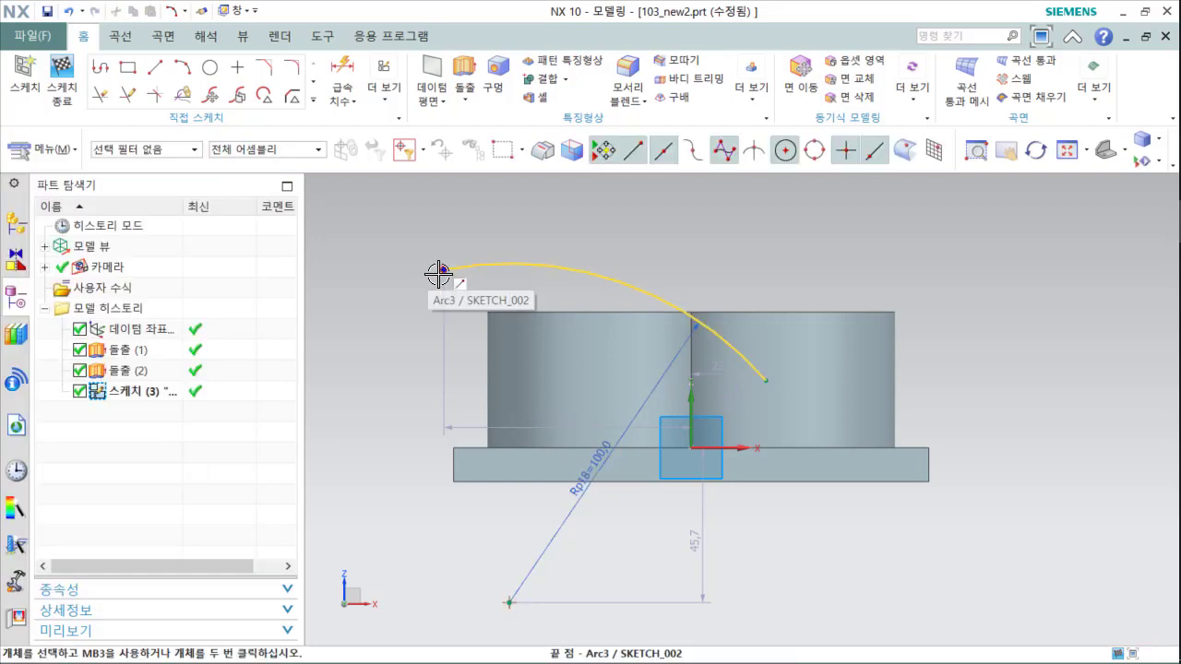
{"action": "left_click_drag", "start_coordinate": [438, 271], "coordinate": [385, 401]}
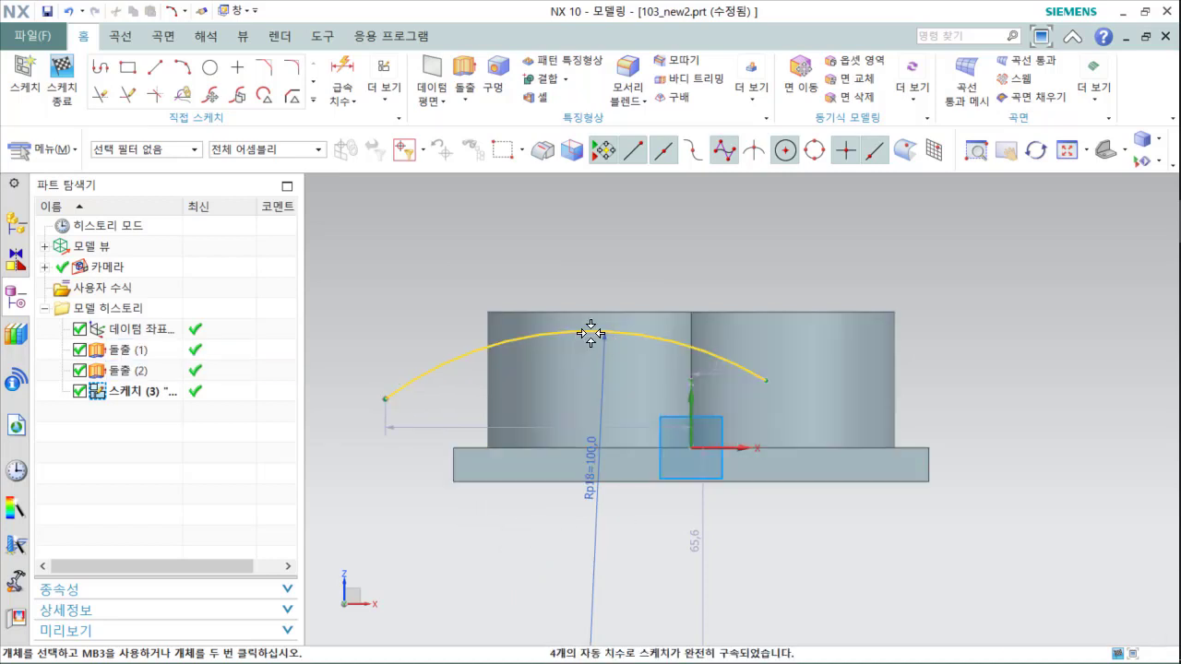
{"action": "key", "text": "d"}
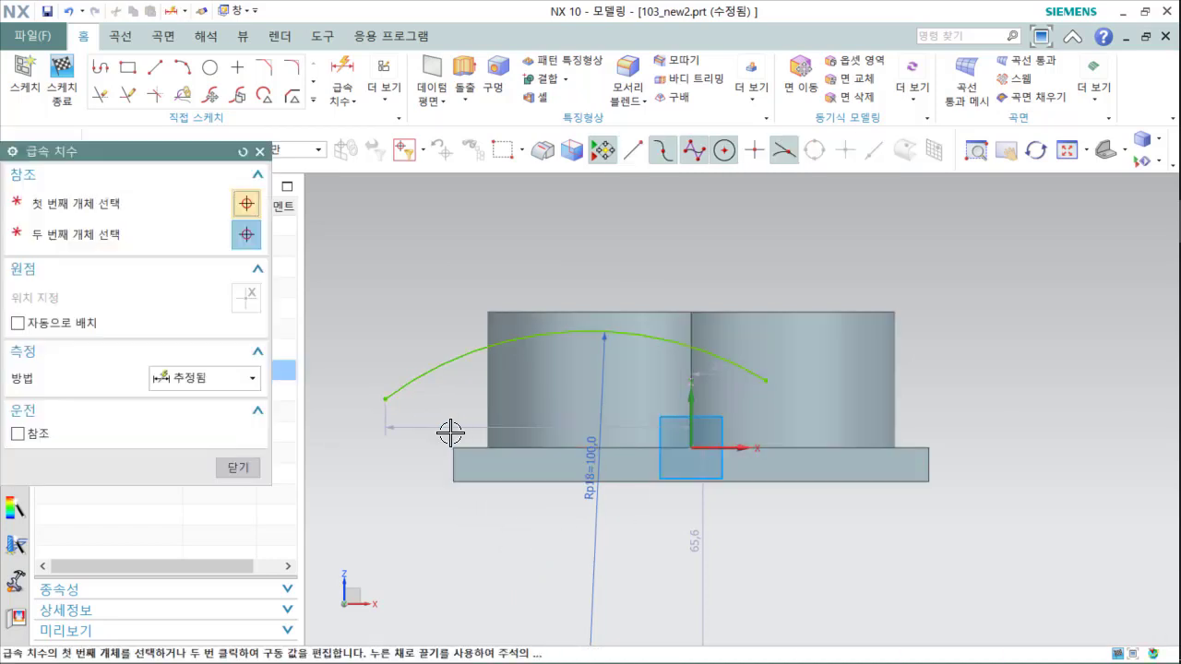
{"action": "left_click", "coordinate": [571, 323]}
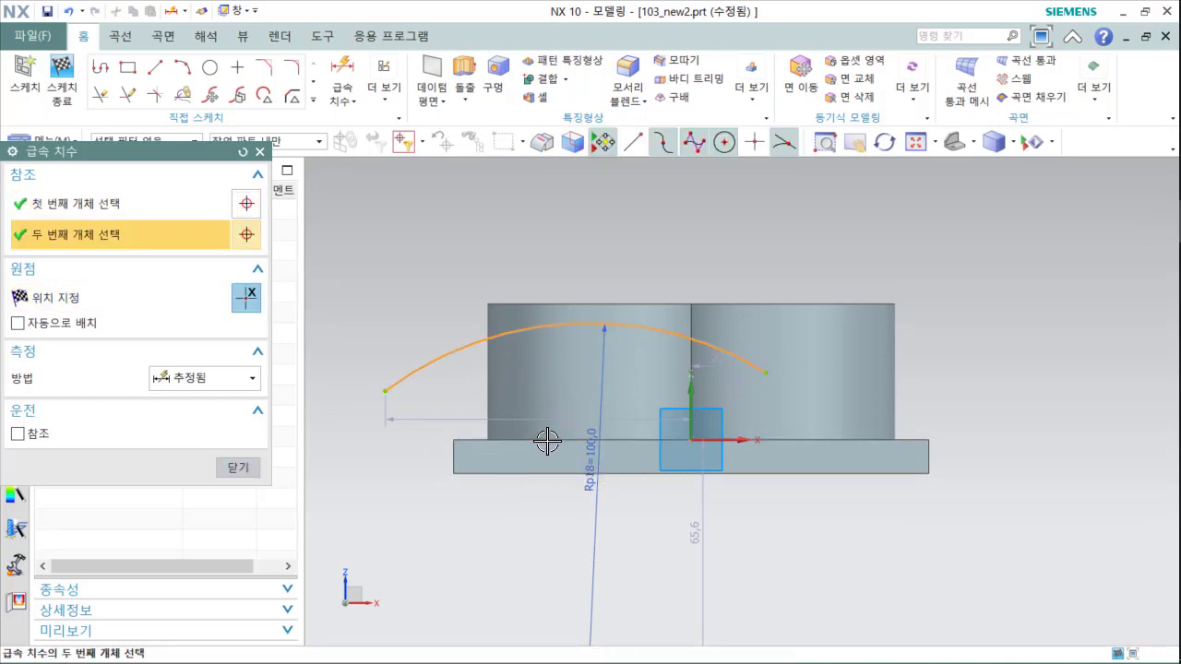
{"action": "left_click", "coordinate": [548, 441]}
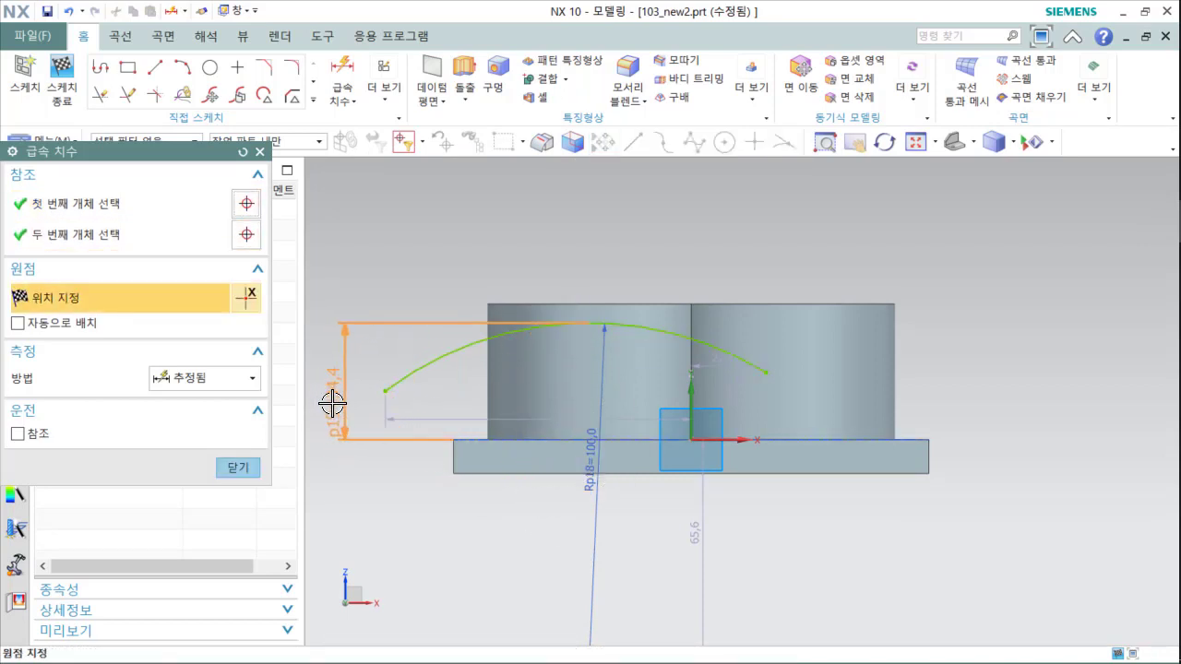
{"action": "left_click", "coordinate": [336, 406]}
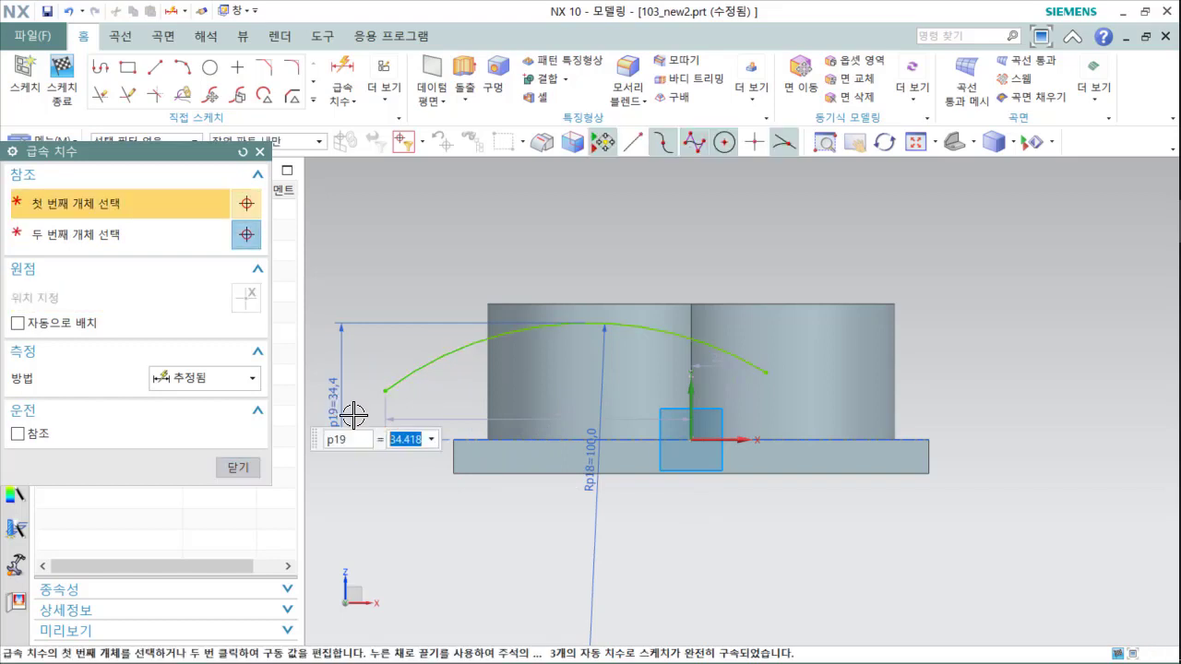
{"action": "type", "text": "35"}
{"action": "key", "text": "Return"}
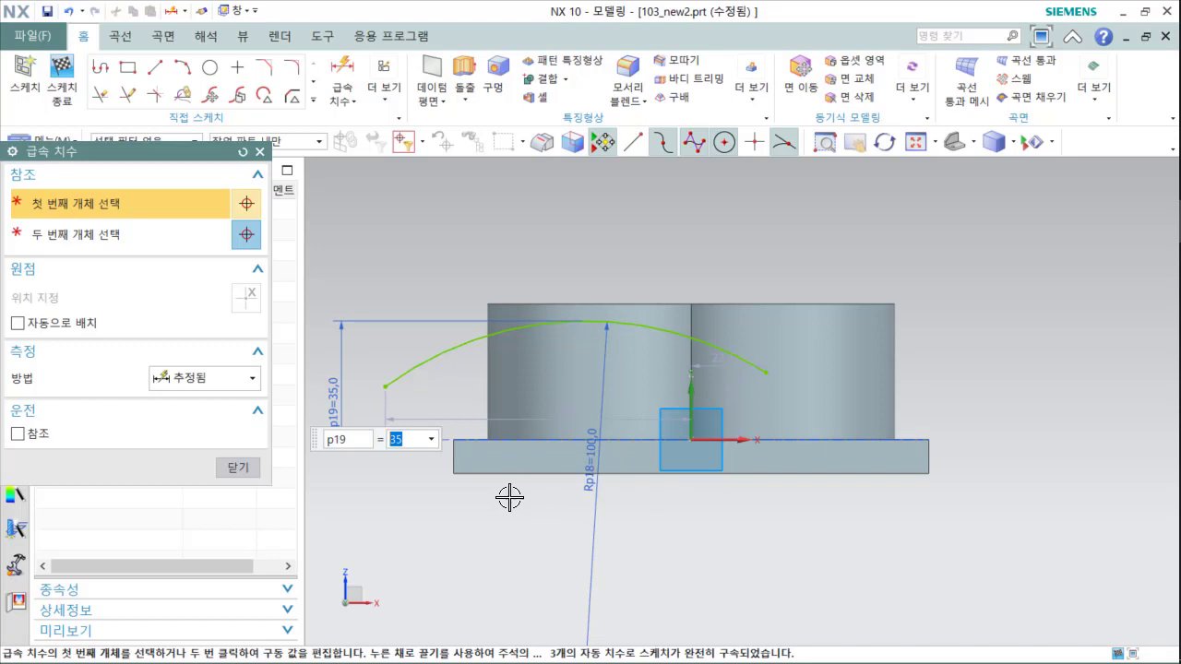
Step: Dimension the arc's left endpoint 80 mm horizontally from the vertical sketch axis
{"action": "left_click", "coordinate": [692, 403]}
{"action": "left_click", "coordinate": [382, 391]}
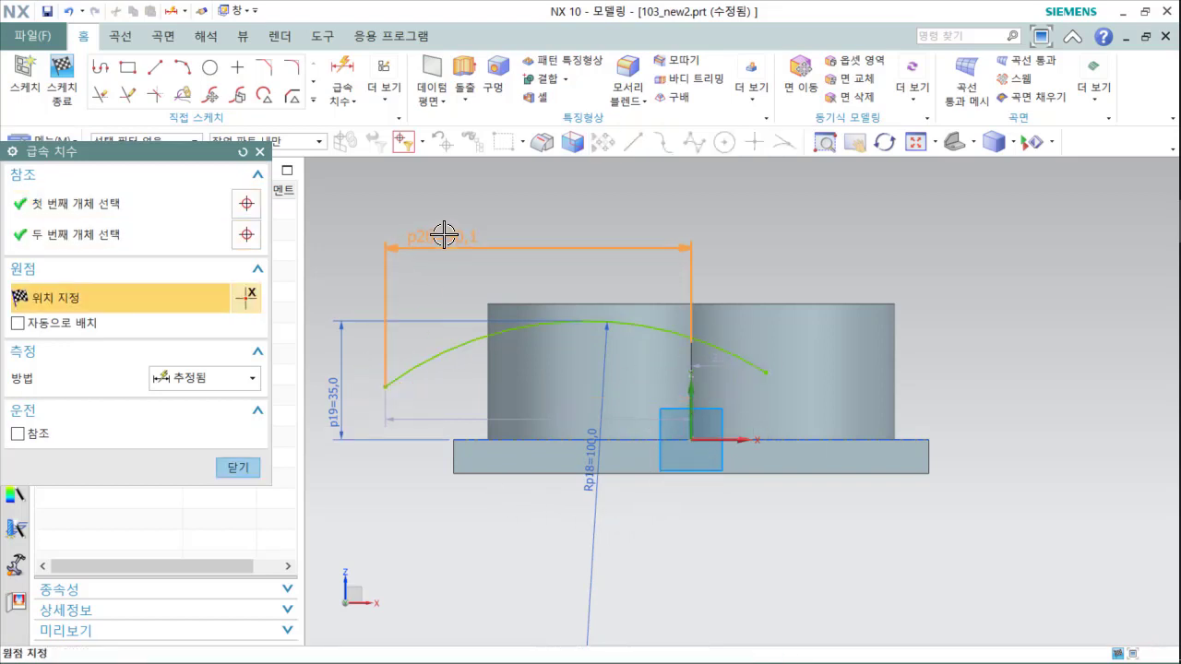
{"action": "left_click", "coordinate": [461, 231]}
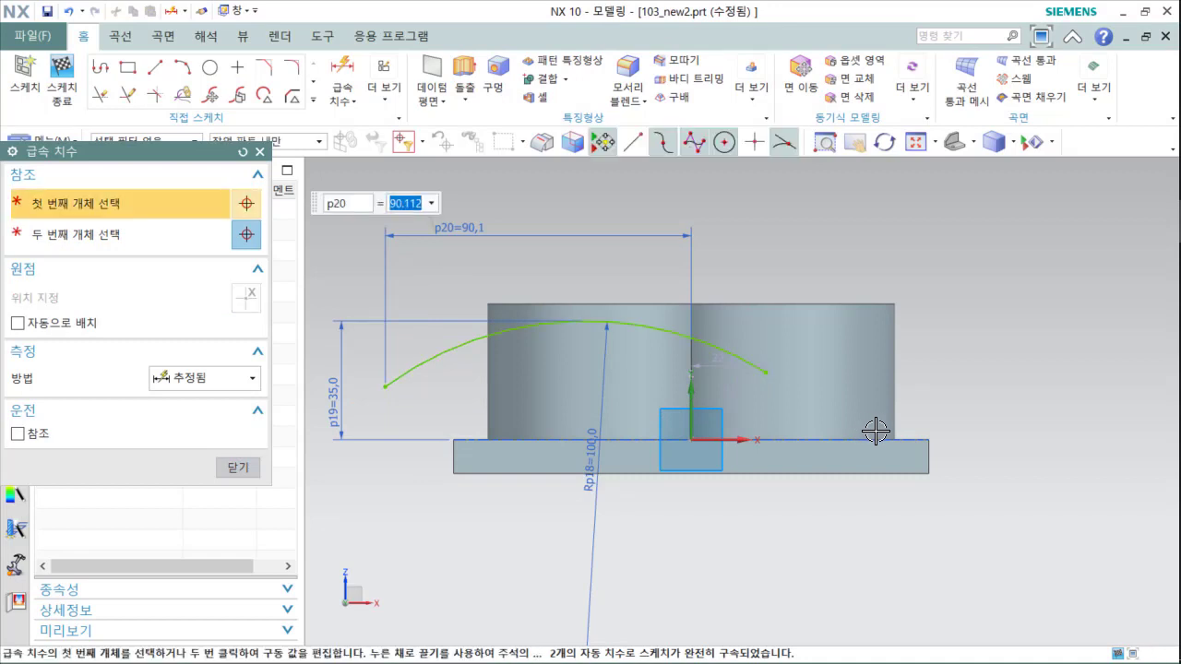
{"action": "key", "text": "Return"}
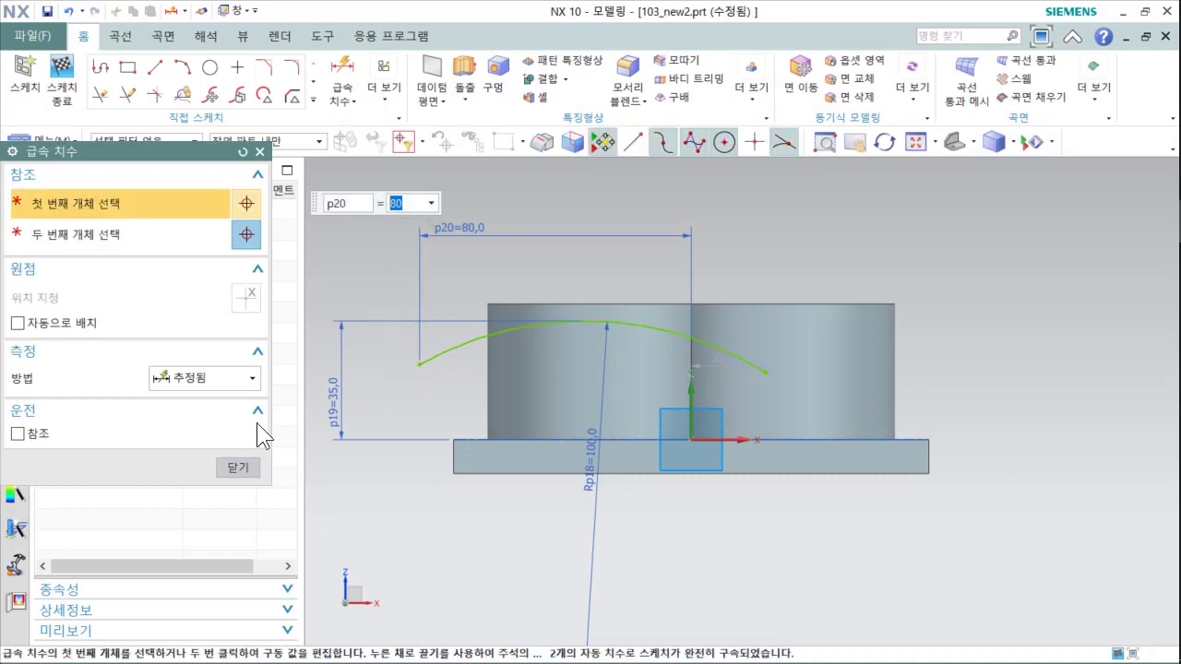
Step: Dimension the arc's centre point 30 mm horizontally from the vertical sketch axis
{"action": "scroll", "coordinate": [704, 363], "scroll_direction": "up", "scroll_amount": 1}
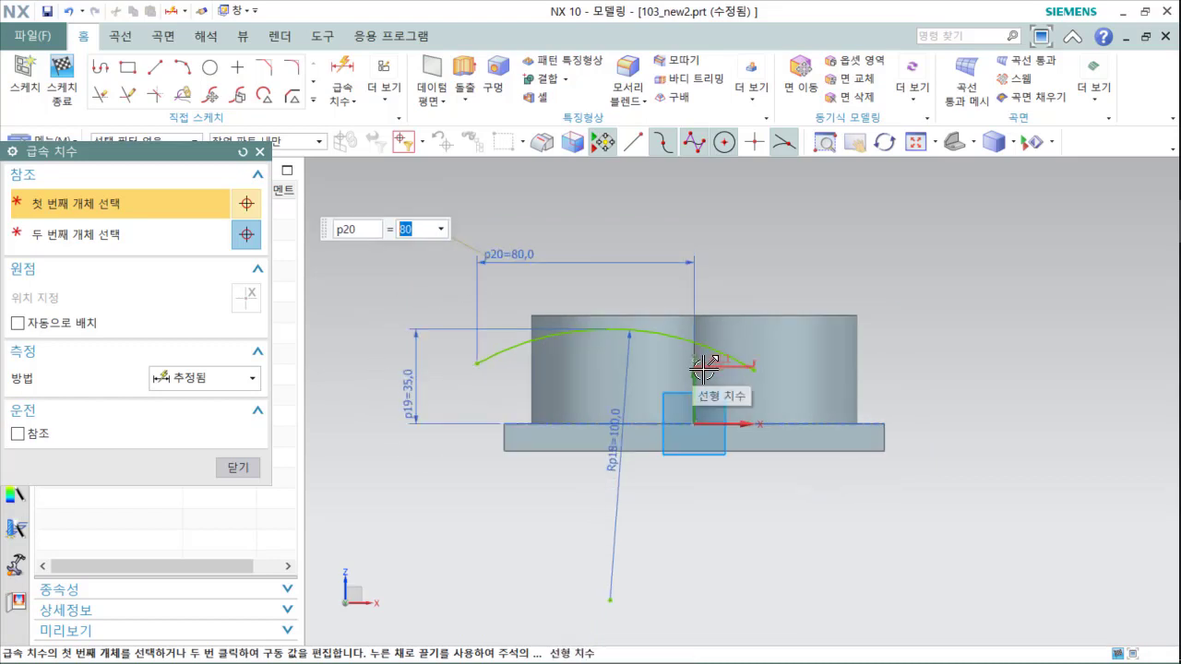
{"action": "middle_click_drag", "start_coordinate": [677, 569], "coordinate": [667, 522], "text": "shift"}
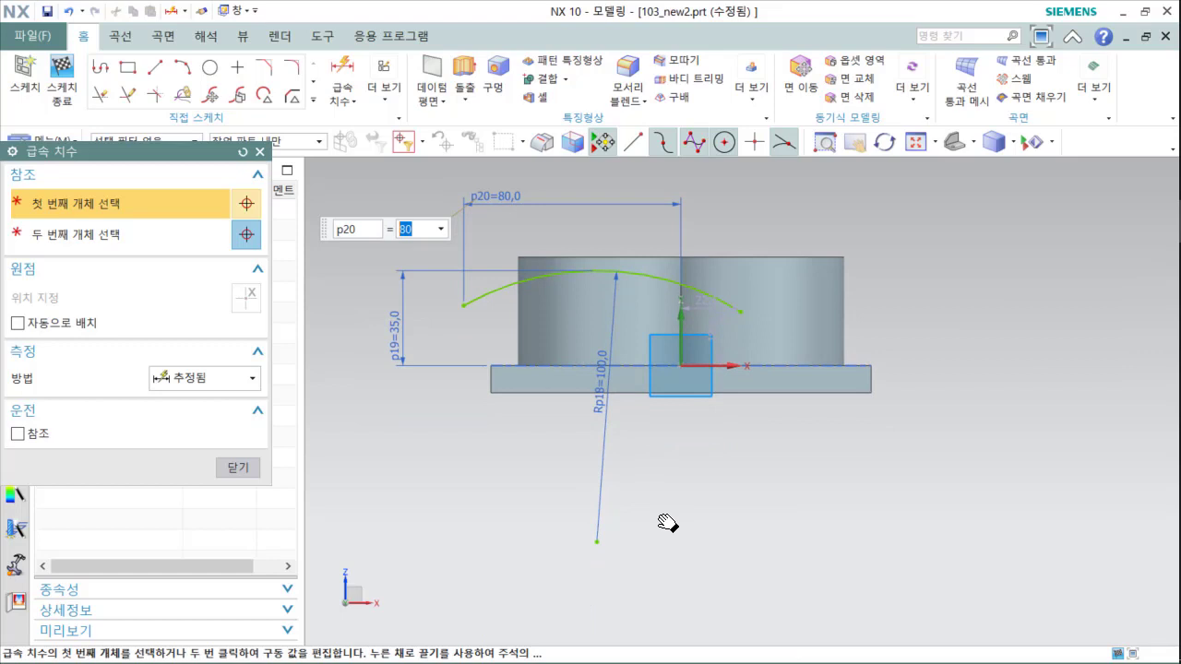
{"action": "left_click", "coordinate": [600, 546]}
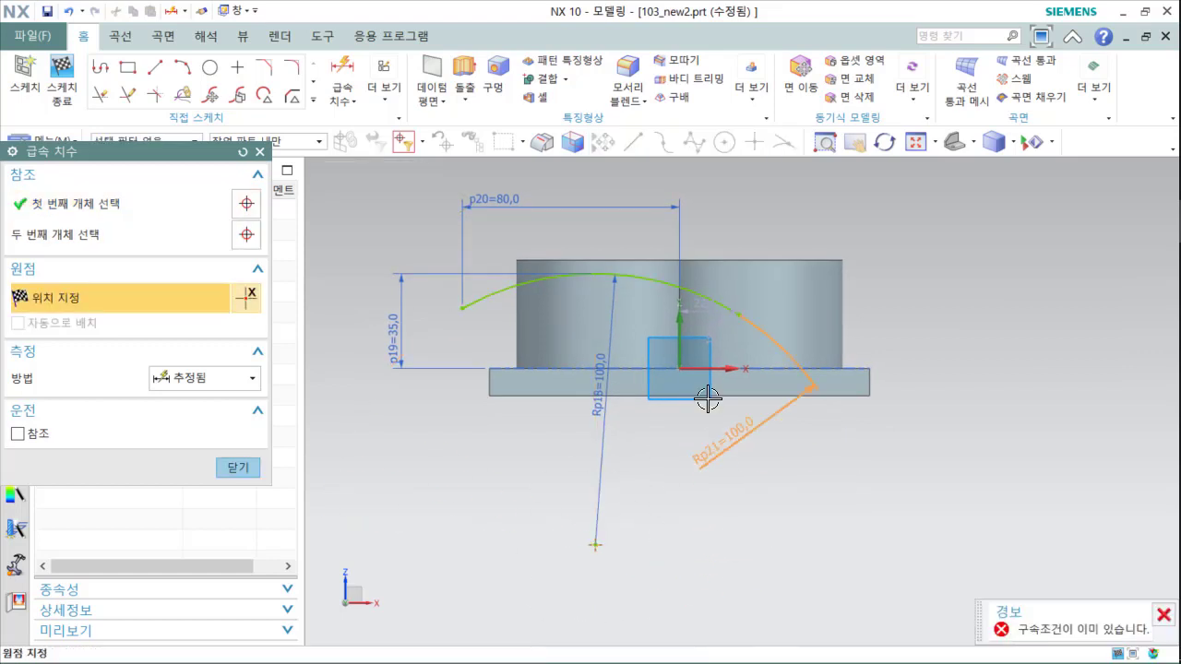
{"action": "left_click", "coordinate": [680, 343]}
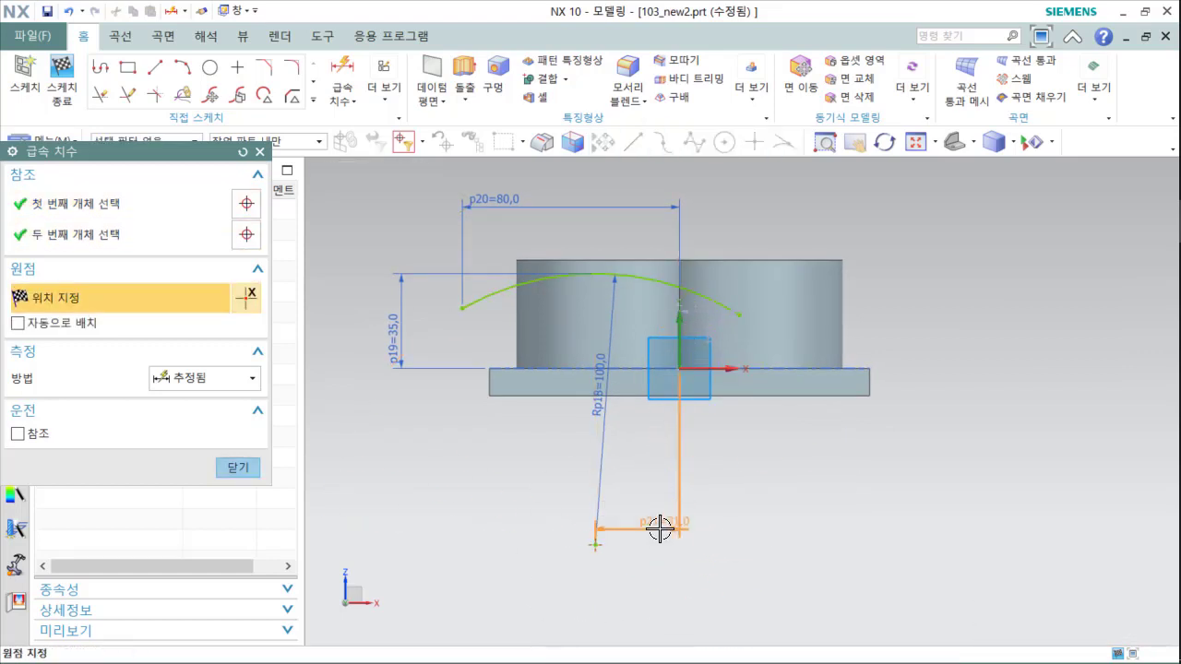
{"action": "left_click", "coordinate": [646, 574]}
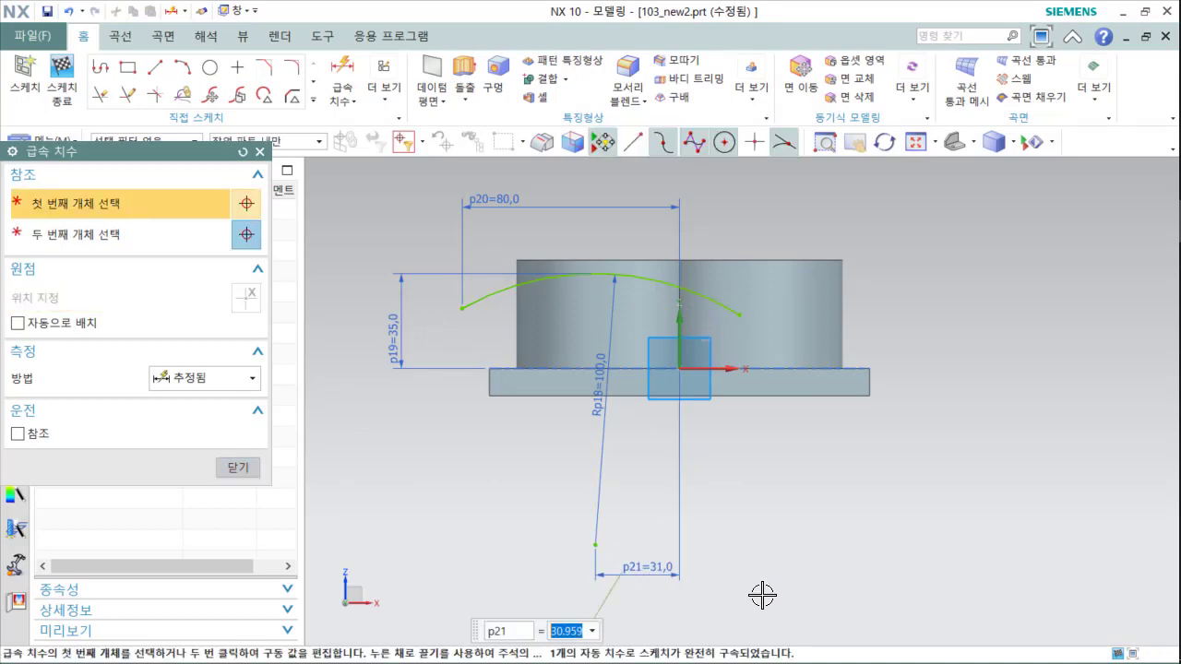
{"action": "type", "text": "30"}
{"action": "key", "text": "Return"}
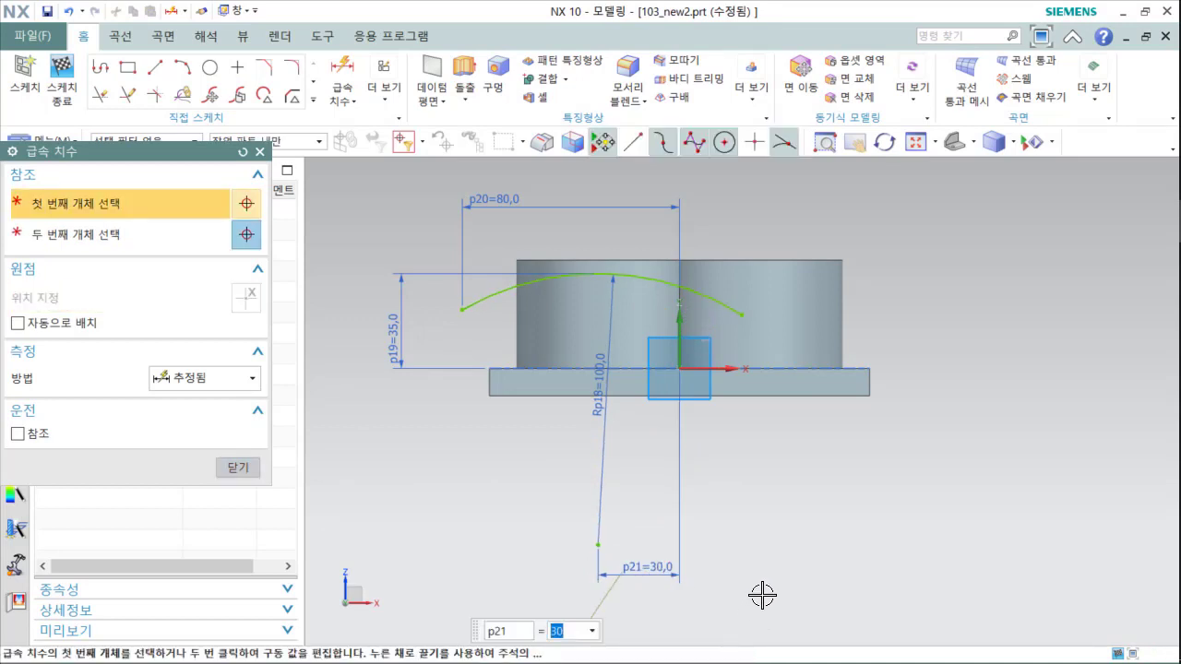
Step: Sketch a second, upward-curving arc of about 87 mm radius from the first arc to a point beyond and above the boss's right side
{"action": "scroll", "coordinate": [553, 274], "scroll_direction": "up", "scroll_amount": 2}
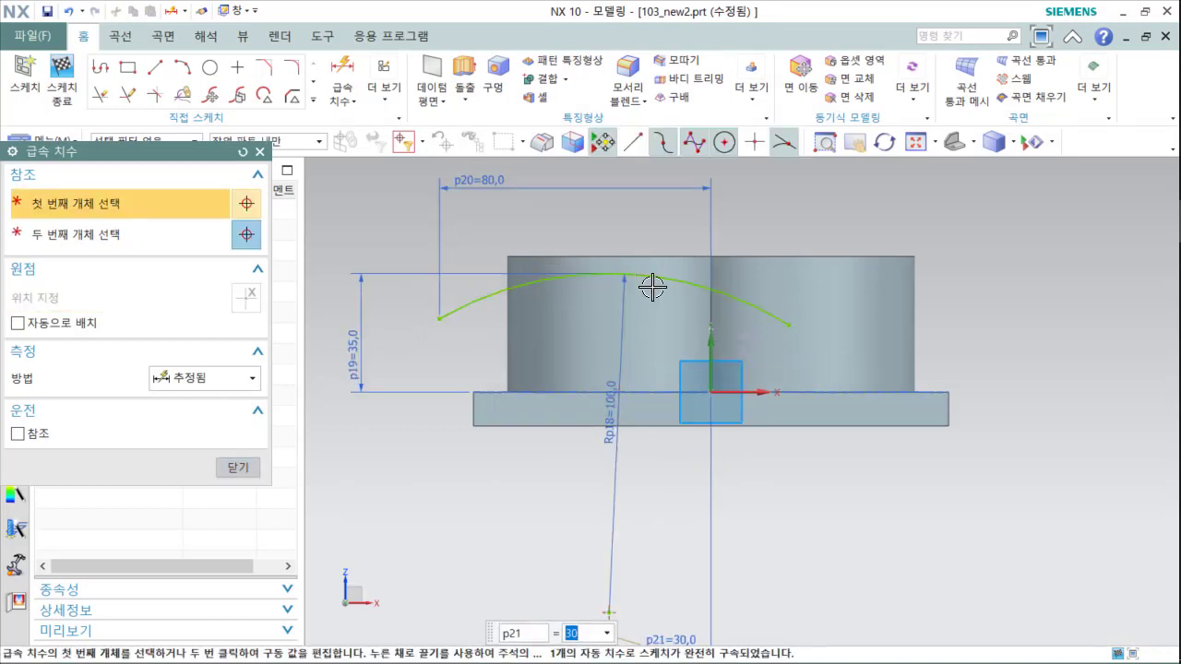
{"action": "scroll", "coordinate": [659, 275], "scroll_direction": "up", "scroll_amount": 1}
{"action": "scroll", "coordinate": [659, 265], "scroll_direction": "down", "scroll_amount": 1}
{"action": "mouse_move", "coordinate": [673, 218]}
{"action": "middle_mouse_down", "text": "shift"}
{"action": "mouse_move", "coordinate": [651, 242]}
{"action": "mouse_move", "coordinate": [633, 211]}
{"action": "middle_mouse_up", "text": "shift"}
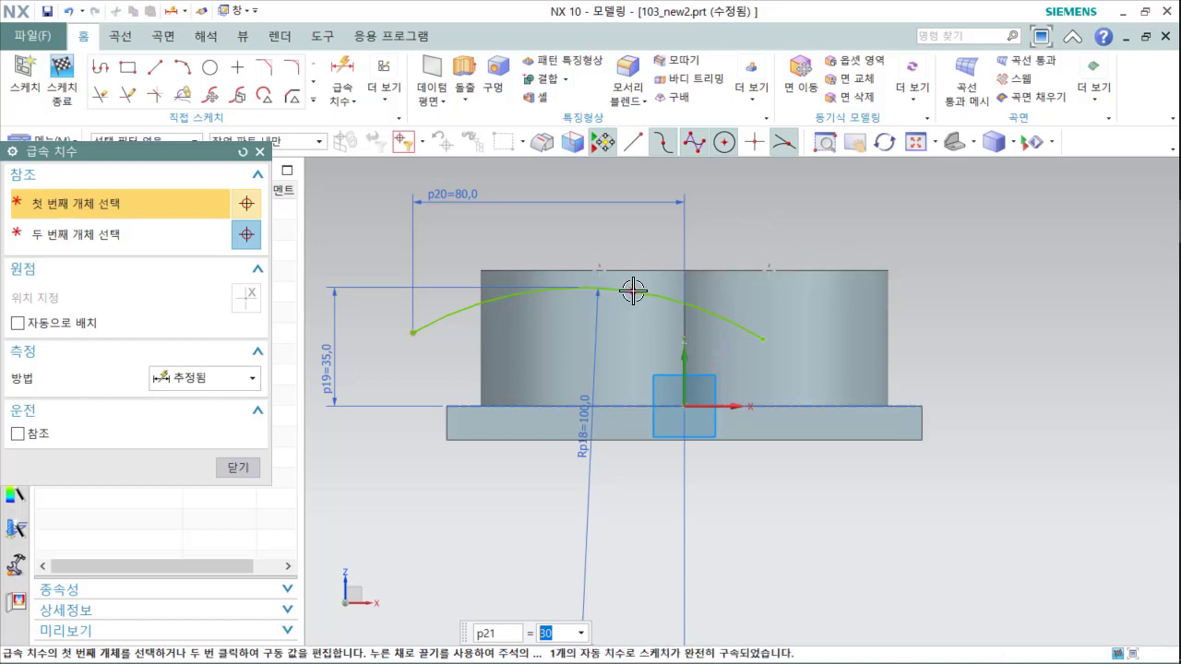
{"action": "middle_click_drag", "start_coordinate": [904, 333], "coordinate": [902, 389], "text": "shift"}
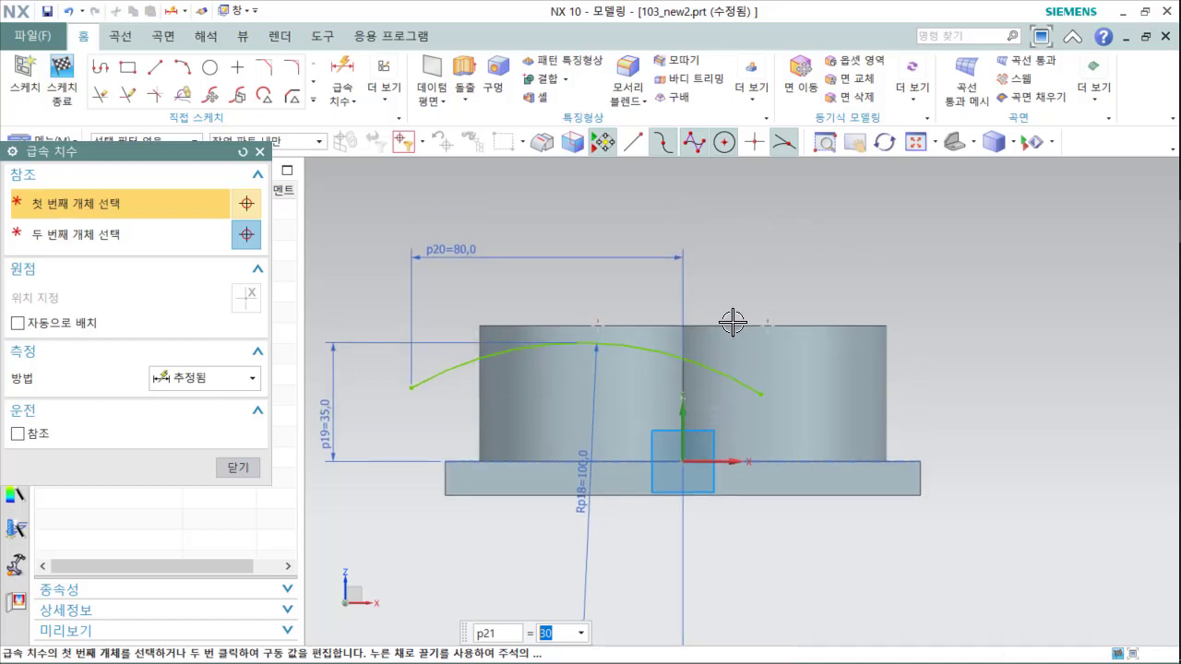
{"action": "left_click", "coordinate": [184, 78]}
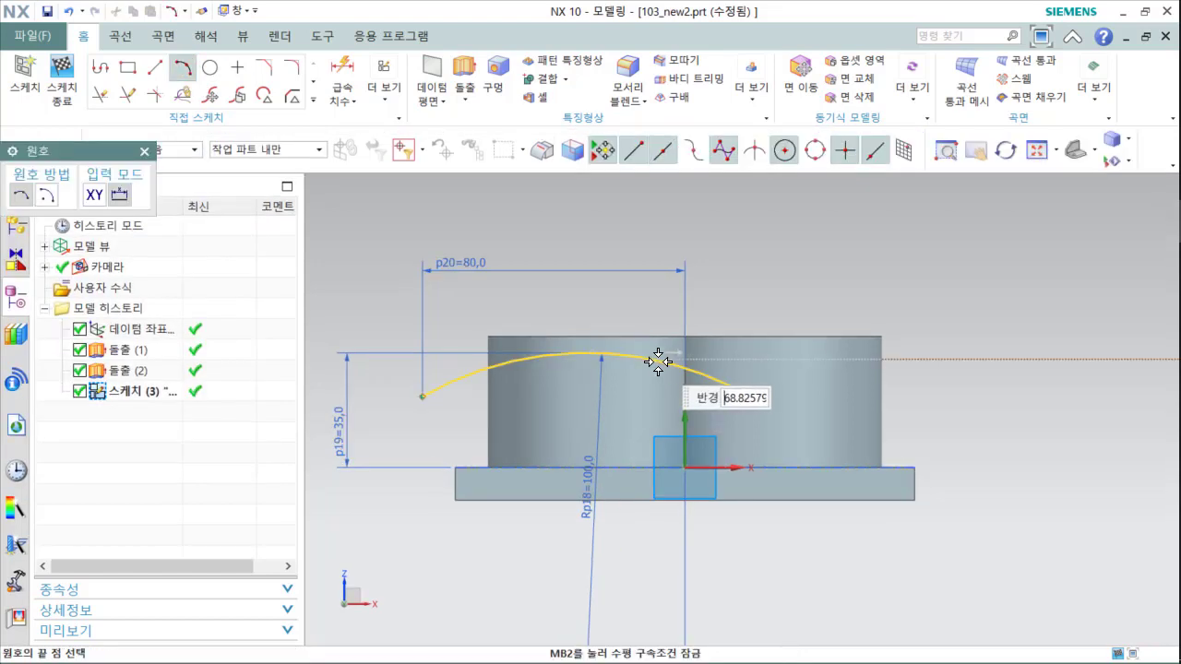
{"action": "left_click", "coordinate": [666, 361]}
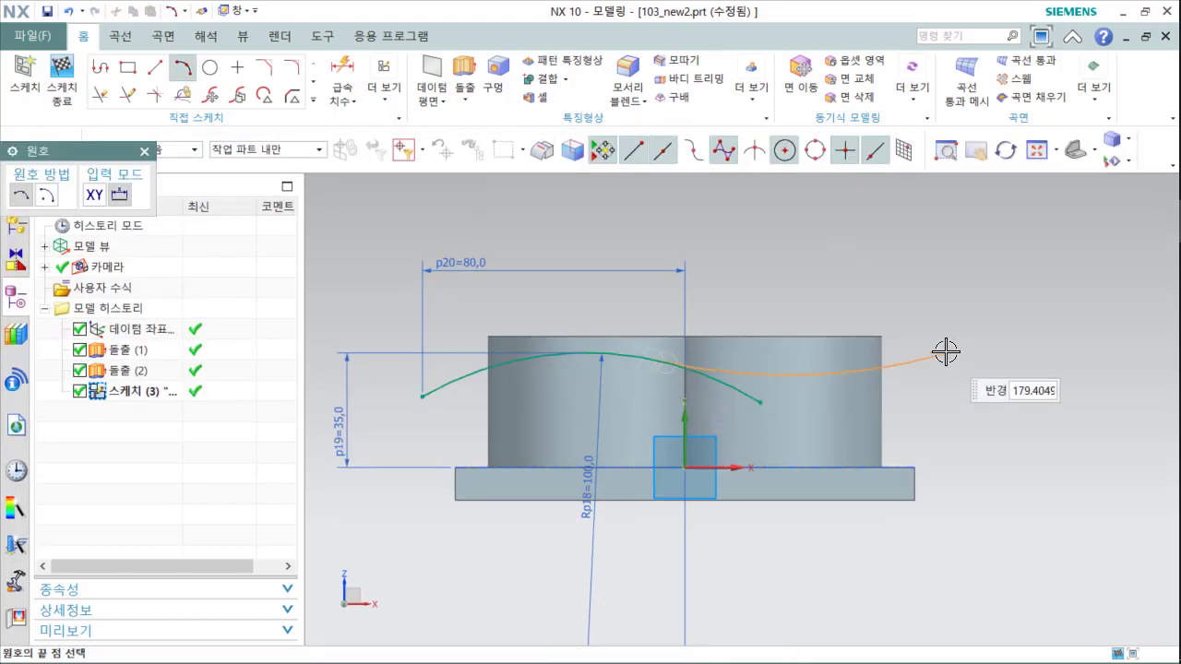
{"action": "left_click", "coordinate": [937, 271]}
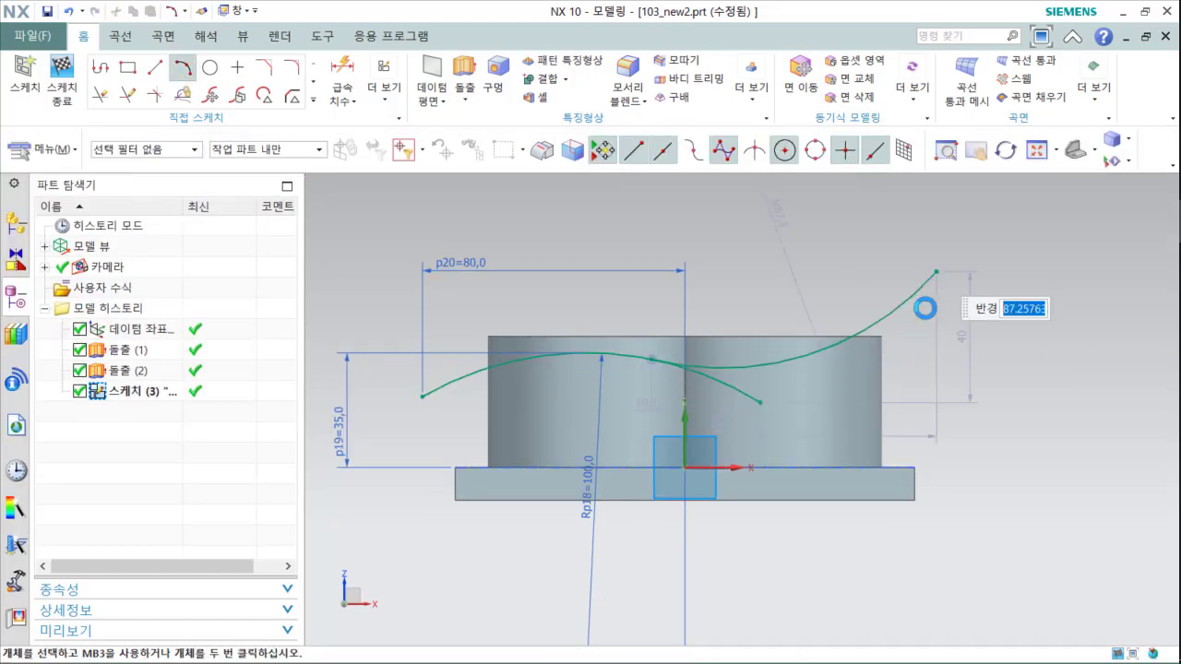
{"action": "scroll", "coordinate": [683, 418], "scroll_direction": "up", "scroll_amount": 3}
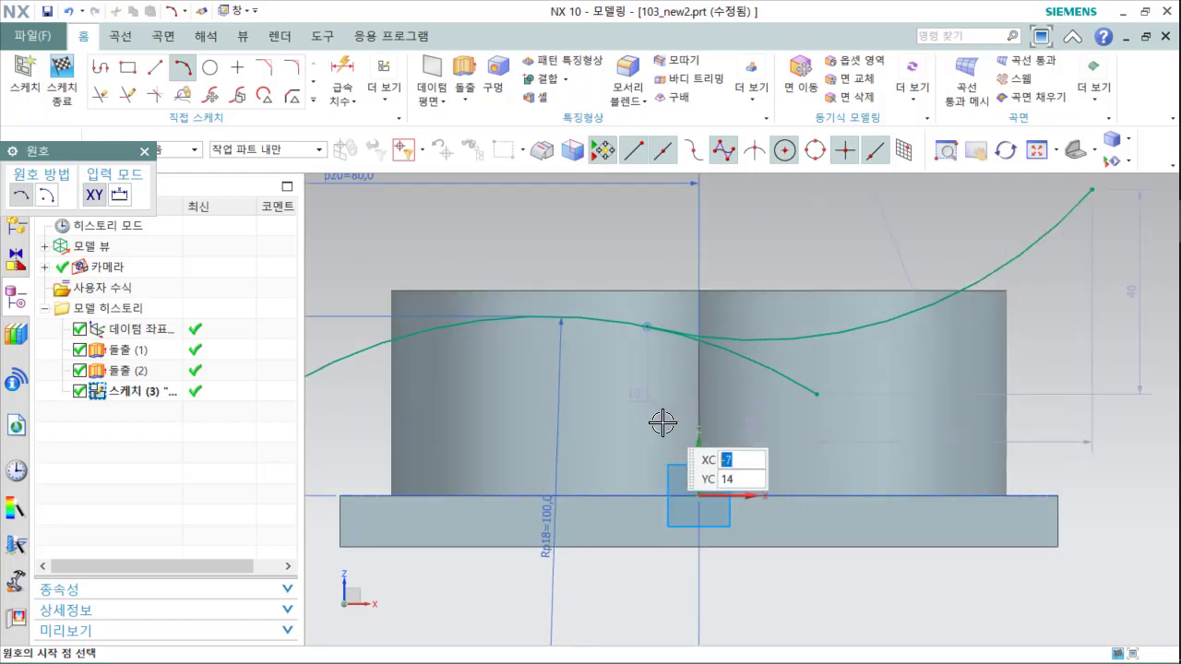
{"action": "key", "text": "Escape"}
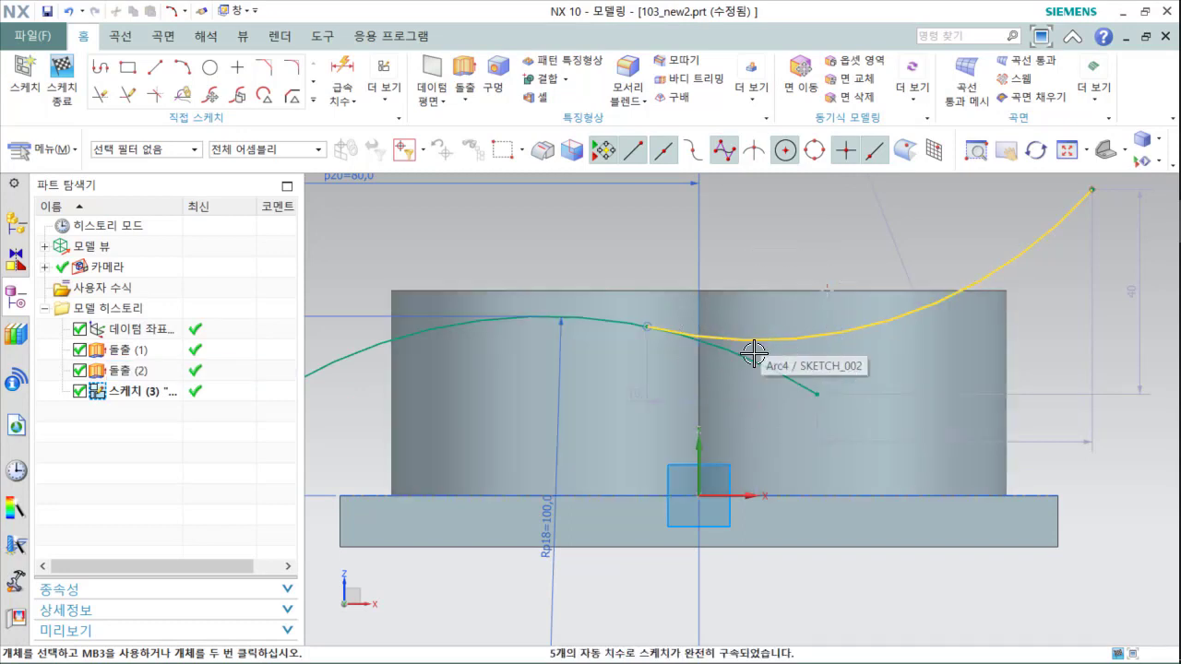
Step: Turn off point snapping and constrain the second arc tangent to the first arc
{"action": "scroll", "coordinate": [753, 352], "scroll_direction": "up", "scroll_amount": 1}
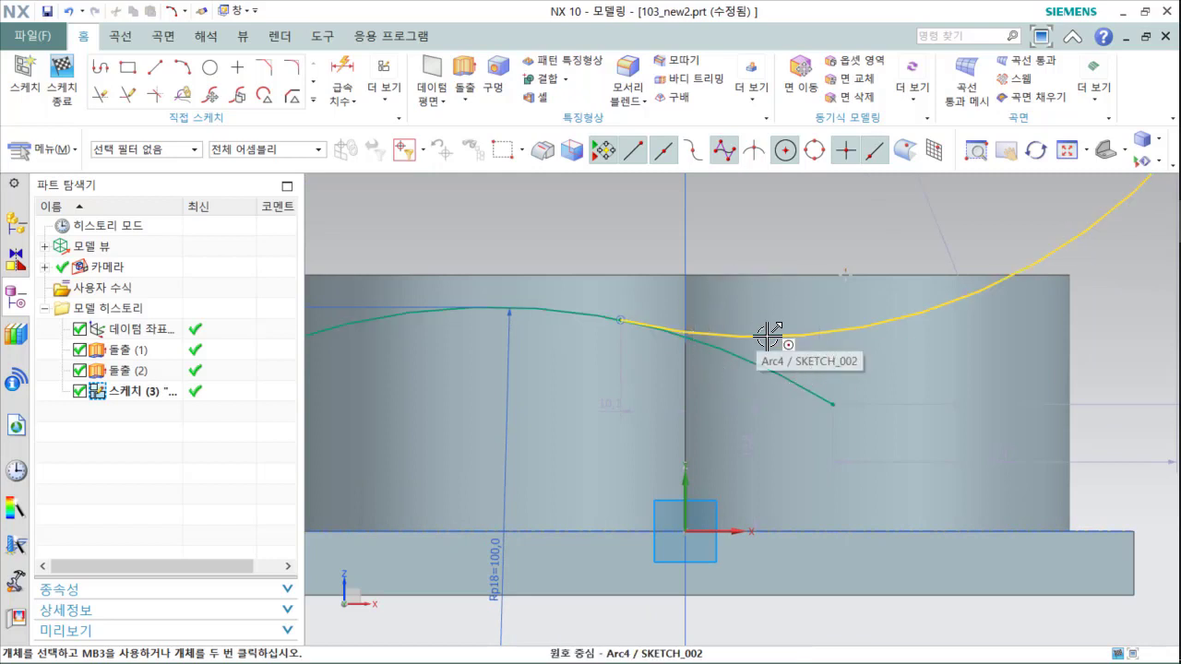
{"action": "left_click", "coordinate": [604, 157]}
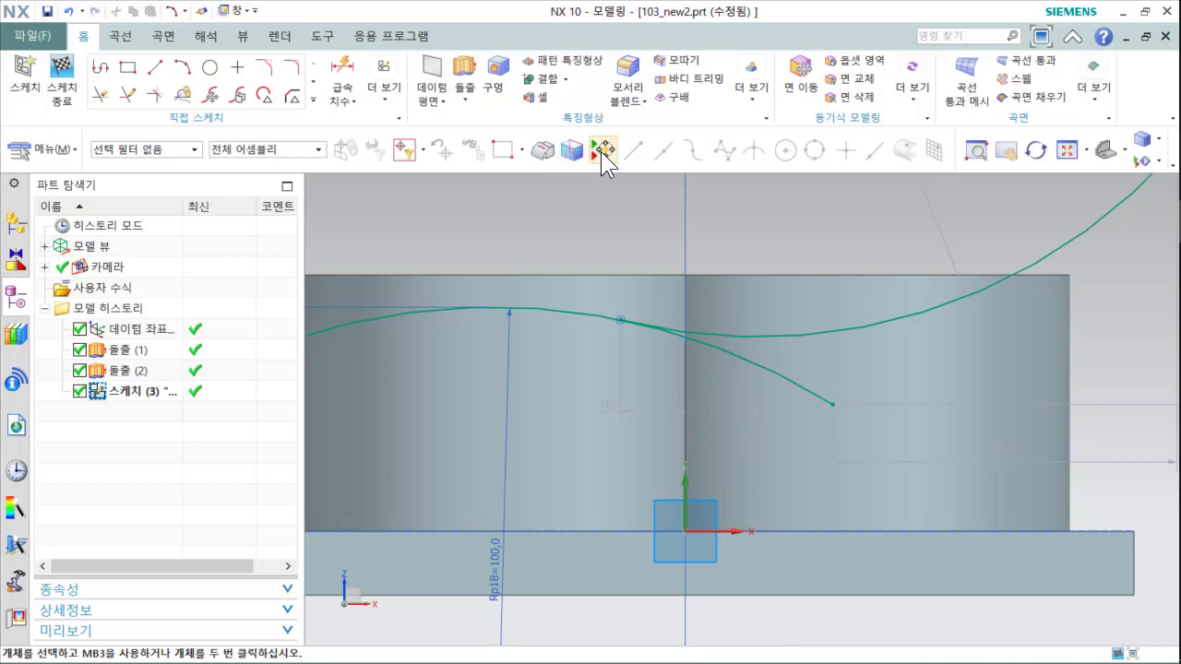
{"action": "left_click", "coordinate": [775, 338]}
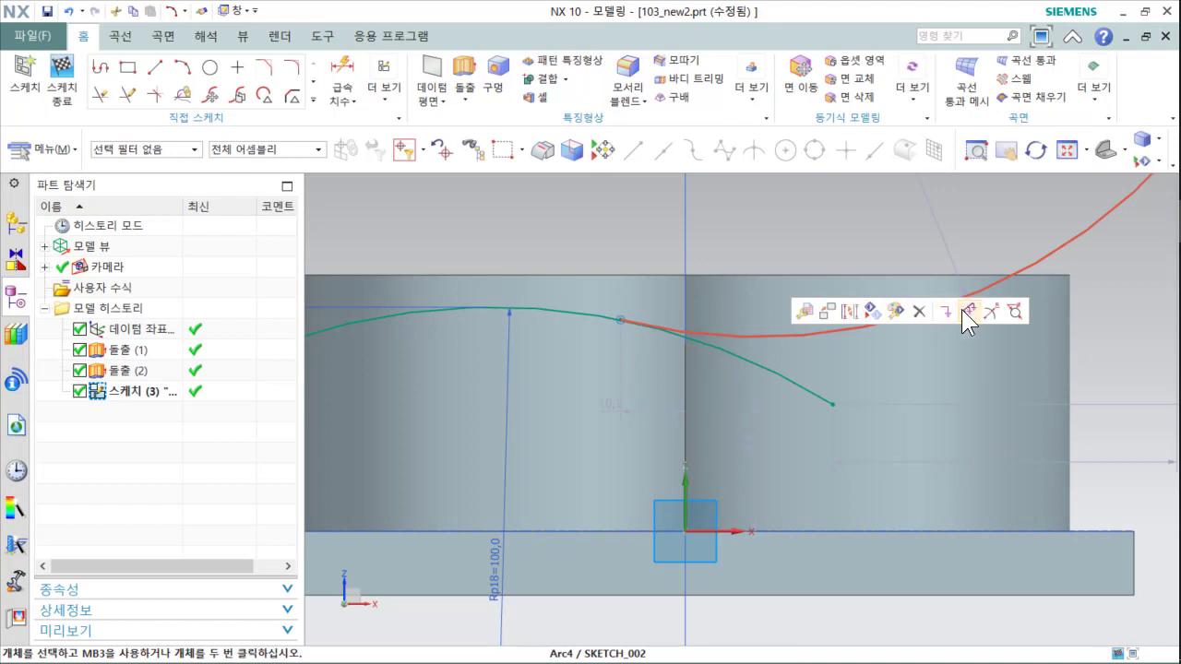
{"action": "left_click", "coordinate": [744, 365]}
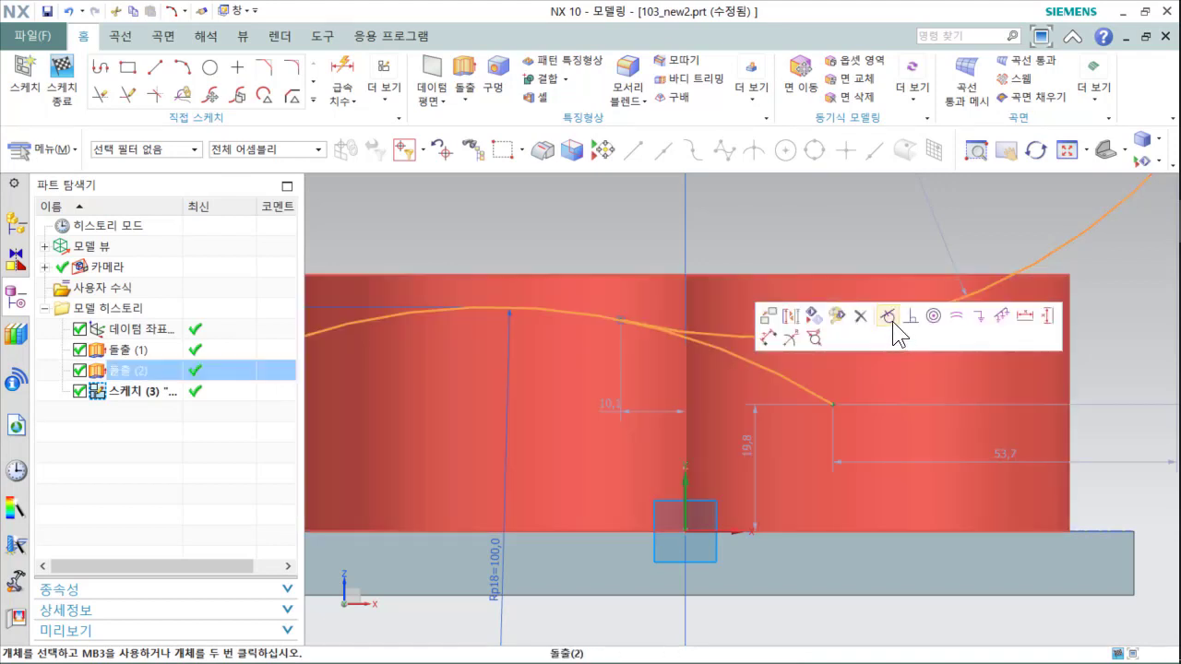
{"action": "left_click", "coordinate": [888, 319]}
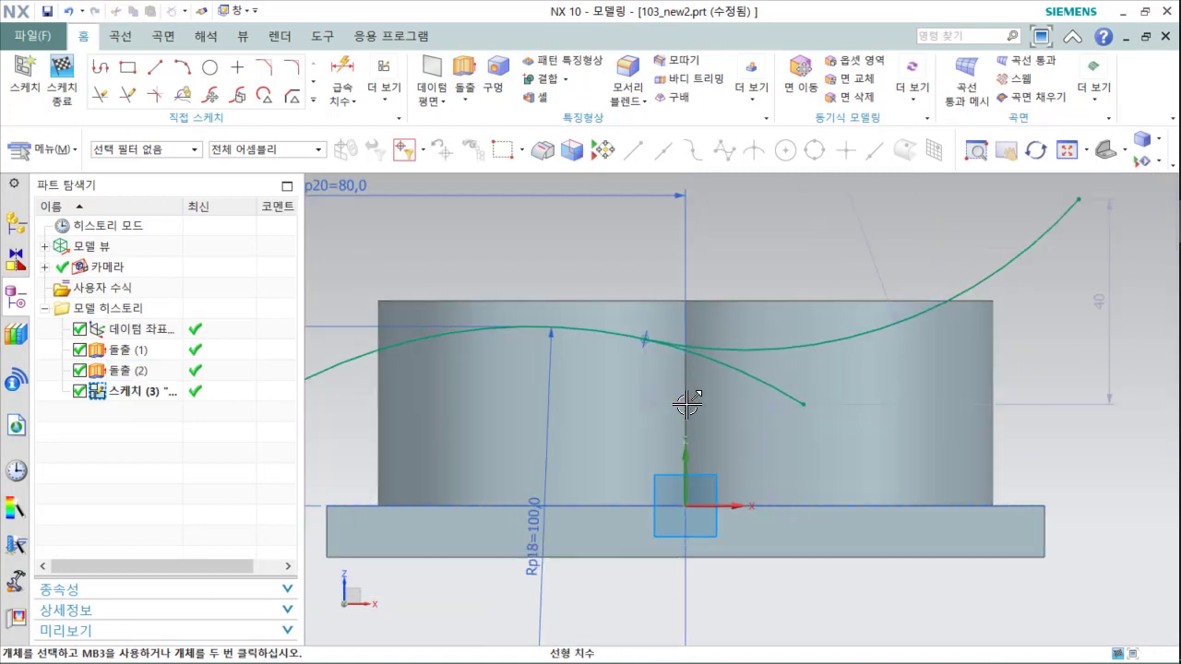
Step: Dimension the second arc's lowest point 26 mm above the plate's top edge
{"action": "scroll", "coordinate": [687, 403], "scroll_direction": "down", "scroll_amount": 3}
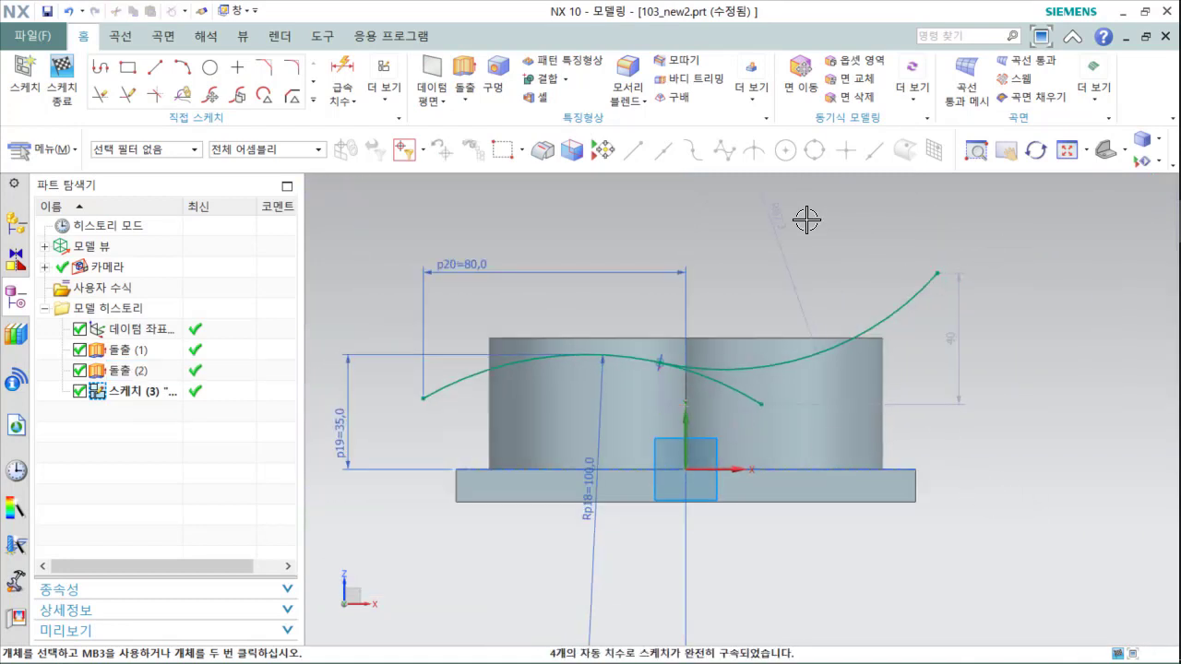
{"action": "mouse_move", "coordinate": [878, 266]}
{"action": "middle_mouse_down", "text": "shift"}
{"action": "mouse_move", "coordinate": [846, 308]}
{"action": "mouse_move", "coordinate": [836, 303]}
{"action": "middle_mouse_up", "text": "shift"}
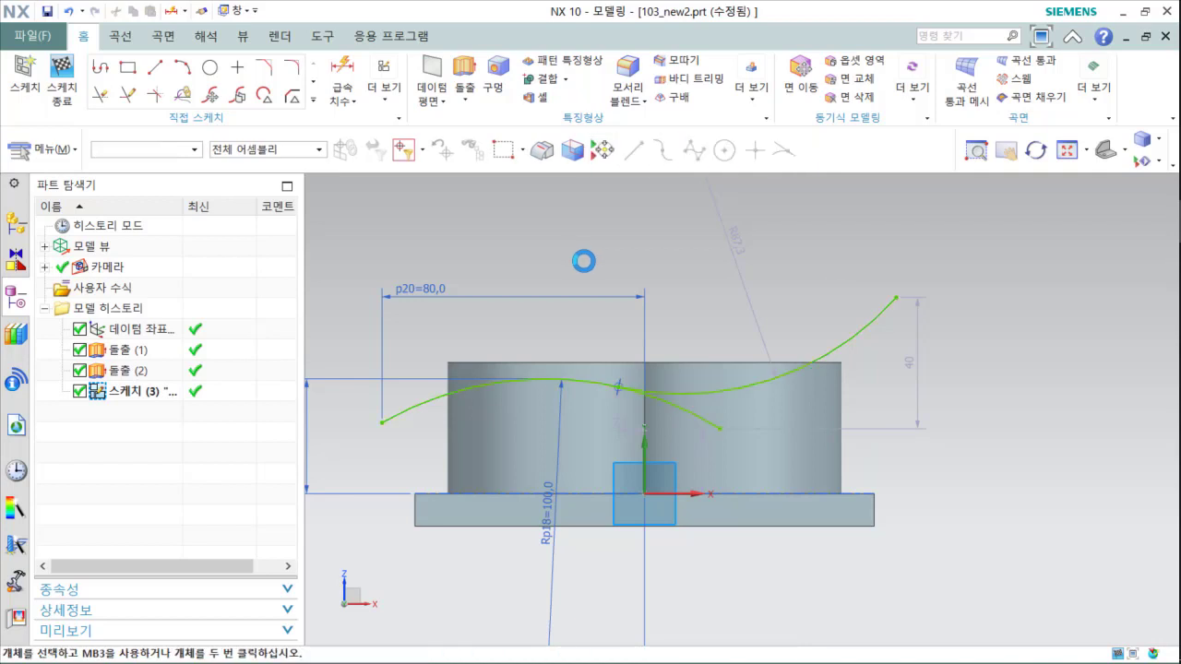
{"action": "left_click", "coordinate": [732, 382]}
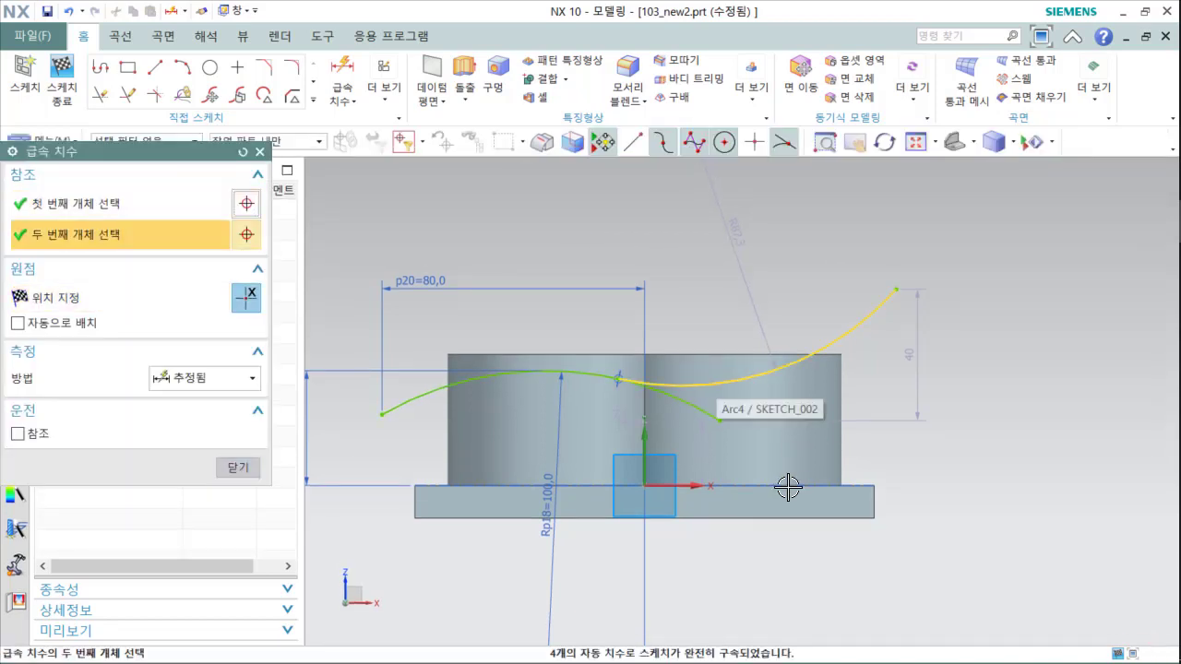
{"action": "left_click", "coordinate": [818, 483]}
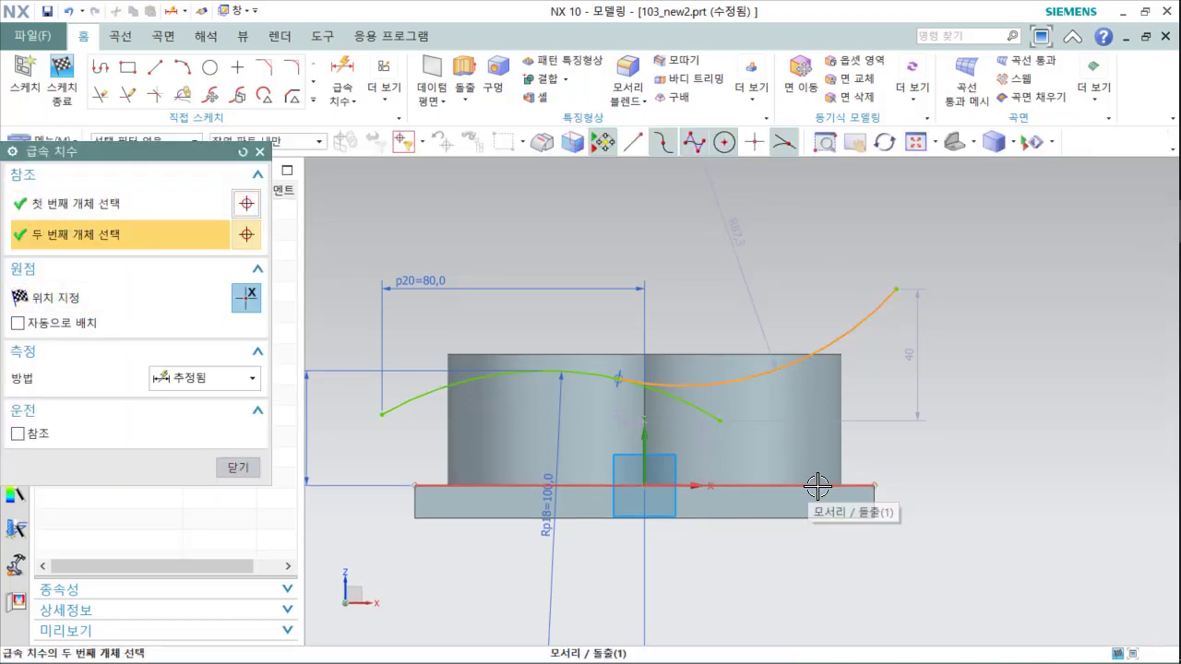
{"action": "left_click", "coordinate": [957, 438]}
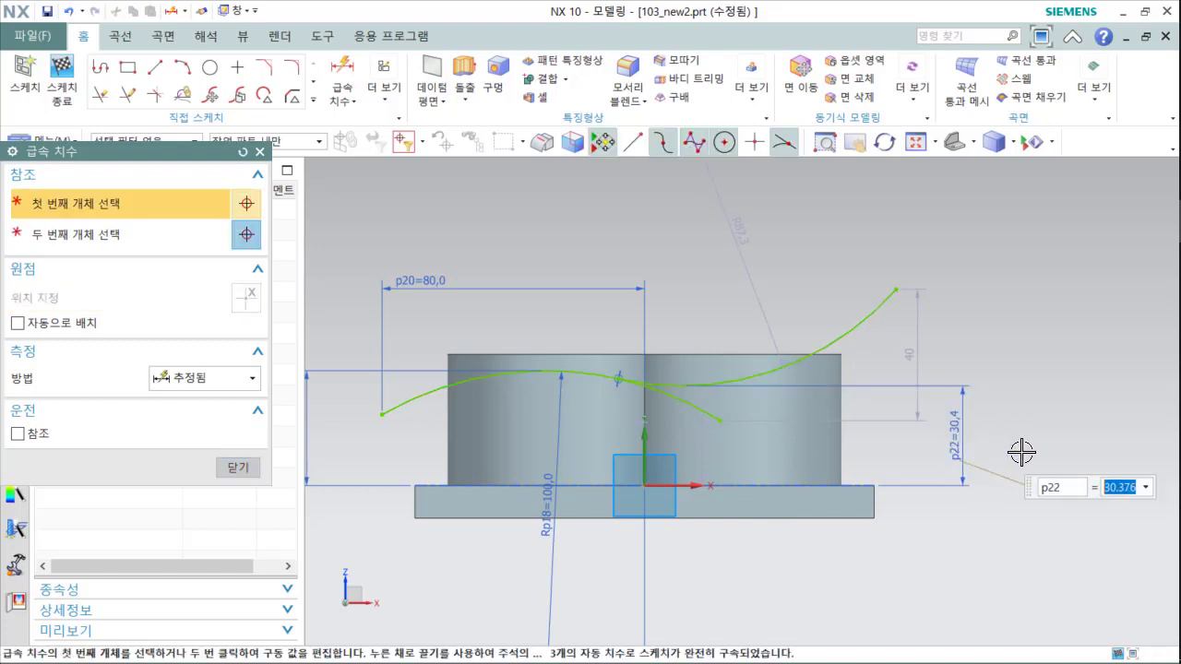
{"action": "key", "text": "Return"}
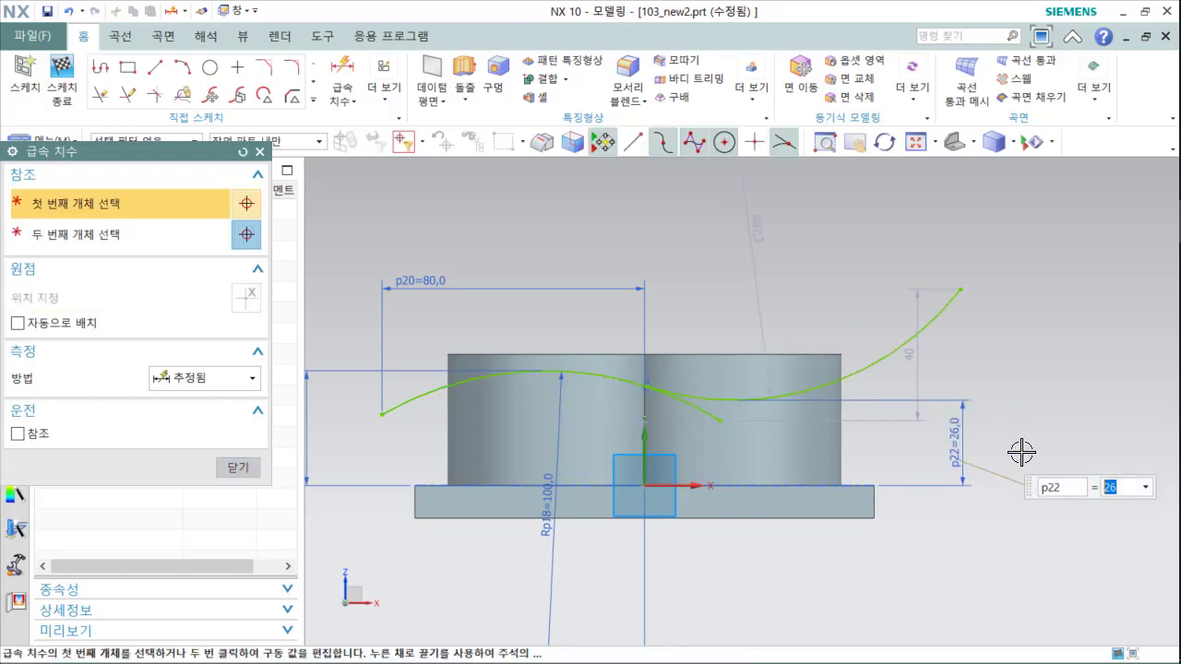
Step: Set the second arc's radius to 100 mm and dimension its free right end 80 mm horizontally from the vertical sketch axis
{"action": "left_click", "coordinate": [760, 232]}
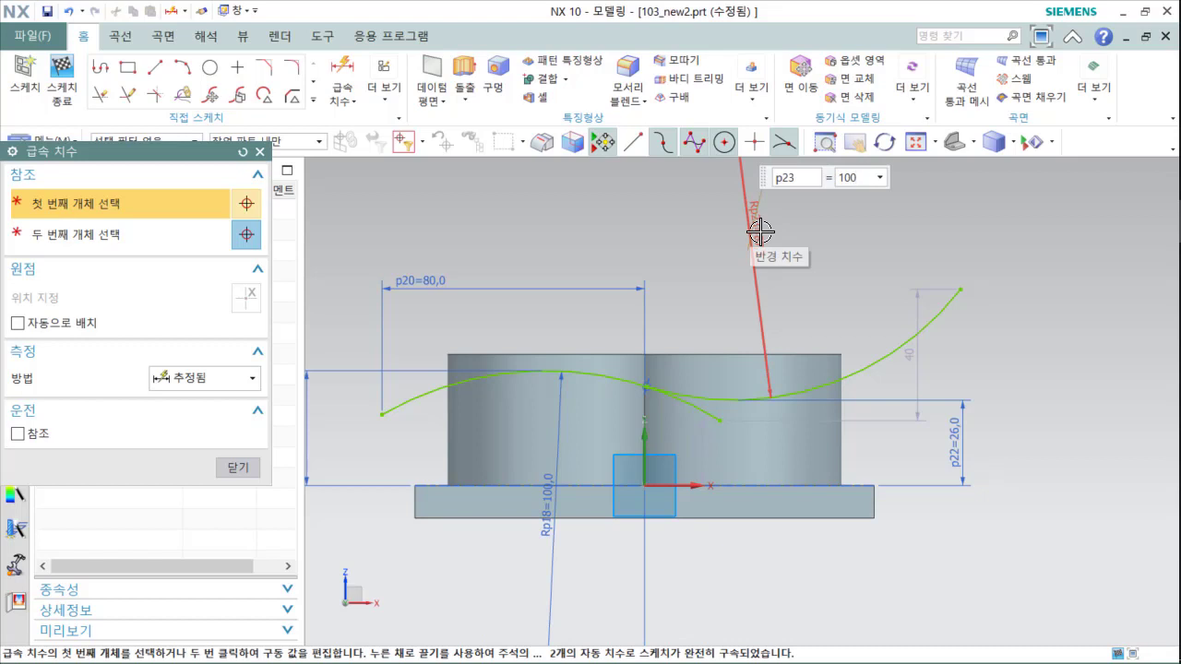
{"action": "key", "text": "Return"}
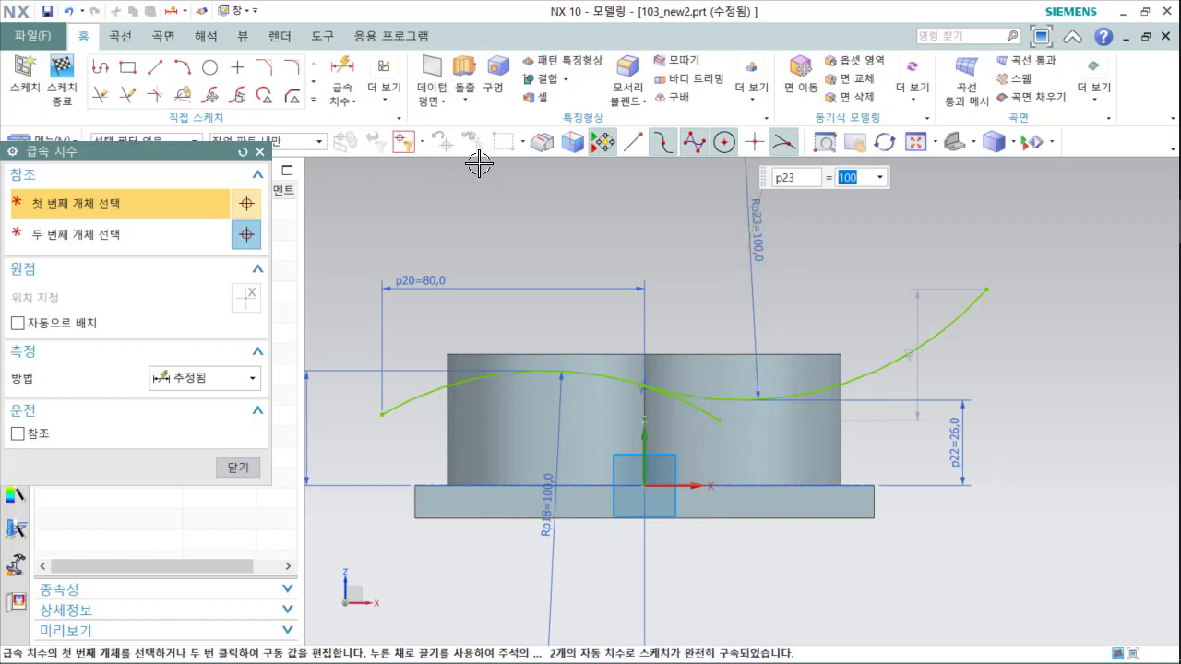
{"action": "left_click", "coordinate": [641, 469]}
{"action": "left_click", "coordinate": [988, 290]}
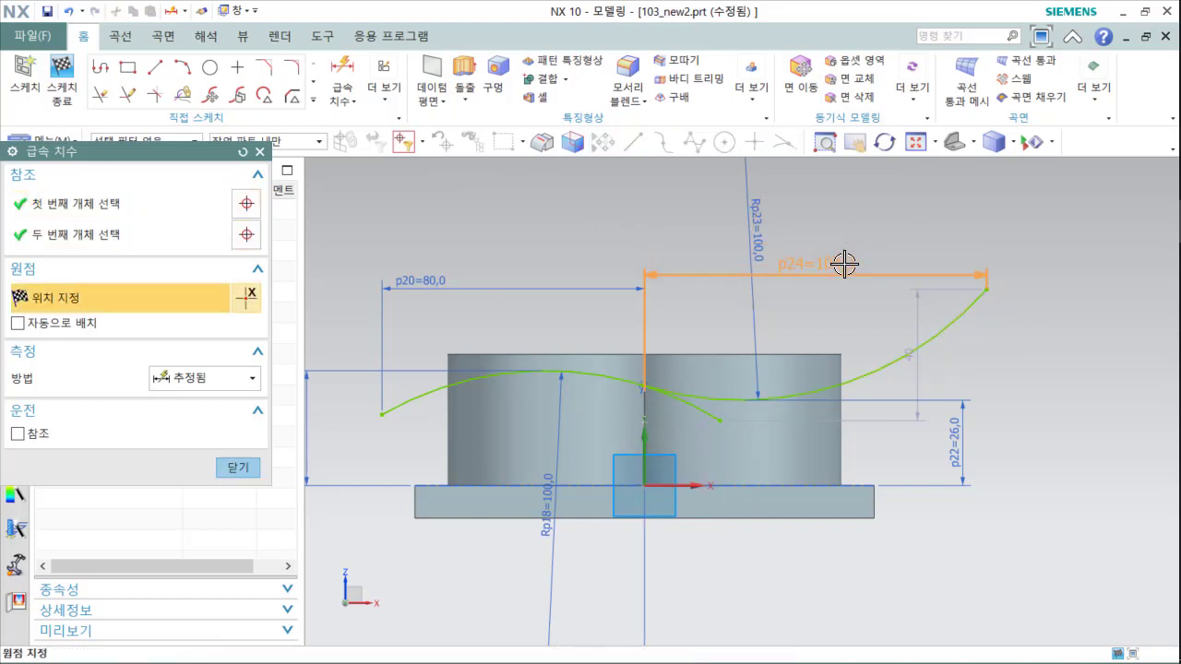
{"action": "left_click", "coordinate": [829, 276]}
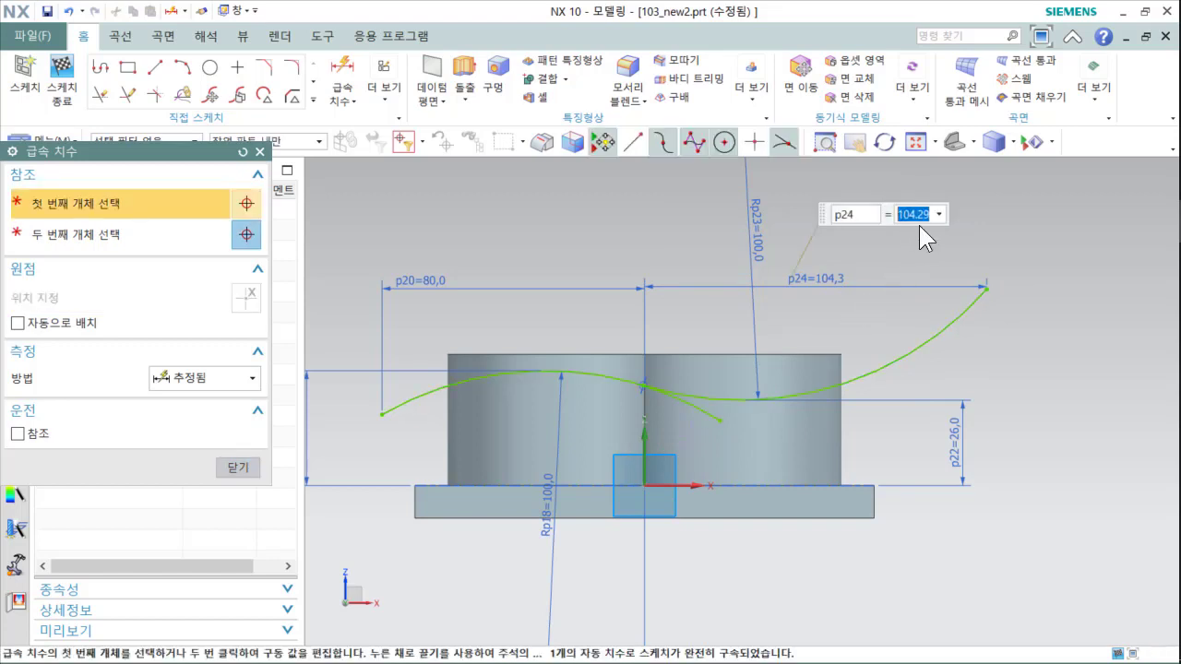
{"action": "key", "text": "Return"}
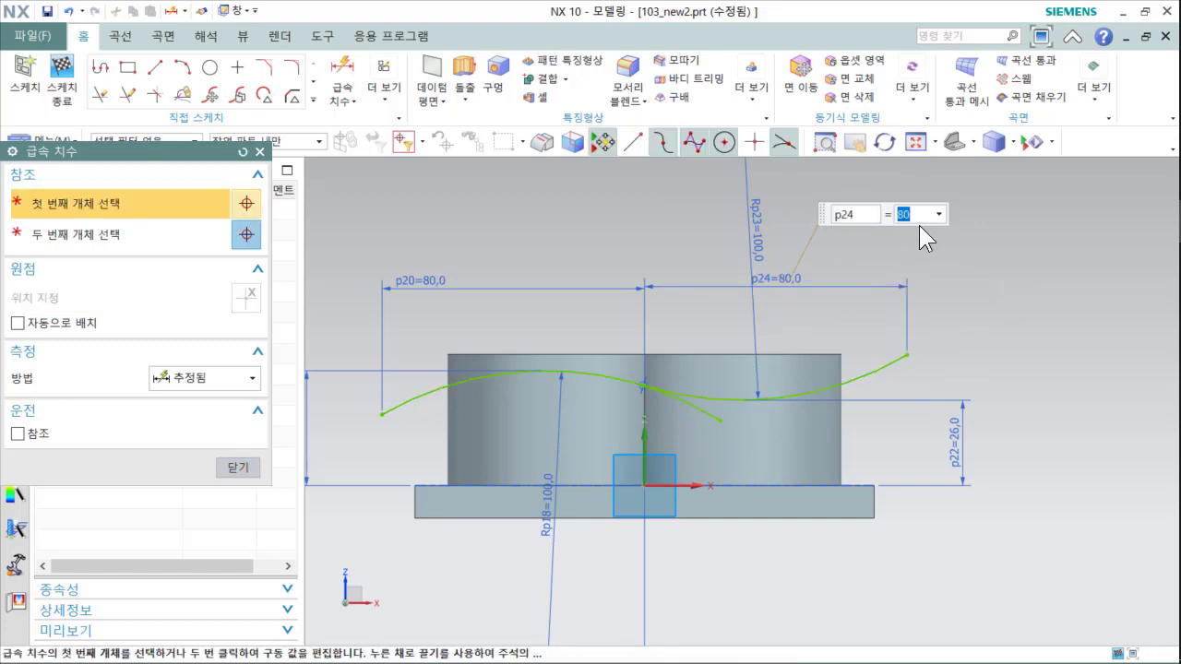
{"action": "left_click", "coordinate": [886, 384]}
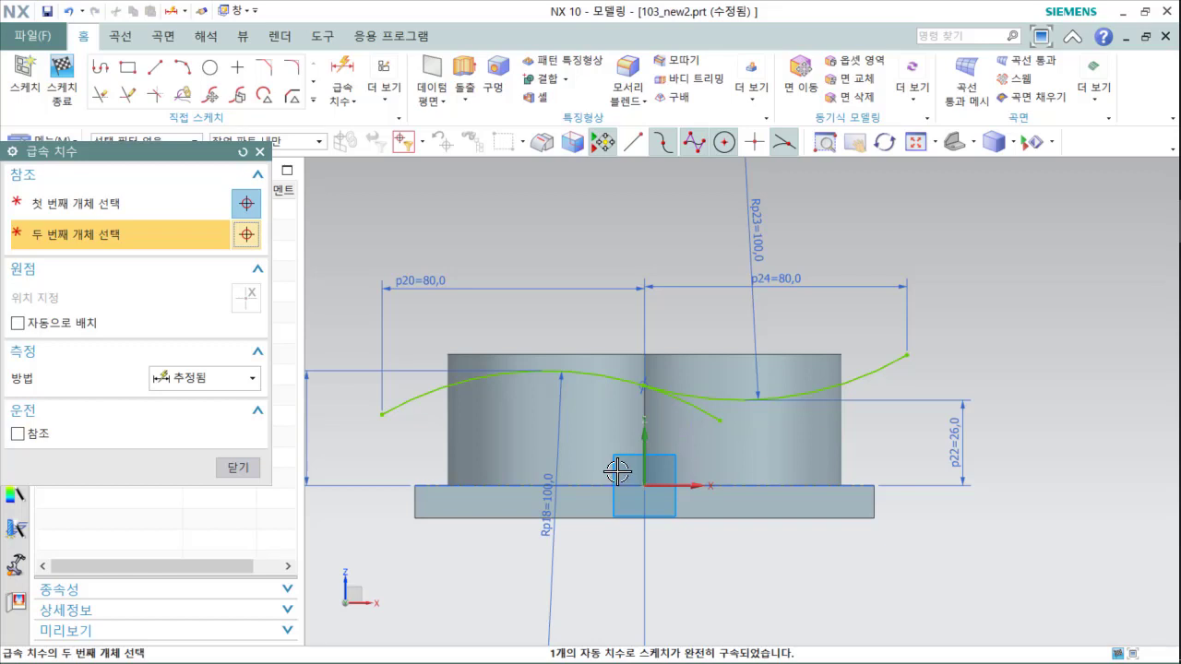
Step: Trim the first arc's excess beyond its tangent point with the second arc and finish the sketch
{"action": "scroll", "coordinate": [618, 471], "scroll_direction": "up", "scroll_amount": 2}
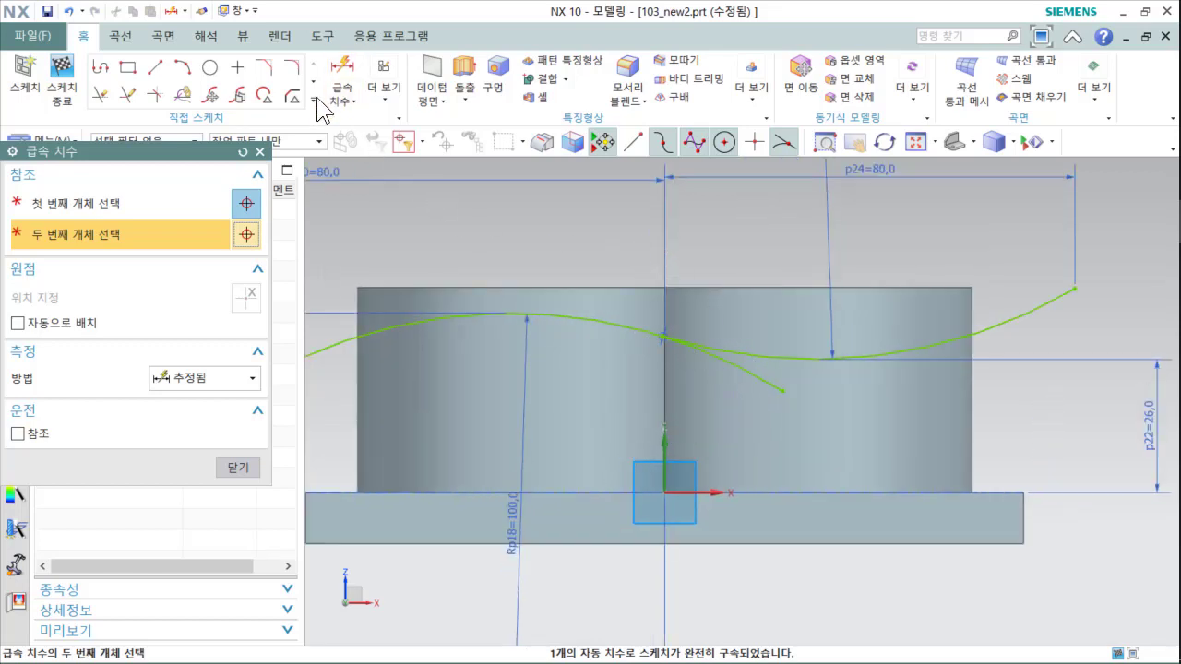
{"action": "left_click", "coordinate": [100, 95]}
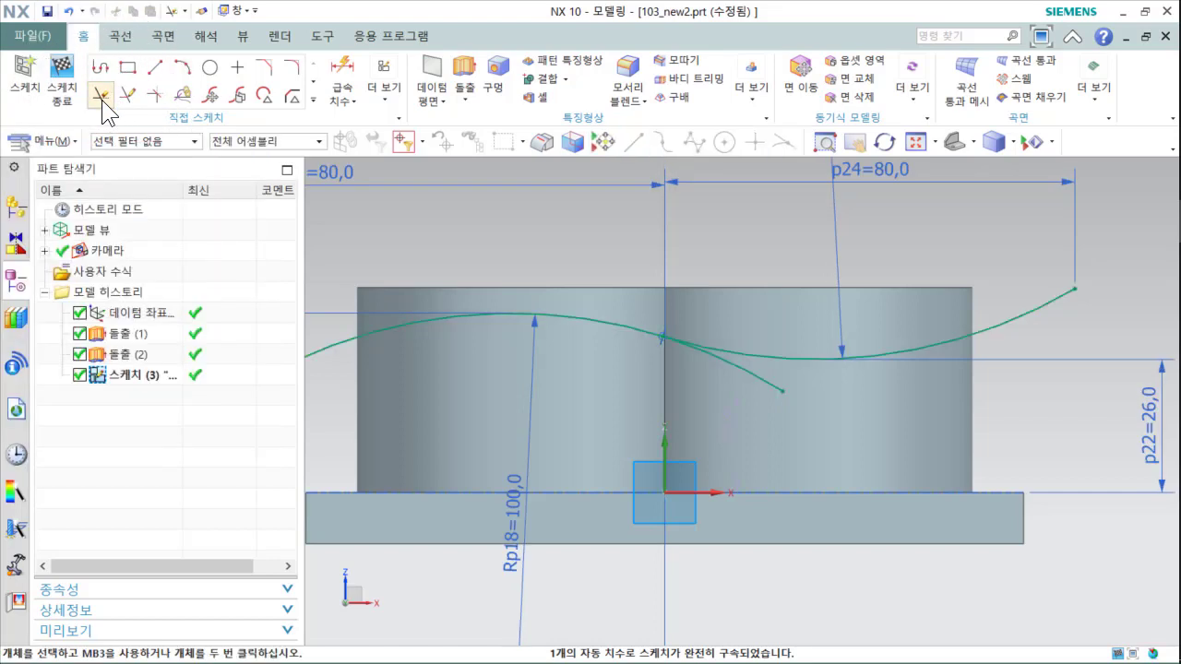
{"action": "left_click", "coordinate": [739, 386]}
{"action": "scroll", "coordinate": [643, 377], "scroll_direction": "up", "scroll_amount": 6}
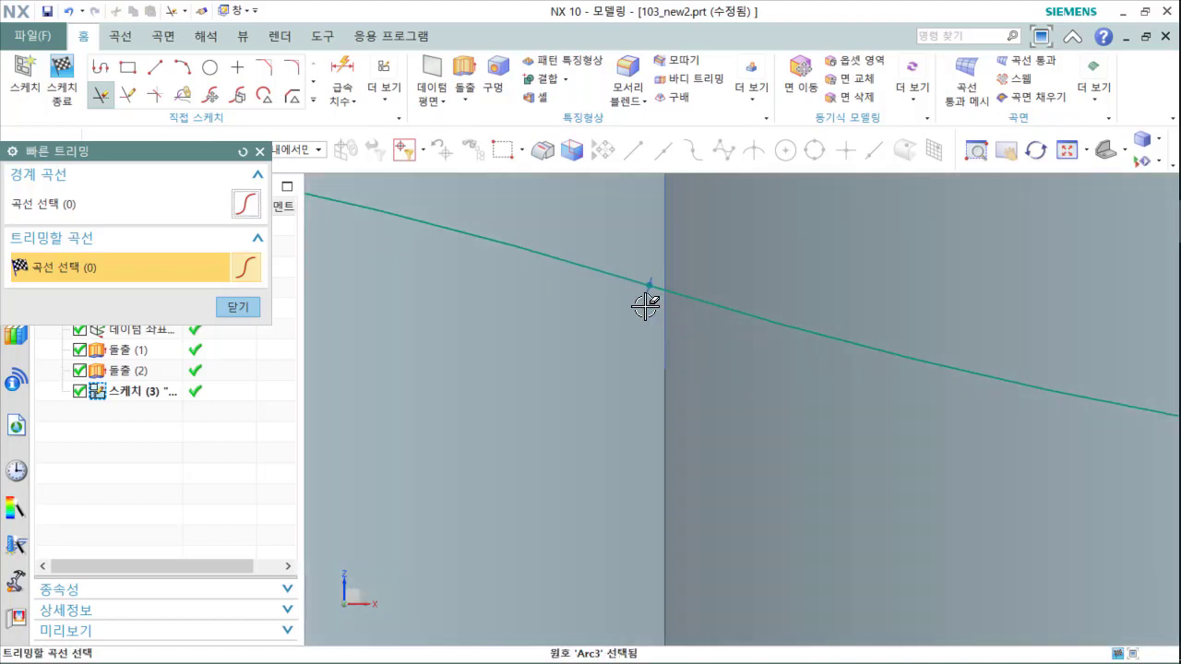
{"action": "scroll", "coordinate": [644, 308], "scroll_direction": "down", "scroll_amount": 6}
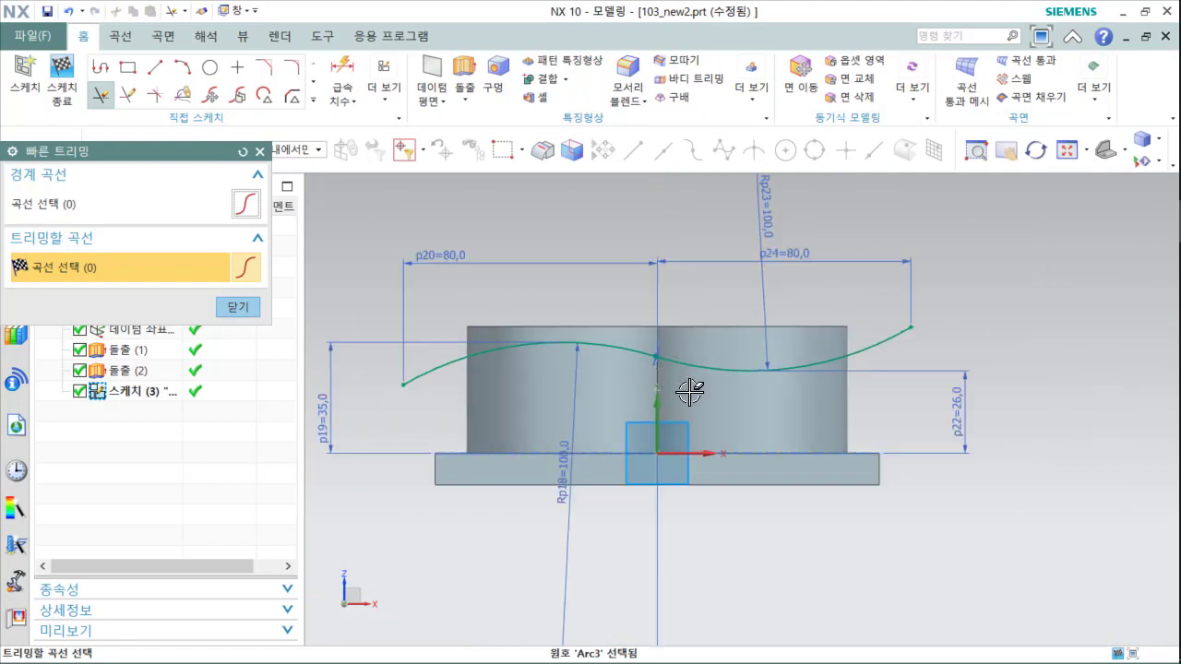
{"action": "middle_click_drag", "start_coordinate": [727, 423], "coordinate": [791, 422], "text": "shift"}
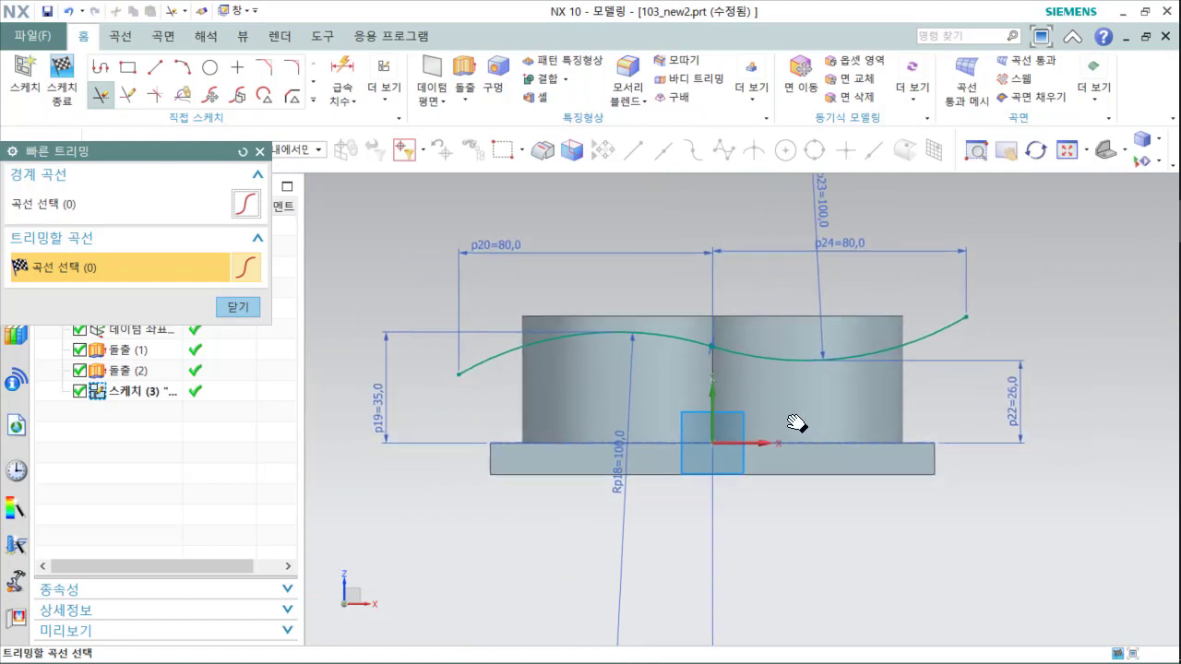
{"action": "left_click", "coordinate": [238, 306]}
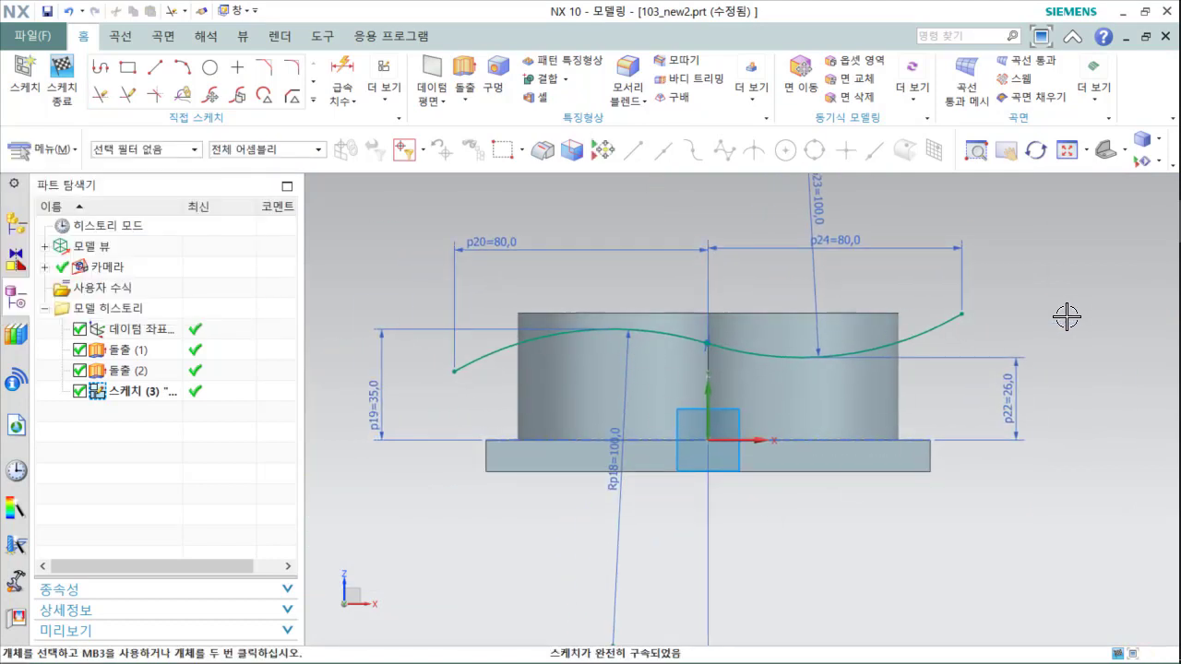
{"action": "middle_click_drag", "start_coordinate": [1027, 363], "coordinate": [998, 389], "text": "shift"}
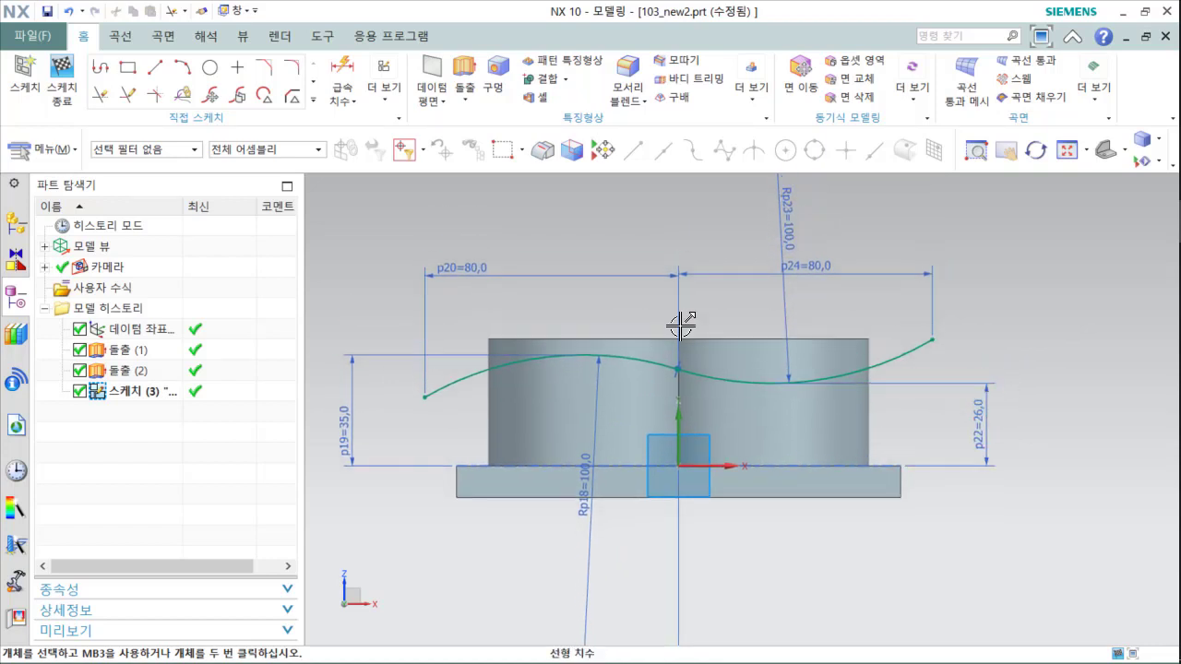
{"action": "left_click", "coordinate": [63, 92]}
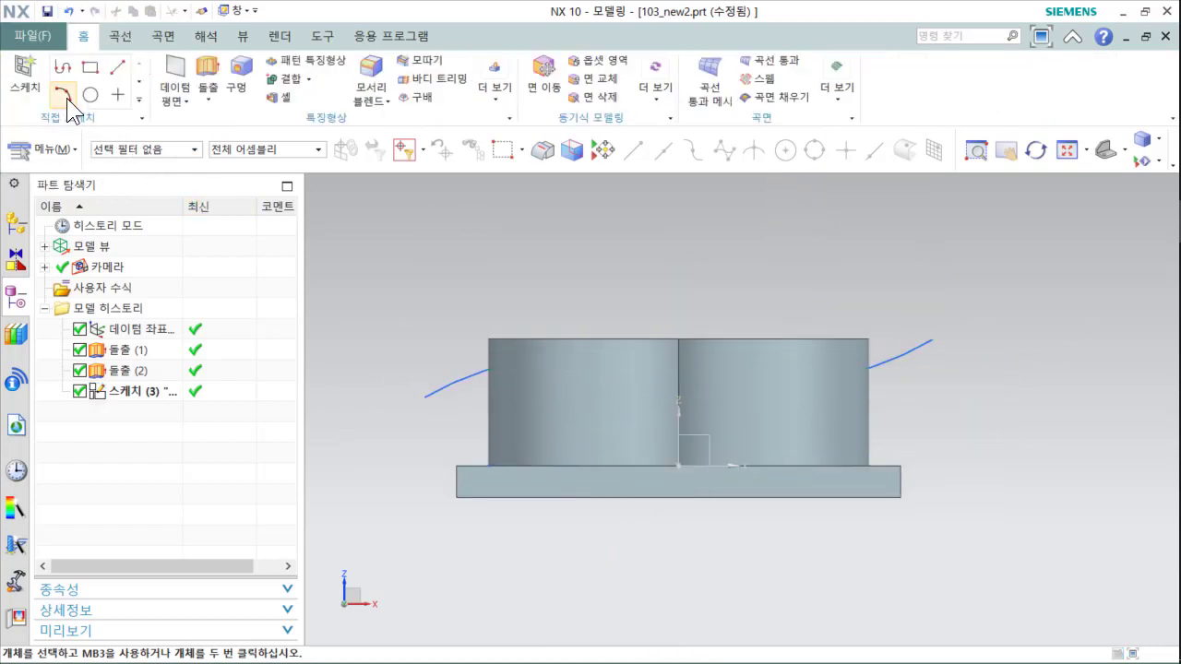
Step: Create an on-path sketch normal to the tangent arc chain, placed at 0% arc length on the chain's right end
{"action": "middle_click_drag", "start_coordinate": [664, 369], "coordinate": [664, 397]}
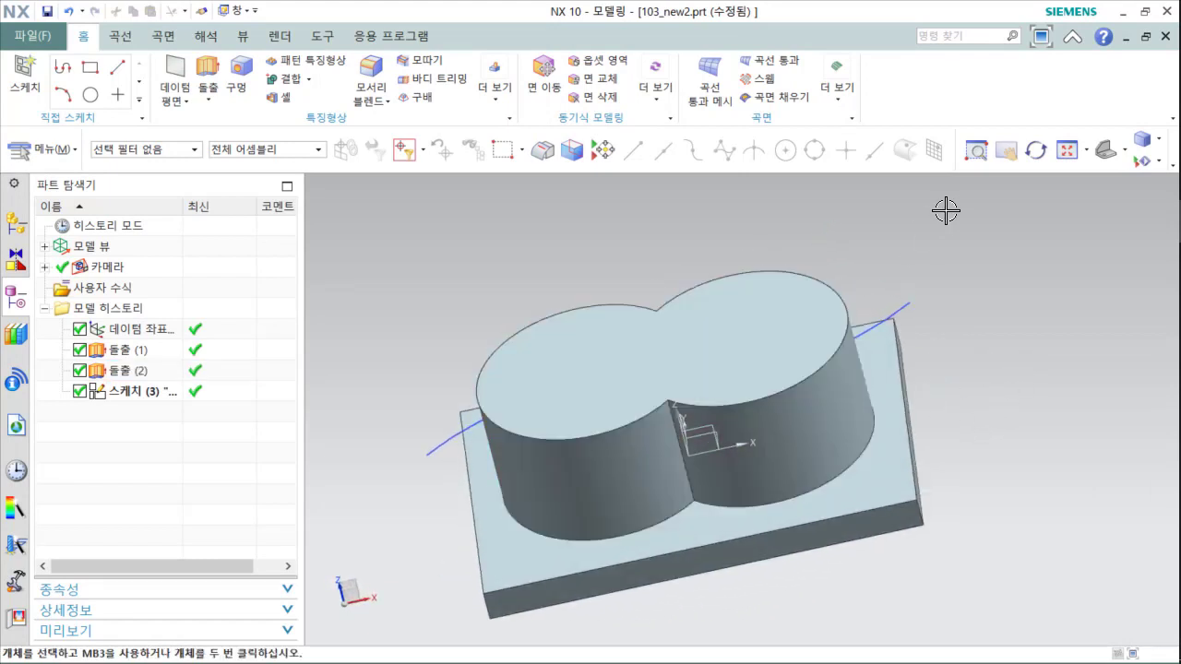
{"action": "mouse_move", "coordinate": [914, 264]}
{"action": "middle_mouse_down"}
{"action": "mouse_move", "coordinate": [886, 335]}
{"action": "mouse_move", "coordinate": [886, 308]}
{"action": "mouse_move", "coordinate": [894, 323]}
{"action": "mouse_move", "coordinate": [912, 280]}
{"action": "mouse_move", "coordinate": [899, 279]}
{"action": "middle_mouse_up"}
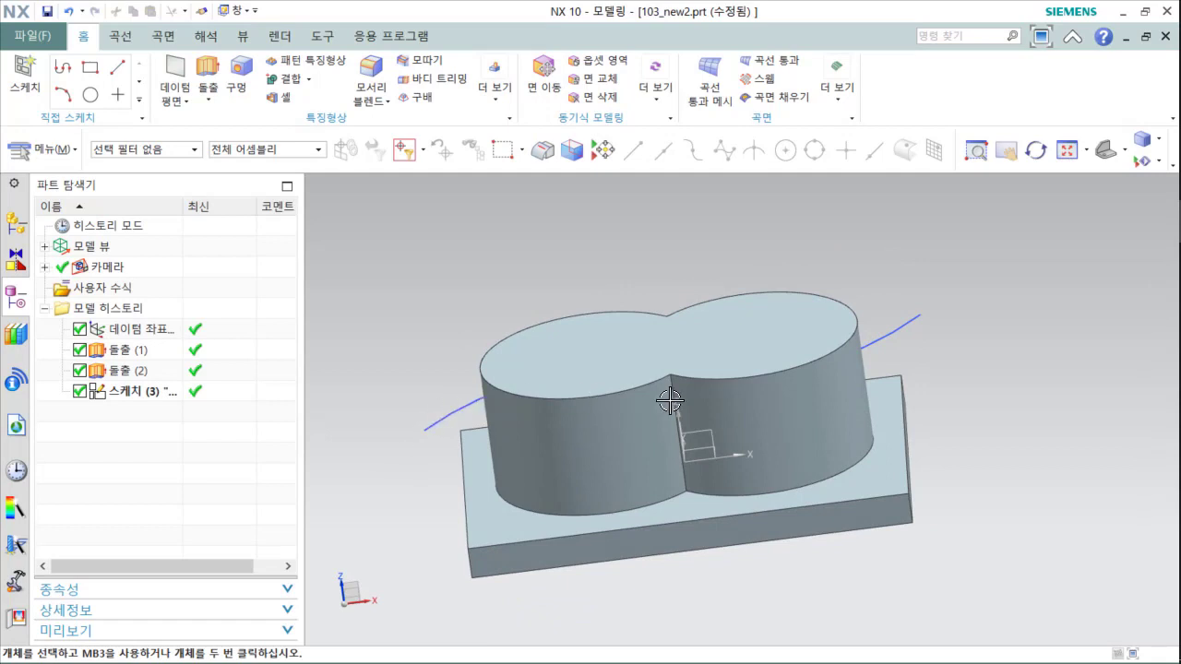
{"action": "middle_click_drag", "start_coordinate": [1010, 263], "coordinate": [900, 323]}
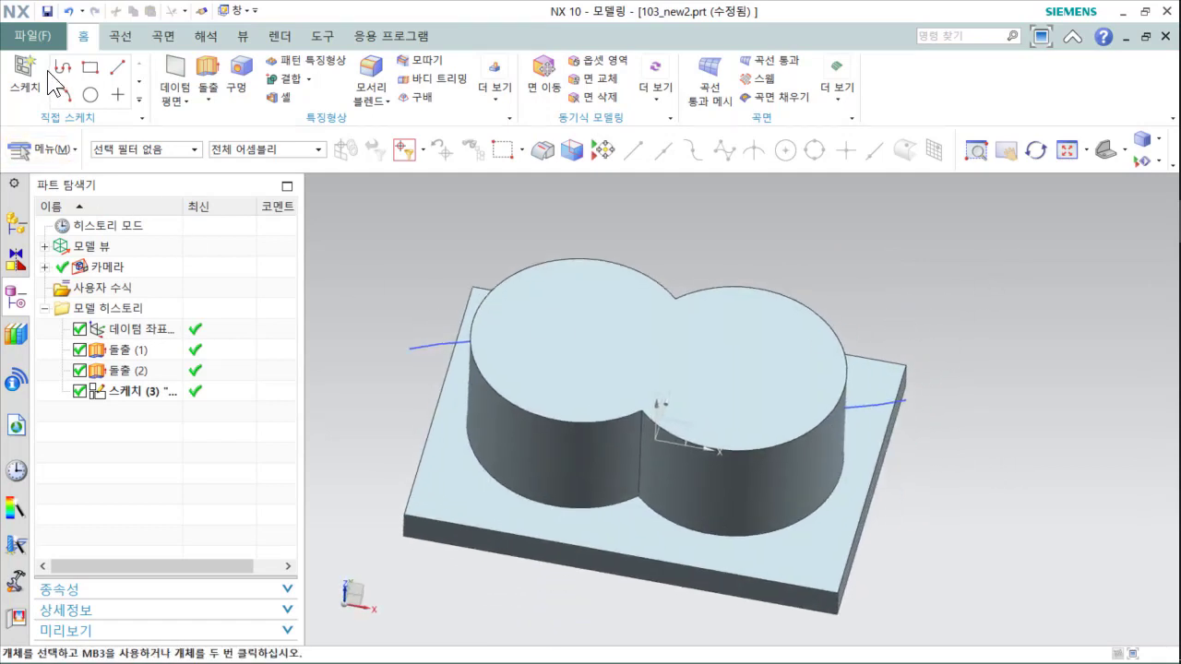
{"action": "left_click", "coordinate": [20, 83]}
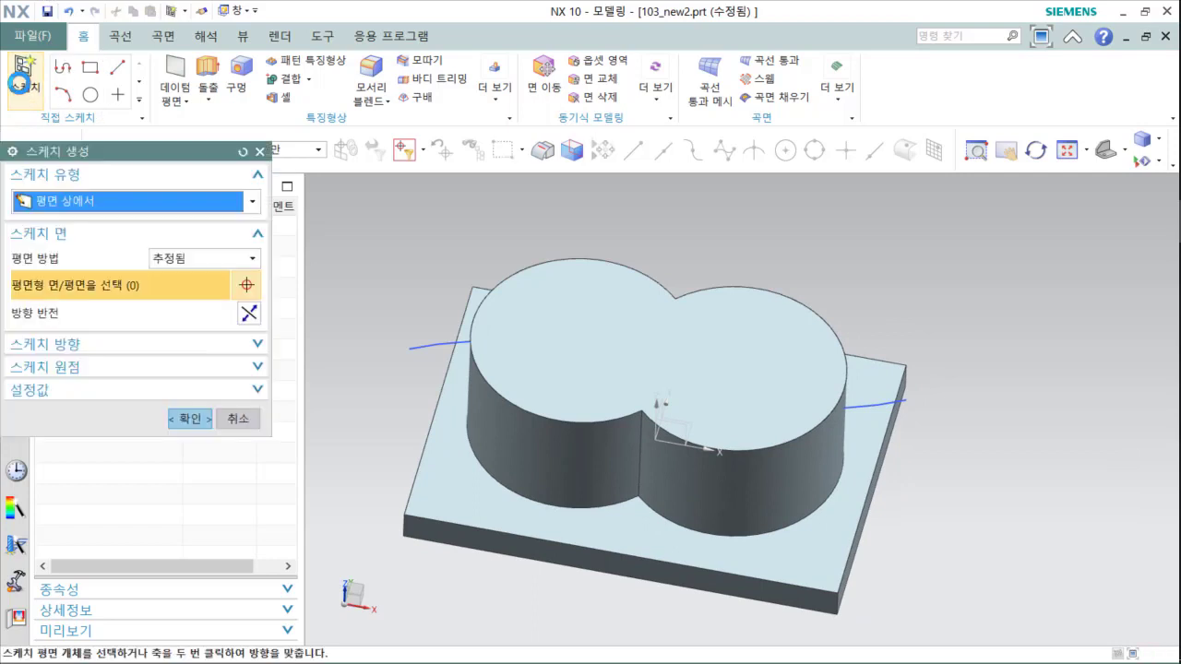
{"action": "left_click", "coordinate": [78, 203]}
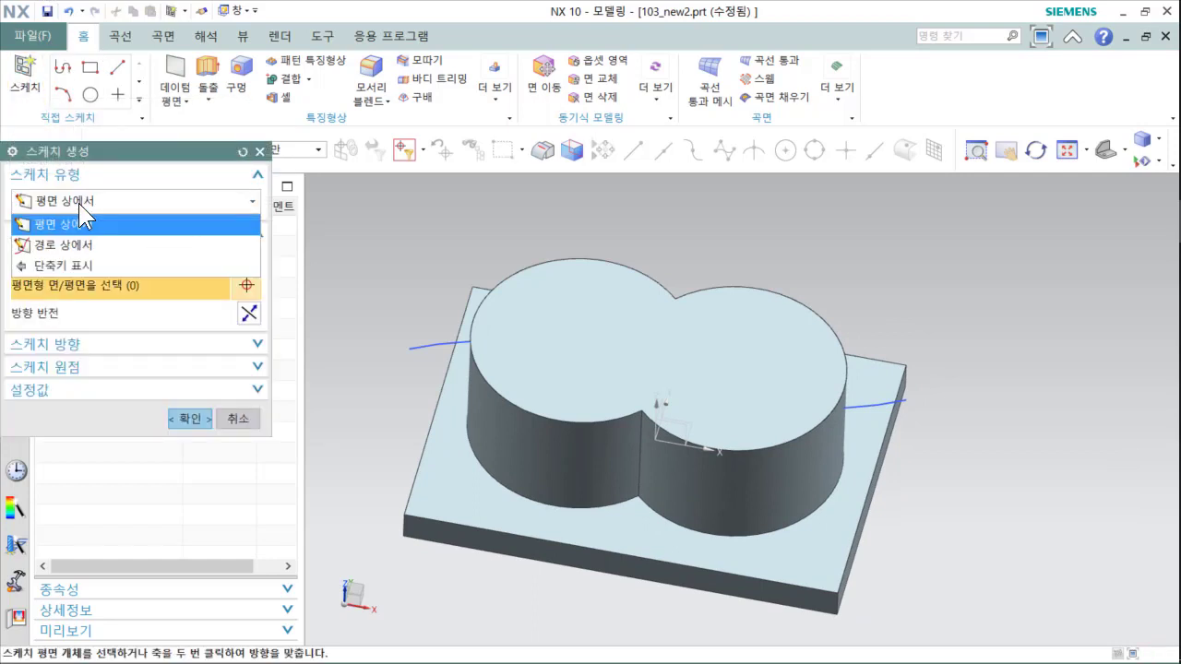
{"action": "left_click", "coordinate": [110, 242]}
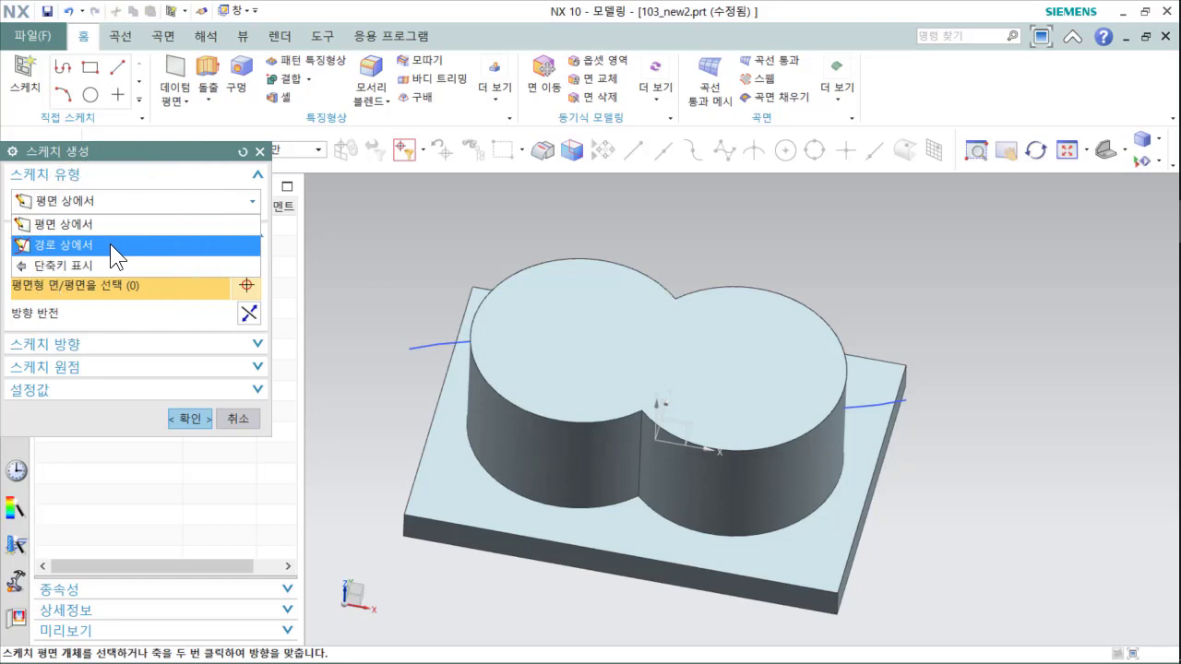
{"action": "left_click", "coordinate": [110, 244]}
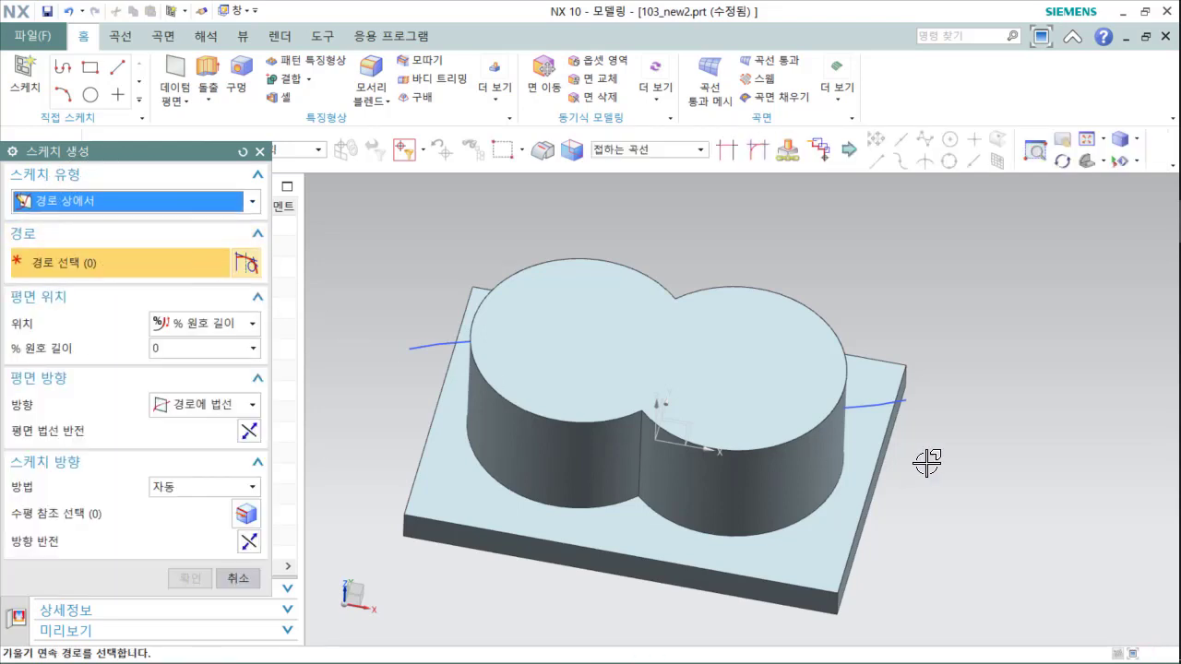
{"action": "left_click", "coordinate": [870, 404]}
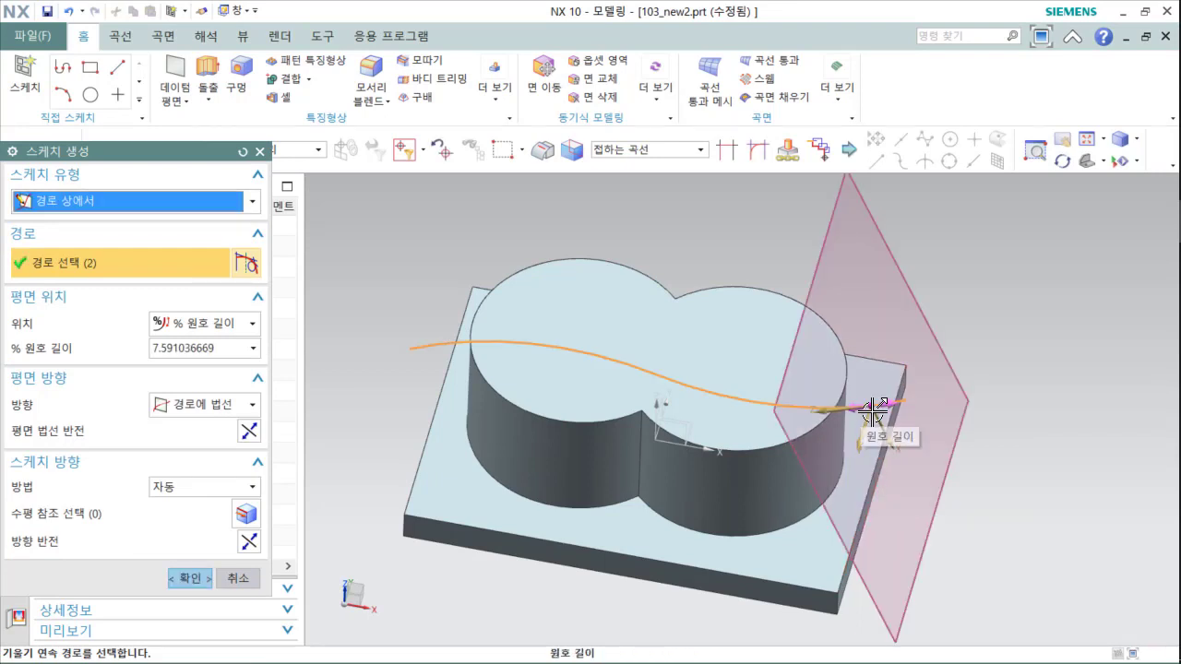
{"action": "left_click_drag", "start_coordinate": [877, 406], "coordinate": [916, 393]}
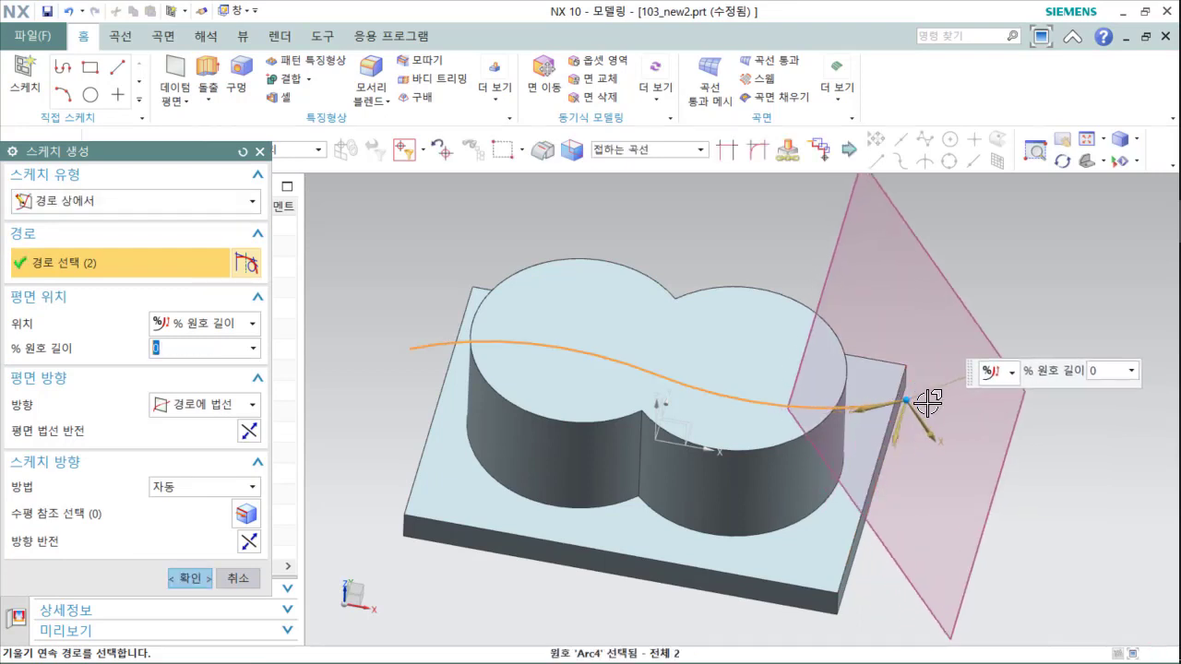
{"action": "middle_click_drag", "start_coordinate": [928, 396], "coordinate": [920, 362]}
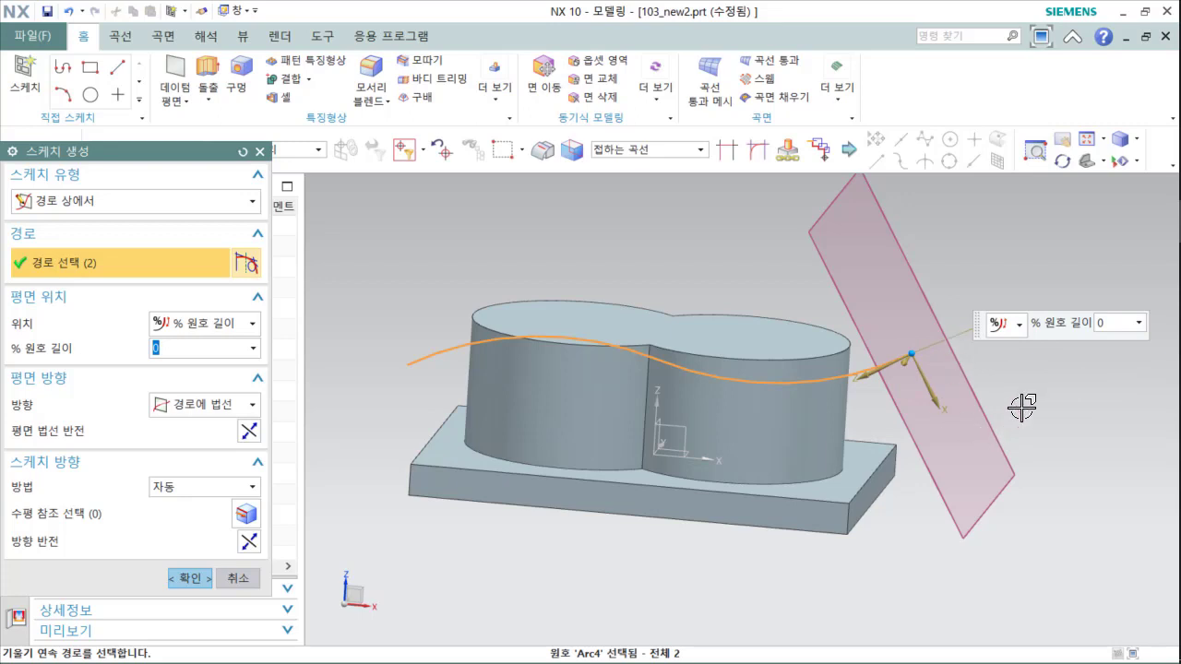
{"action": "left_click", "coordinate": [193, 580]}
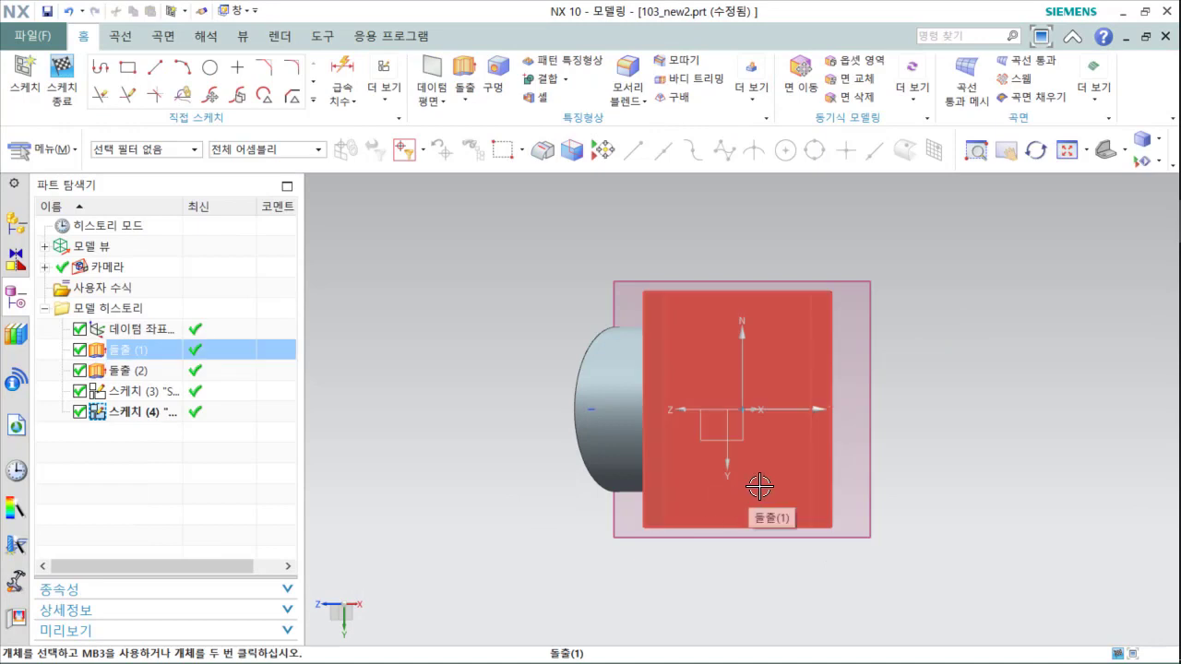
Step: Display the model as static wireframe and orient the view flat from below, with the new sketch plane beside the plate
{"action": "mouse_move", "coordinate": [835, 437]}
{"action": "middle_mouse_down"}
{"action": "mouse_move", "coordinate": [818, 473]}
{"action": "mouse_move", "coordinate": [827, 532]}
{"action": "mouse_move", "coordinate": [836, 526]}
{"action": "middle_mouse_up"}
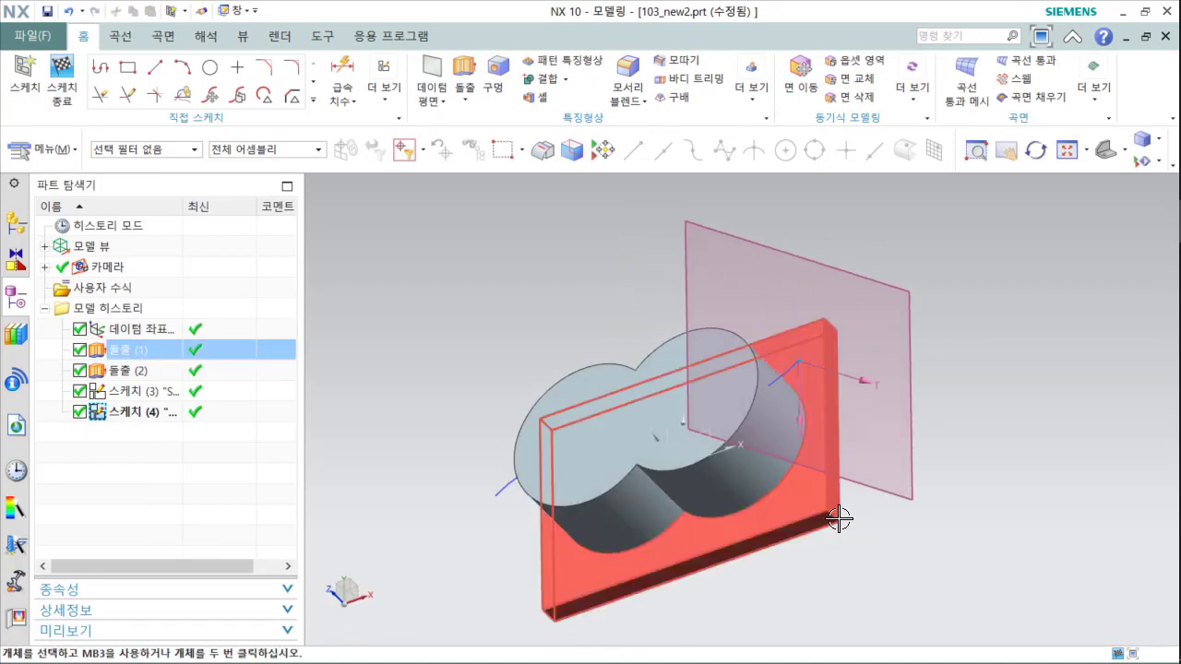
{"action": "key", "text": "F8"}
{"action": "middle_click_drag", "start_coordinate": [854, 474], "coordinate": [818, 335]}
{"action": "middle_click_drag", "start_coordinate": [818, 473], "coordinate": [812, 420]}
{"action": "key", "text": "F8"}
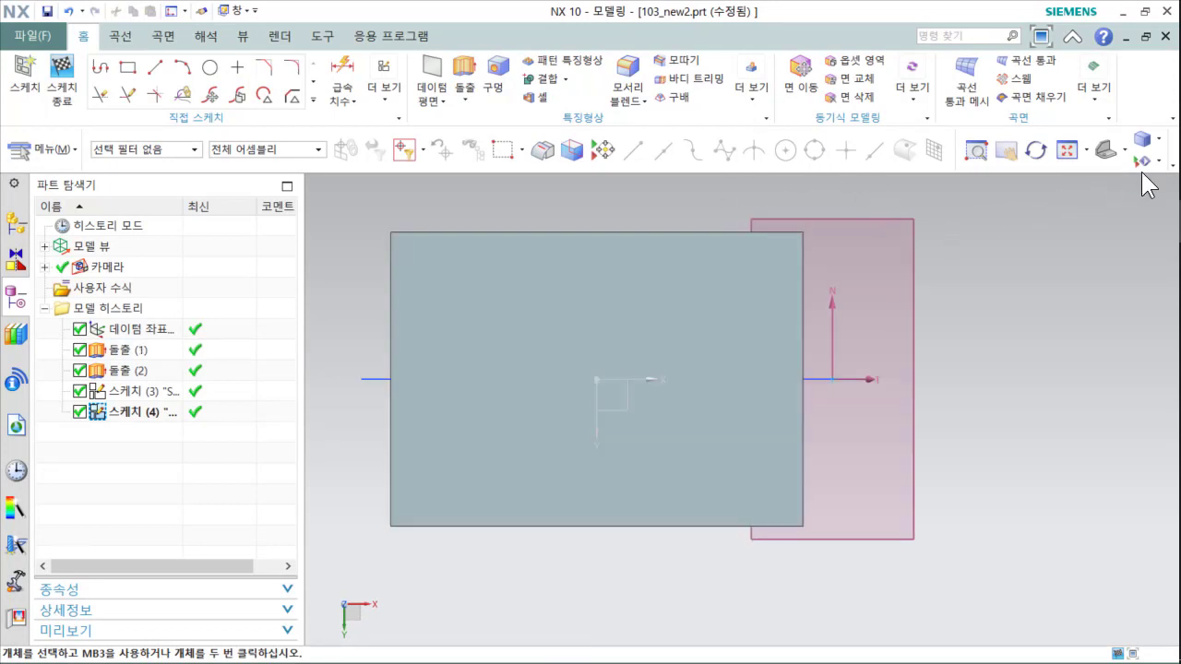
{"action": "left_click", "coordinate": [1158, 140]}
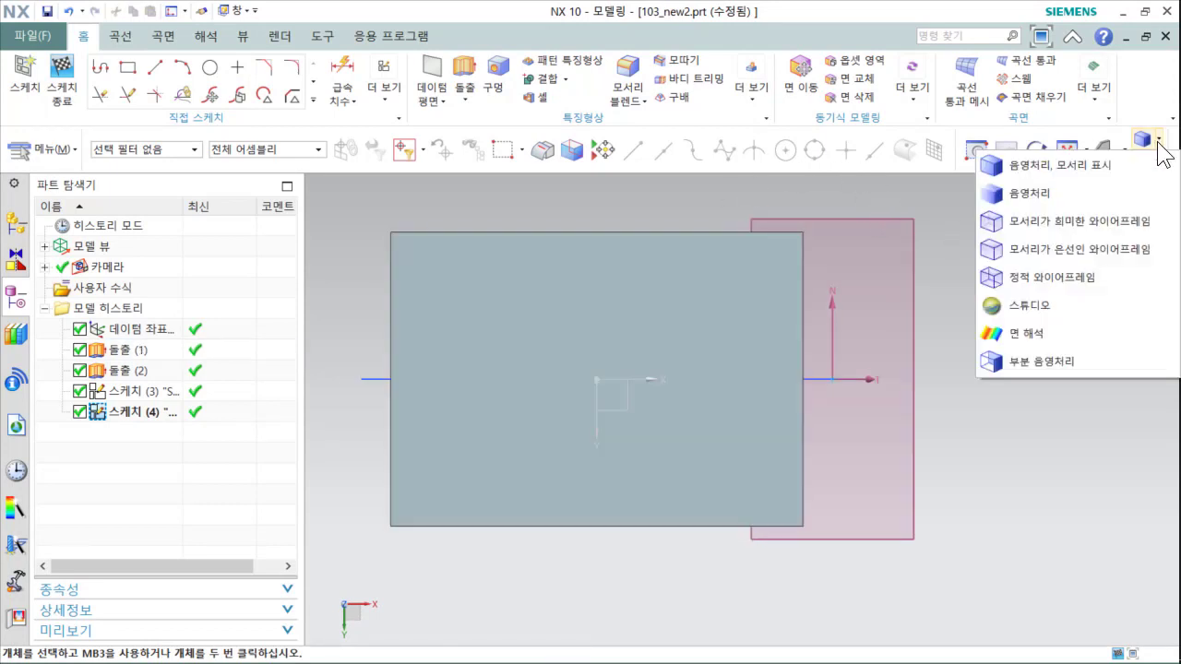
{"action": "left_click", "coordinate": [1038, 282]}
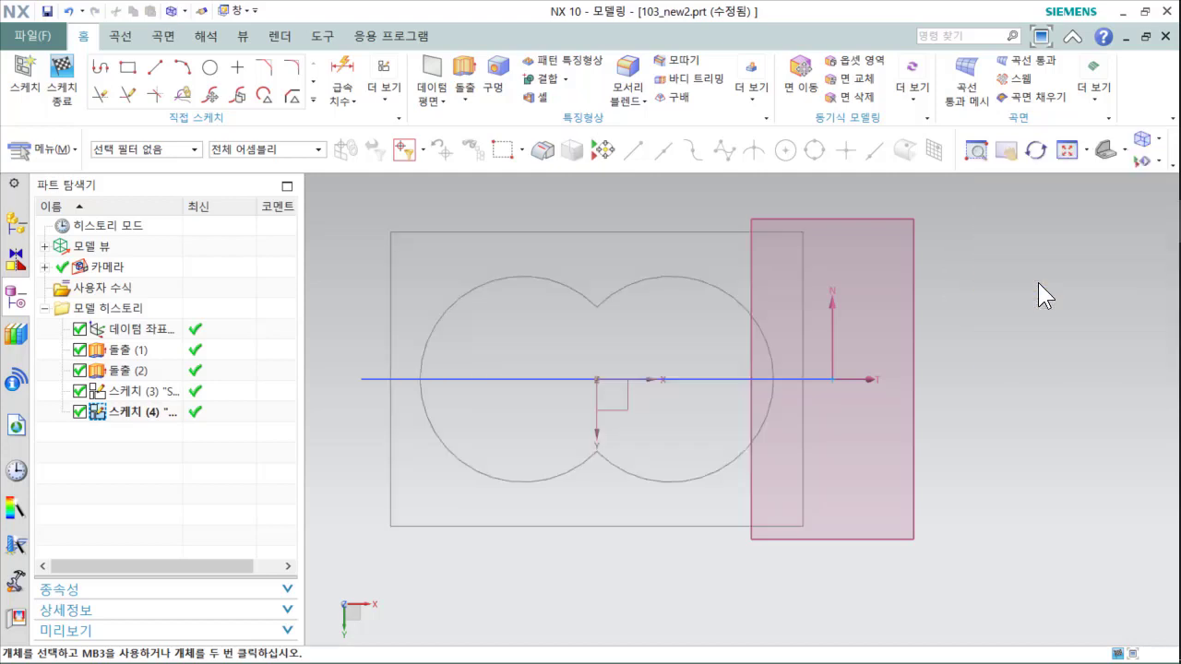
{"action": "mouse_move", "coordinate": [877, 373]}
{"action": "middle_mouse_down", "text": "shift"}
{"action": "mouse_move", "coordinate": [801, 453]}
{"action": "mouse_move", "coordinate": [839, 422]}
{"action": "middle_mouse_up", "text": "shift"}
{"action": "key", "text": "F8"}
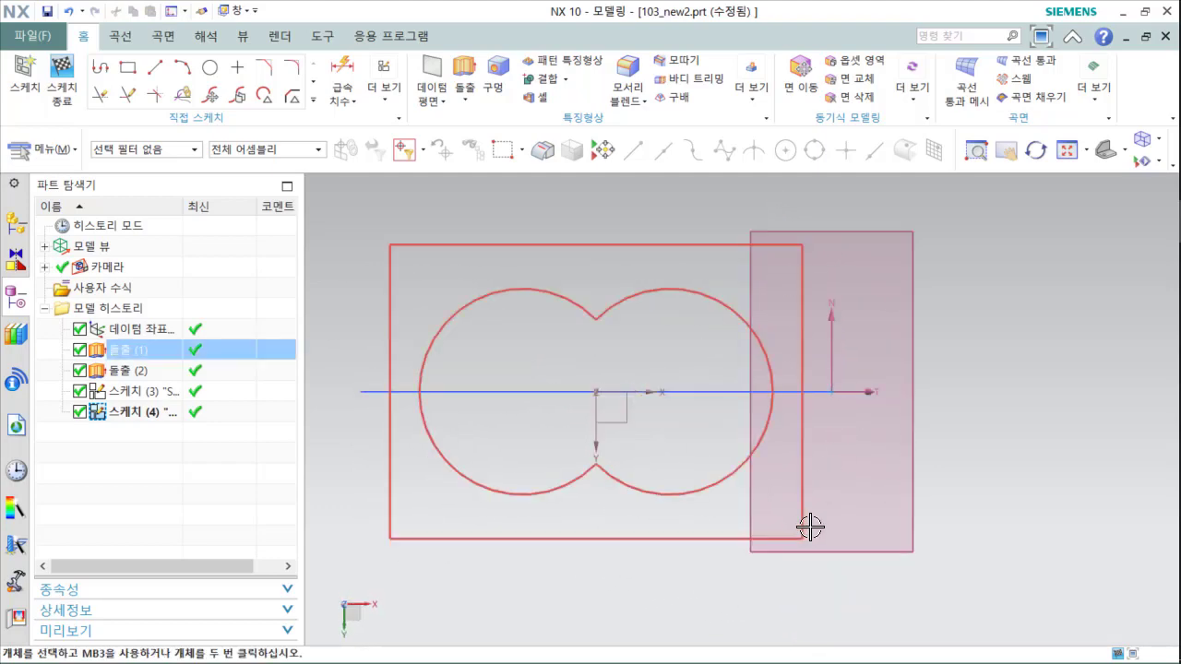
{"action": "mouse_move", "coordinate": [883, 308]}
{"action": "middle_mouse_down"}
{"action": "mouse_move", "coordinate": [891, 415]}
{"action": "mouse_move", "coordinate": [880, 337]}
{"action": "mouse_move", "coordinate": [897, 318]}
{"action": "middle_mouse_up"}
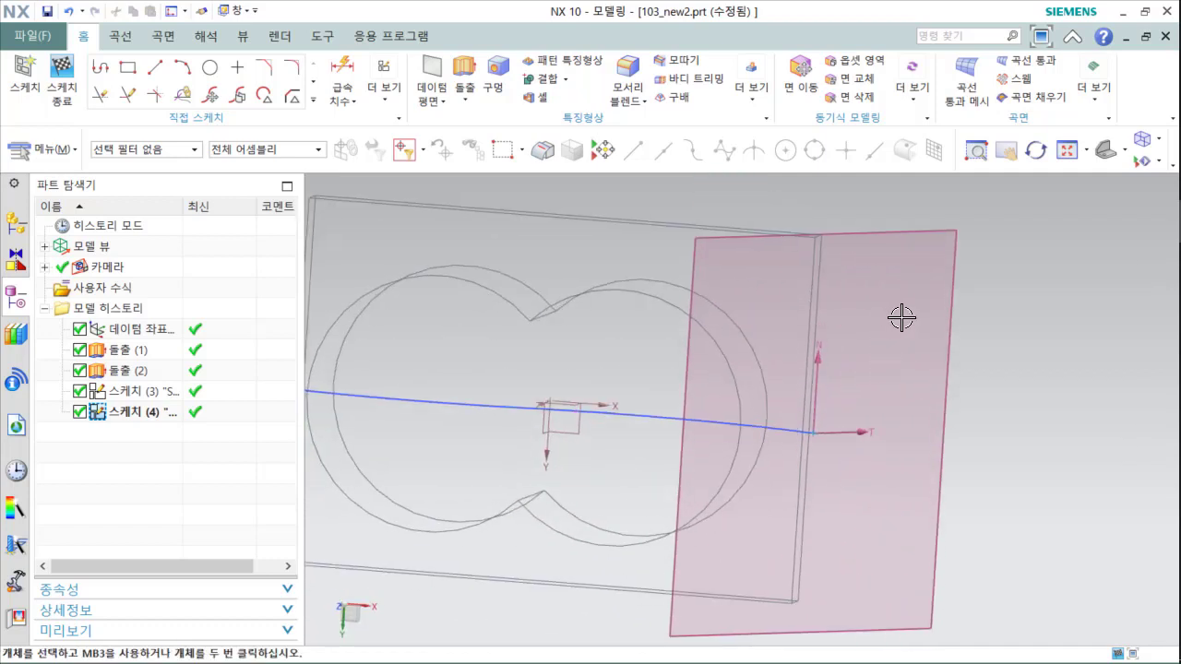
{"action": "key", "text": "F8"}
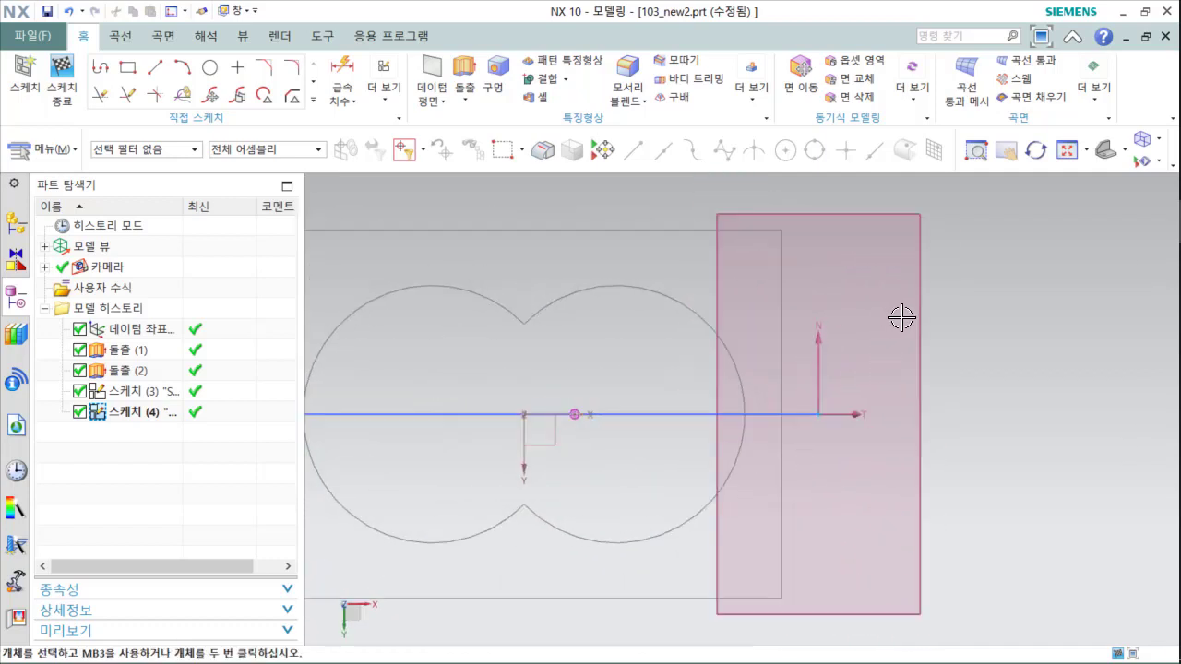
Step: Draw an arc by center and endpoints beyond the sketch plane, centered on the horizontal axis, with a radius of about 65.7 mm
{"action": "left_click", "coordinate": [184, 68]}
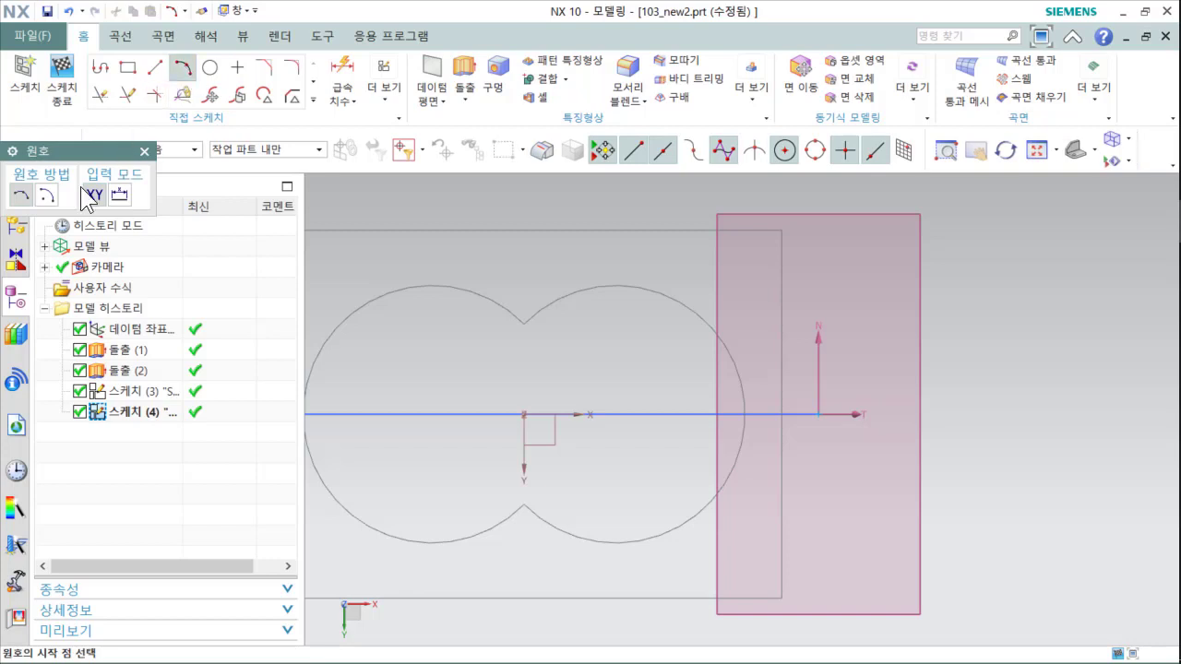
{"action": "left_click", "coordinate": [43, 196]}
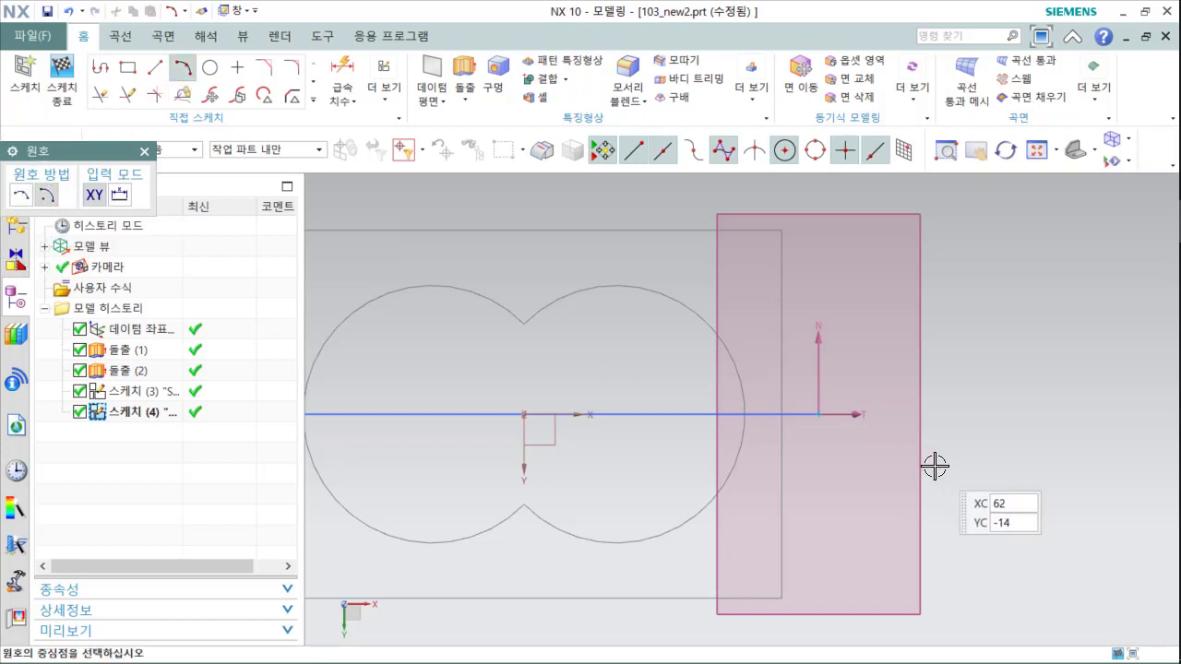
{"action": "left_click", "coordinate": [1033, 412]}
{"action": "left_click", "coordinate": [927, 287]}
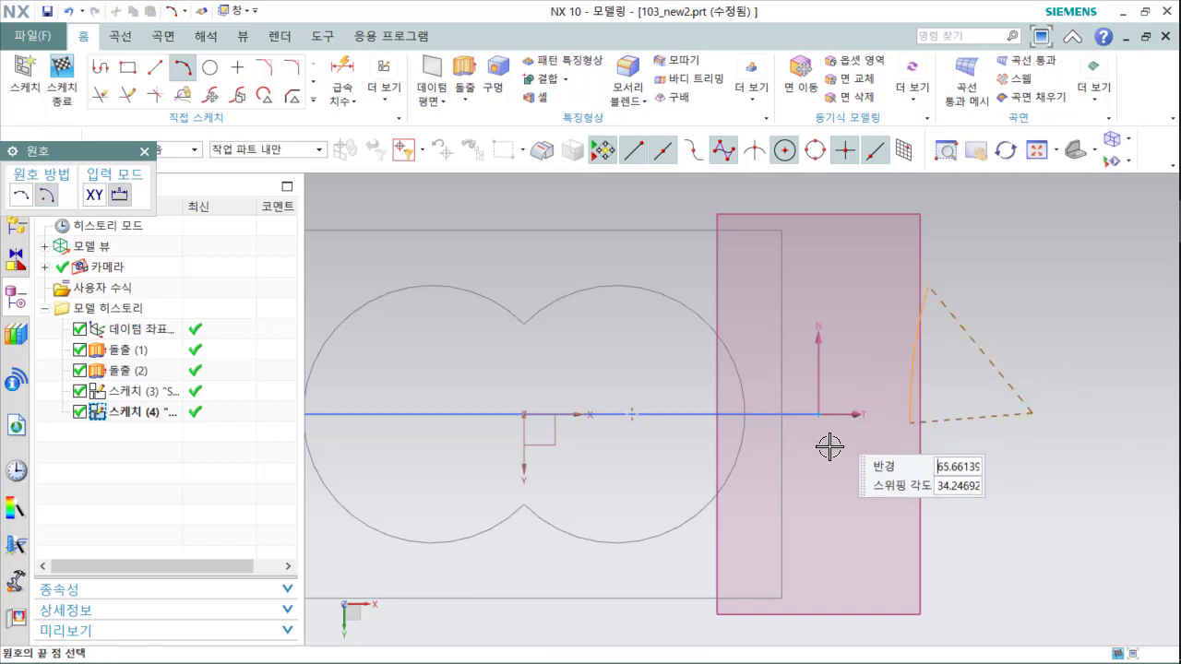
{"action": "left_click", "coordinate": [923, 572]}
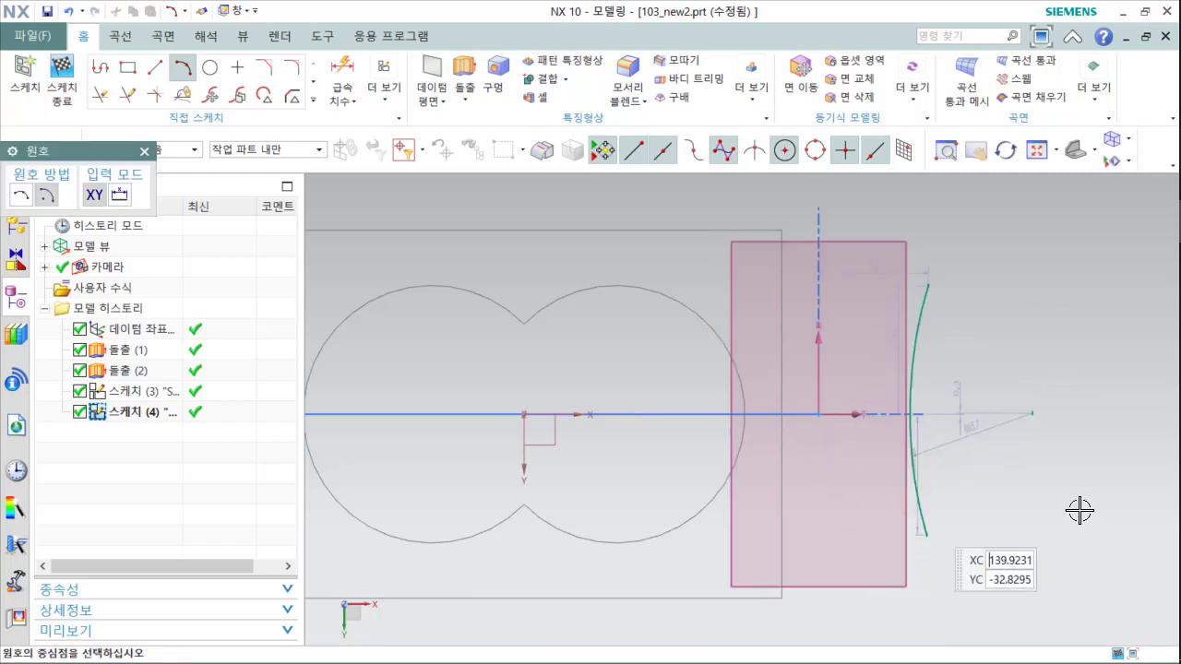
{"action": "key", "text": "Escape"}
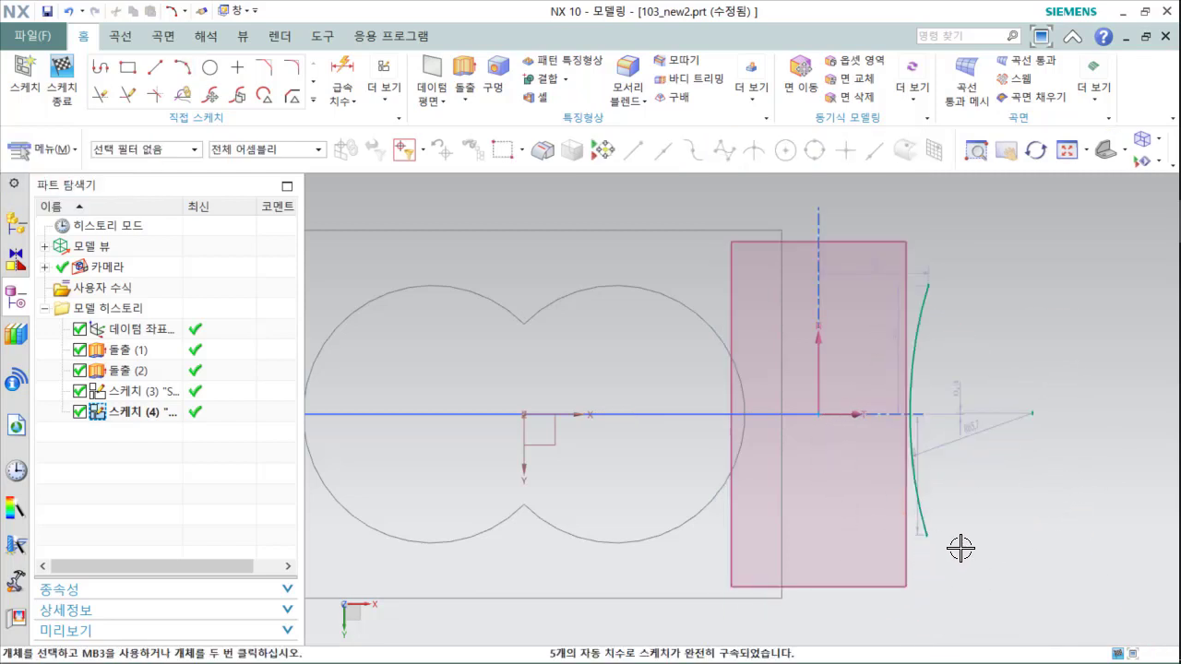
{"action": "middle_click_drag", "start_coordinate": [997, 531], "coordinate": [965, 521], "text": "shift"}
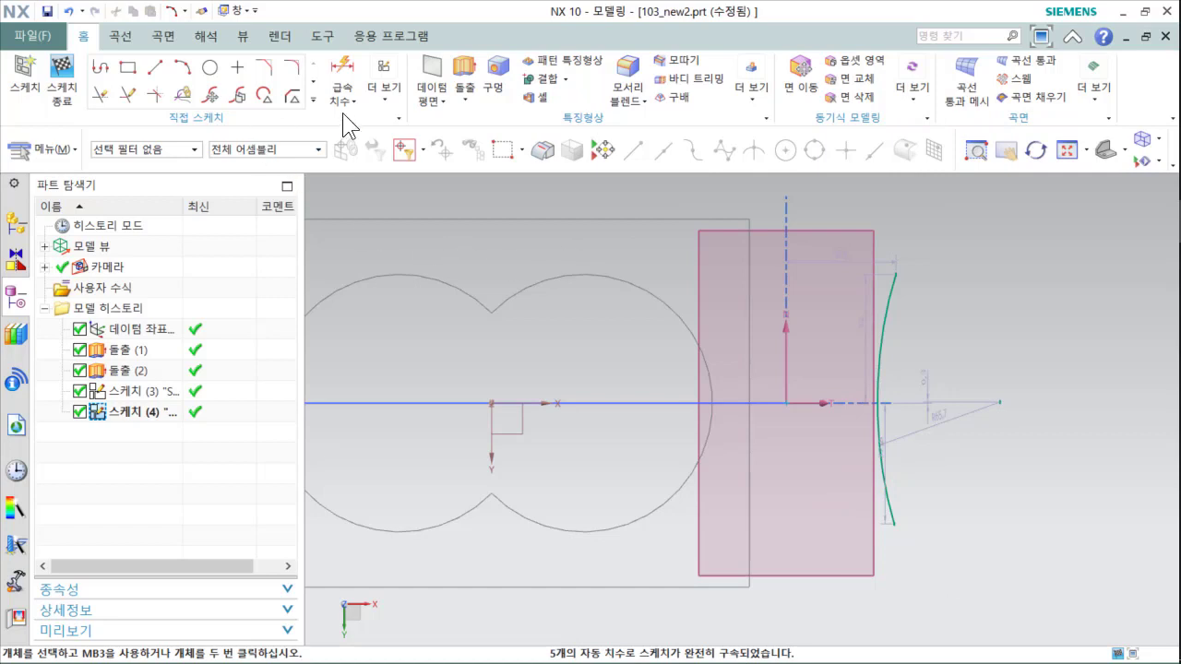
{"action": "left_click", "coordinate": [312, 99]}
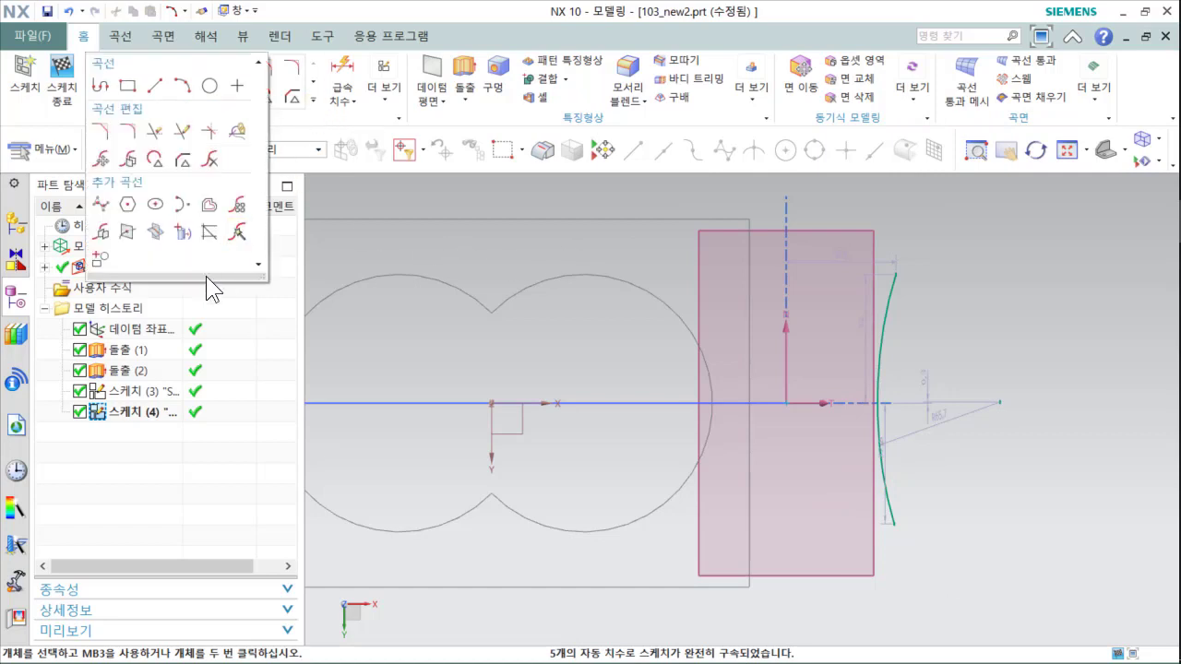
{"action": "left_click", "coordinate": [381, 206]}
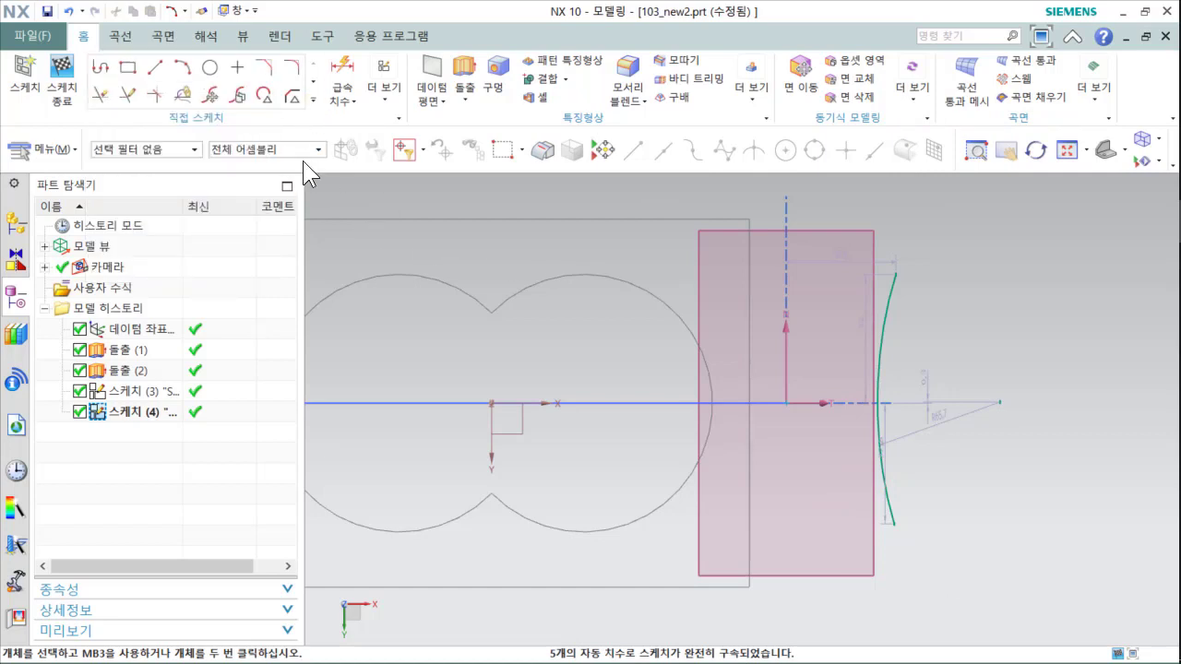
{"action": "left_click", "coordinate": [312, 101]}
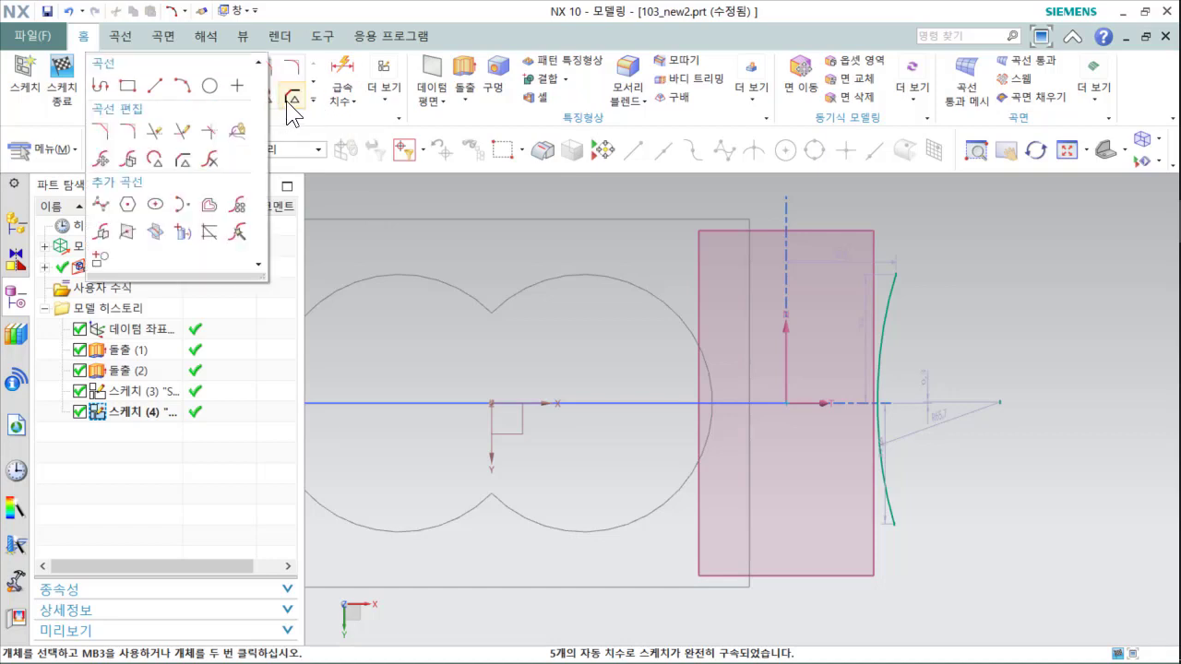
{"action": "left_click", "coordinate": [431, 253]}
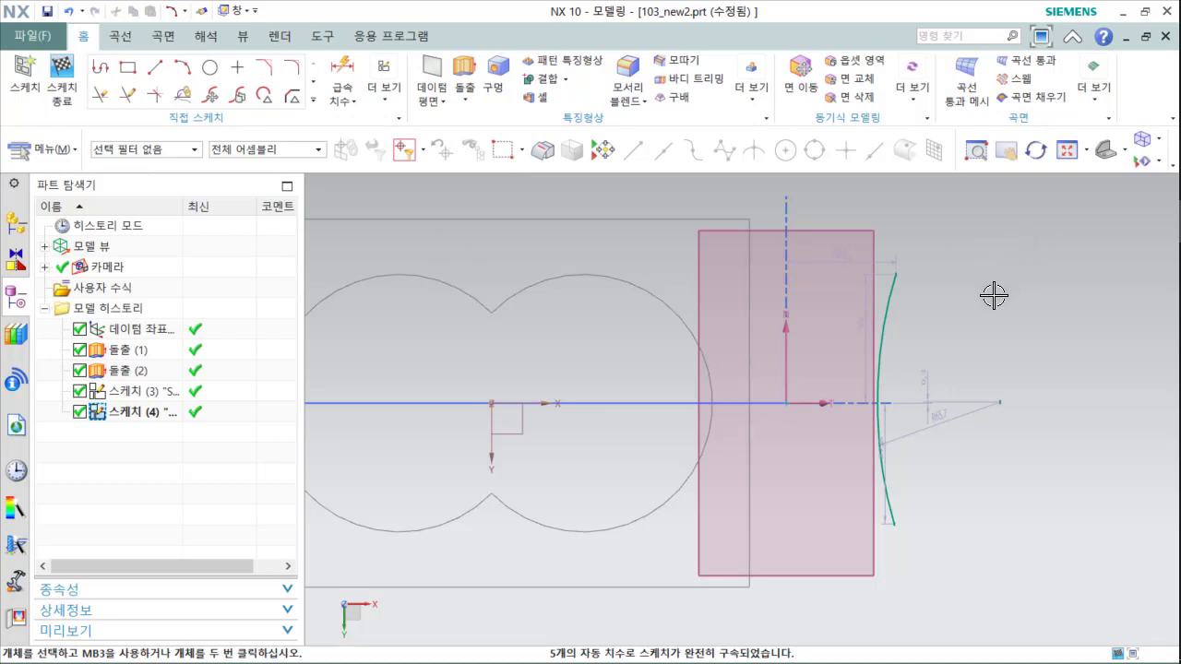
Step: Constrain the arc to pass through the path's end point at the sketch origin with a point-on-curve constraint
{"action": "mouse_move", "coordinate": [994, 296]}
{"action": "middle_mouse_down", "text": "shift"}
{"action": "mouse_move", "coordinate": [976, 309]}
{"action": "mouse_move", "coordinate": [956, 285]}
{"action": "middle_mouse_up", "text": "shift"}
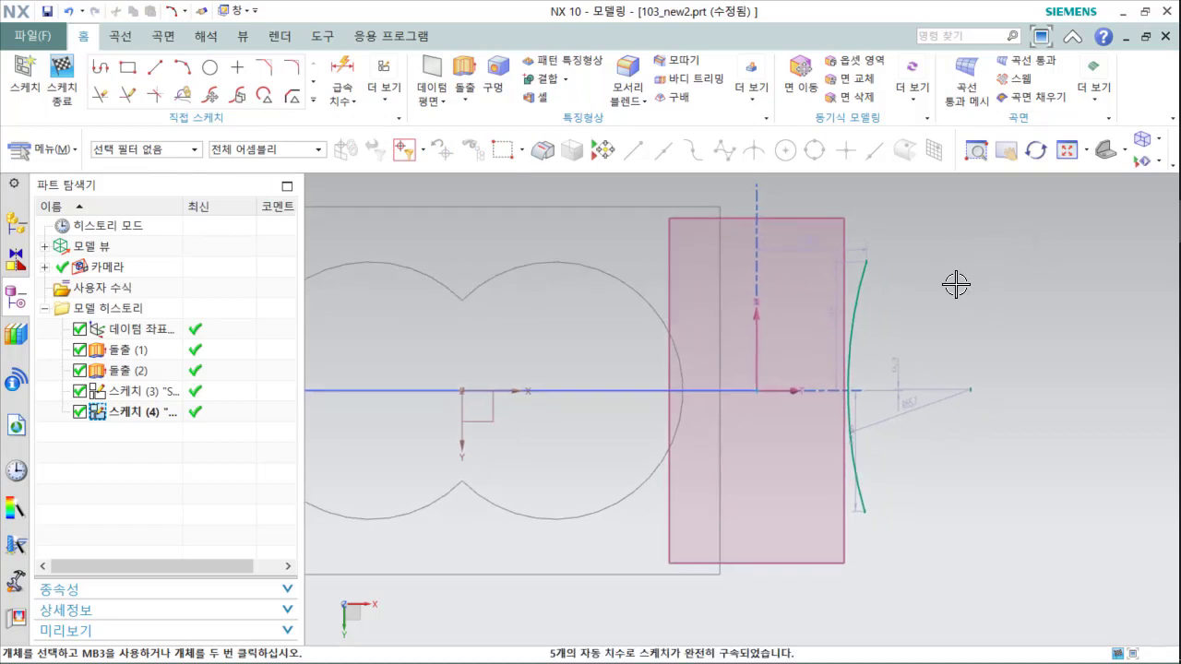
{"action": "left_click", "coordinate": [758, 393]}
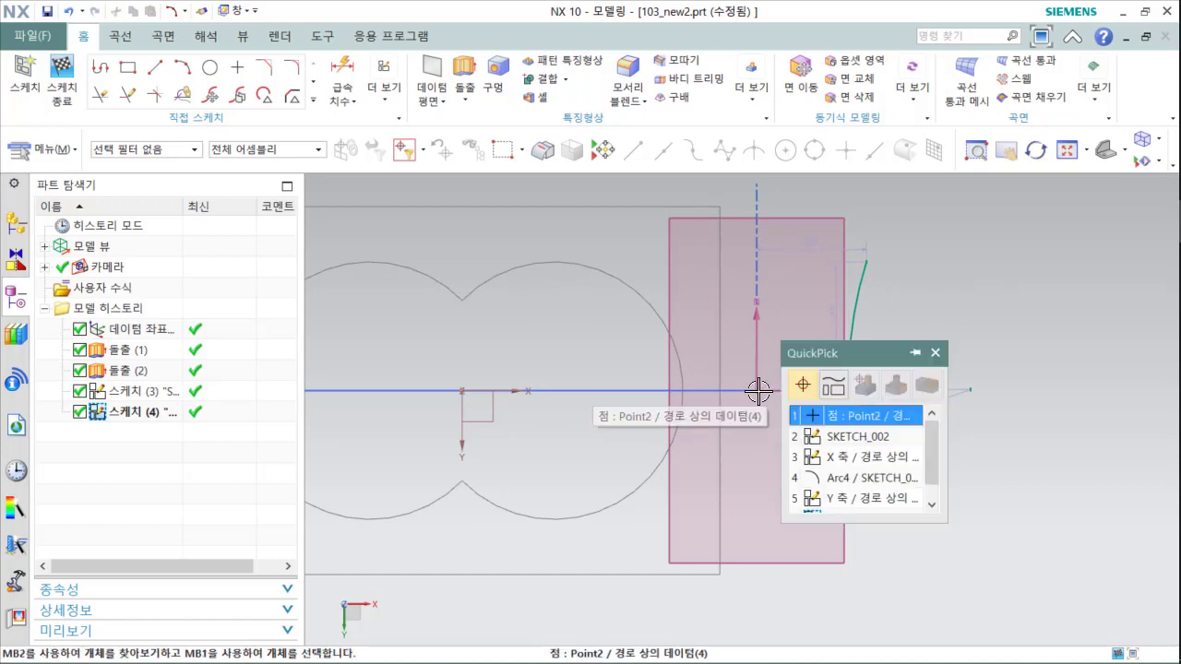
{"action": "left_click", "coordinate": [858, 420]}
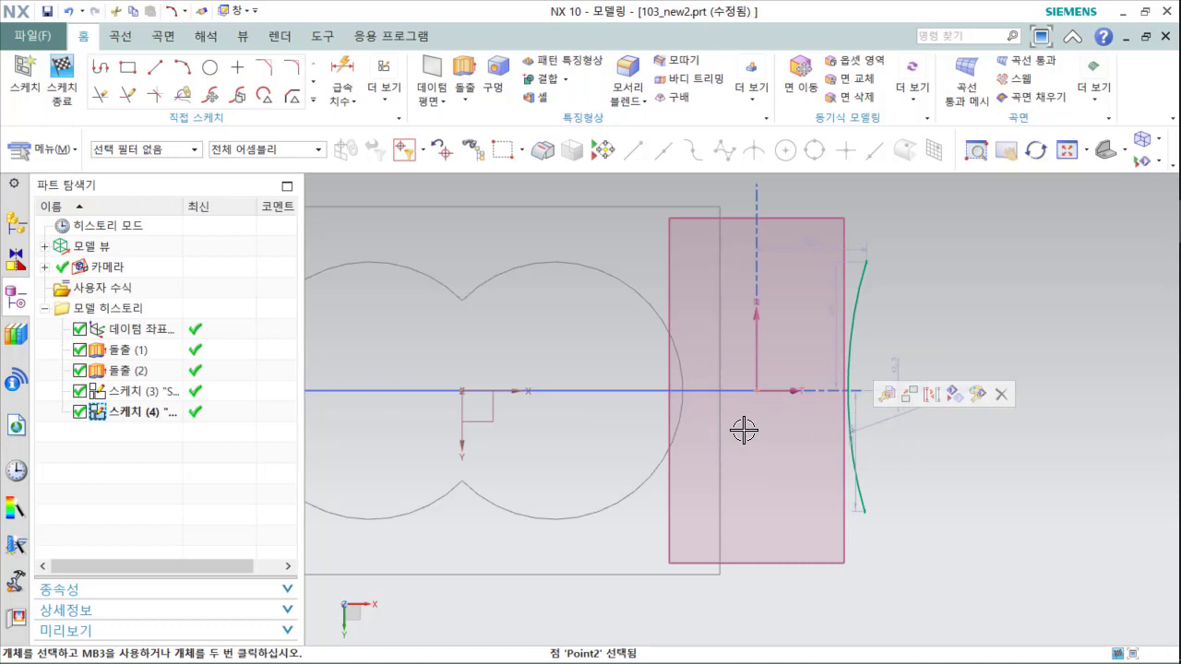
{"action": "left_click", "coordinate": [844, 411]}
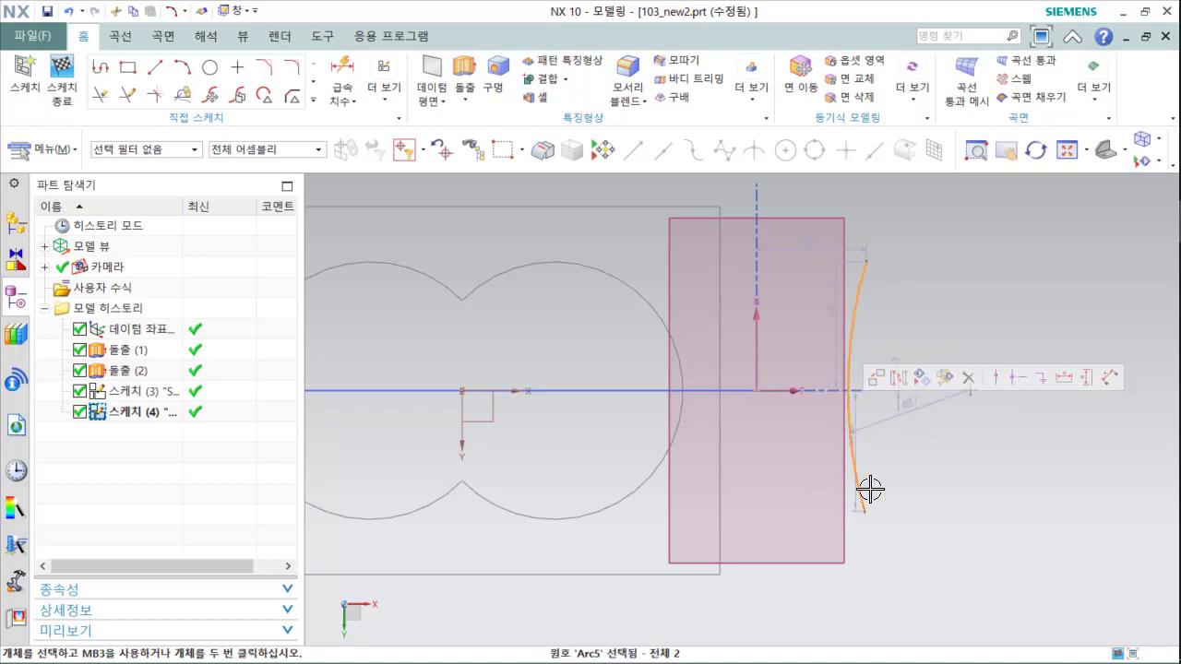
{"action": "left_click", "coordinate": [996, 378]}
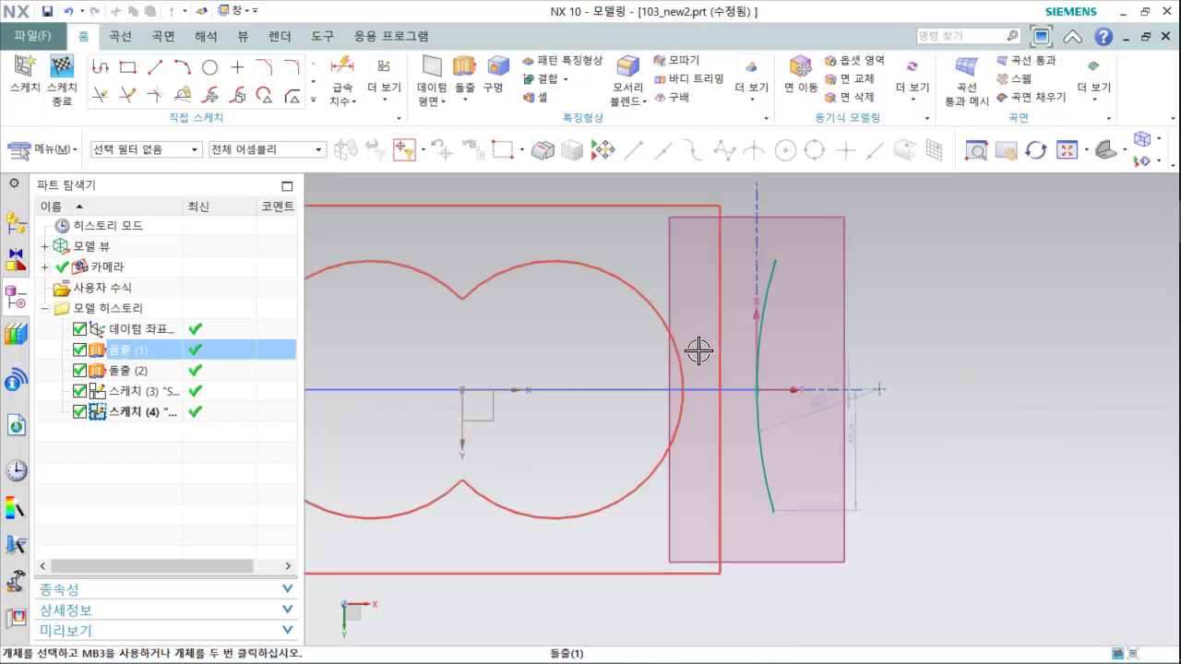
Step: Dimension the arc's upper endpoint 40 mm vertically from the horizontal sketch axis
{"action": "key", "text": "d"}
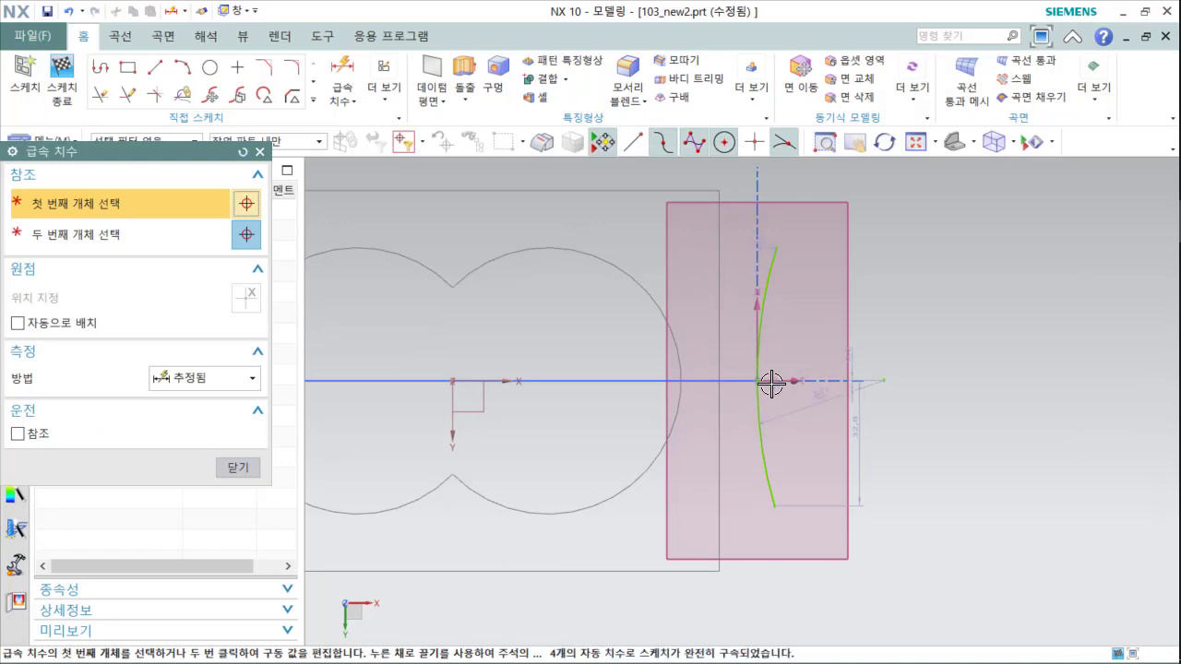
{"action": "left_click", "coordinate": [789, 380]}
{"action": "left_click", "coordinate": [779, 246]}
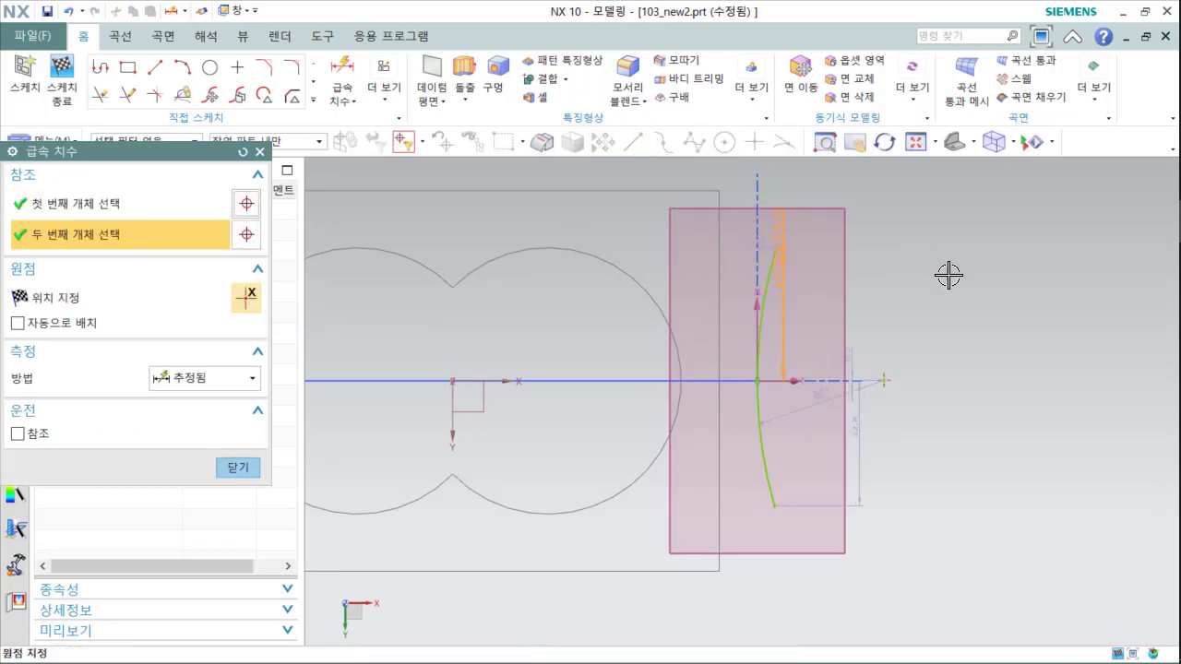
{"action": "left_click", "coordinate": [911, 315]}
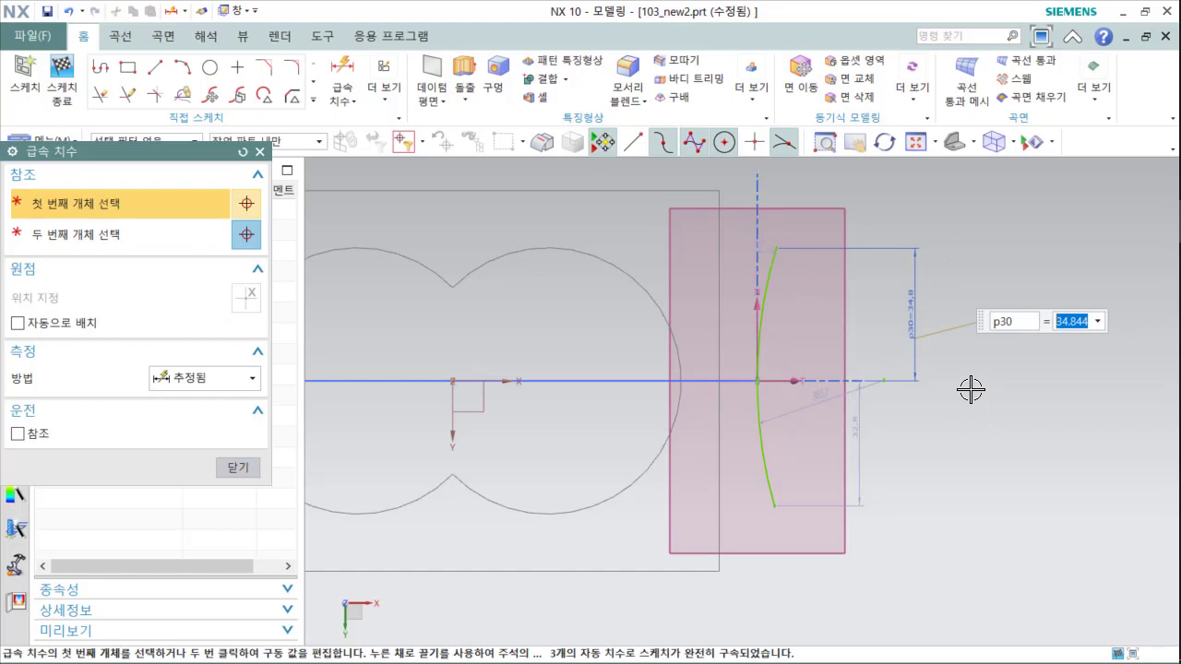
{"action": "type", "text": "40"}
{"action": "key", "text": "Return"}
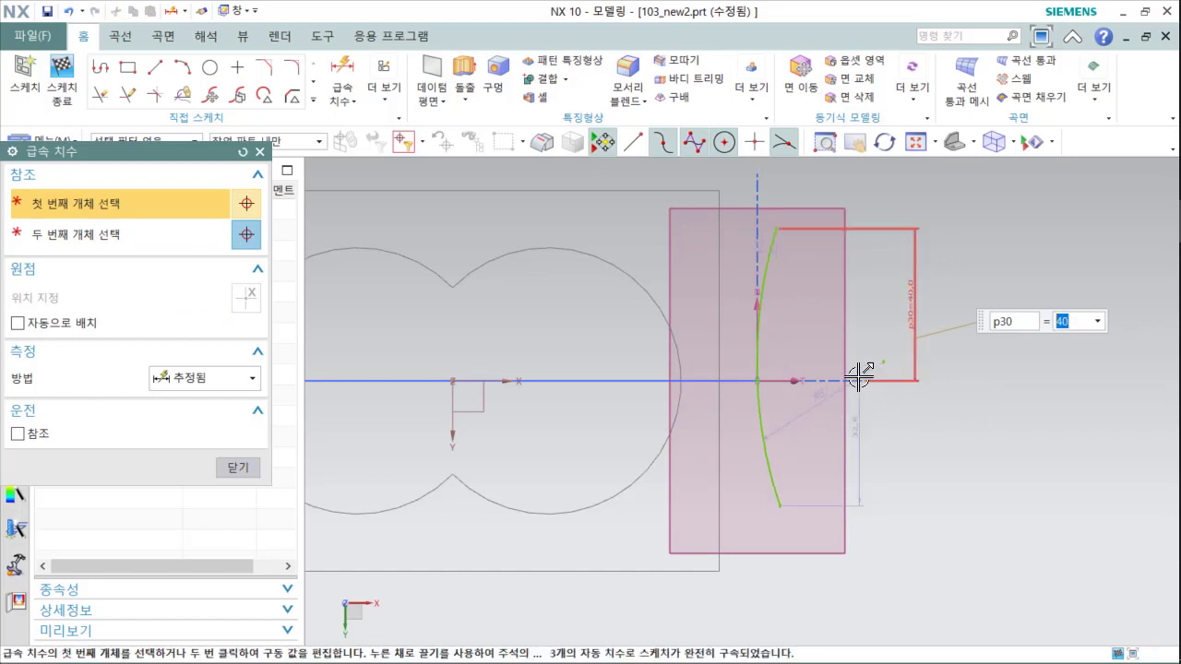
Step: Dimension the arc's lower endpoint 40 mm vertically from the horizontal sketch axis
{"action": "left_click", "coordinate": [812, 502]}
{"action": "left_click", "coordinate": [780, 504]}
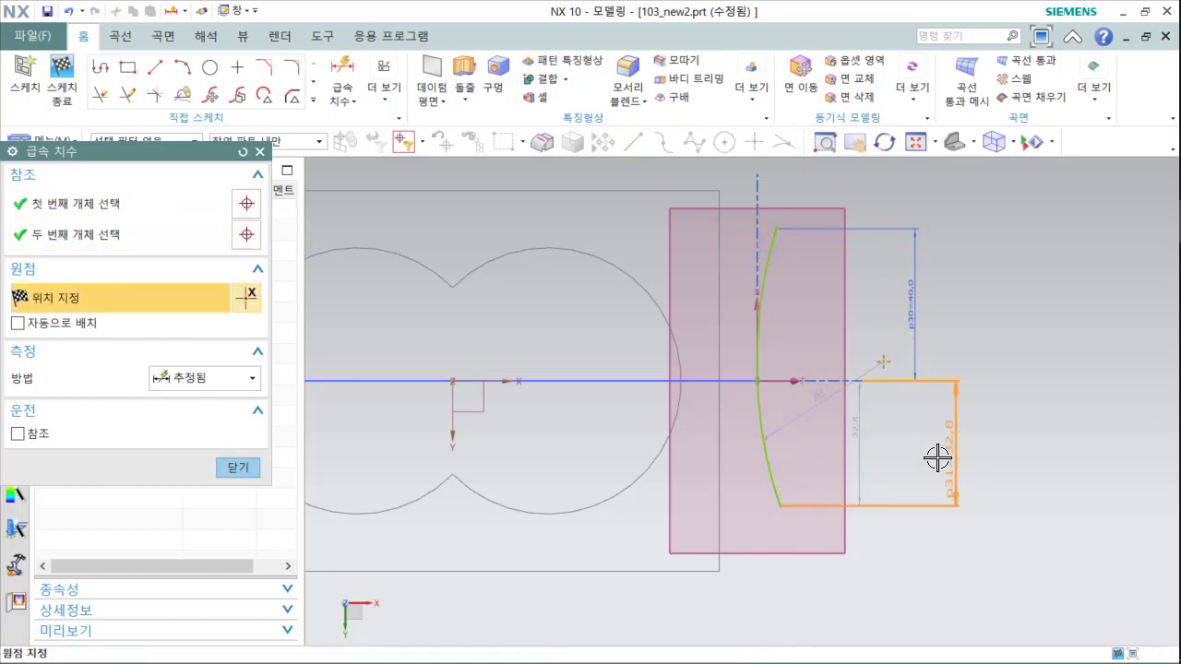
{"action": "left_click", "coordinate": [914, 464]}
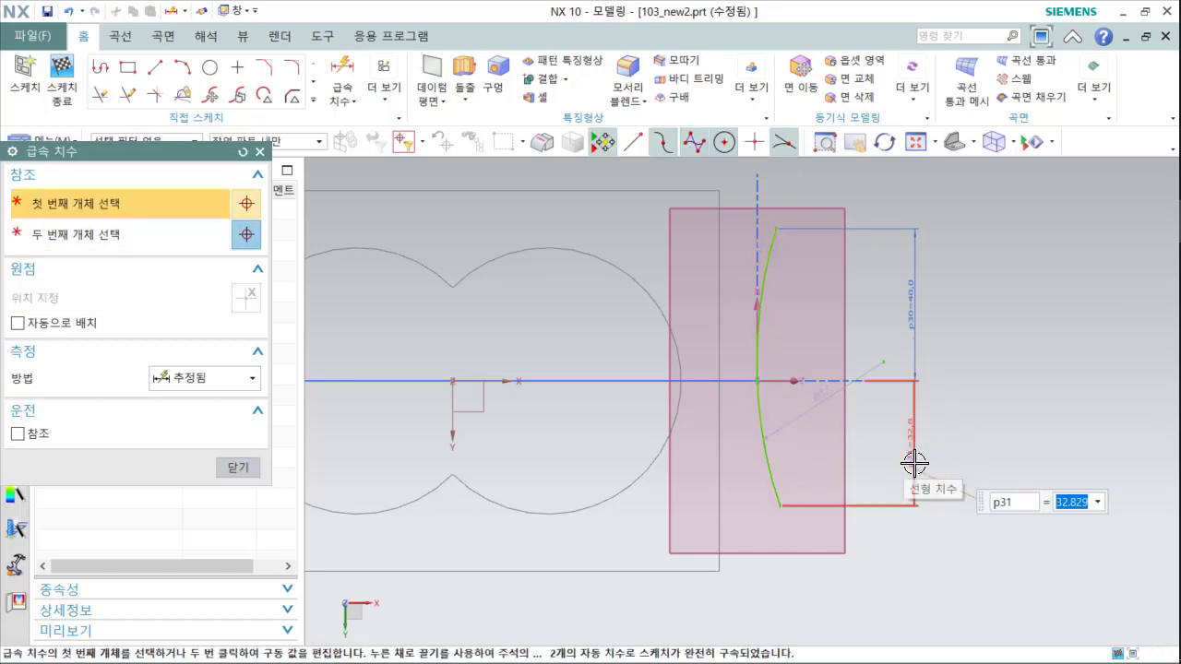
{"action": "key", "text": "Return"}
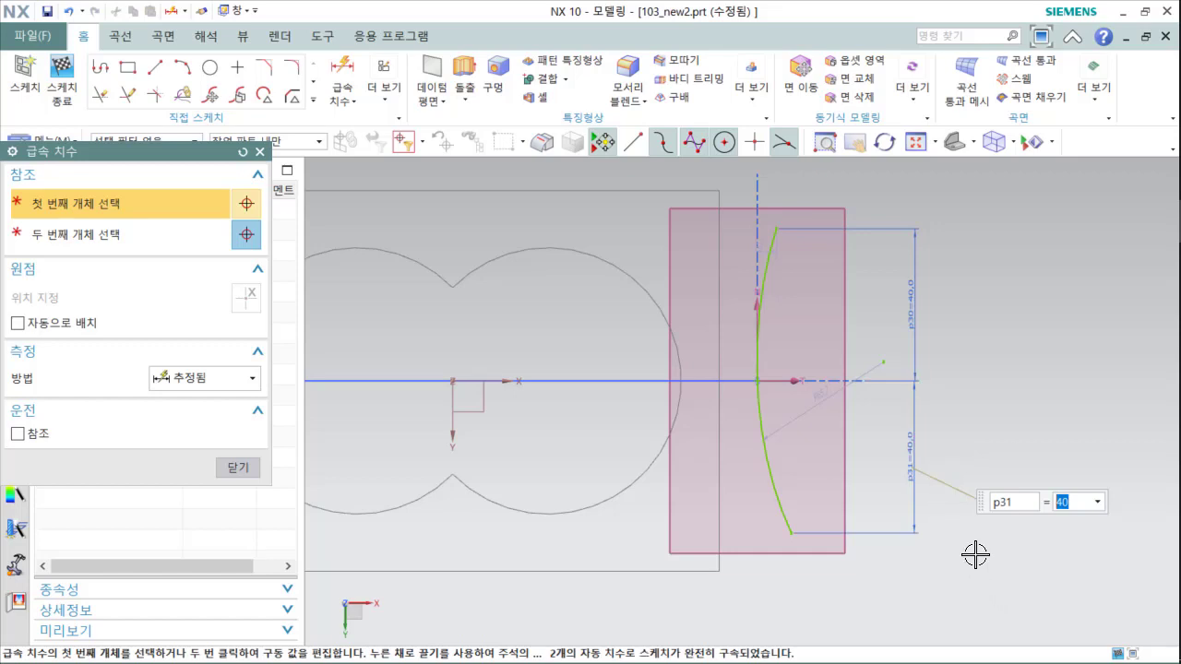
Step: Set the cross-section arc's radius to 81 mm and finish the sketch
{"action": "double_click", "coordinate": [820, 399]}
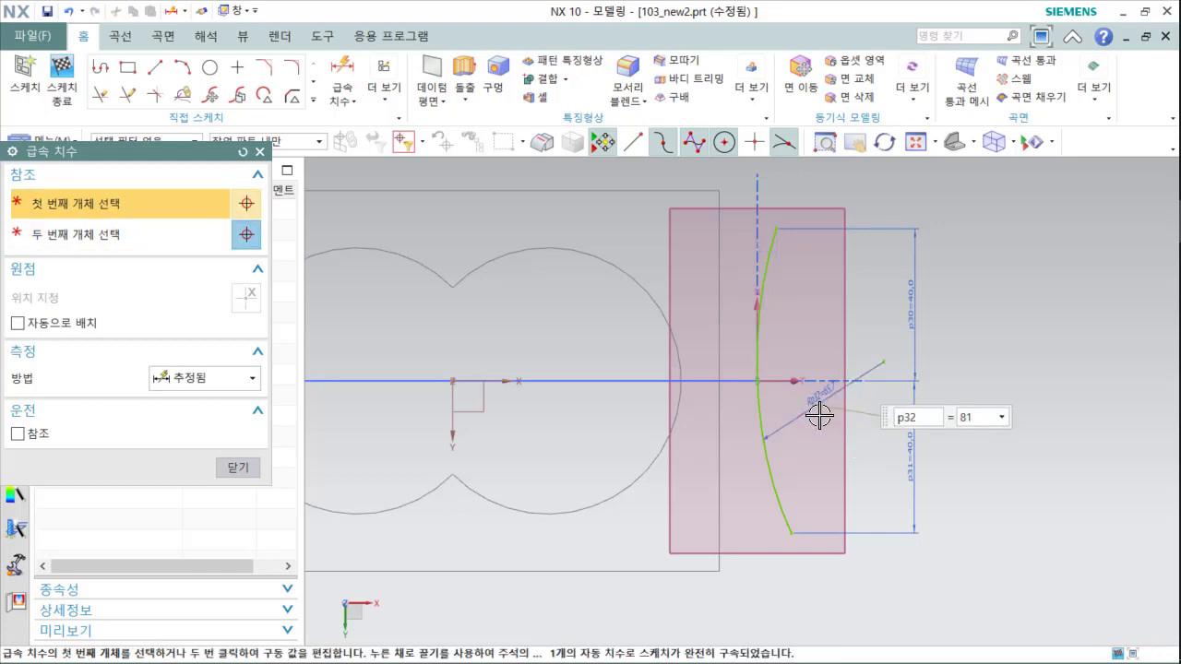
{"action": "key", "text": "Return"}
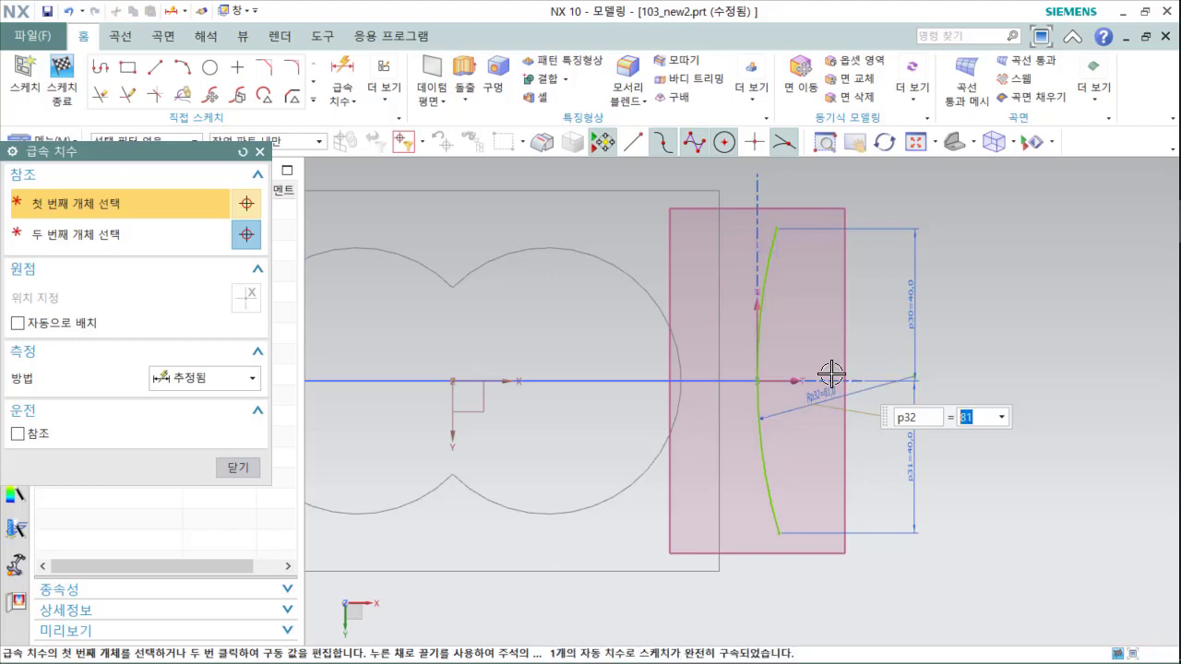
{"action": "mouse_move", "coordinate": [830, 372]}
{"action": "middle_mouse_down", "text": "shift"}
{"action": "mouse_move", "coordinate": [889, 372]}
{"action": "mouse_move", "coordinate": [920, 418]}
{"action": "mouse_move", "coordinate": [958, 411]}
{"action": "mouse_move", "coordinate": [907, 480]}
{"action": "mouse_move", "coordinate": [923, 562]}
{"action": "mouse_move", "coordinate": [877, 537]}
{"action": "mouse_move", "coordinate": [896, 538]}
{"action": "mouse_move", "coordinate": [882, 548]}
{"action": "mouse_move", "coordinate": [896, 563]}
{"action": "mouse_move", "coordinate": [878, 538]}
{"action": "mouse_move", "coordinate": [870, 546]}
{"action": "mouse_move", "coordinate": [962, 504]}
{"action": "mouse_move", "coordinate": [951, 507]}
{"action": "mouse_move", "coordinate": [954, 490]}
{"action": "middle_mouse_up", "text": "shift"}
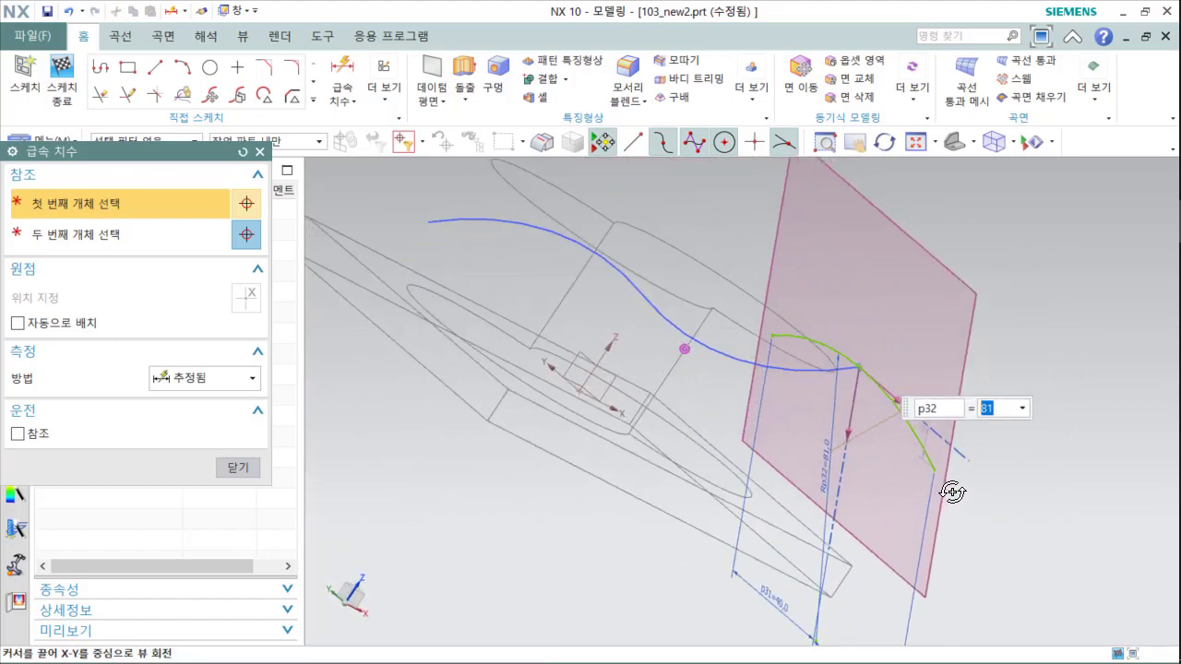
{"action": "left_click", "coordinate": [62, 100]}
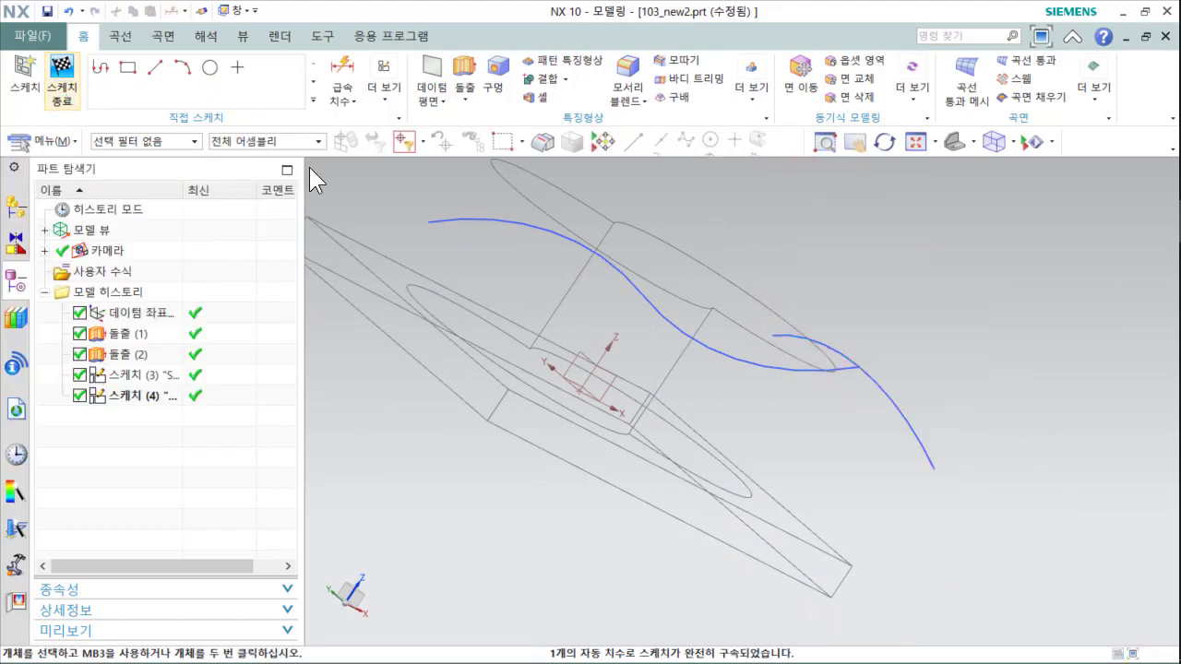
Step: Display the model shaded with edges in an angled view that shows both the cross-section arc and the tangent arc chain
{"action": "mouse_move", "coordinate": [885, 383]}
{"action": "middle_mouse_down"}
{"action": "mouse_move", "coordinate": [844, 456]}
{"action": "mouse_move", "coordinate": [873, 491]}
{"action": "mouse_move", "coordinate": [833, 435]}
{"action": "mouse_move", "coordinate": [833, 409]}
{"action": "mouse_move", "coordinate": [846, 504]}
{"action": "mouse_move", "coordinate": [911, 414]}
{"action": "middle_mouse_up"}
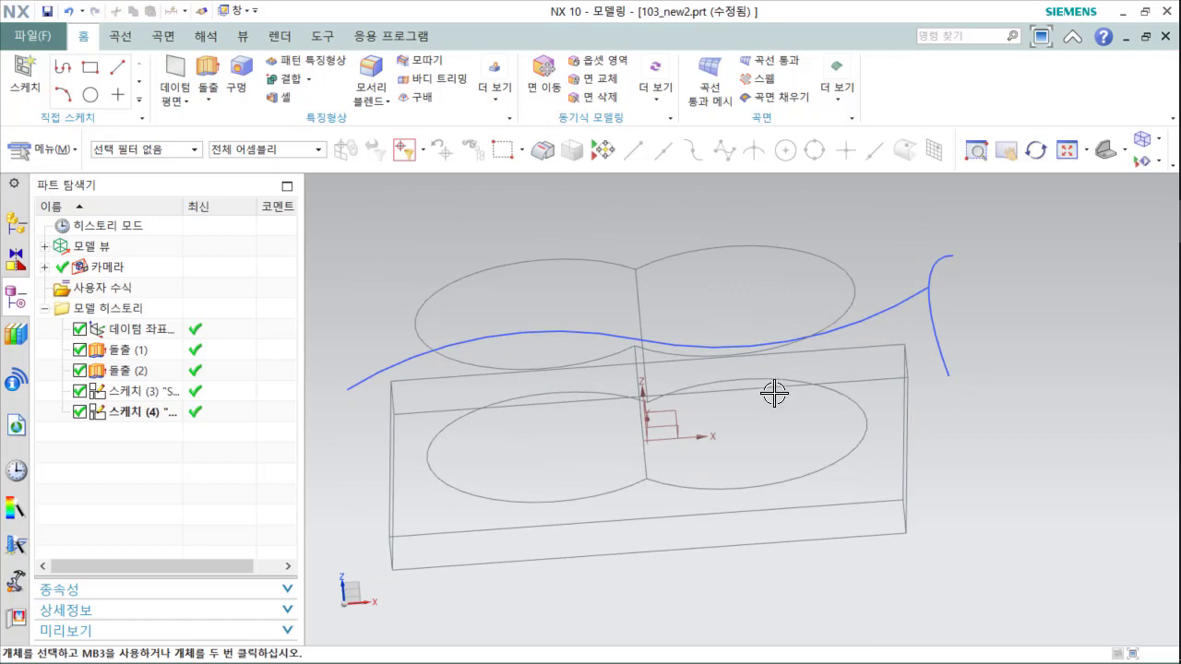
{"action": "mouse_move", "coordinate": [774, 393]}
{"action": "middle_mouse_down"}
{"action": "mouse_move", "coordinate": [756, 414]}
{"action": "mouse_move", "coordinate": [769, 414]}
{"action": "middle_mouse_up"}
{"action": "right_click", "coordinate": [940, 191]}
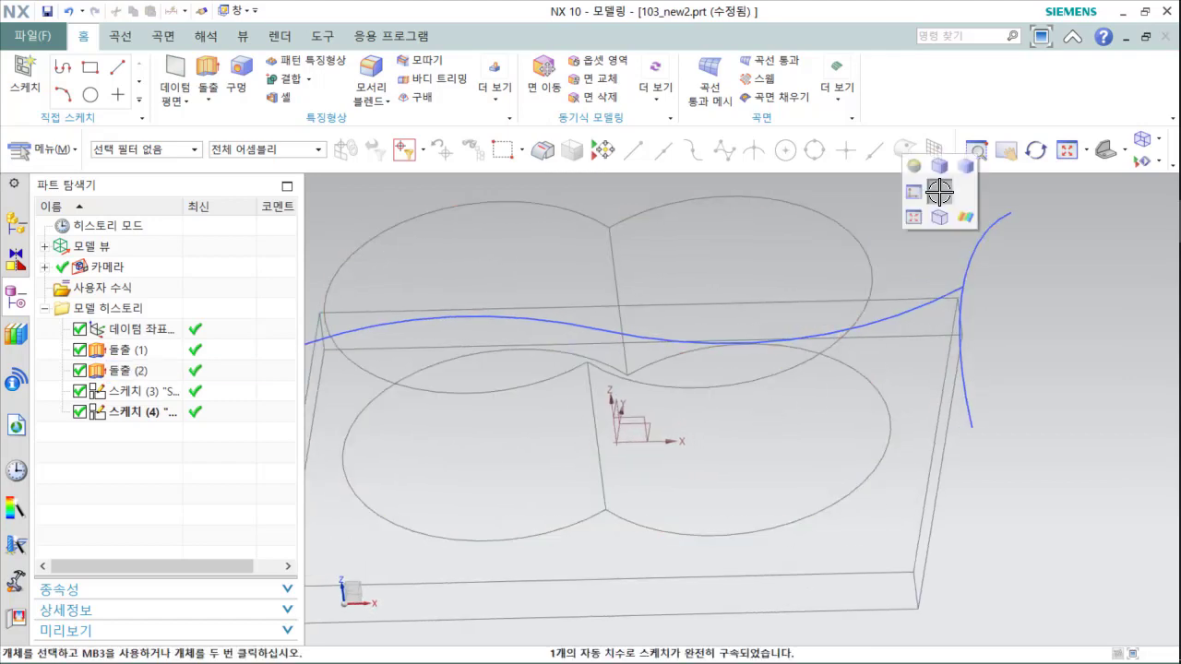
{"action": "left_click", "coordinate": [946, 172]}
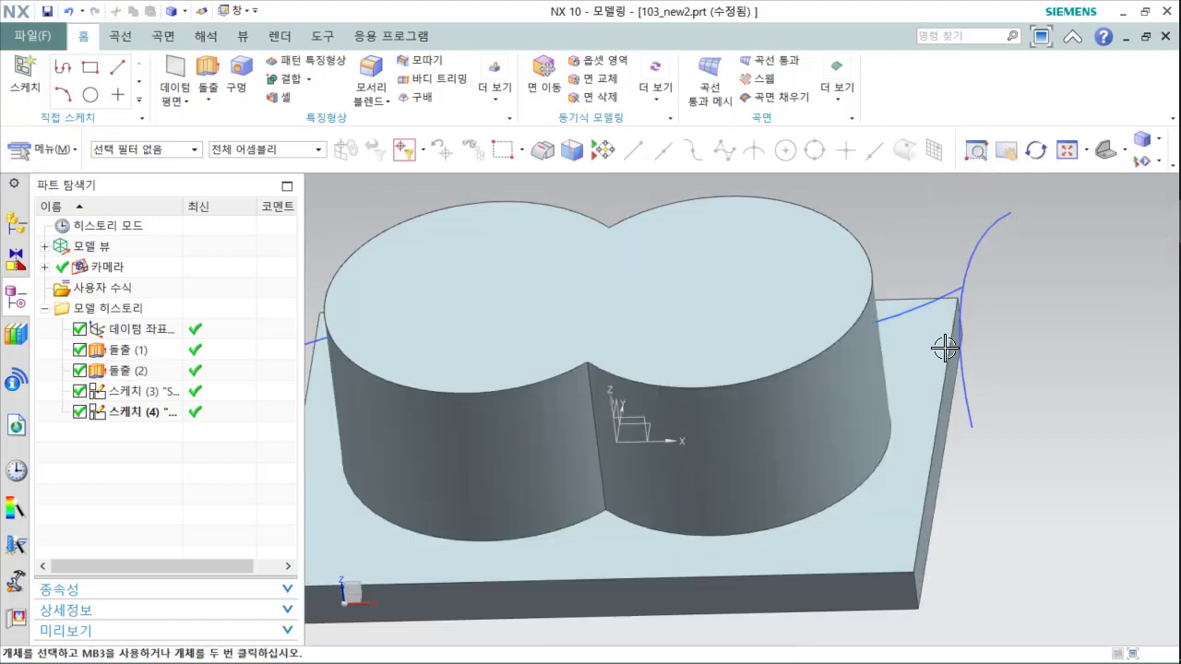
{"action": "scroll", "coordinate": [933, 416], "scroll_direction": "up", "scroll_amount": 3}
{"action": "scroll", "coordinate": [941, 421], "scroll_direction": "down", "scroll_amount": 4}
{"action": "middle_click_drag", "start_coordinate": [942, 420], "coordinate": [959, 400]}
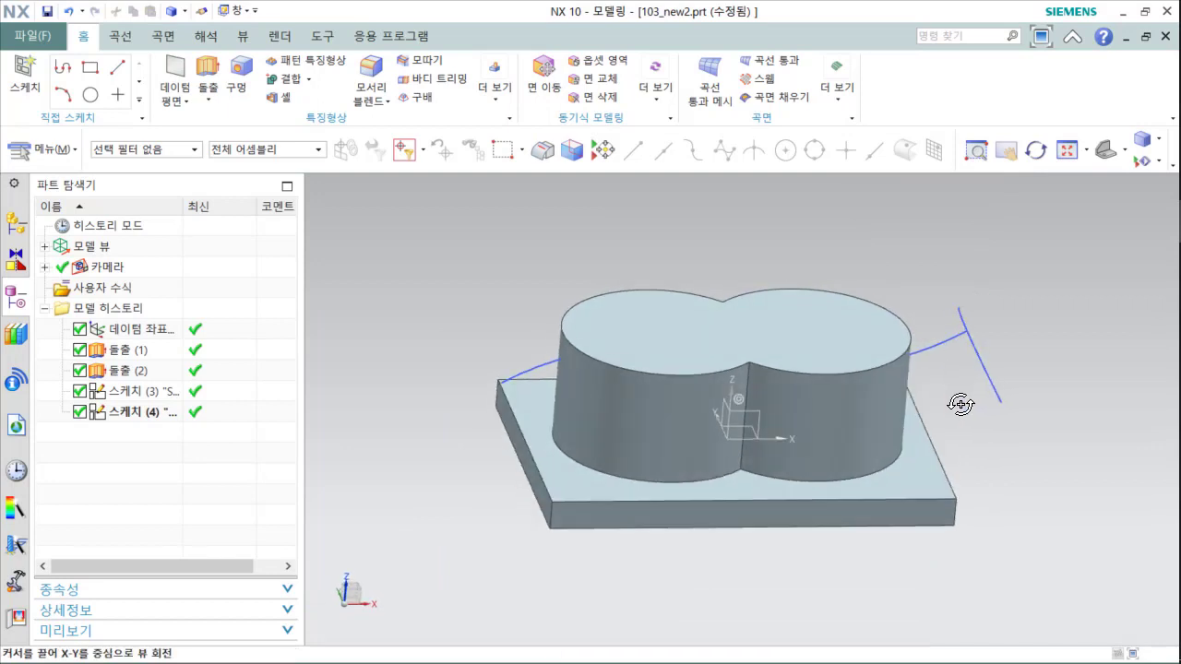
Step: Create a swept surface using the R81 cross-section arc as the section and the tangent R100 arc chain as the guide
{"action": "left_click", "coordinate": [769, 85]}
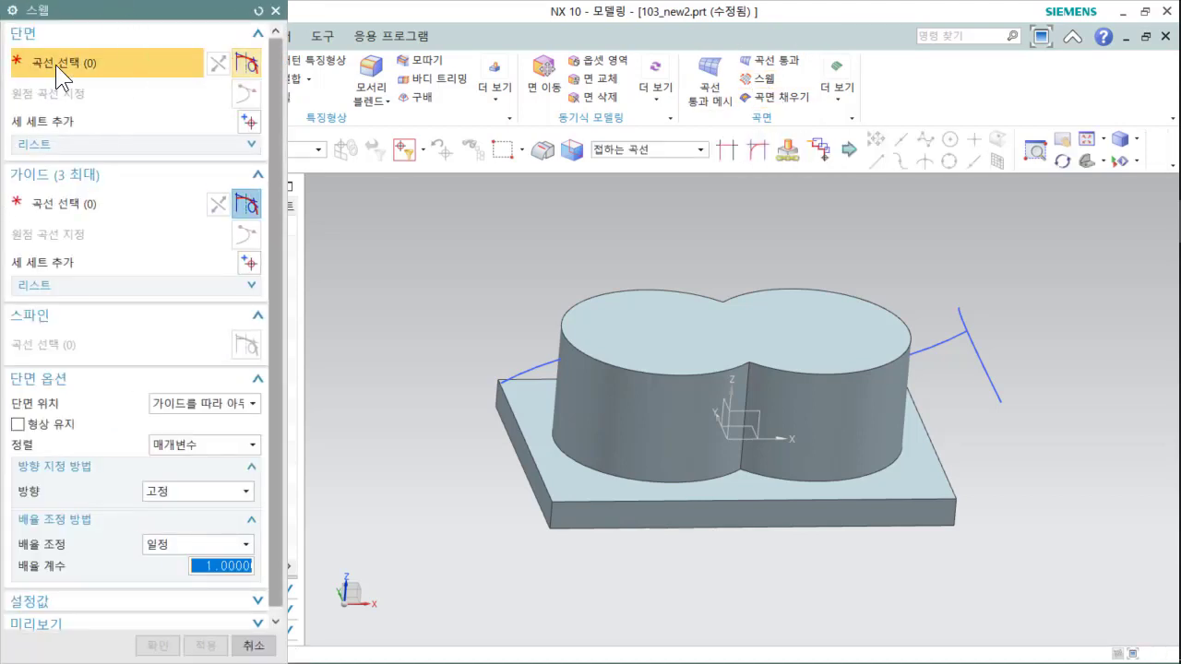
{"action": "left_click", "coordinate": [984, 363]}
{"action": "middle_click_drag", "start_coordinate": [971, 417], "coordinate": [964, 453]}
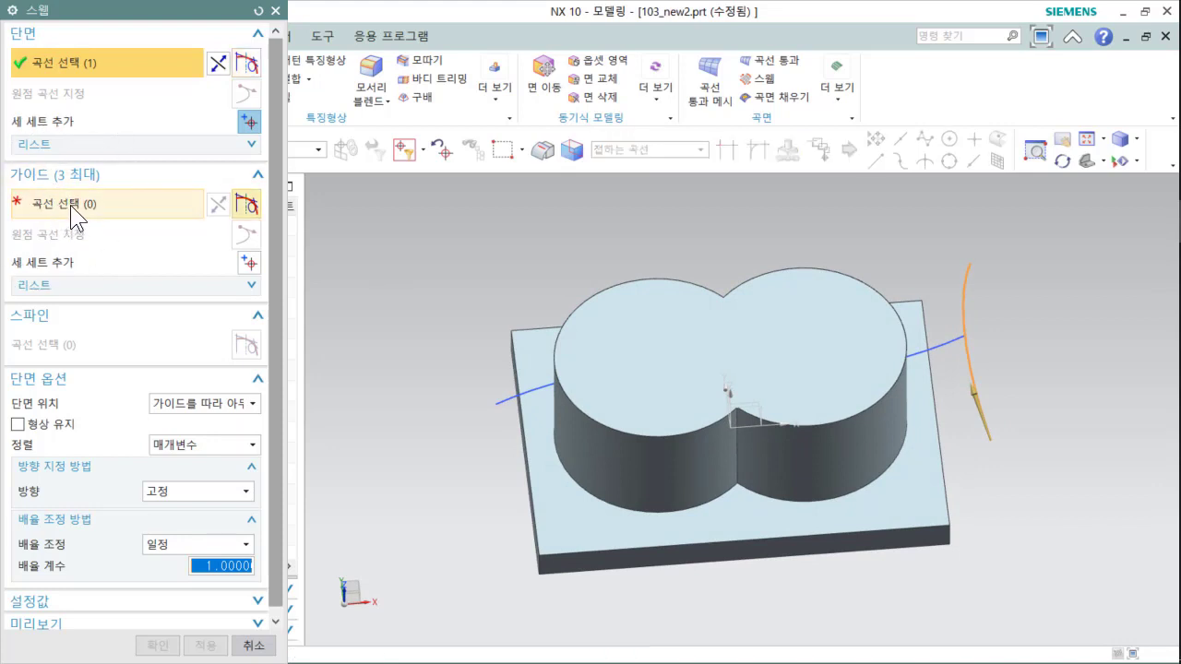
{"action": "left_click", "coordinate": [70, 205]}
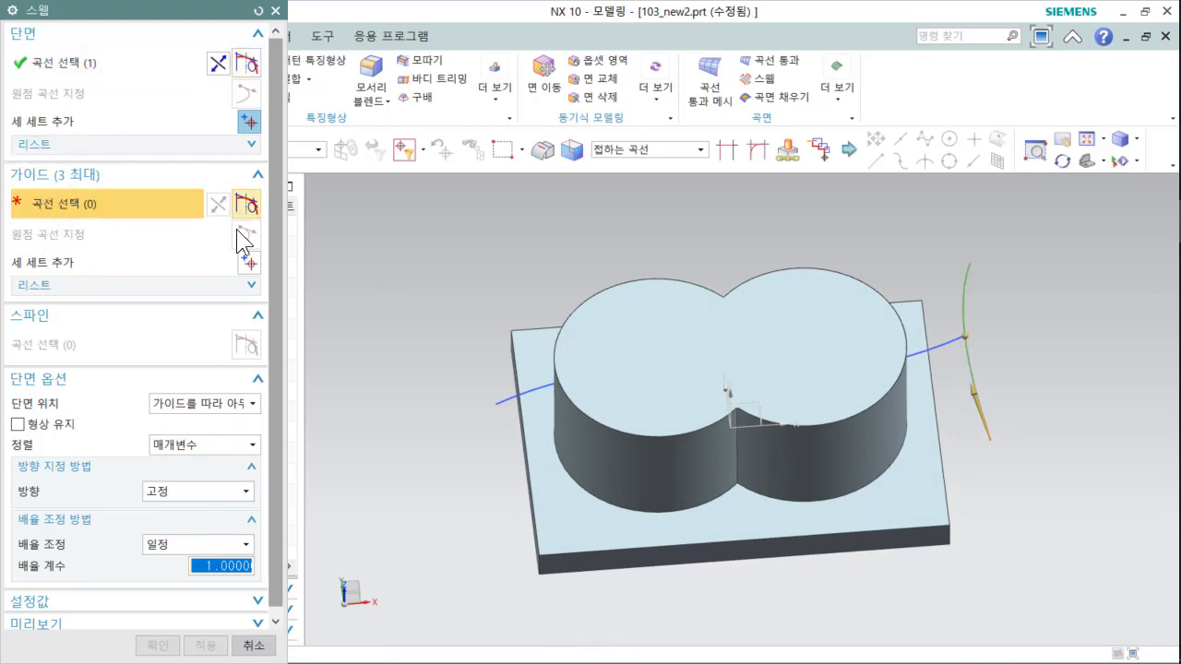
{"action": "middle_click_drag", "start_coordinate": [994, 491], "coordinate": [999, 472]}
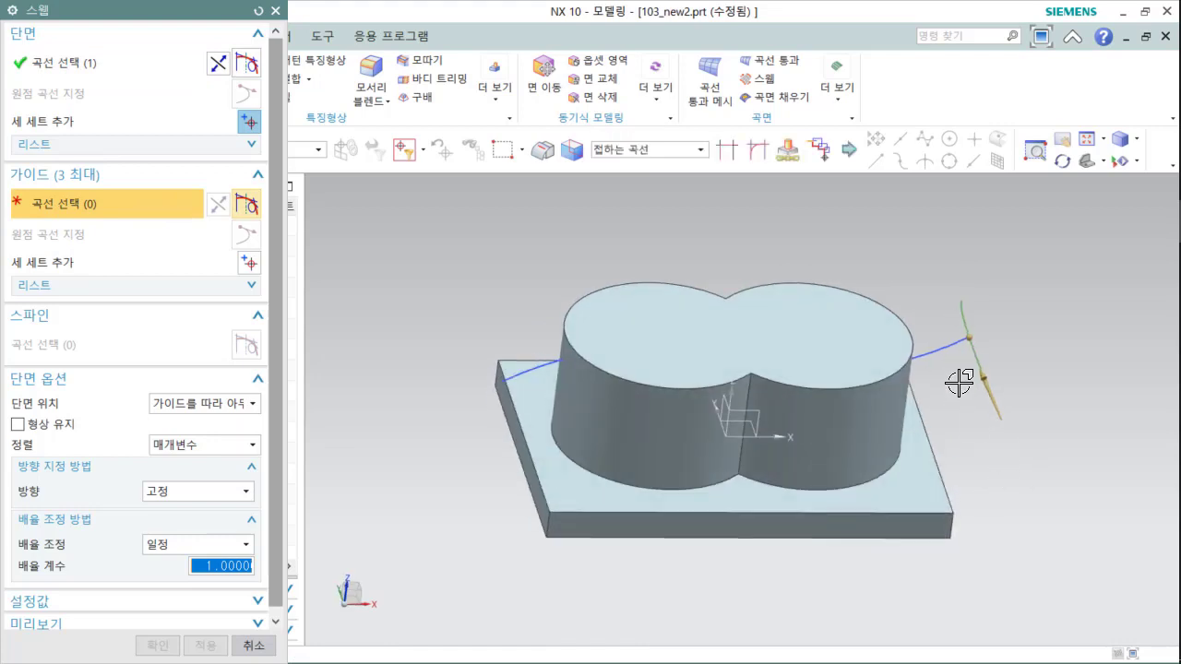
{"action": "left_click", "coordinate": [942, 355]}
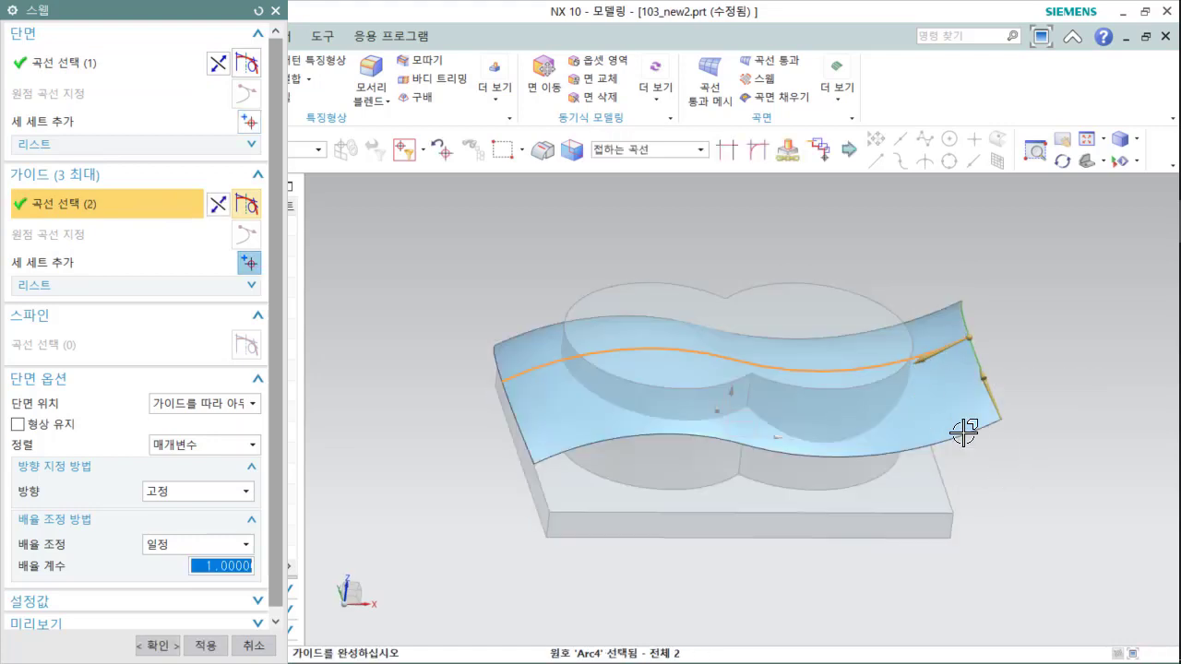
{"action": "middle_click_drag", "start_coordinate": [727, 535], "coordinate": [707, 559]}
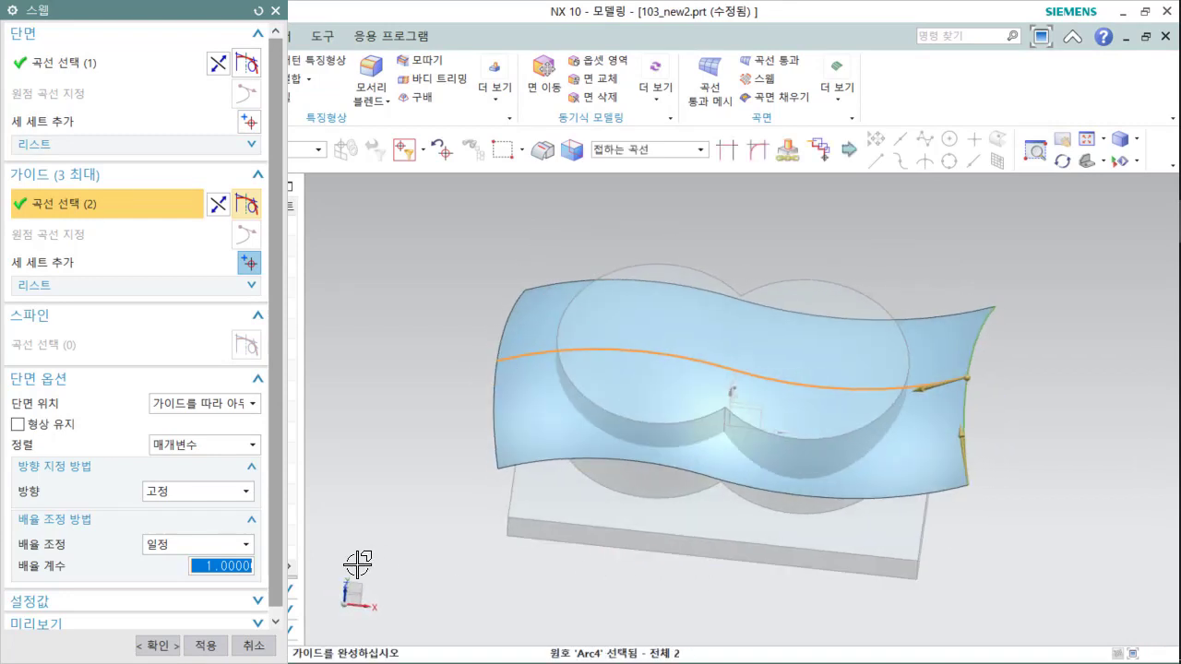
{"action": "left_click", "coordinate": [162, 646]}
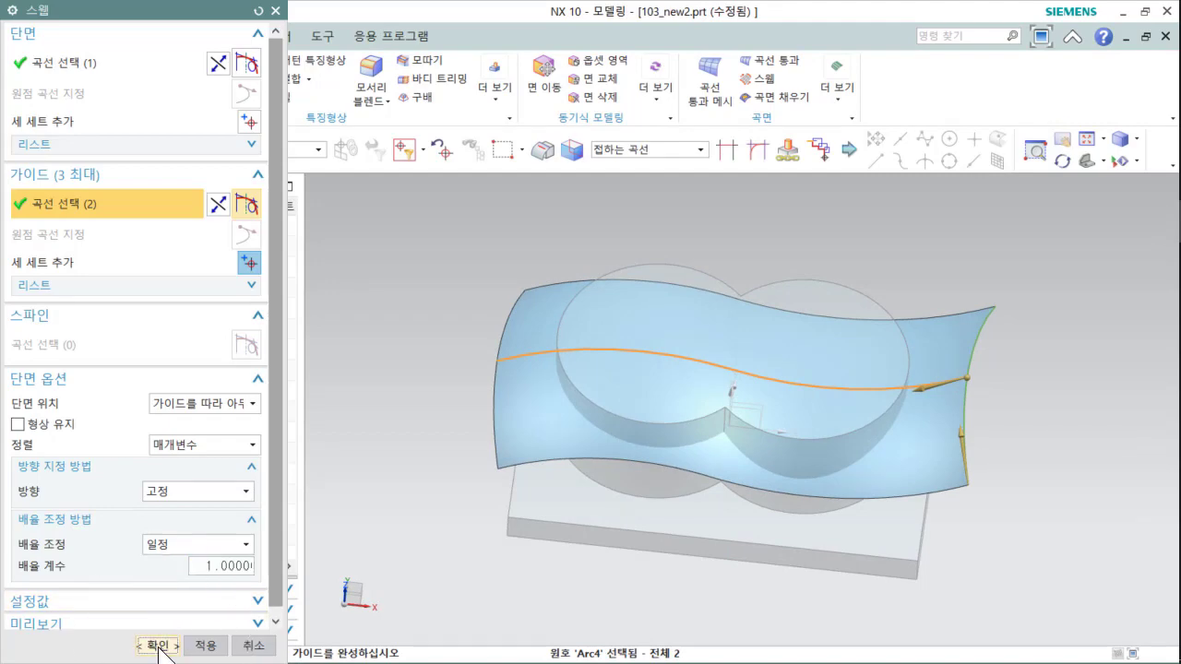
Step: Trim the solid body with the swept surface as the tool face, removing the part of the figure-eight boss above it
{"action": "middle_click_drag", "start_coordinate": [369, 508], "coordinate": [417, 458]}
{"action": "middle_click_drag", "start_coordinate": [822, 410], "coordinate": [757, 419], "text": "shift"}
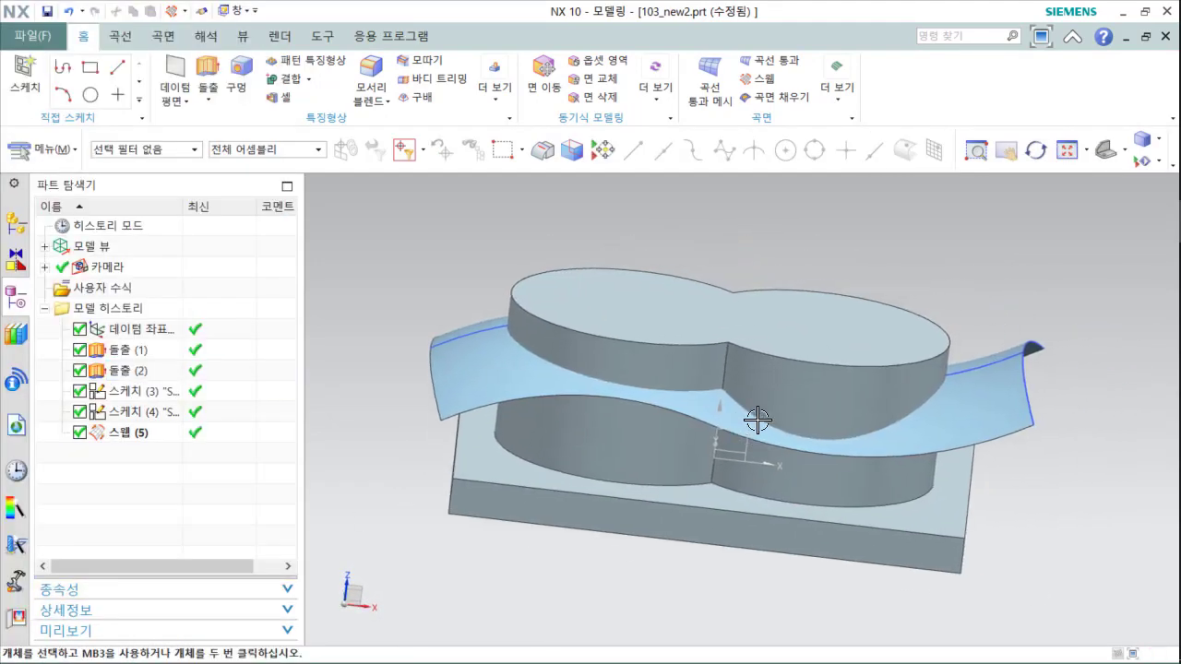
{"action": "left_click", "coordinate": [429, 83]}
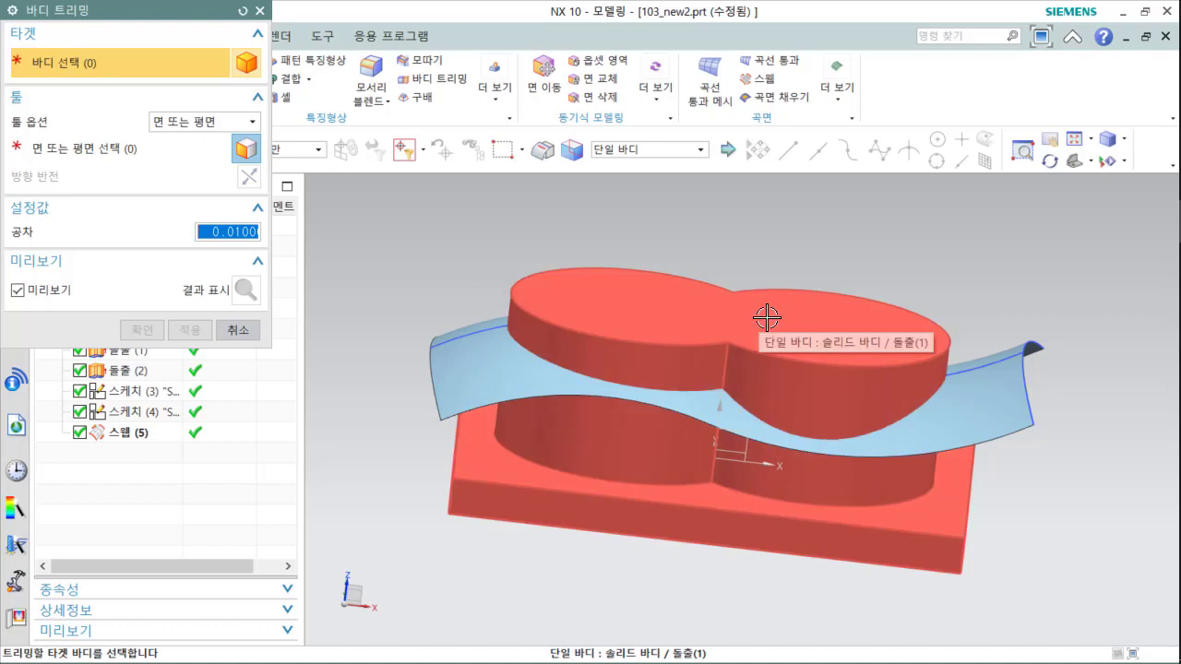
{"action": "left_click", "coordinate": [77, 68]}
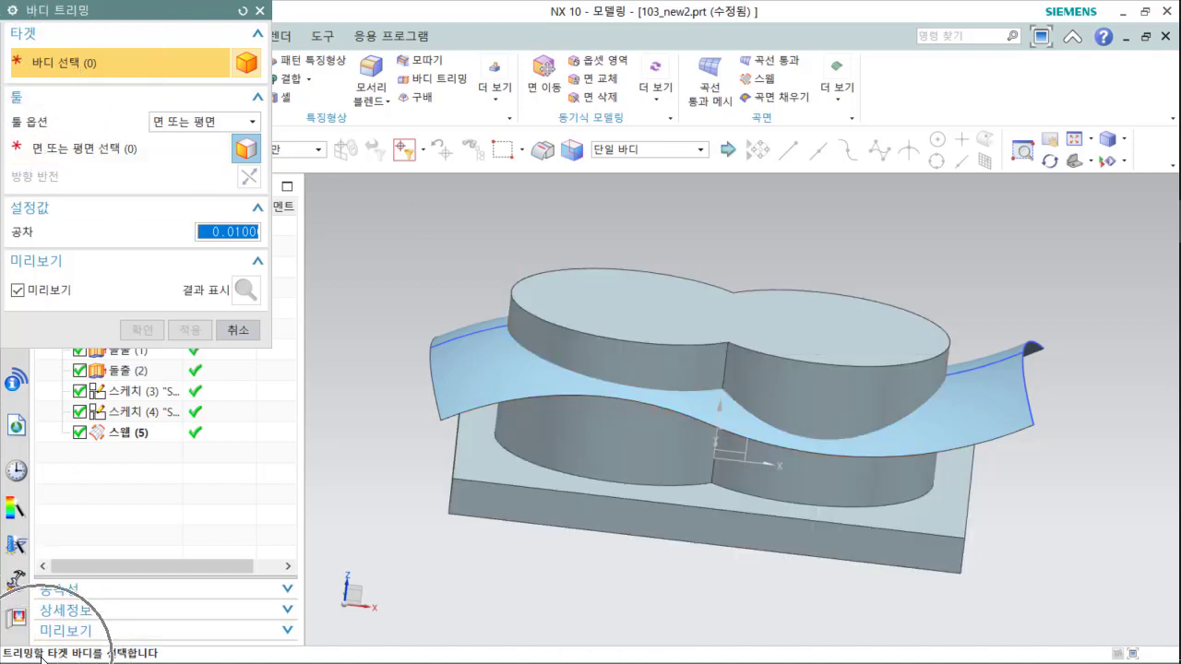
{"action": "left_click", "coordinate": [676, 318]}
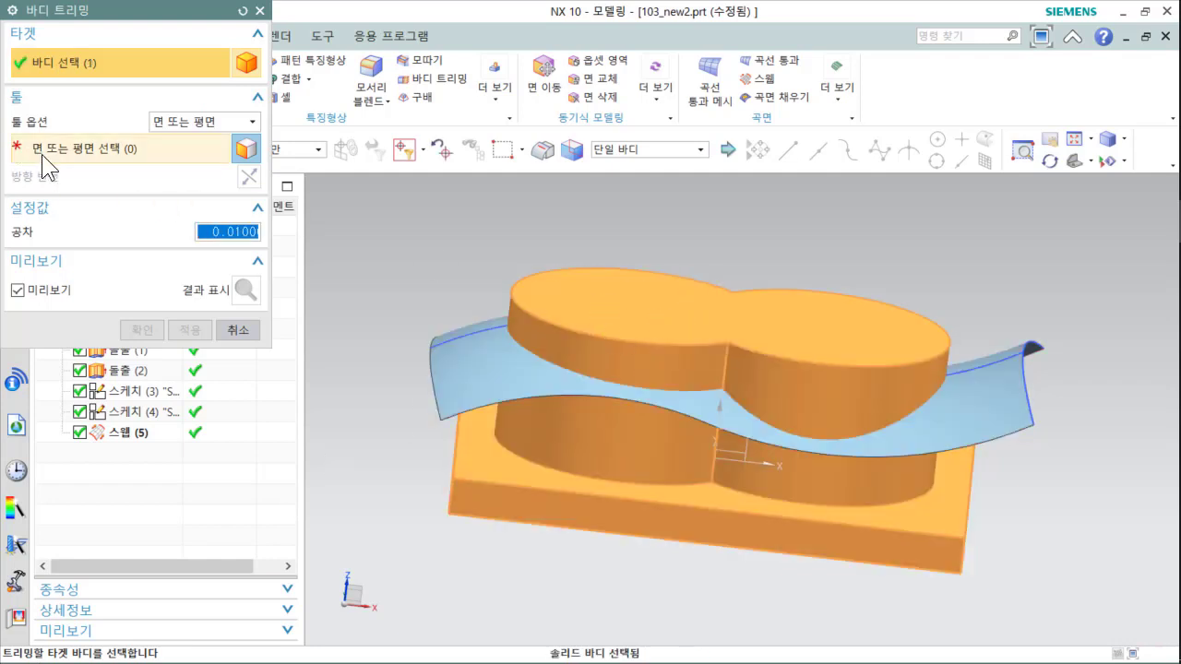
{"action": "left_click", "coordinate": [84, 155]}
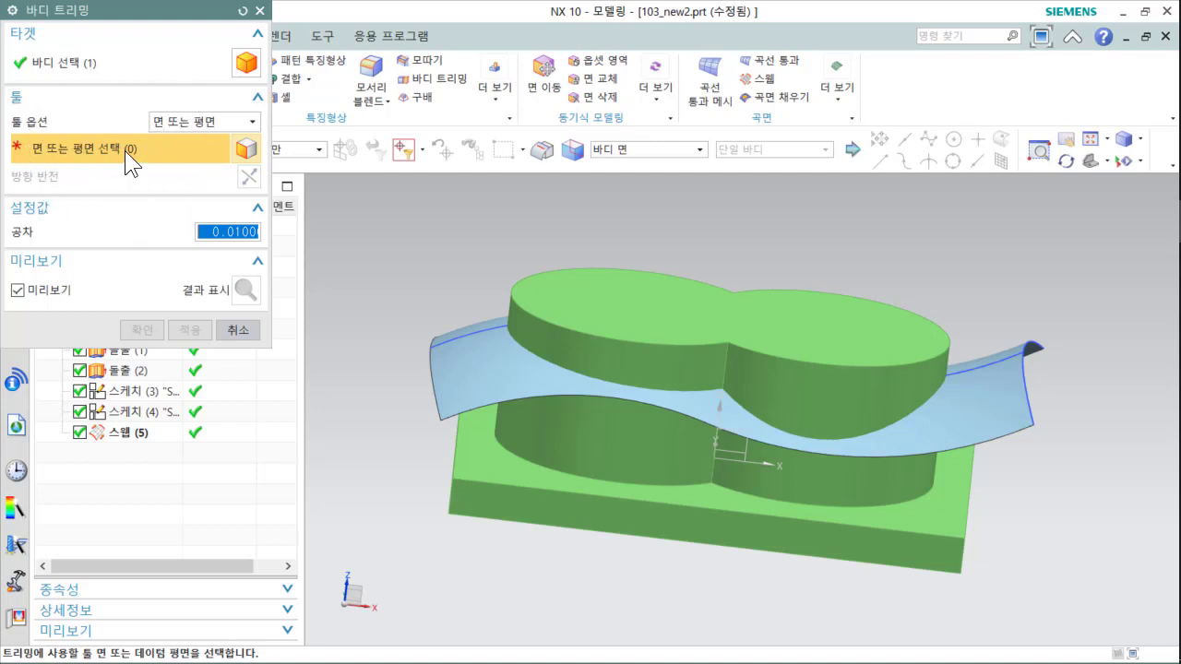
{"action": "left_click", "coordinate": [999, 390]}
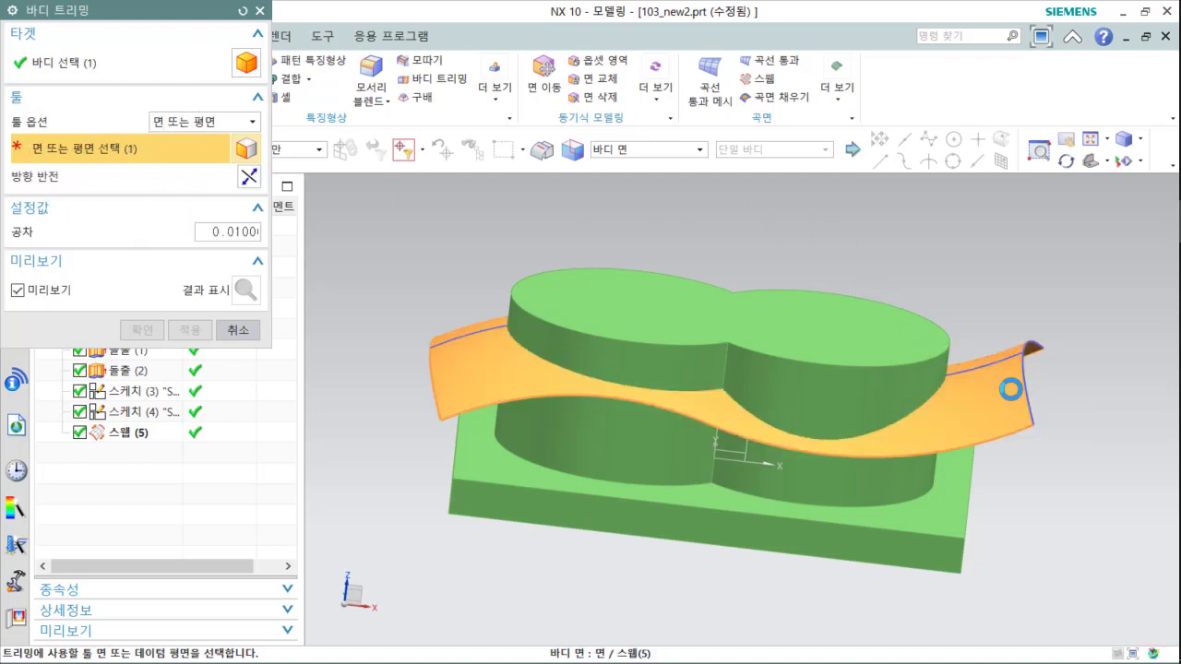
{"action": "middle_click_drag", "start_coordinate": [892, 441], "coordinate": [864, 441]}
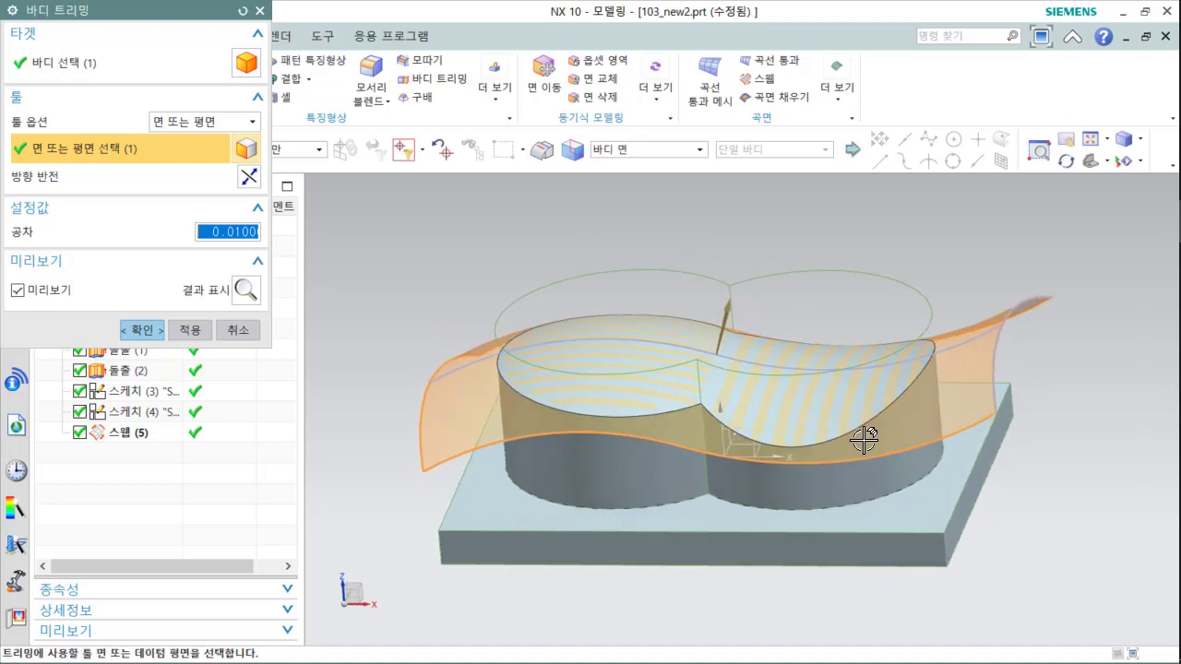
{"action": "left_click", "coordinate": [250, 175]}
{"action": "left_click", "coordinate": [250, 176]}
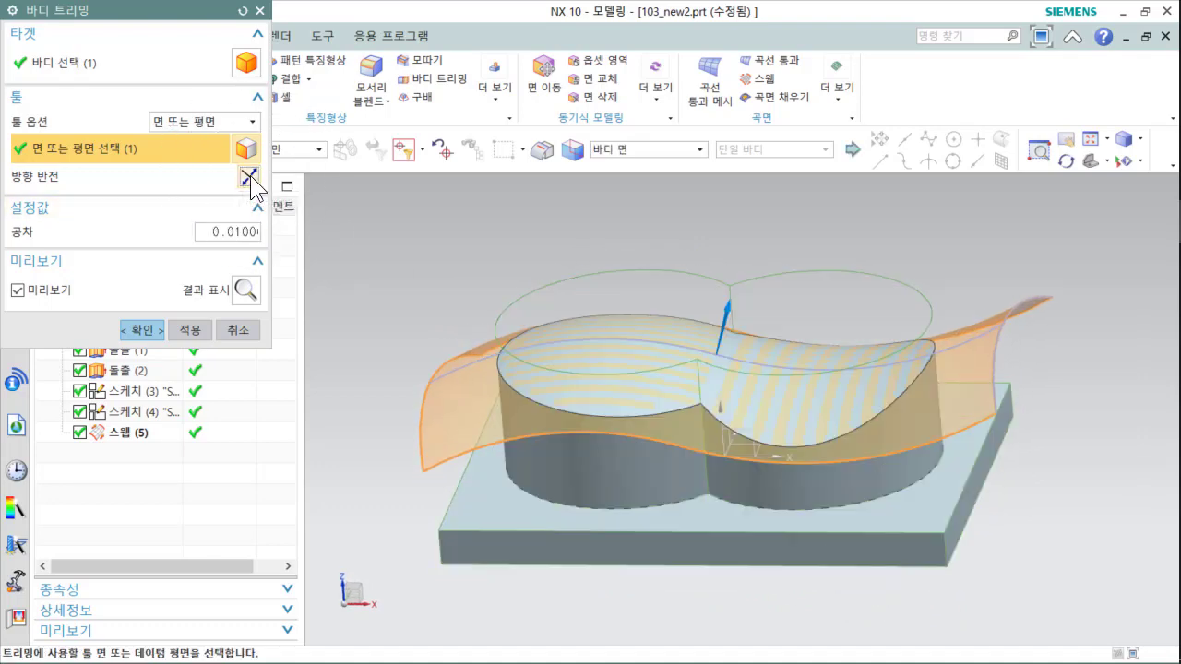
{"action": "left_click", "coordinate": [251, 177]}
{"action": "left_click", "coordinate": [250, 177]}
{"action": "left_click", "coordinate": [143, 334]}
Step: Hide the swept surface together with the guide sketch and the cross-section sketch
{"action": "middle_click_drag", "start_coordinate": [612, 337], "coordinate": [693, 403]}
{"action": "left_click", "coordinate": [1031, 404]}
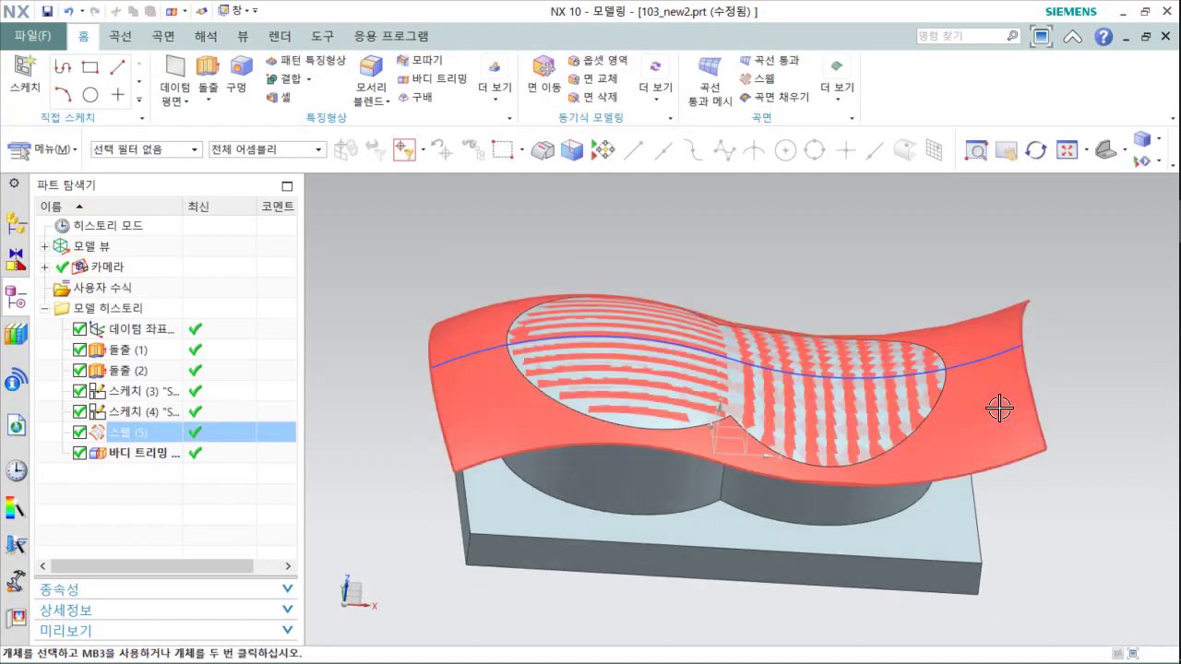
{"action": "left_click", "coordinate": [983, 401]}
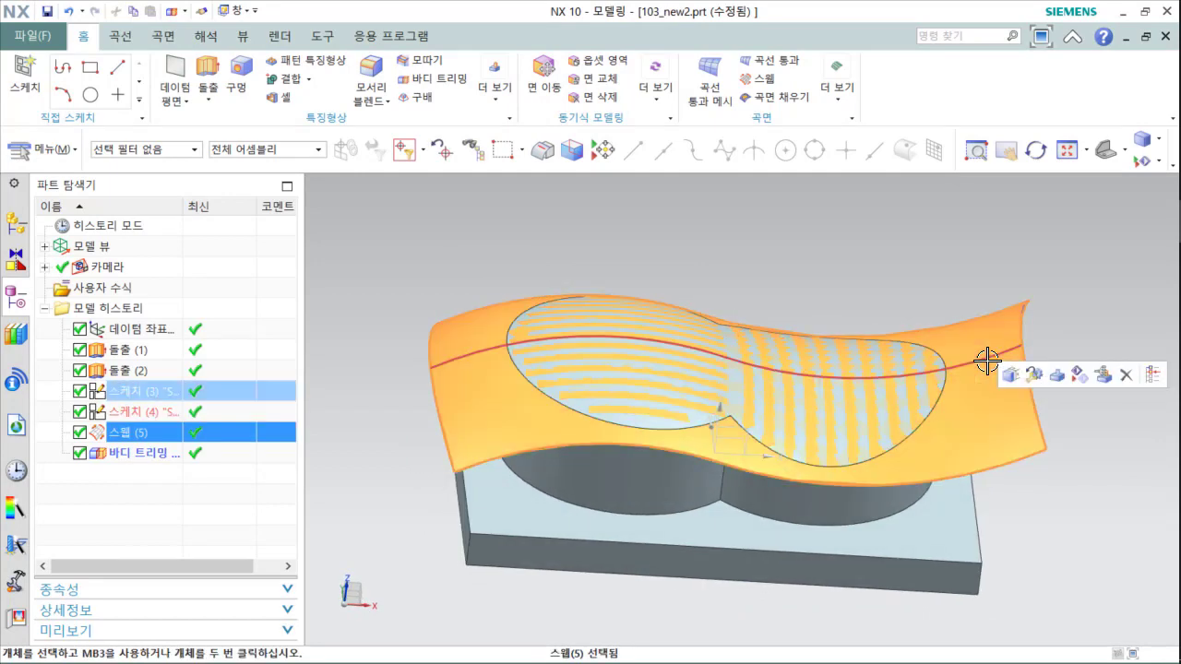
{"action": "left_click", "coordinate": [1020, 350]}
{"action": "left_click", "coordinate": [1030, 363]}
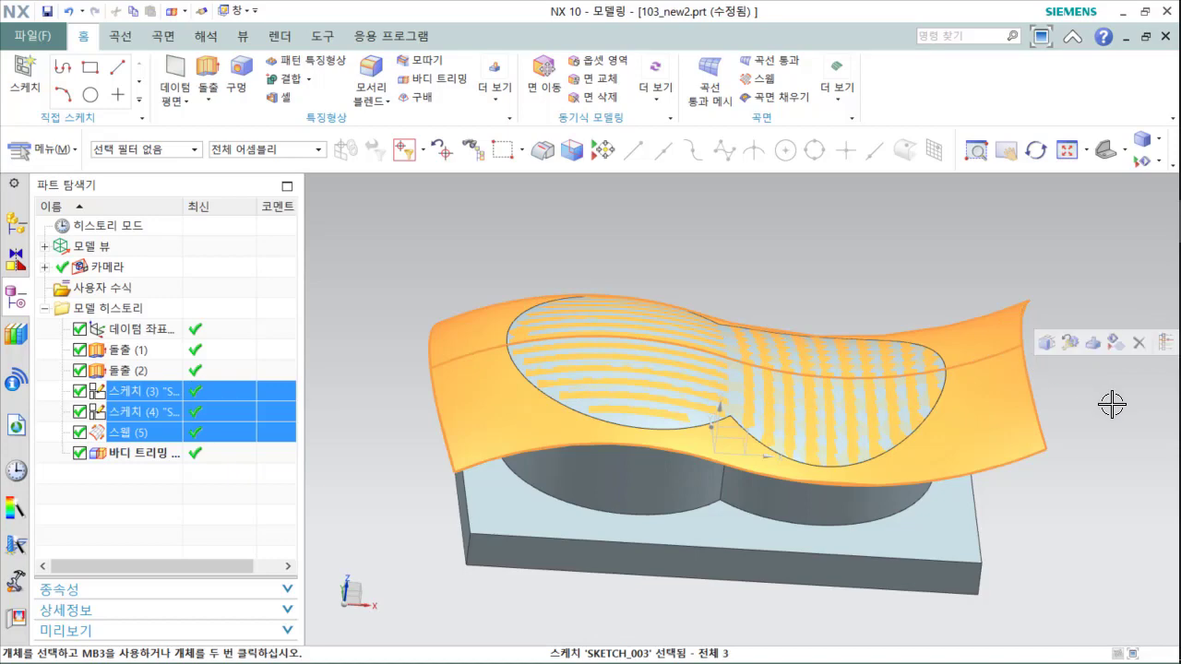
{"action": "key", "text": "ctrl+b"}
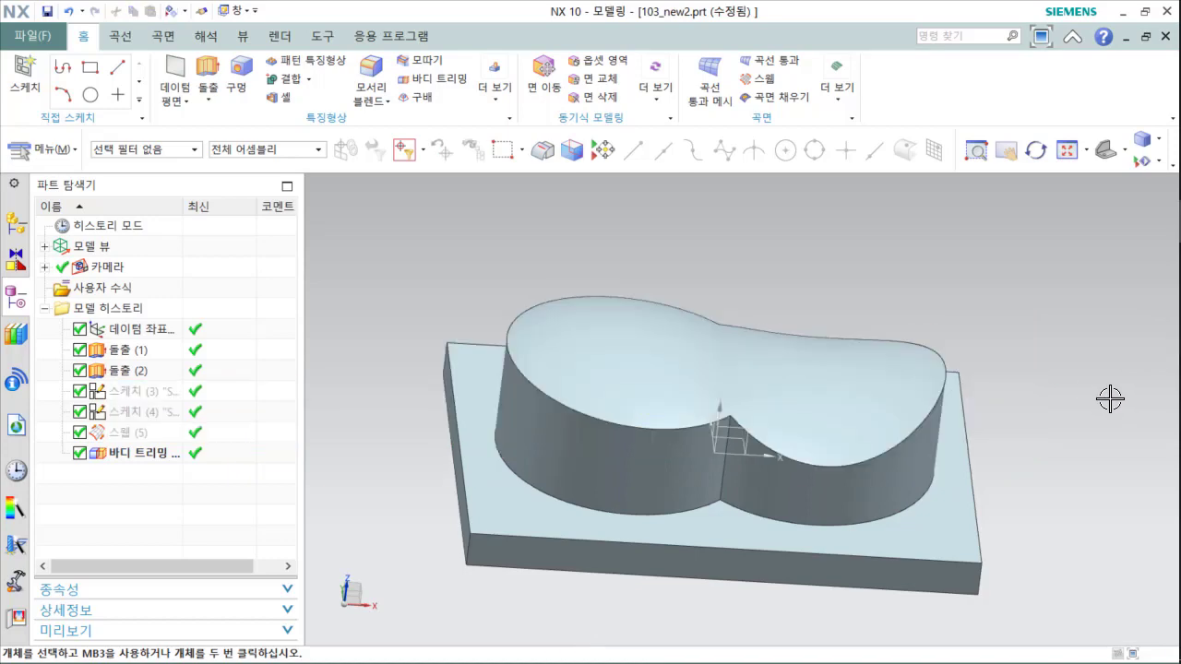
{"action": "mouse_move", "coordinate": [987, 398]}
{"action": "middle_mouse_down"}
{"action": "mouse_move", "coordinate": [922, 421]}
{"action": "mouse_move", "coordinate": [902, 448]}
{"action": "mouse_move", "coordinate": [907, 369]}
{"action": "mouse_move", "coordinate": [892, 414]}
{"action": "mouse_move", "coordinate": [899, 449]}
{"action": "mouse_move", "coordinate": [896, 430]}
{"action": "mouse_move", "coordinate": [920, 433]}
{"action": "mouse_move", "coordinate": [905, 501]}
{"action": "mouse_move", "coordinate": [917, 453]}
{"action": "mouse_move", "coordinate": [922, 499]}
{"action": "middle_mouse_up"}
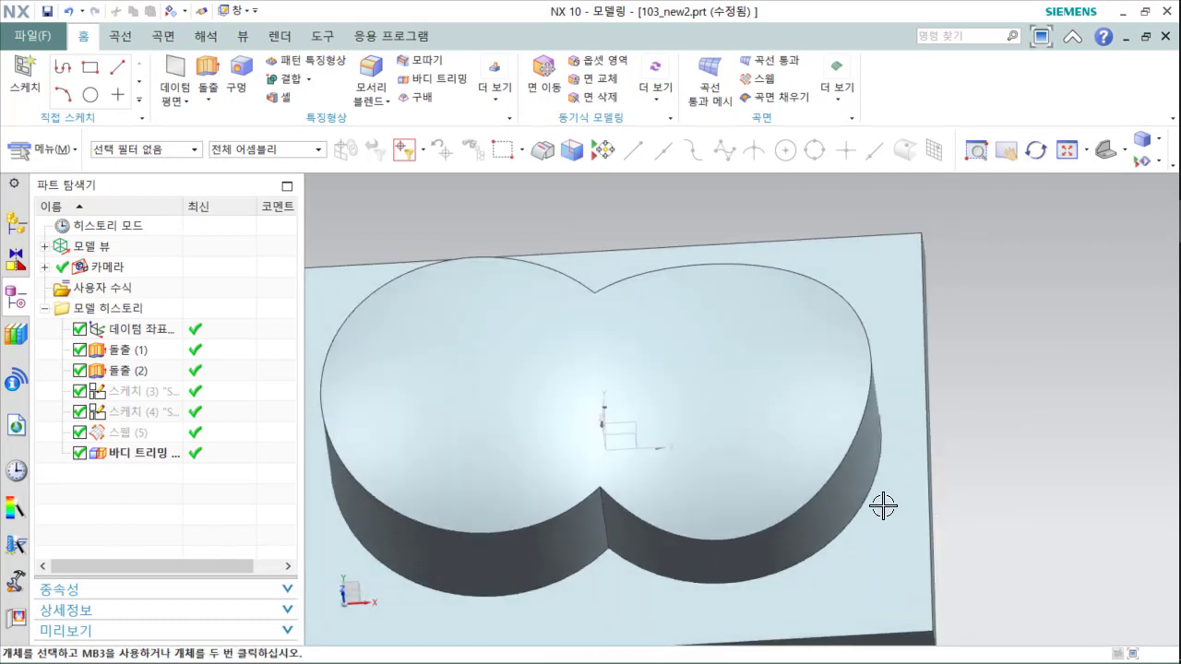
{"action": "middle_click_drag", "start_coordinate": [883, 506], "coordinate": [1001, 503], "text": "shift"}
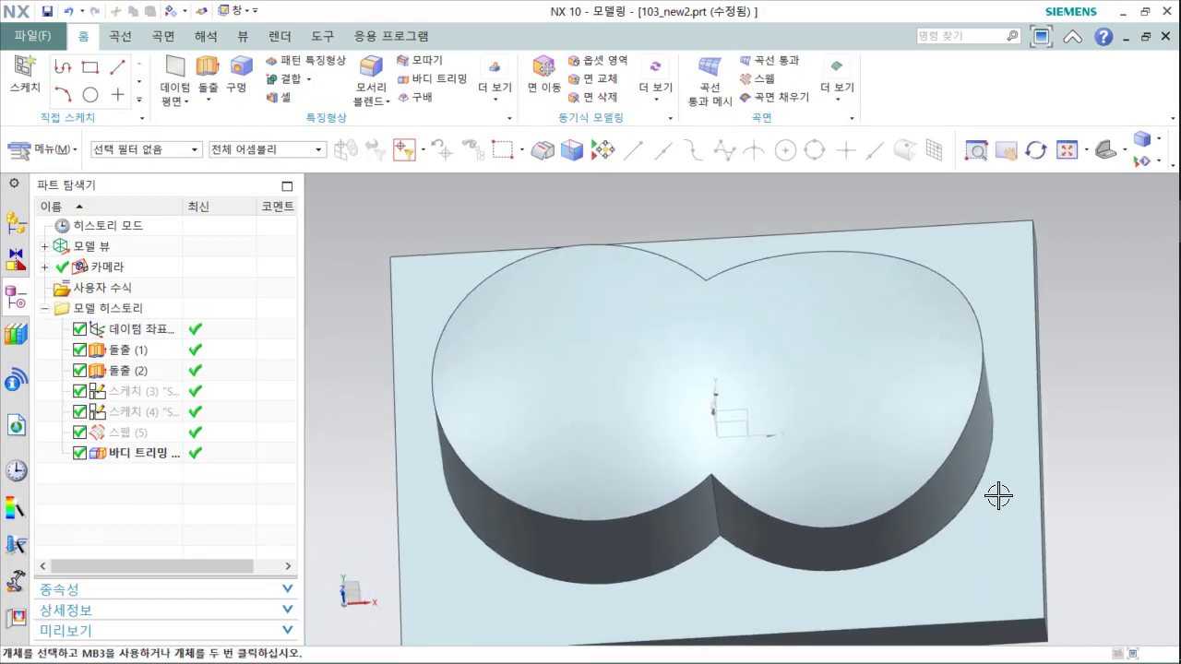
{"action": "middle_click_drag", "start_coordinate": [970, 512], "coordinate": [821, 513]}
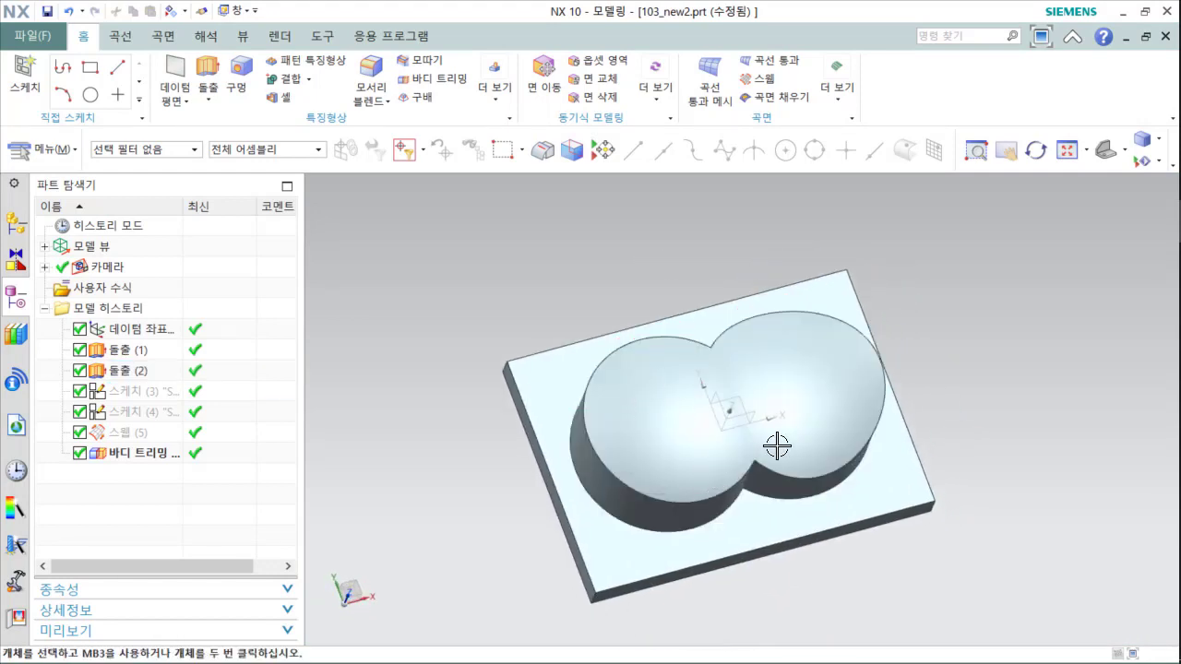
{"action": "middle_click_drag", "start_coordinate": [973, 400], "coordinate": [1003, 394]}
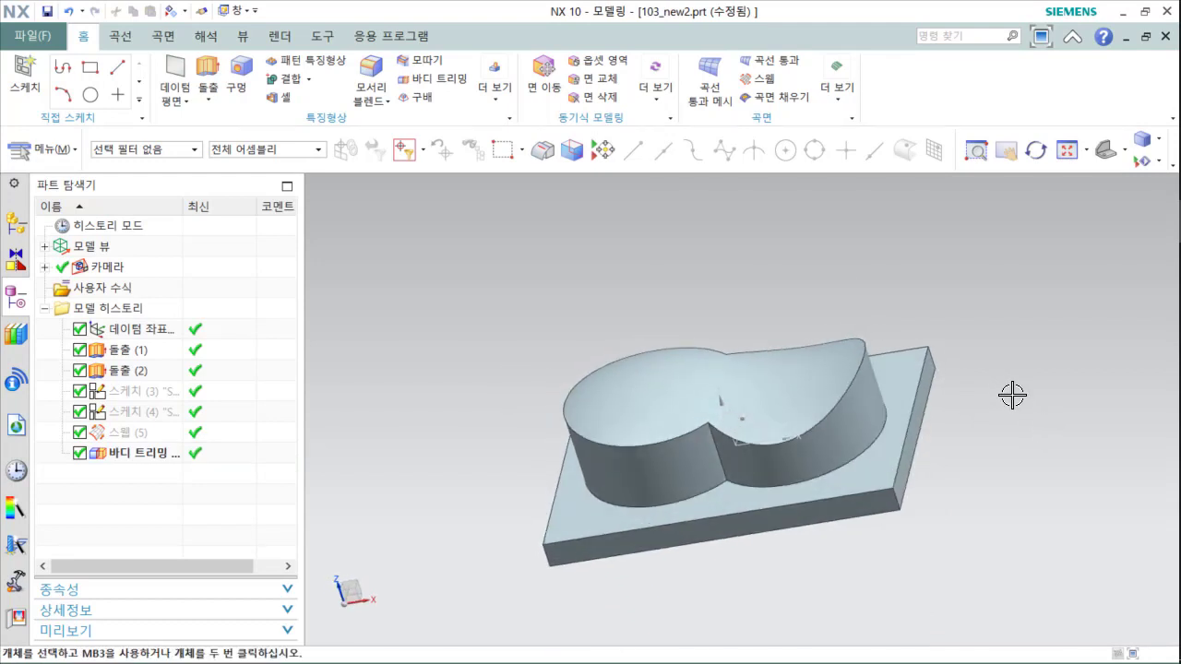
Step: Switch to the drawing viewer and examine page 103 for the rounded pocket's plan size and floor height, comparing it with the model
{"action": "key", "text": "alt+Tab"}
{"action": "left_click", "coordinate": [447, 381]}
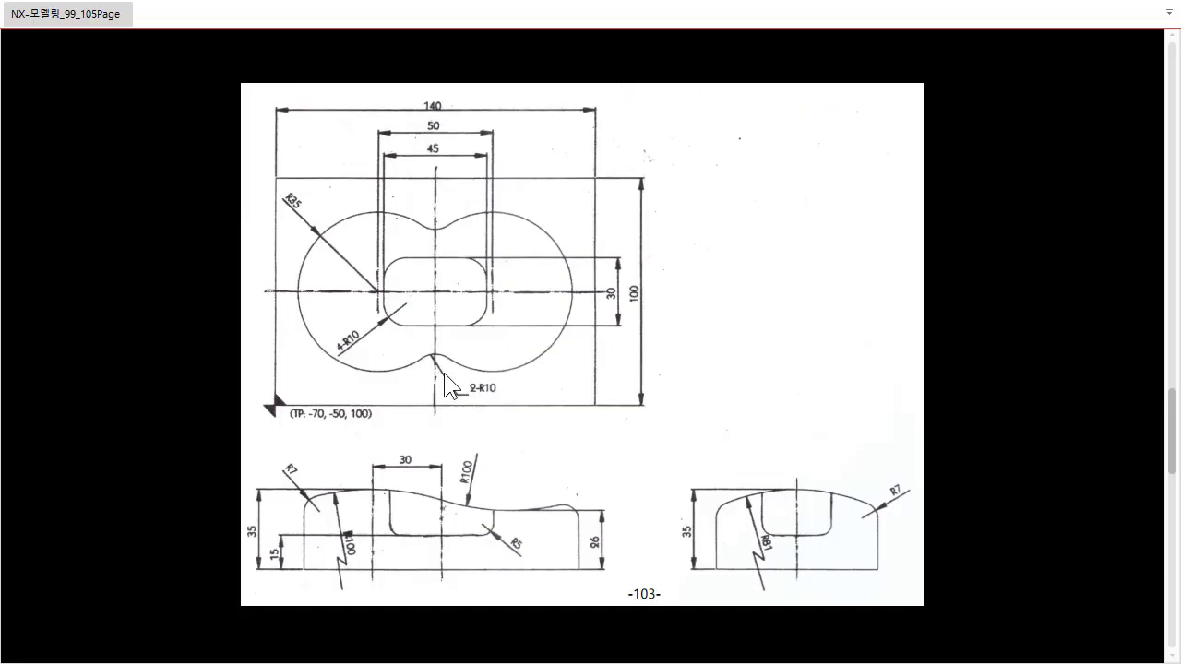
{"action": "left_click", "coordinate": [420, 569]}
{"action": "left_click", "coordinate": [420, 535]}
{"action": "left_click", "coordinate": [440, 150]}
{"action": "key", "text": "alt+Tab"}
{"action": "left_click", "coordinate": [428, 370]}
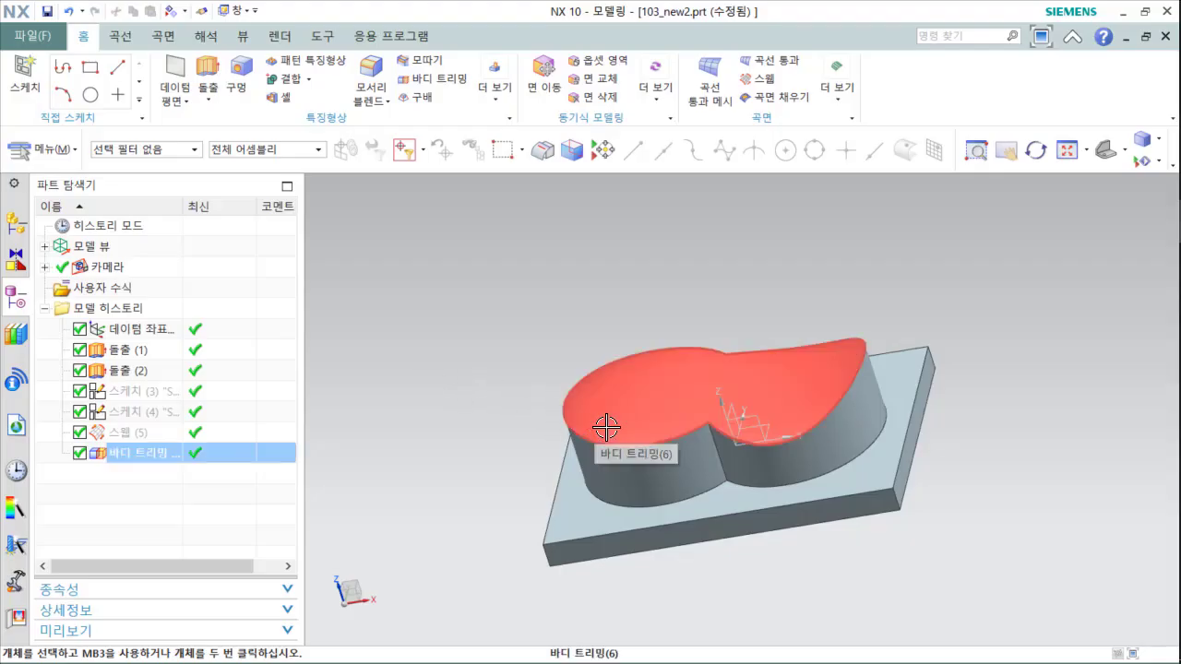
{"action": "key", "text": "alt+Tab"}
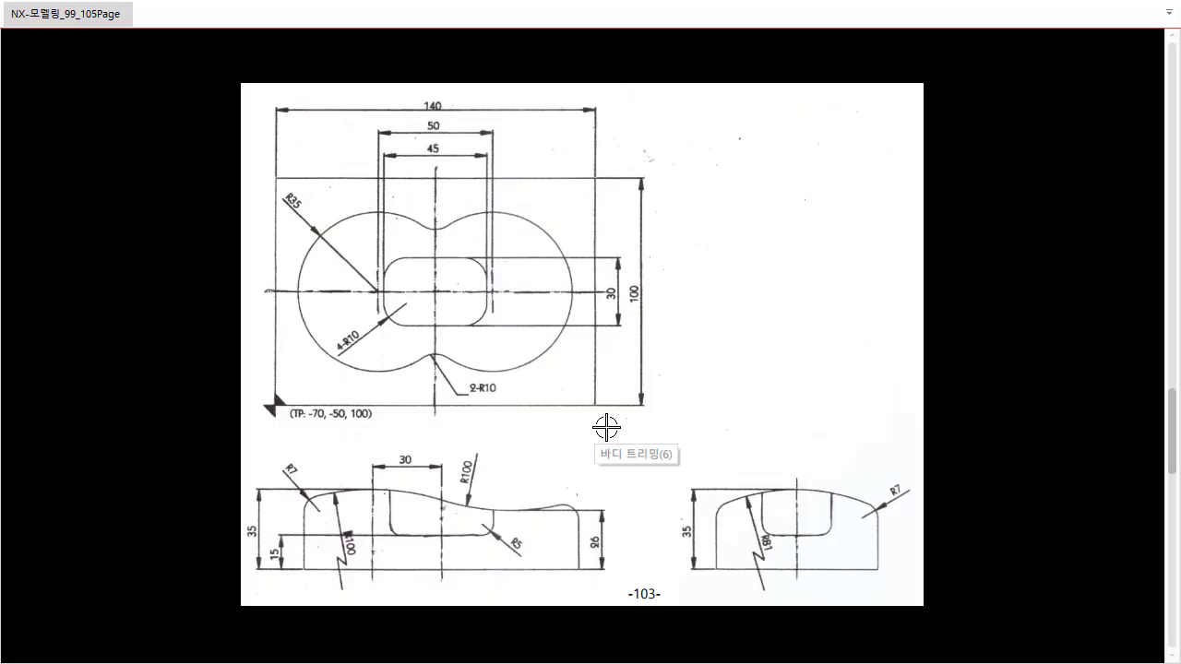
{"action": "key", "text": "alt+Tab"}
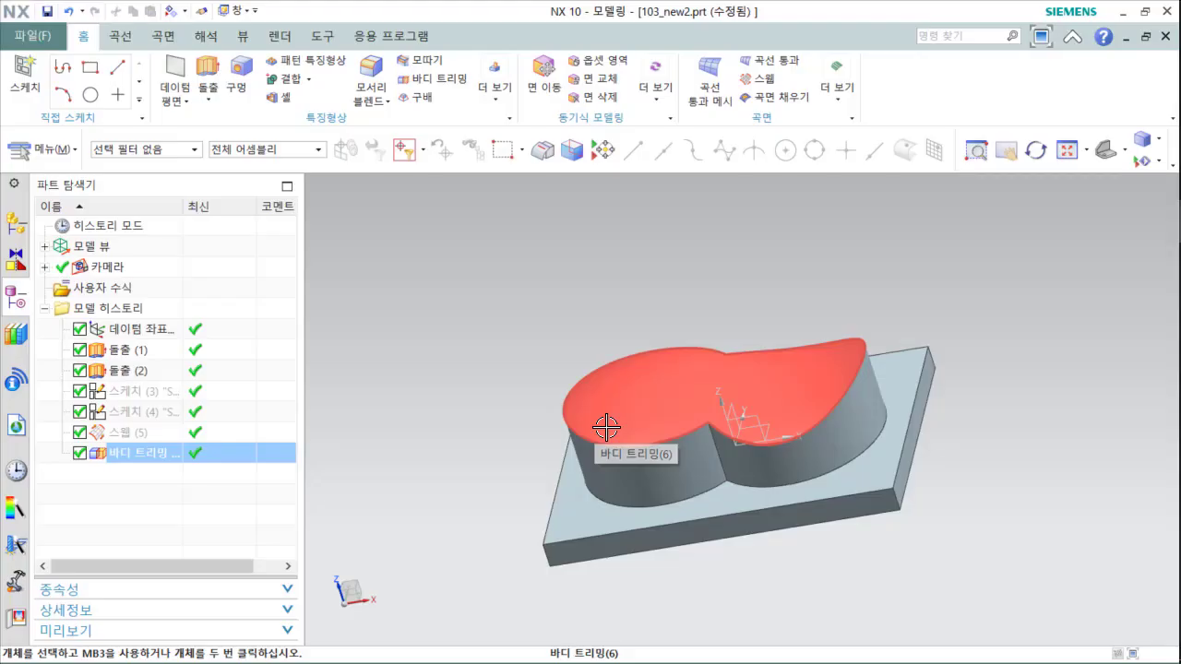
{"action": "key", "text": "alt+Tab"}
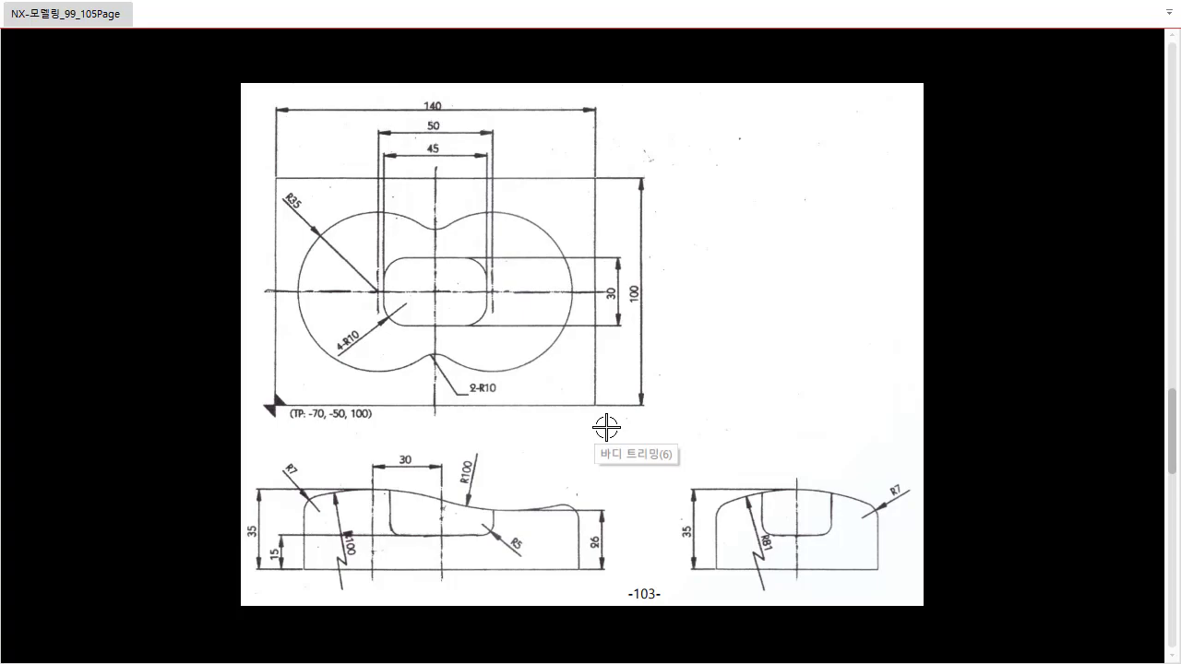
{"action": "key", "text": "alt+Tab"}
Step: Create a datum plane offset 15 mm upward from the top face of the rectangular base plate
{"action": "middle_click_drag", "start_coordinate": [603, 422], "coordinate": [804, 490]}
{"action": "middle_click_drag", "start_coordinate": [739, 419], "coordinate": [608, 411], "text": "shift"}
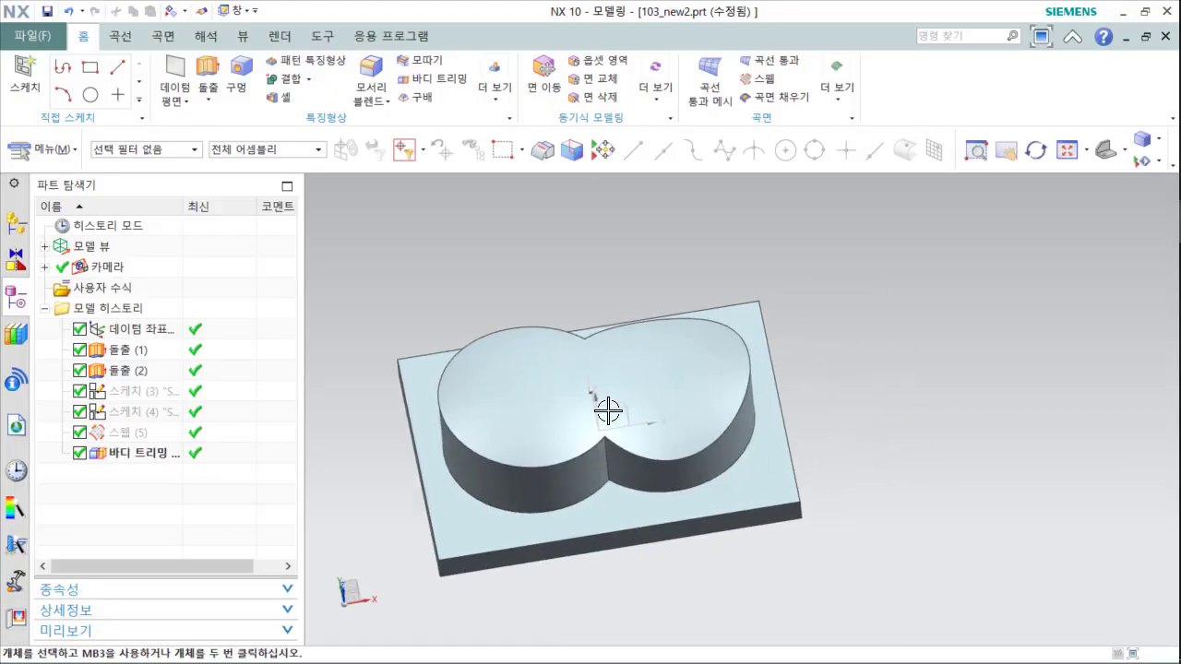
{"action": "left_click", "coordinate": [180, 85]}
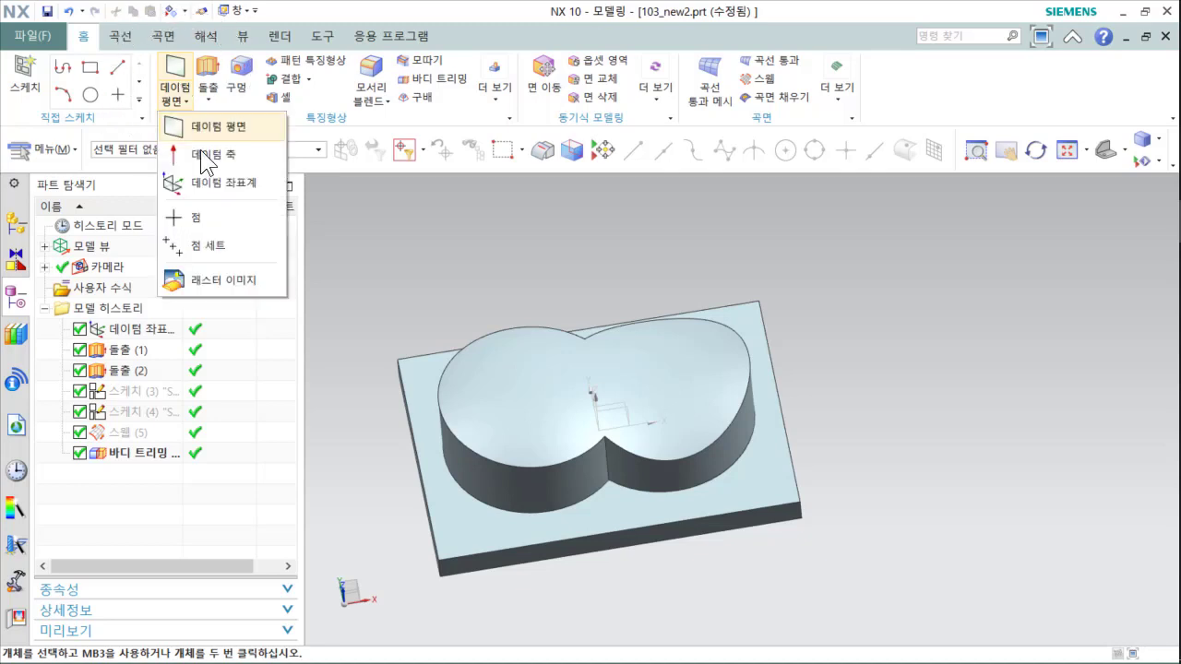
{"action": "left_click", "coordinate": [221, 129]}
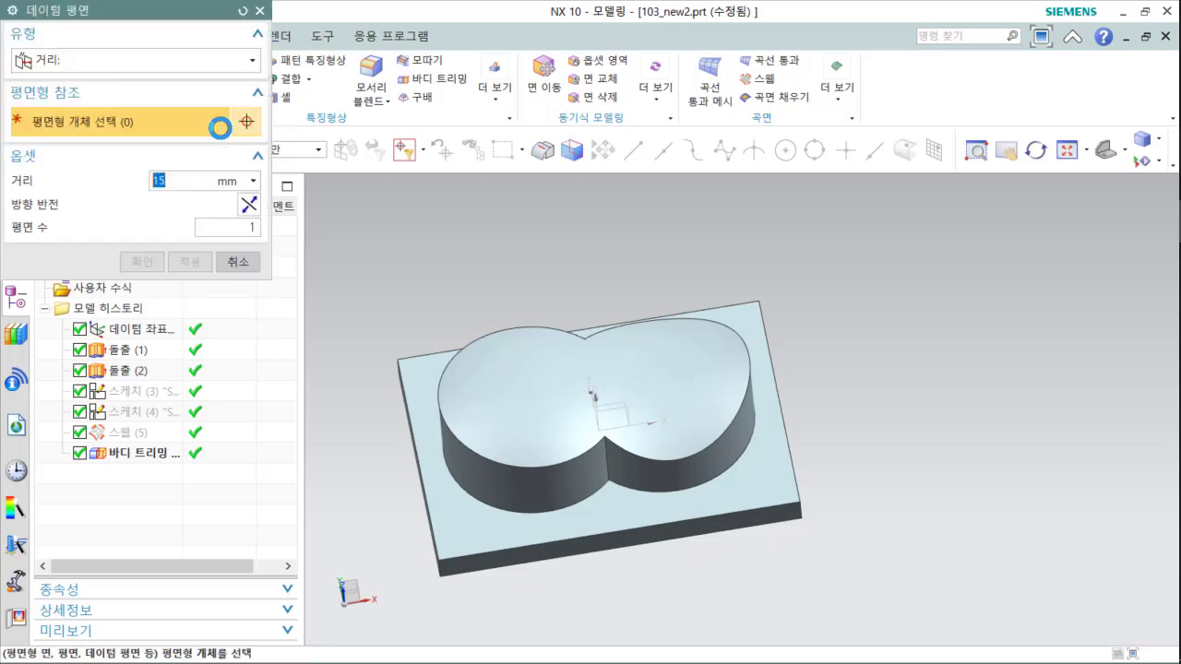
{"action": "left_click", "coordinate": [122, 53]}
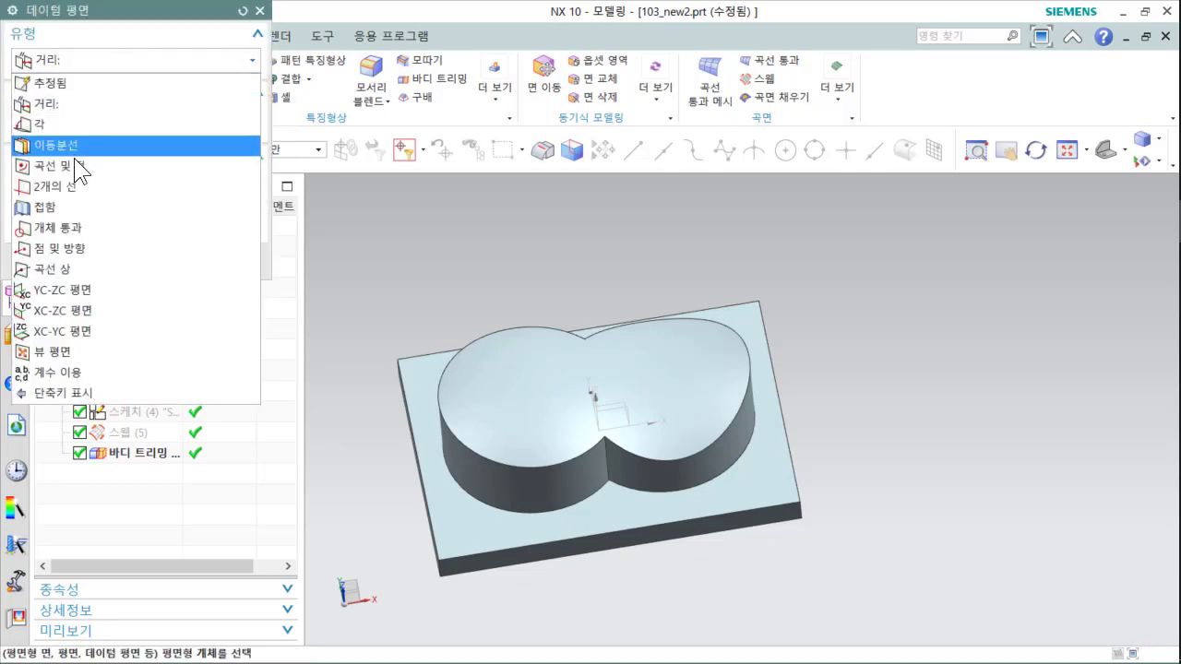
{"action": "left_click", "coordinate": [67, 106]}
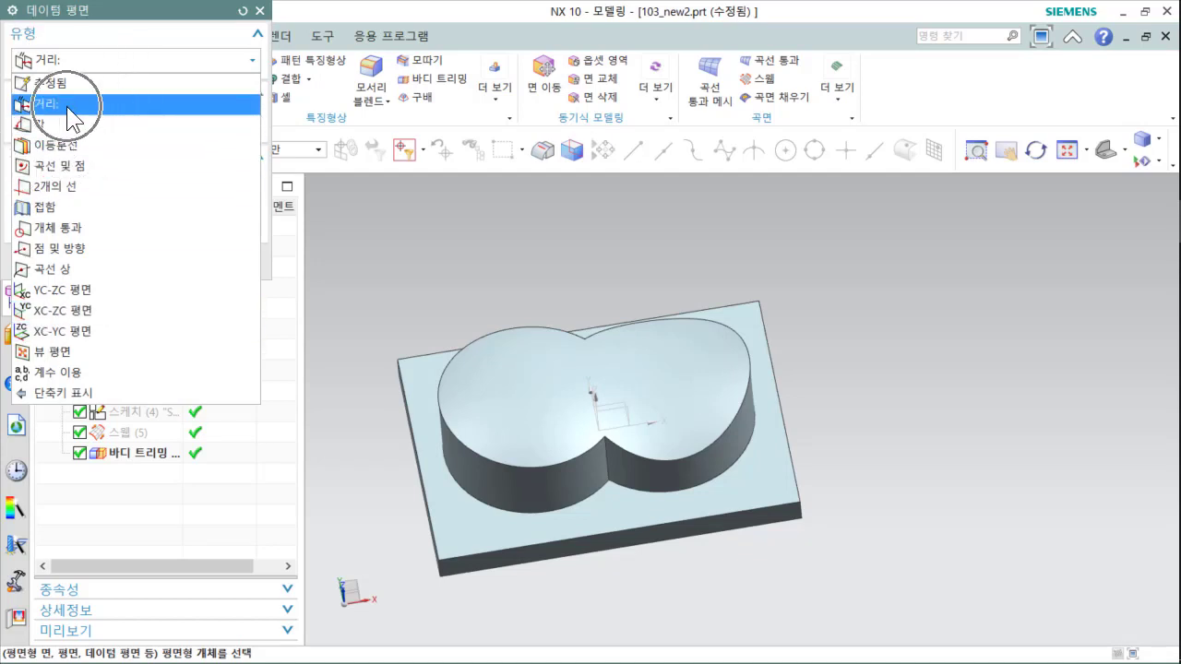
{"action": "left_click", "coordinate": [66, 106]}
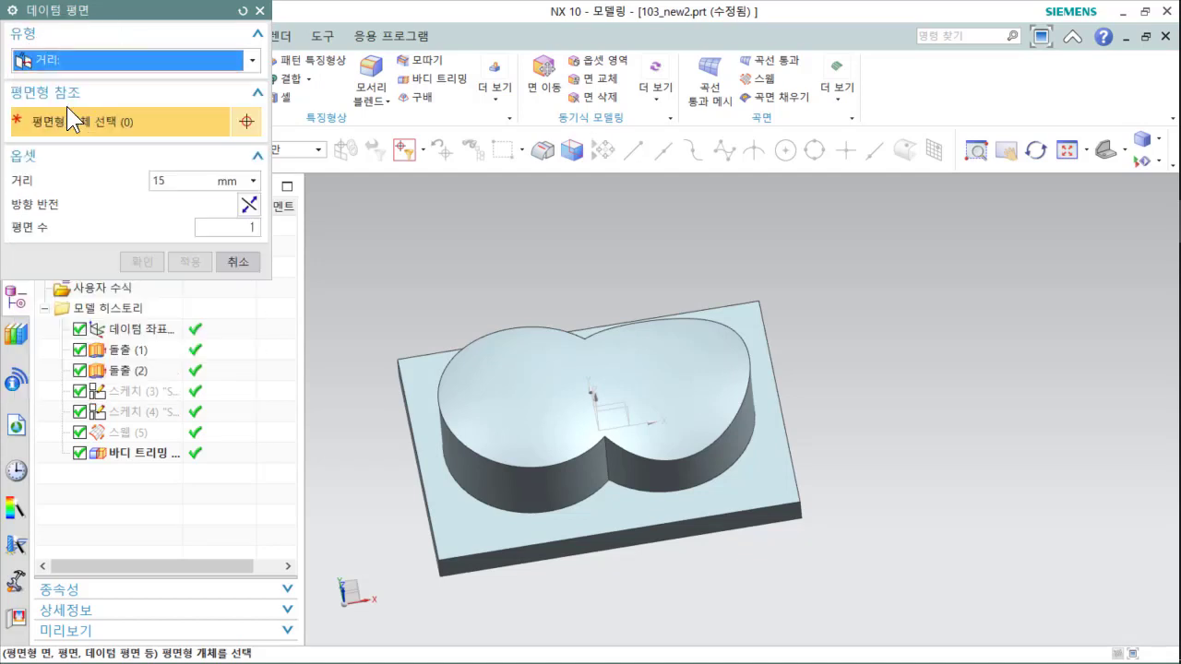
{"action": "left_click", "coordinate": [765, 482]}
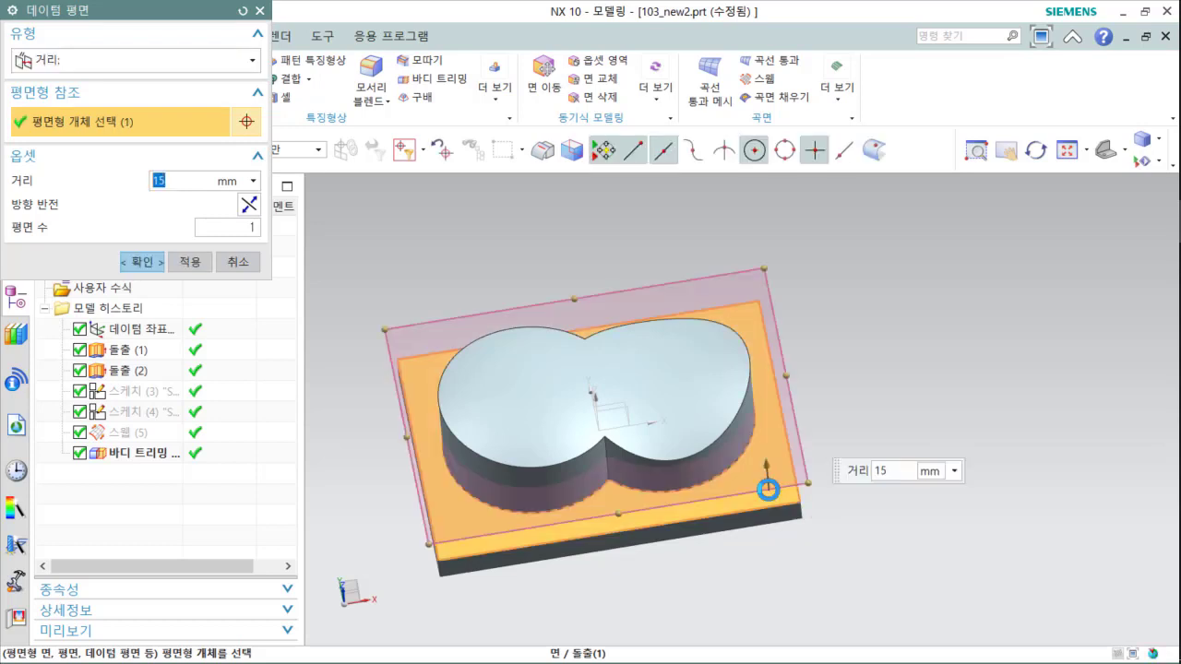
{"action": "middle_click_drag", "start_coordinate": [892, 533], "coordinate": [857, 481]}
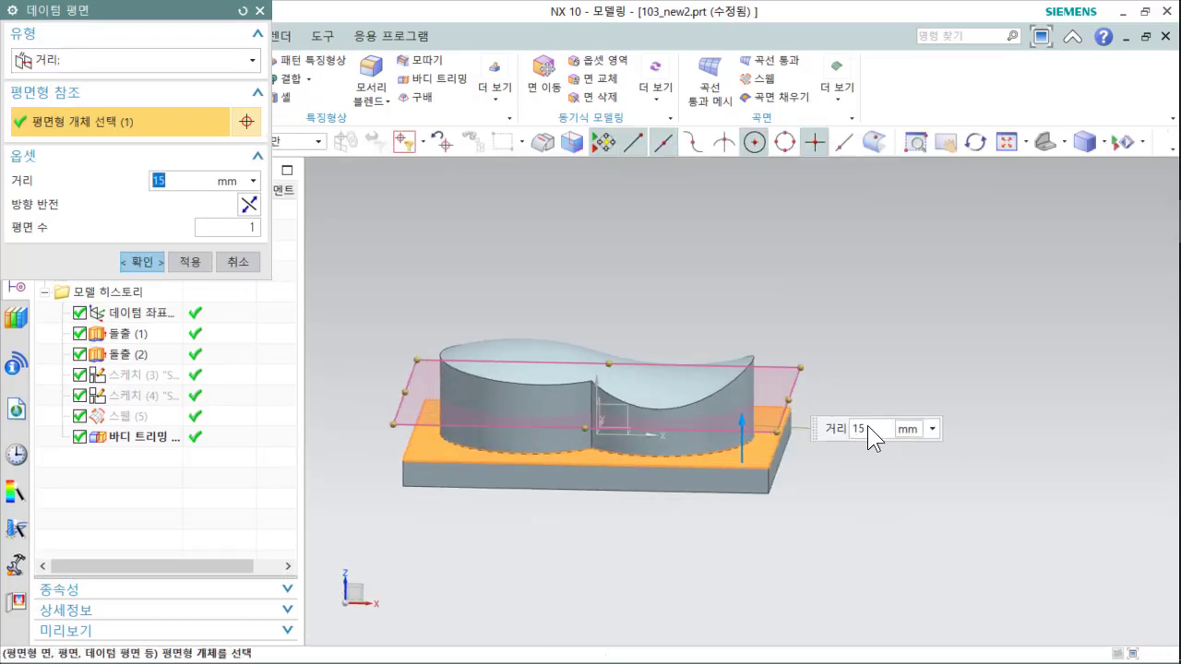
{"action": "left_click", "coordinate": [143, 262]}
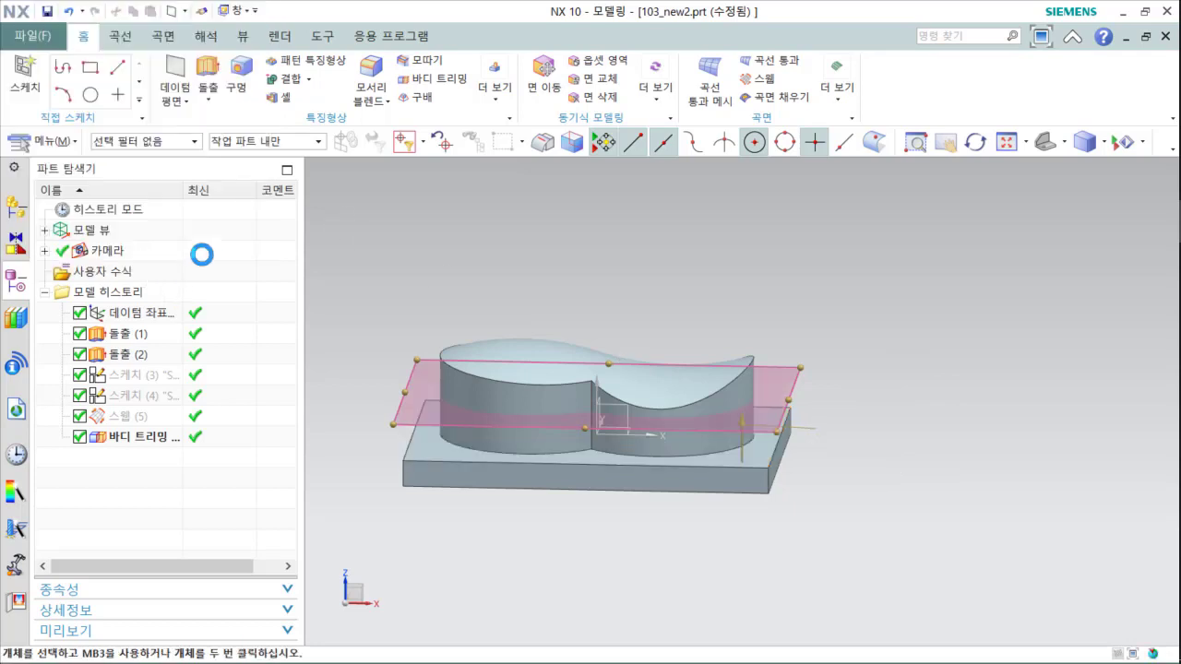
Step: Start an Extrude with a new section sketch, set to On Plane, on the datum plane above the plate
{"action": "middle_click_drag", "start_coordinate": [894, 457], "coordinate": [926, 426]}
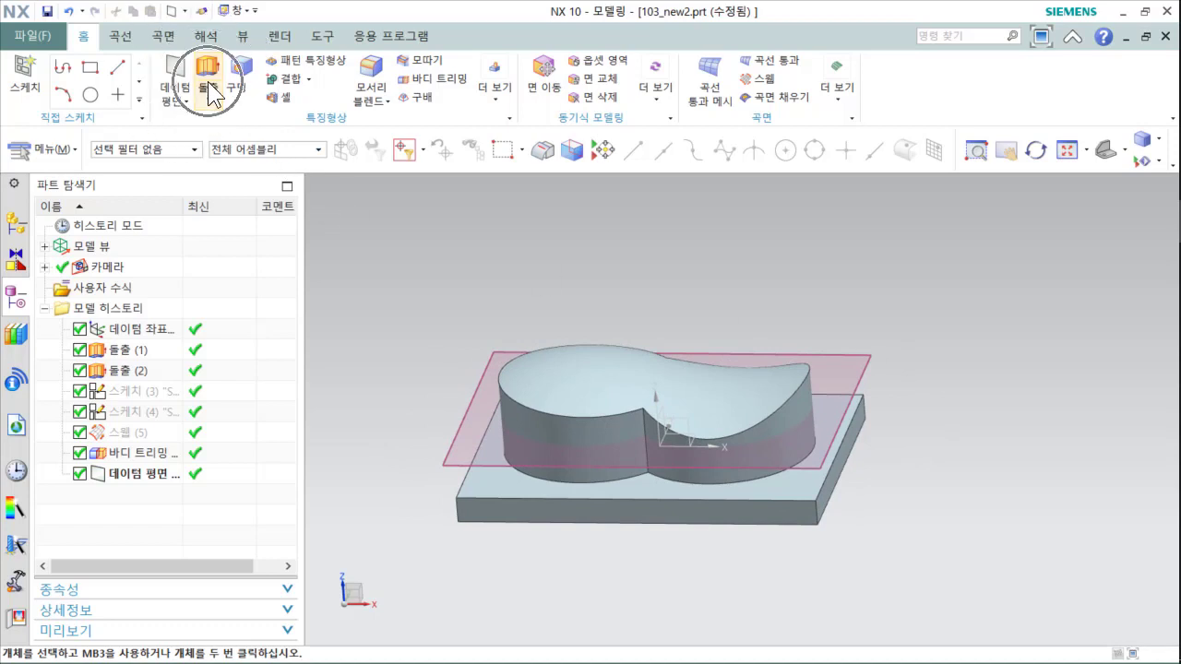
{"action": "mouse_move", "coordinate": [212, 92]}
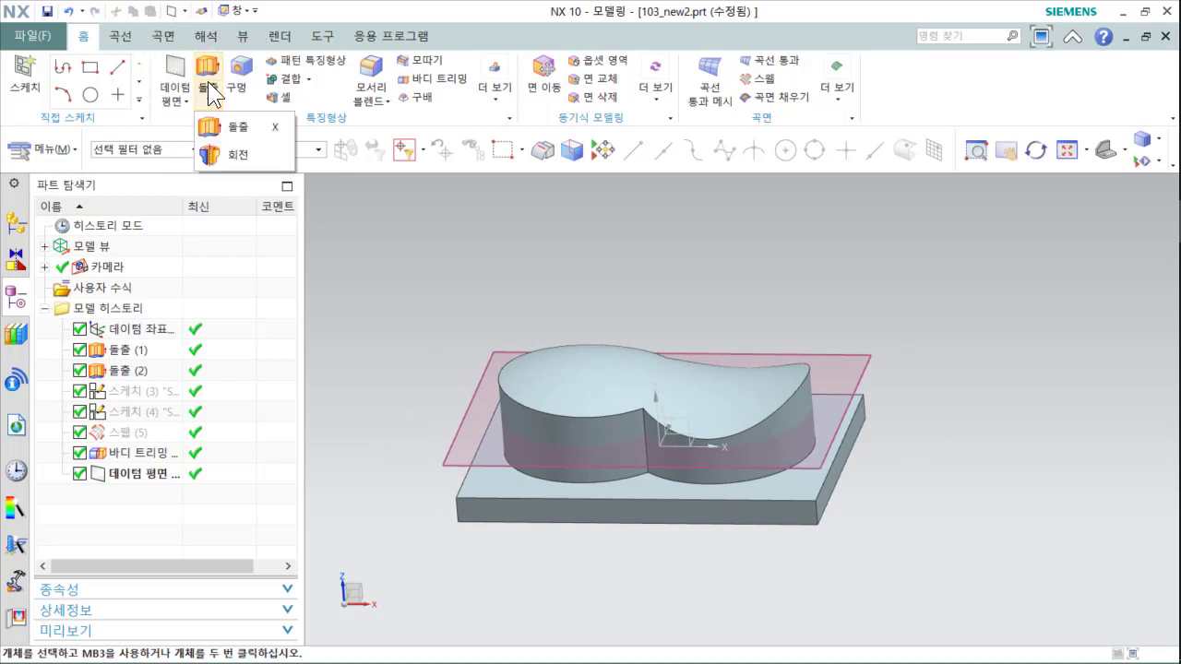
{"action": "left_click", "coordinate": [237, 123]}
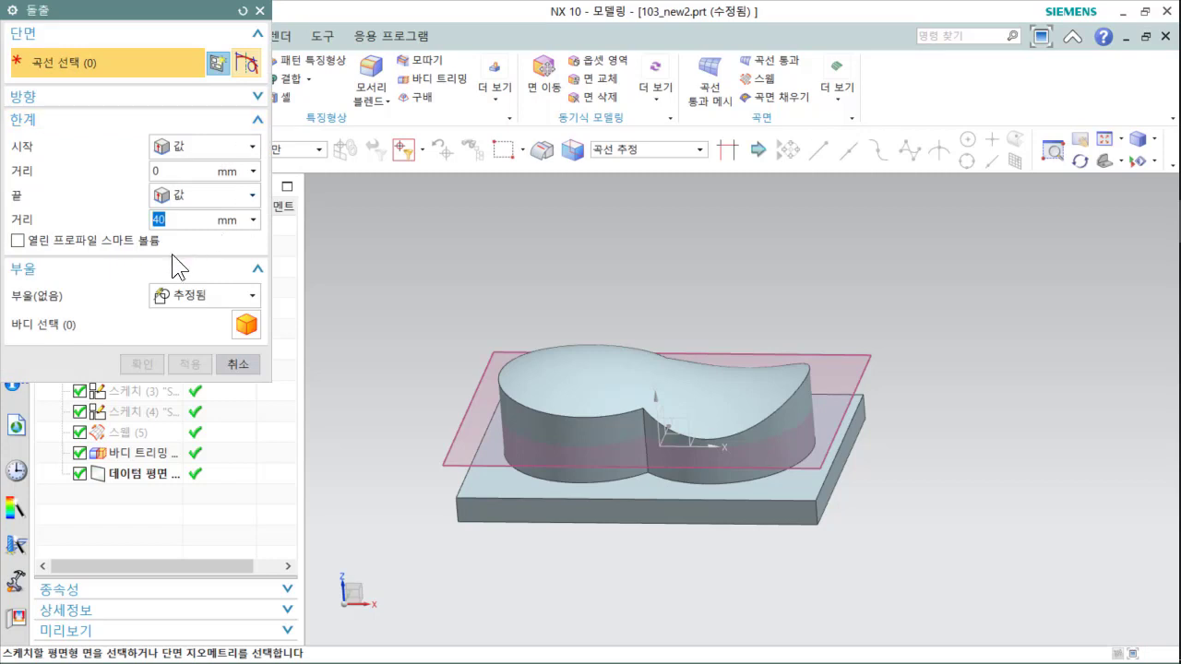
{"action": "left_click", "coordinate": [219, 64]}
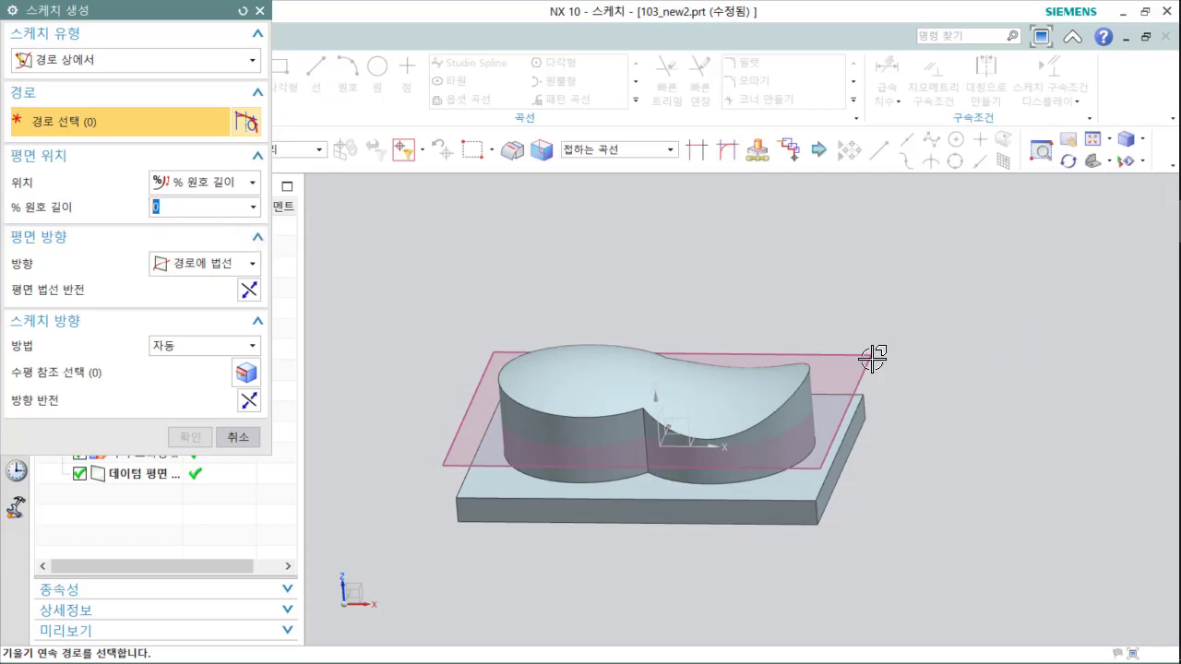
{"action": "left_click", "coordinate": [835, 371]}
{"action": "left_click", "coordinate": [100, 60]}
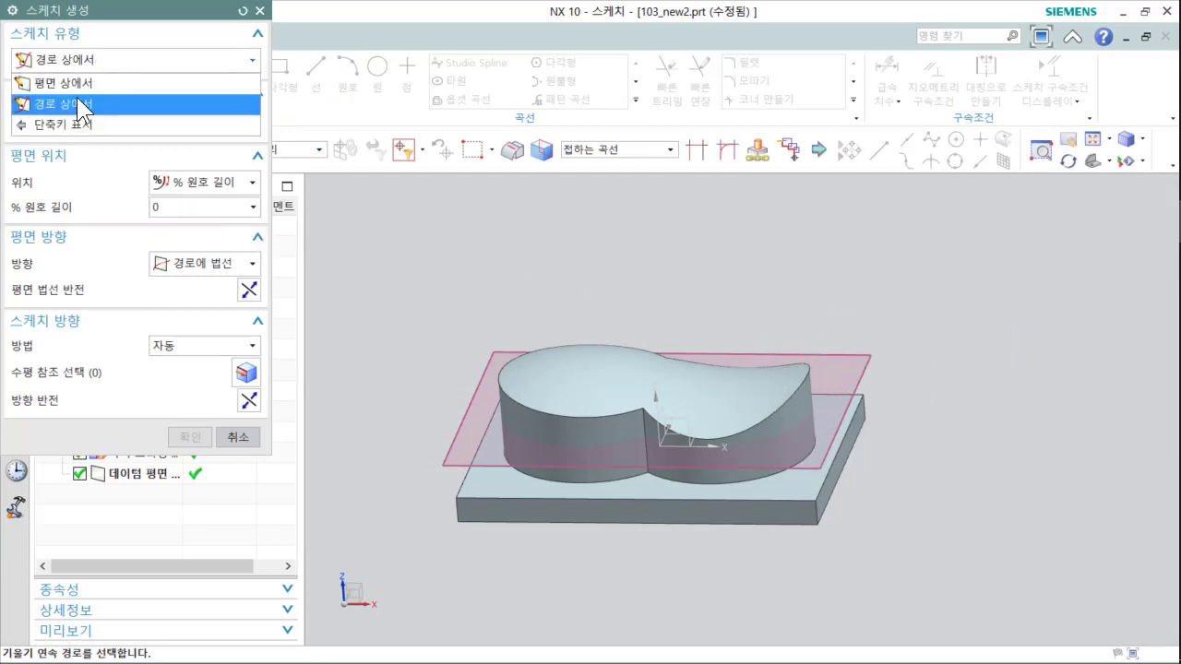
{"action": "left_click", "coordinate": [92, 88]}
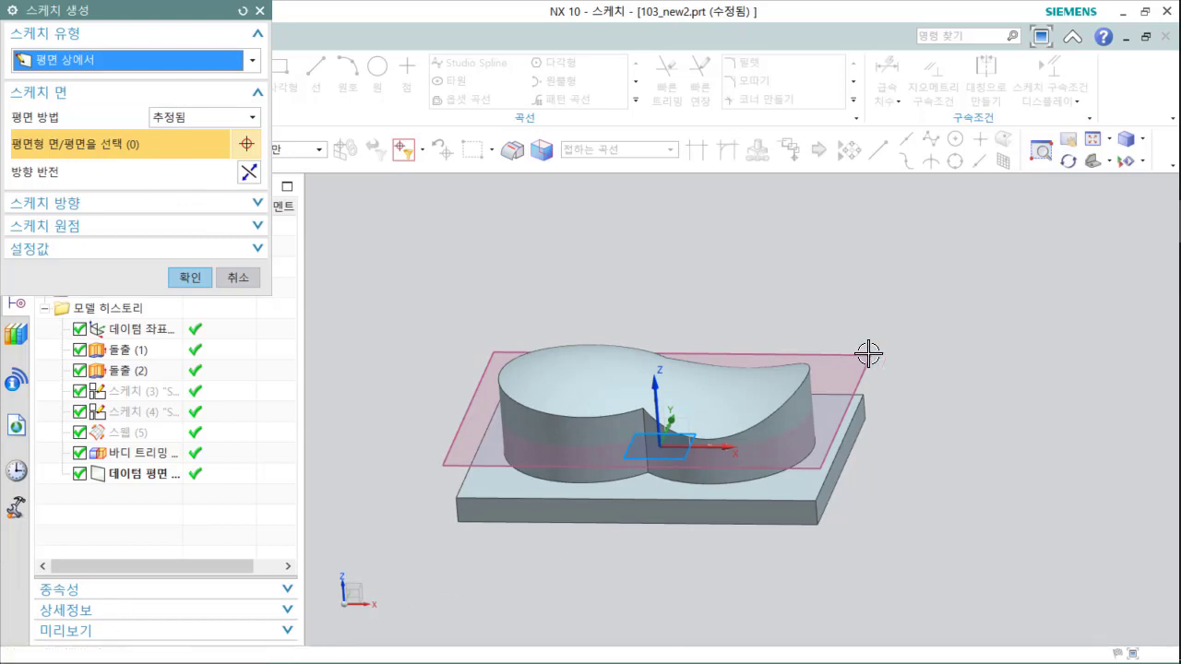
{"action": "left_click", "coordinate": [831, 358]}
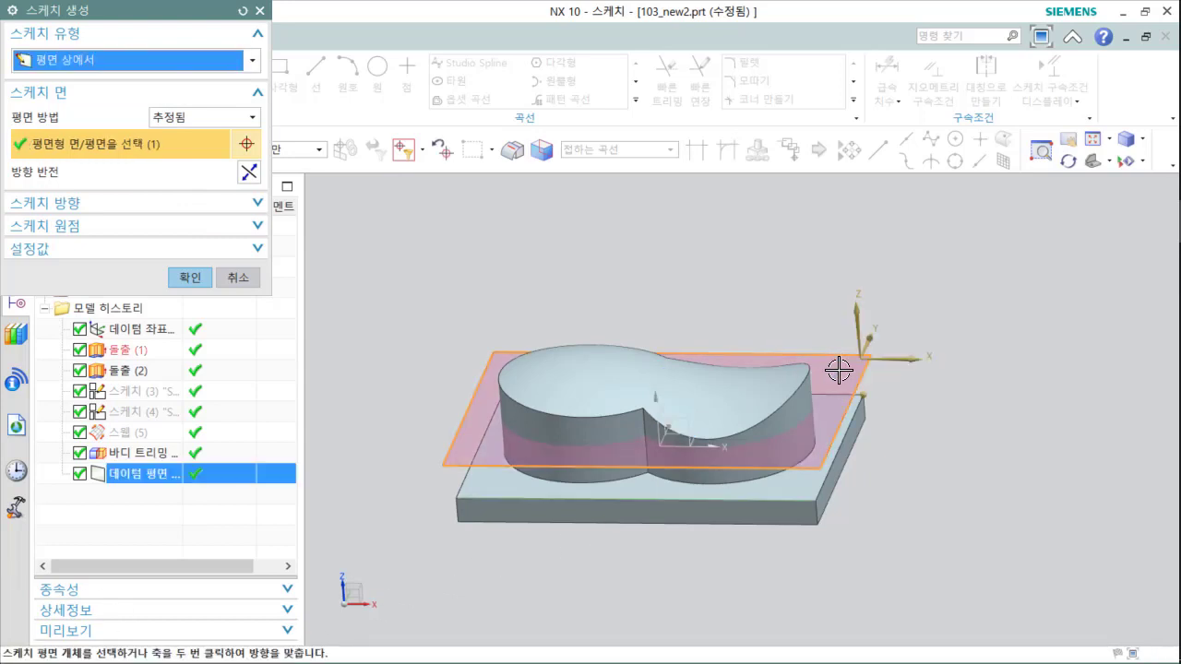
{"action": "left_click", "coordinate": [192, 280]}
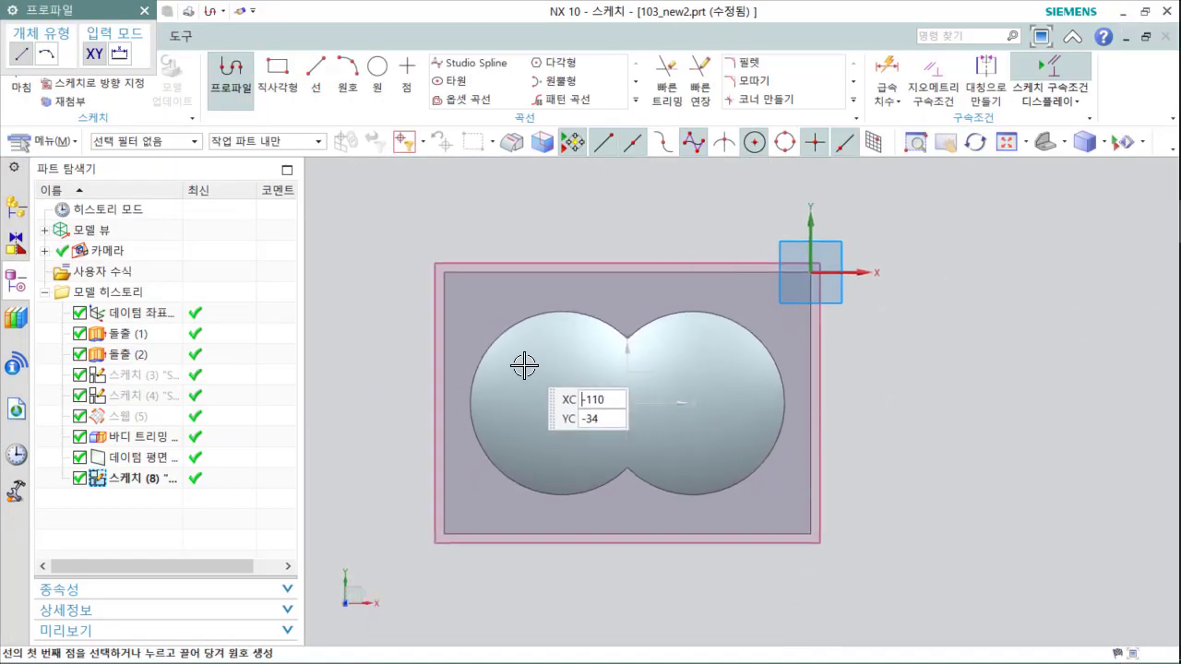
Step: Sketch a rectangle about 65 mm wide around the centre of the figure-eight boss
{"action": "left_click", "coordinate": [281, 83]}
{"action": "left_click", "coordinate": [544, 364]}
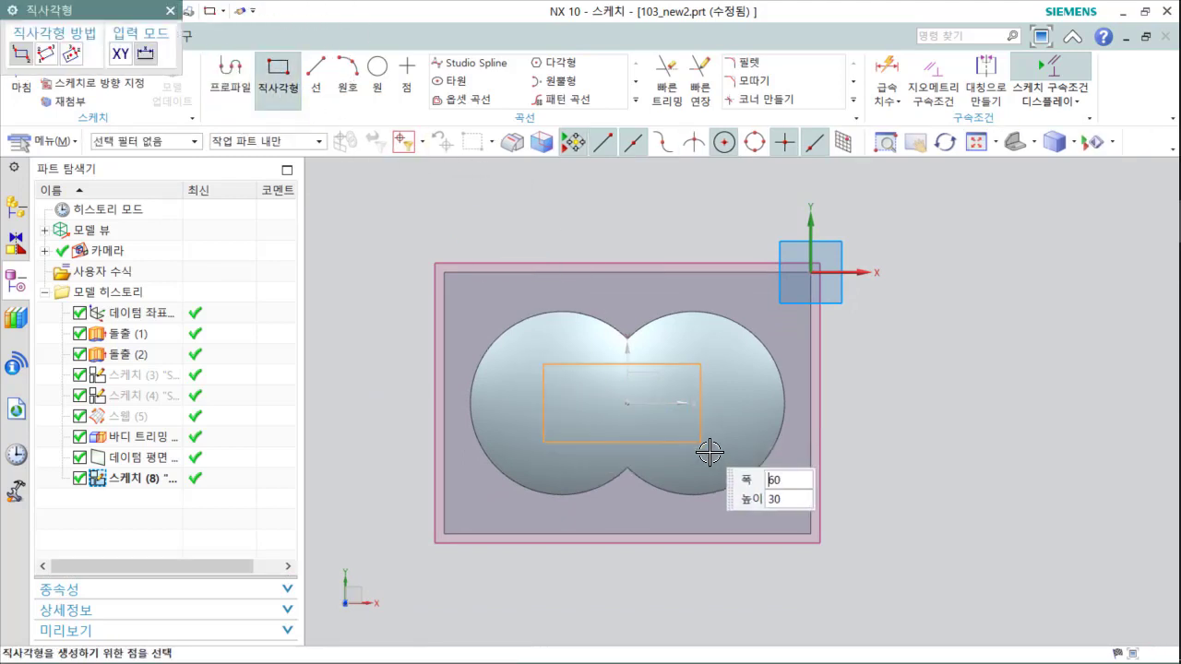
{"action": "left_click", "coordinate": [716, 455]}
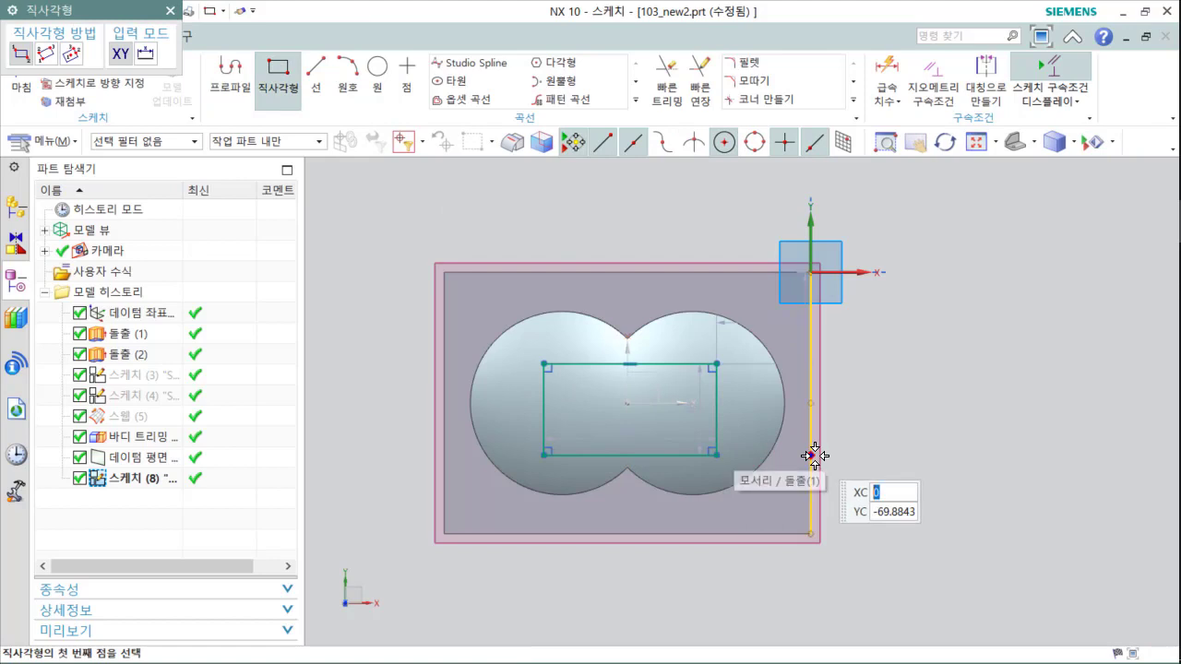
{"action": "scroll", "coordinate": [732, 438], "scroll_direction": "down", "scroll_amount": 1}
{"action": "scroll", "coordinate": [734, 440], "scroll_direction": "up", "scroll_amount": 2}
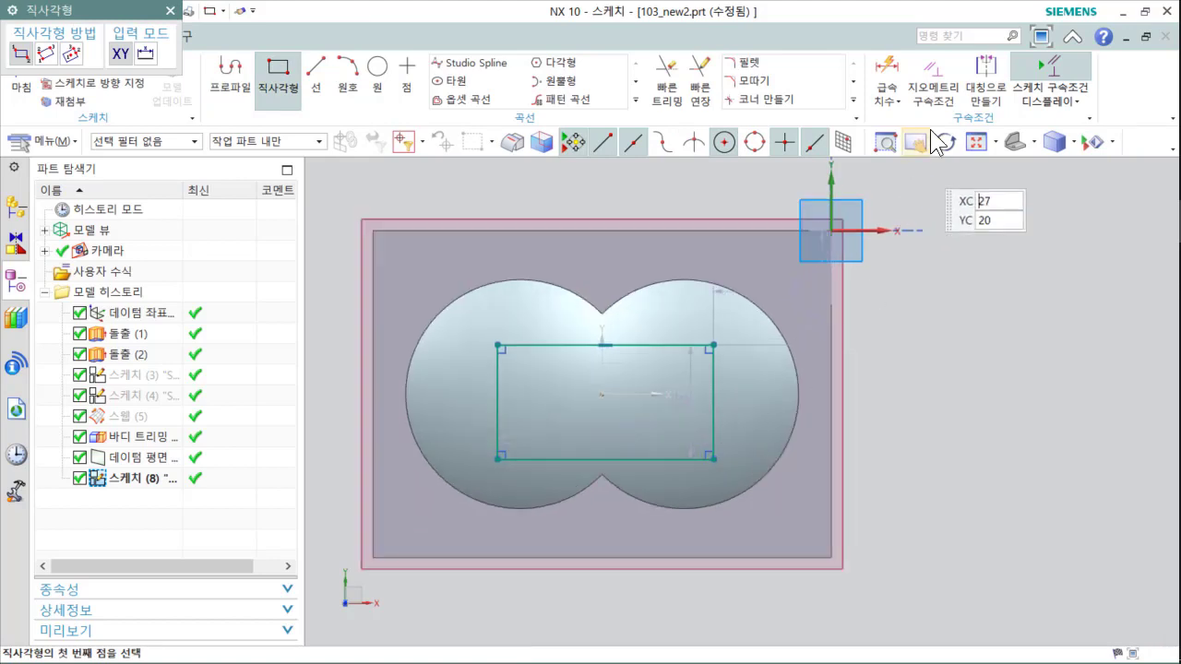
Step: Make the rectangle's two vertical sides symmetric about the datum coordinate system's Y axis
{"action": "left_click", "coordinate": [989, 89]}
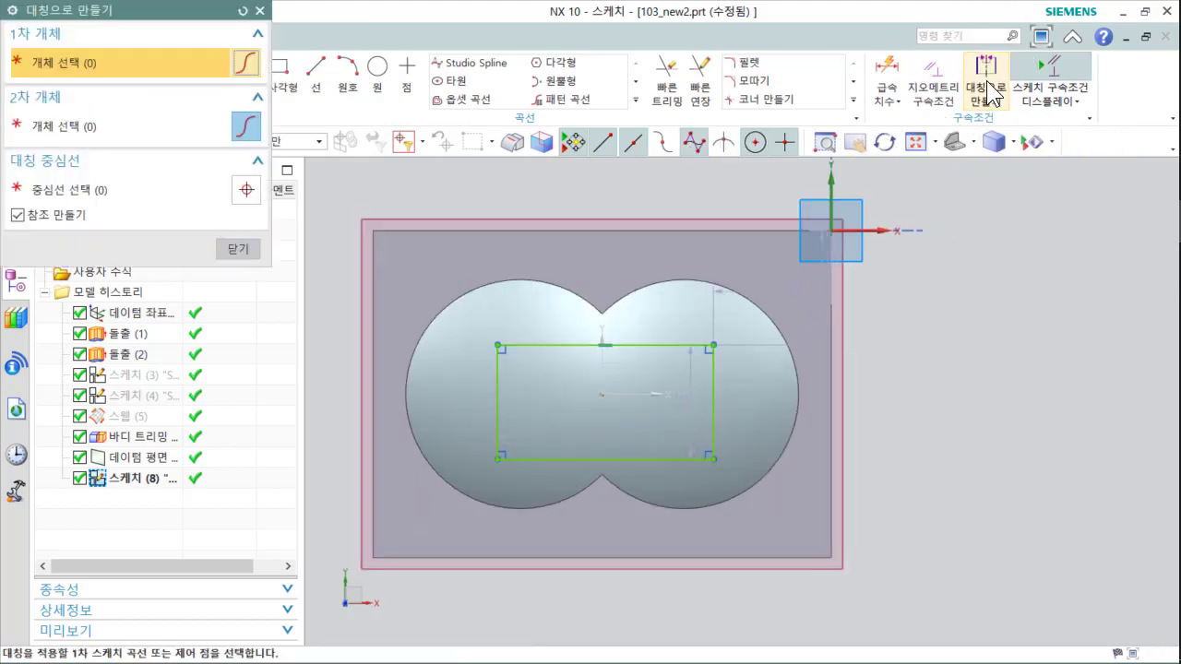
{"action": "left_click", "coordinate": [497, 382]}
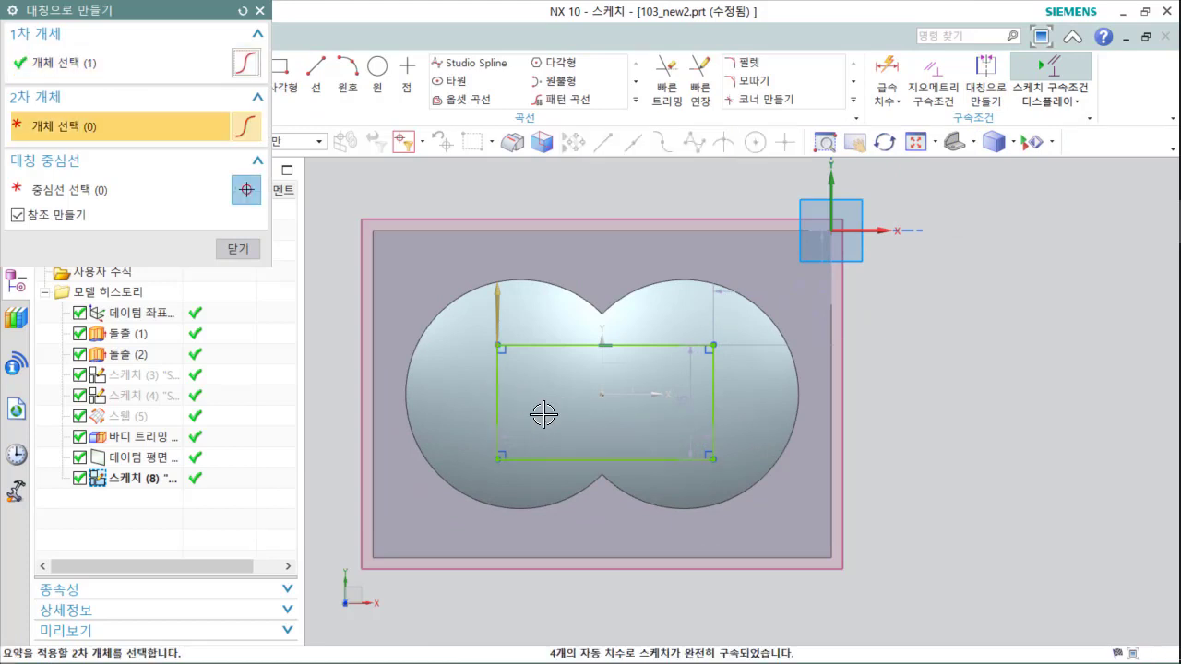
{"action": "left_click", "coordinate": [713, 379]}
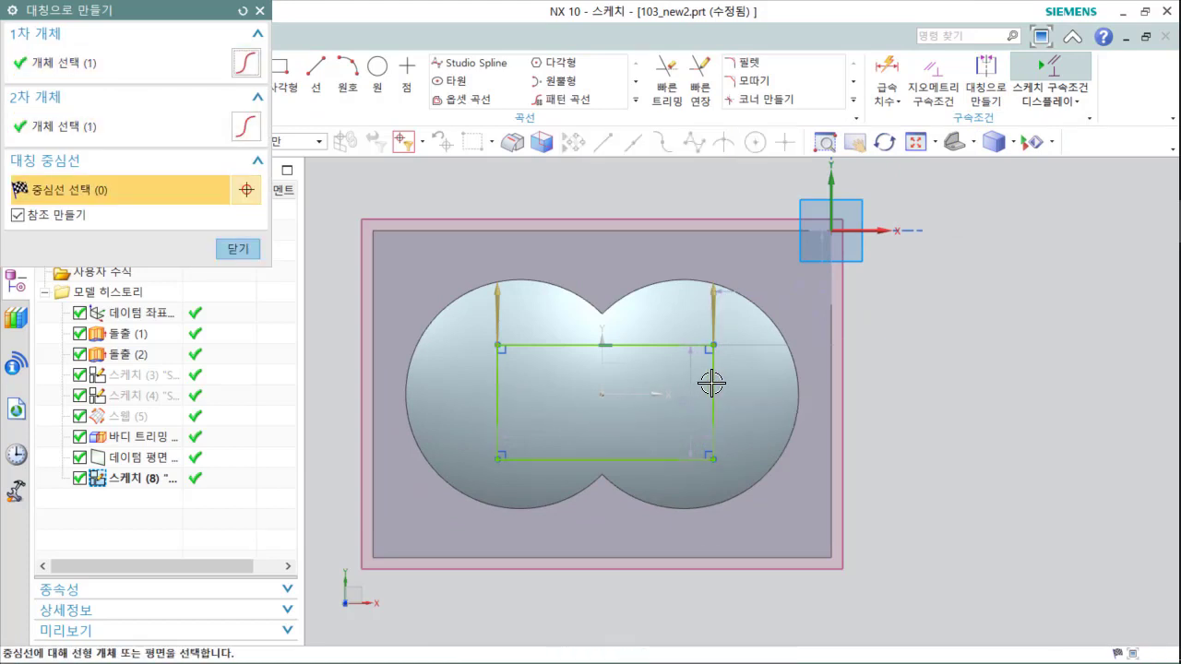
{"action": "left_click", "coordinate": [605, 377]}
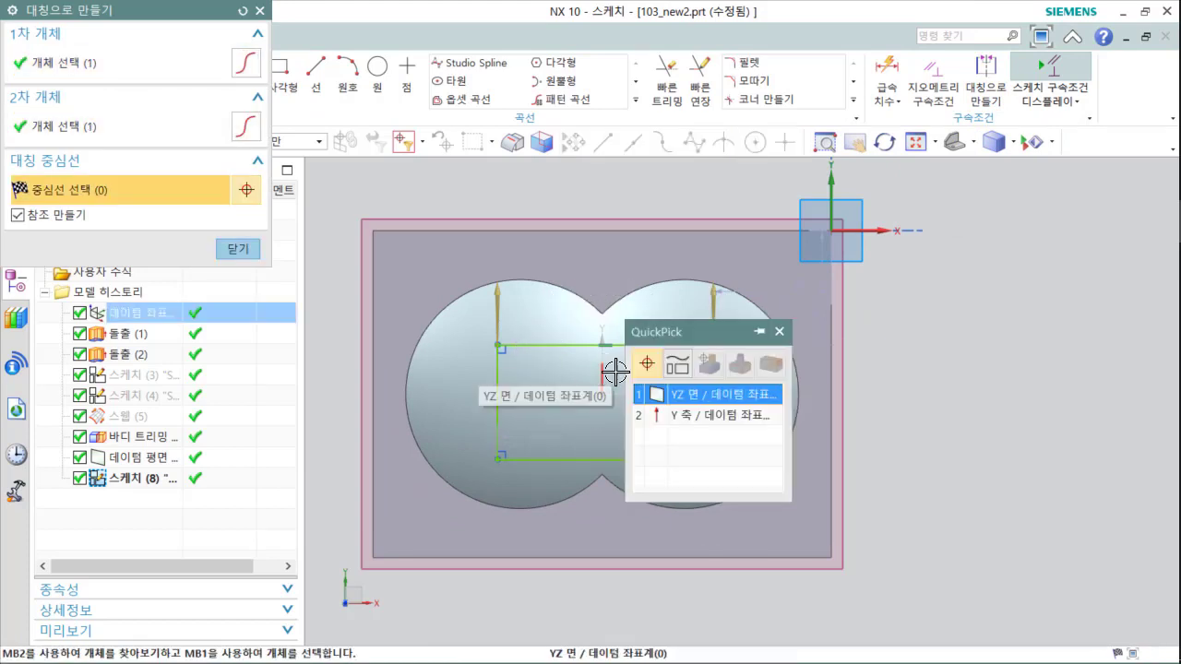
{"action": "left_click", "coordinate": [692, 417]}
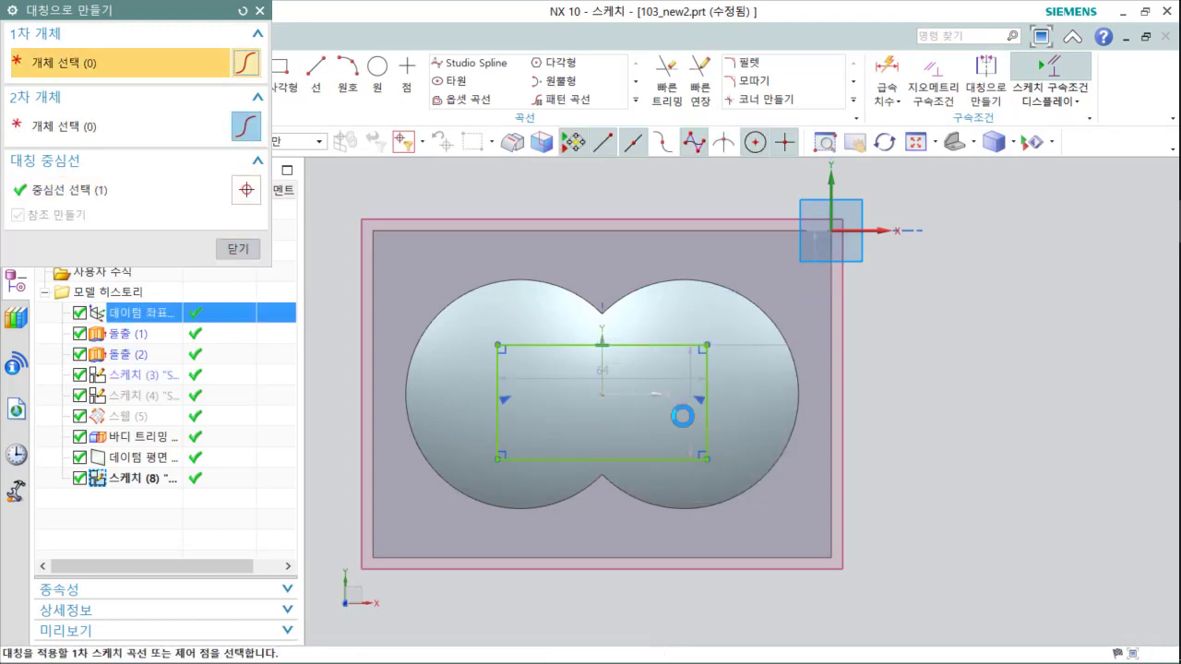
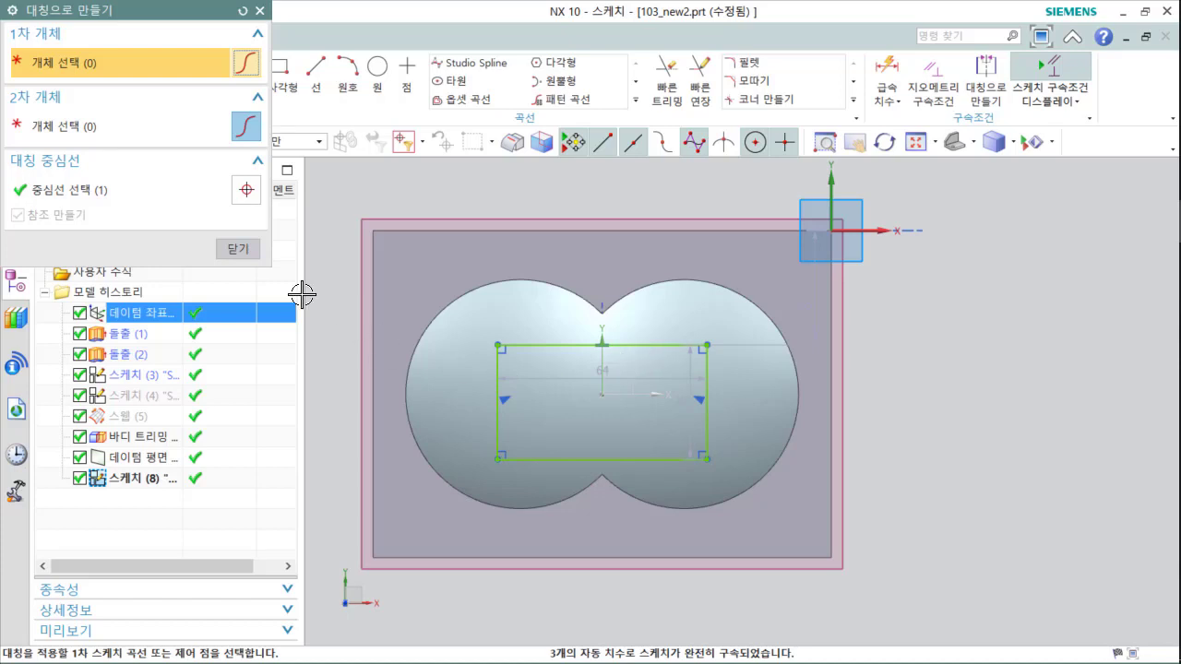
Step: Make the rectangle's two horizontal sides symmetric about the X axis, using it as the new centreline
{"action": "left_click", "coordinate": [248, 194]}
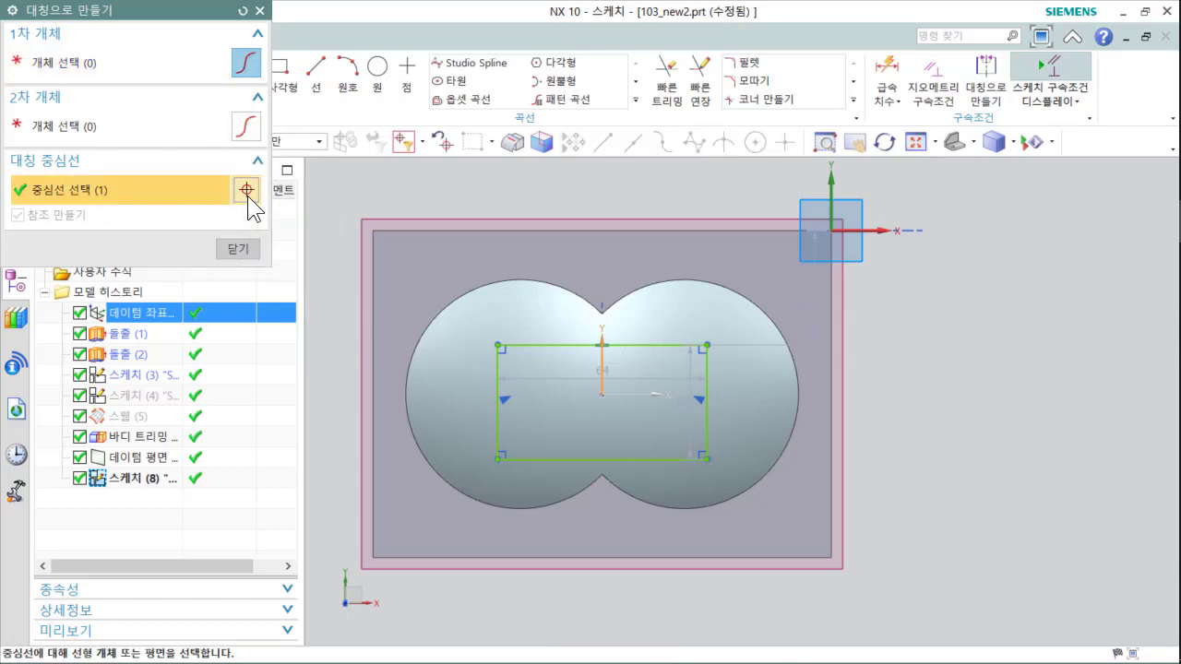
{"action": "left_click", "coordinate": [648, 395]}
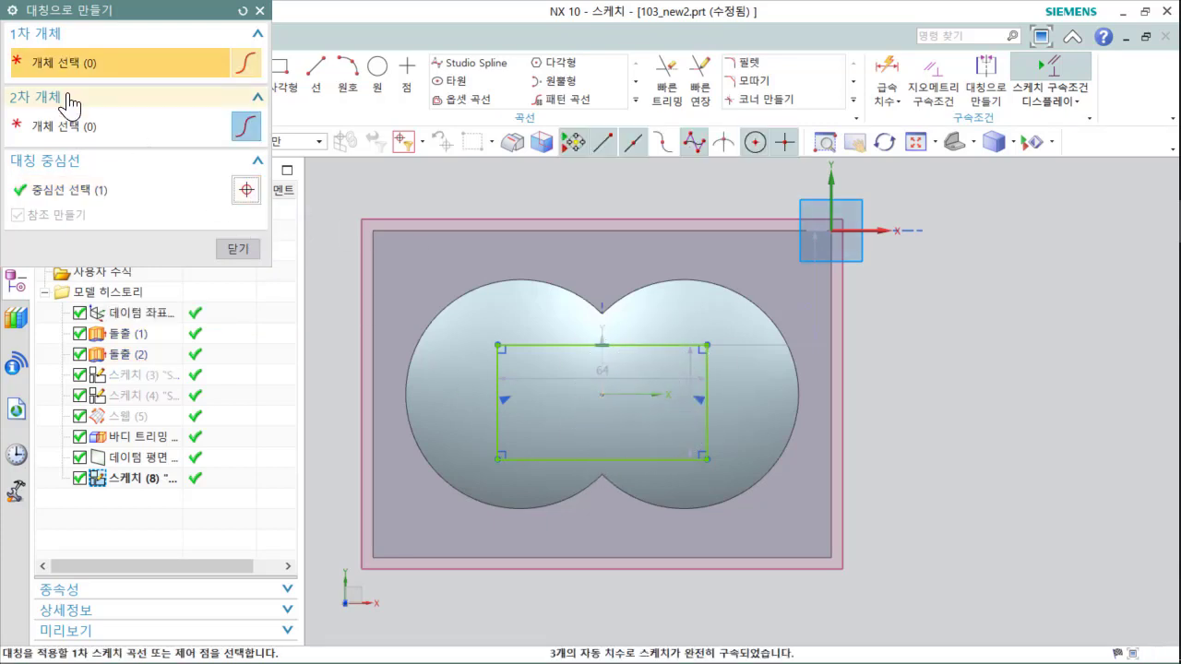
{"action": "left_click", "coordinate": [636, 349]}
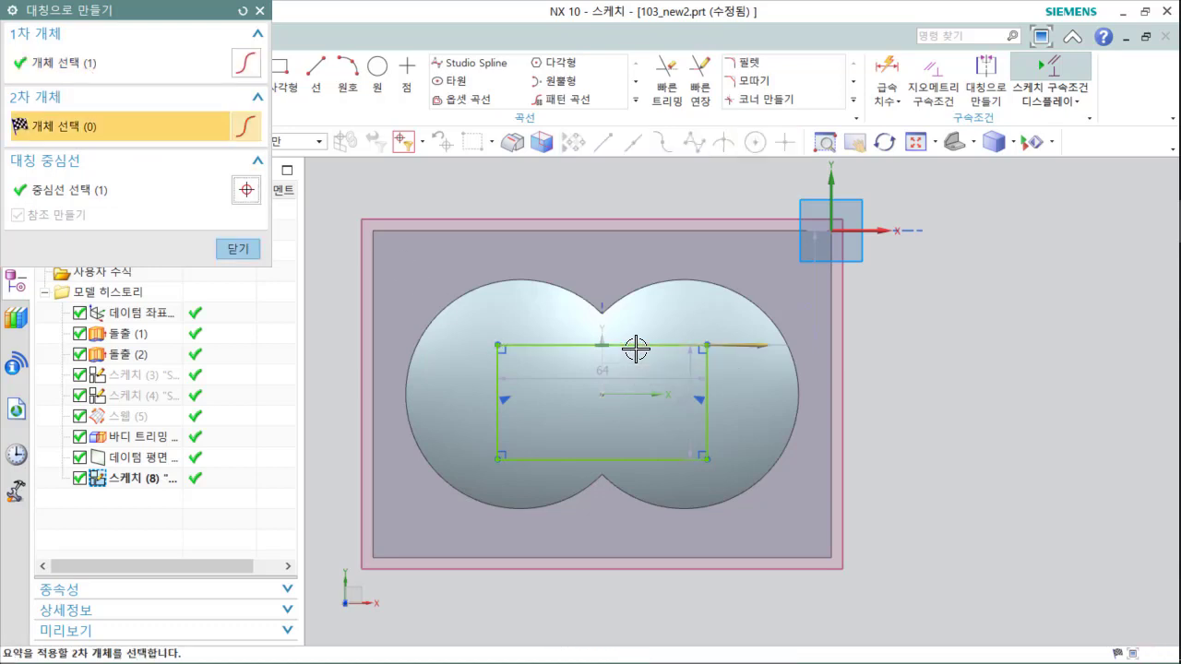
{"action": "left_click", "coordinate": [634, 461]}
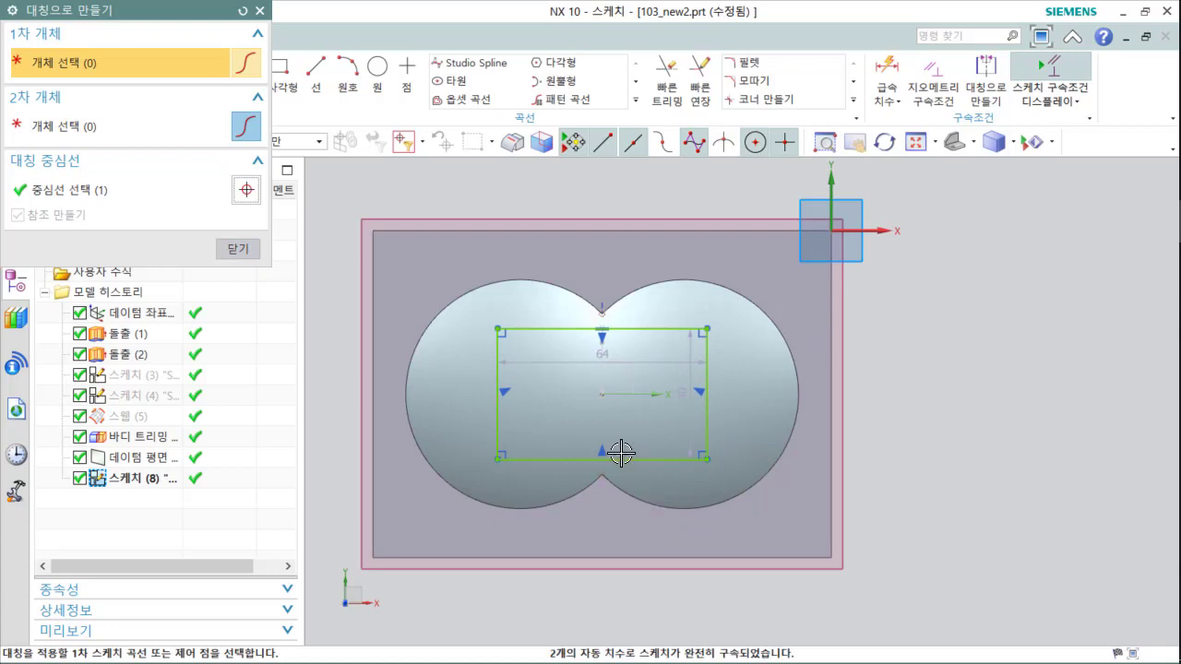
{"action": "middle_click", "coordinate": [606, 355]}
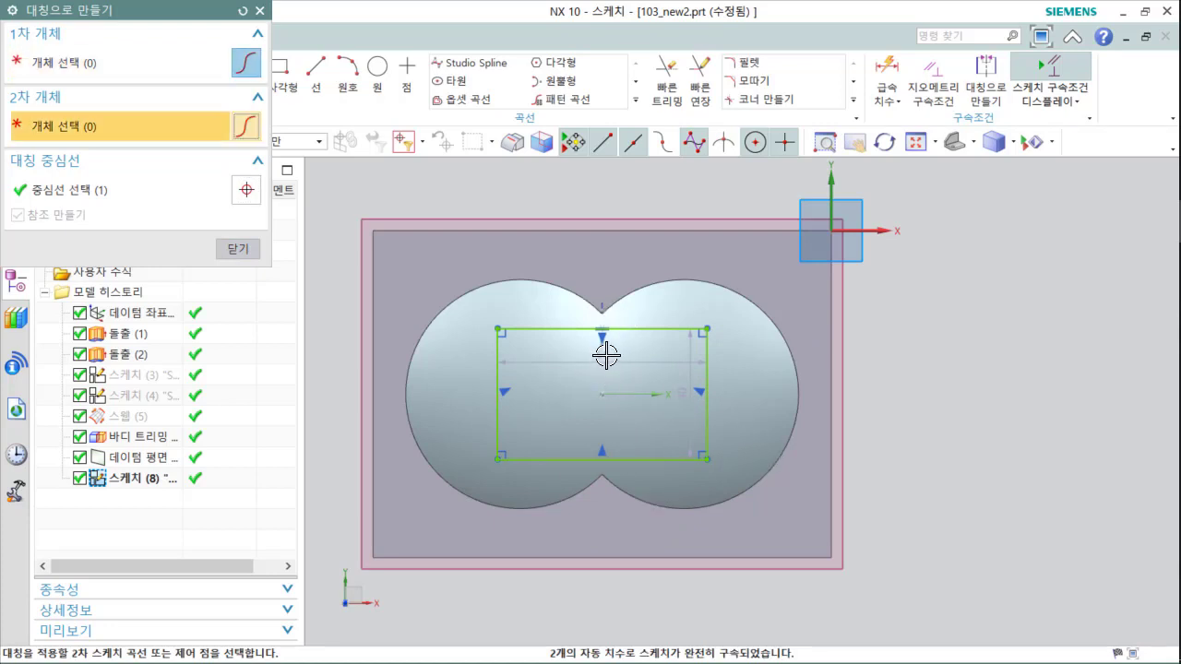
{"action": "left_click", "coordinate": [242, 250]}
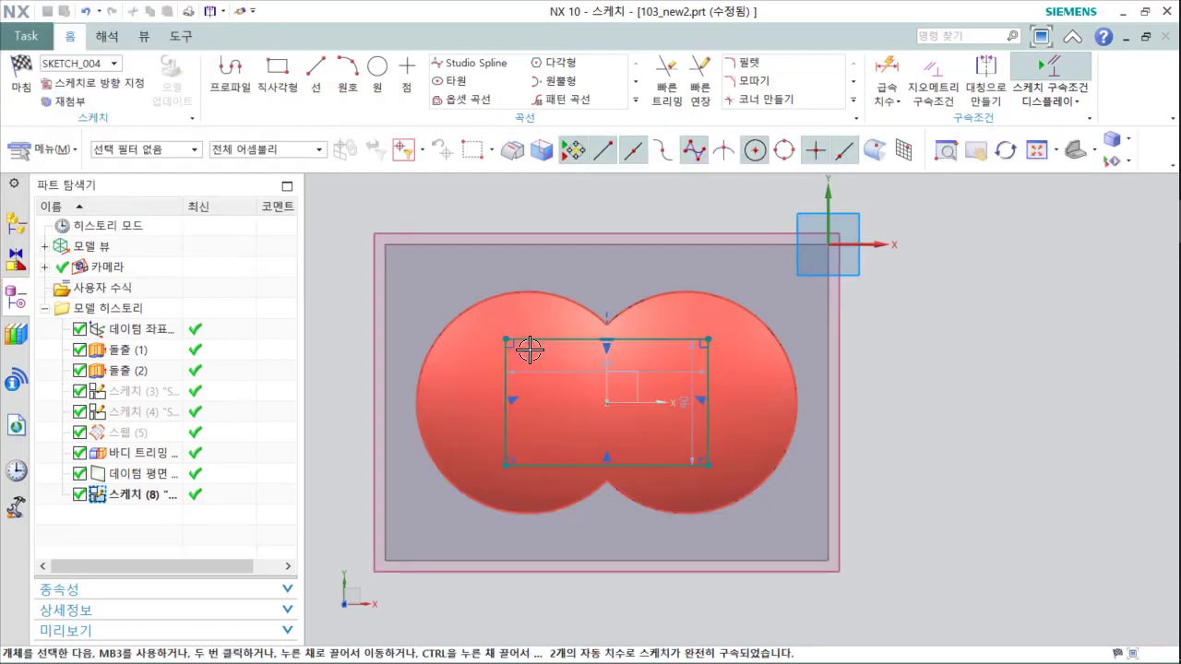
Step: Move the rectangle's width dimension above the boss and set it to 45 mm
{"action": "left_click_drag", "start_coordinate": [609, 326], "coordinate": [616, 274]}
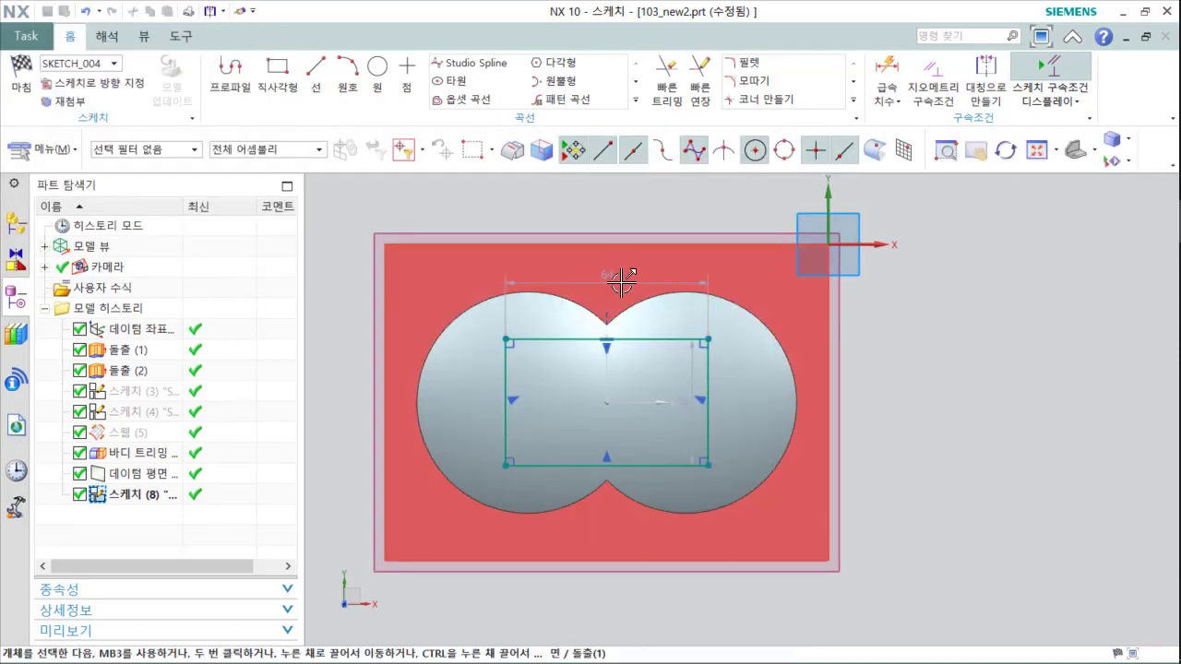
{"action": "double_click", "coordinate": [617, 274]}
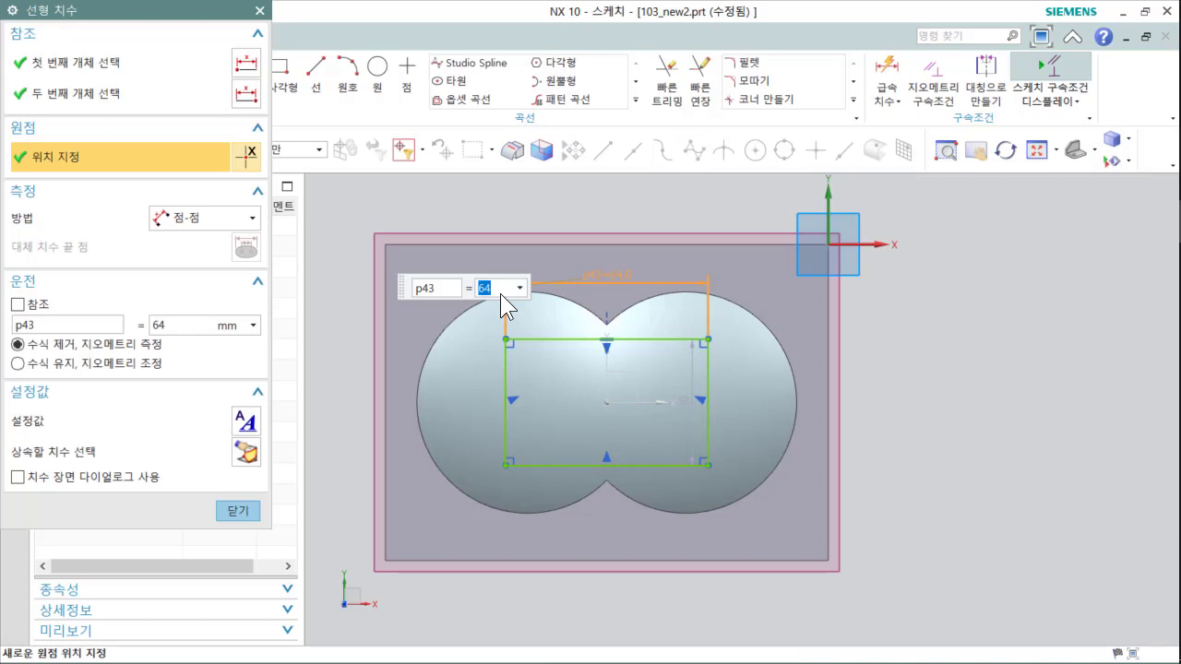
{"action": "key", "text": "Return"}
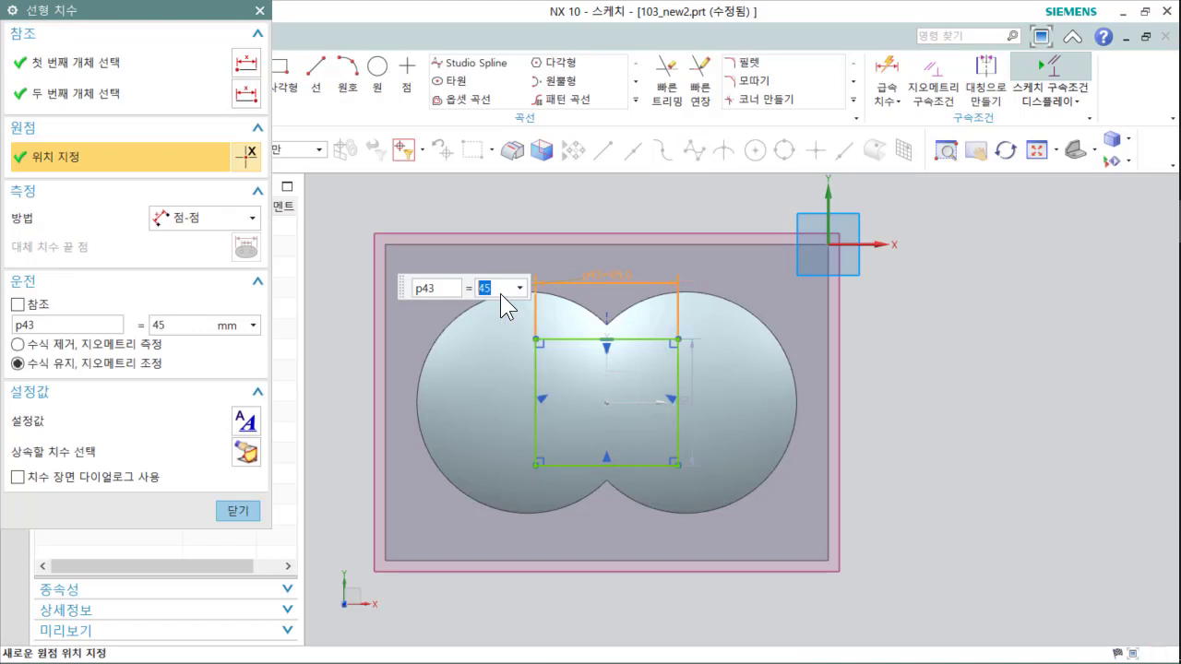
Step: Set the rectangle's height to 30 mm and finish the sketch
{"action": "double_click", "coordinate": [696, 400]}
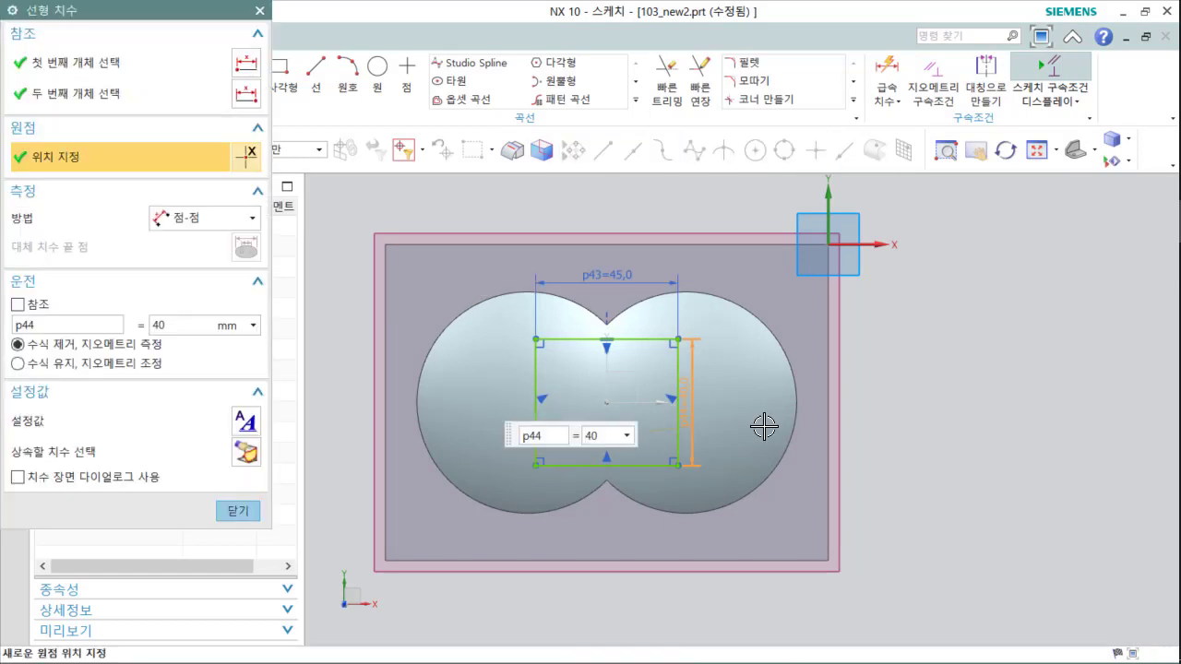
{"action": "left_click_drag", "start_coordinate": [605, 441], "coordinate": [579, 438]}
{"action": "key", "text": "Return"}
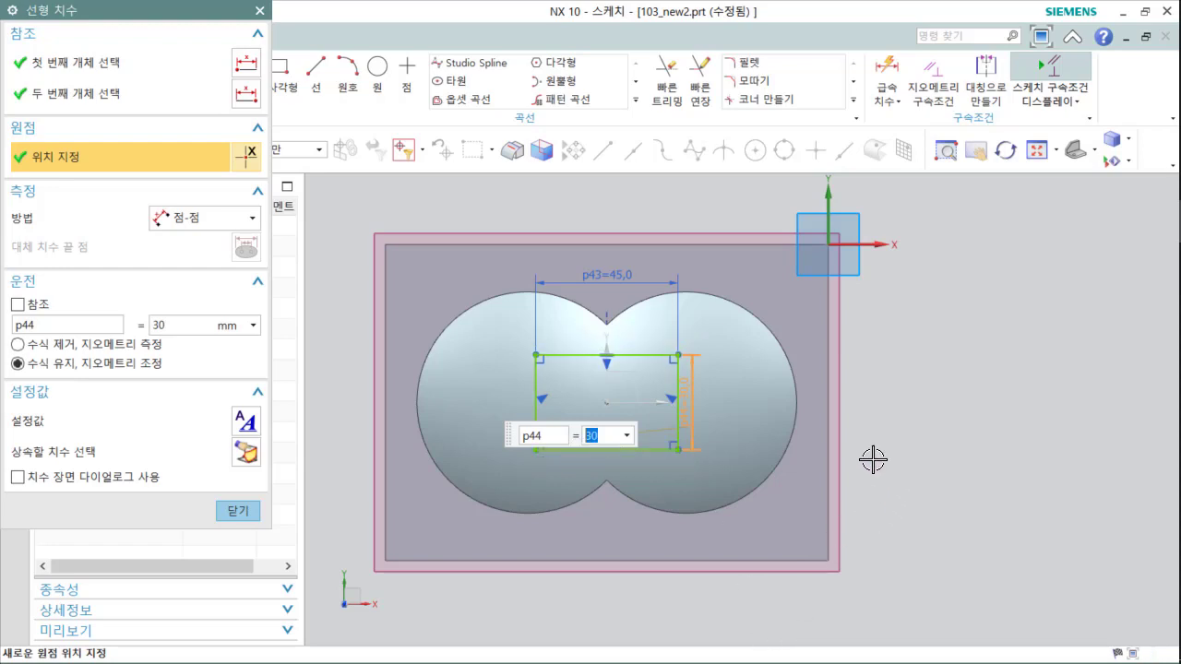
{"action": "left_click", "coordinate": [243, 512]}
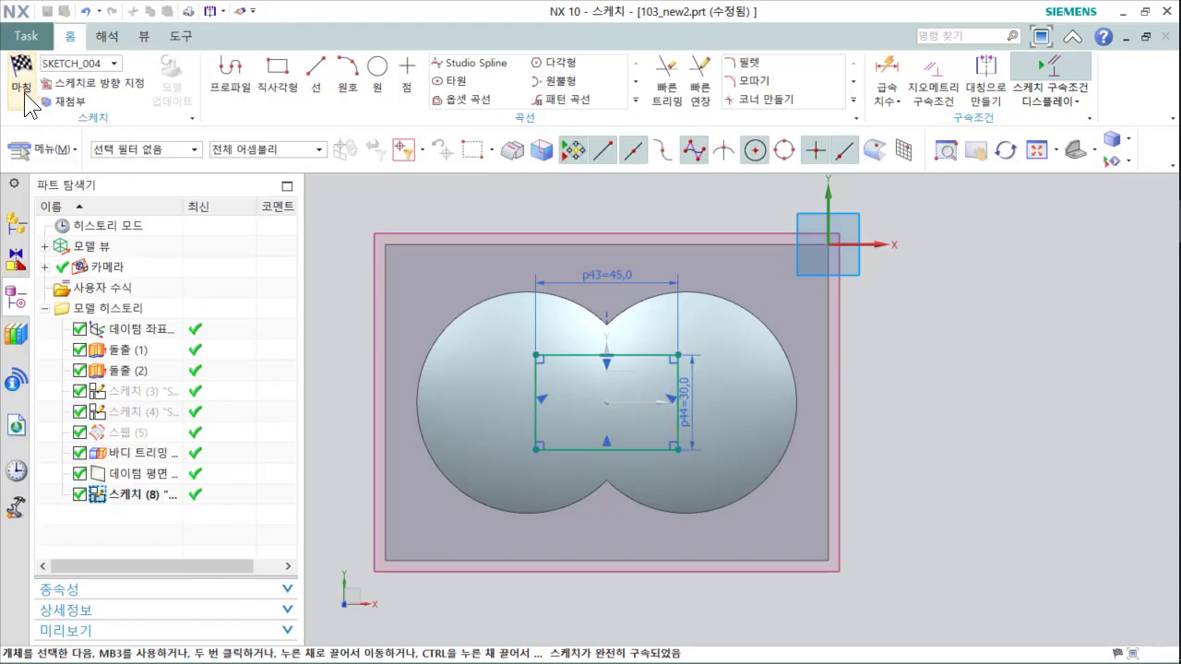
{"action": "left_click", "coordinate": [25, 92]}
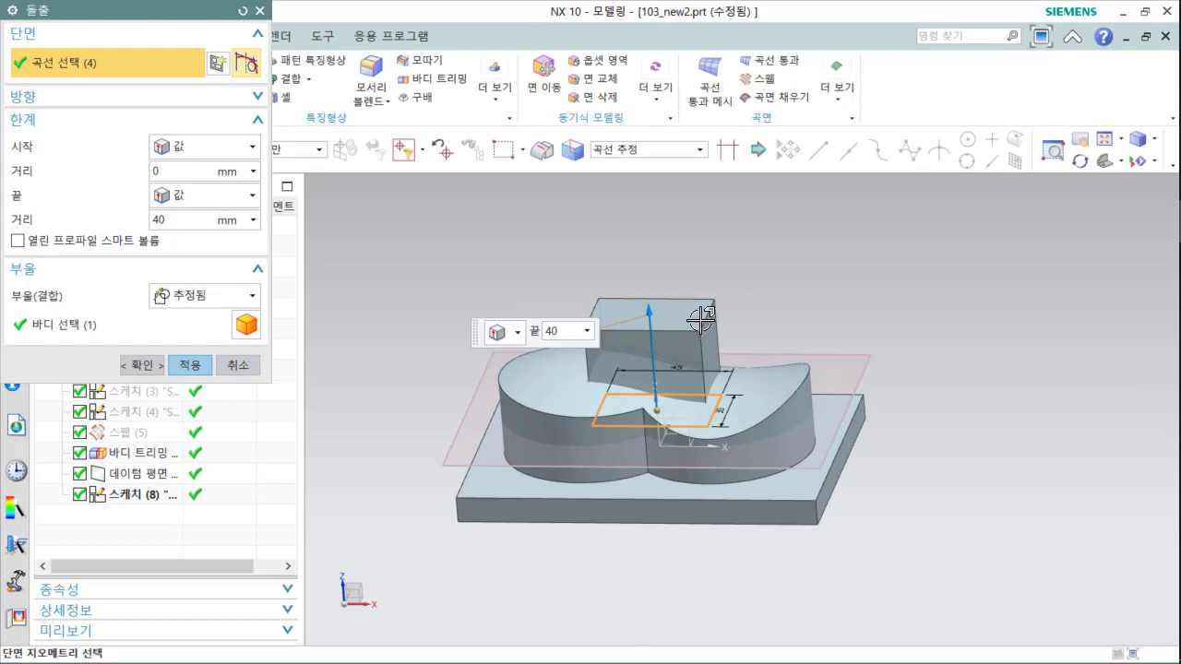
Step: Extrude the rectangle from 0 to 40 mm, subtracting it from the boss to cut the pocket
{"action": "left_click", "coordinate": [189, 305]}
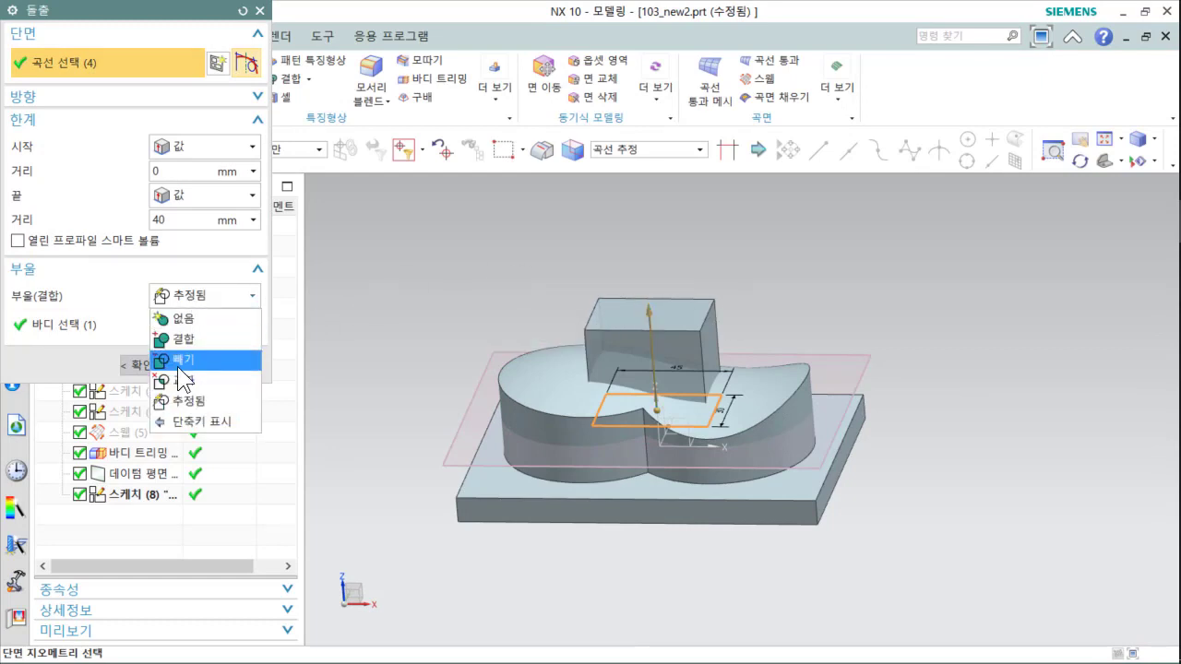
{"action": "left_click", "coordinate": [210, 358]}
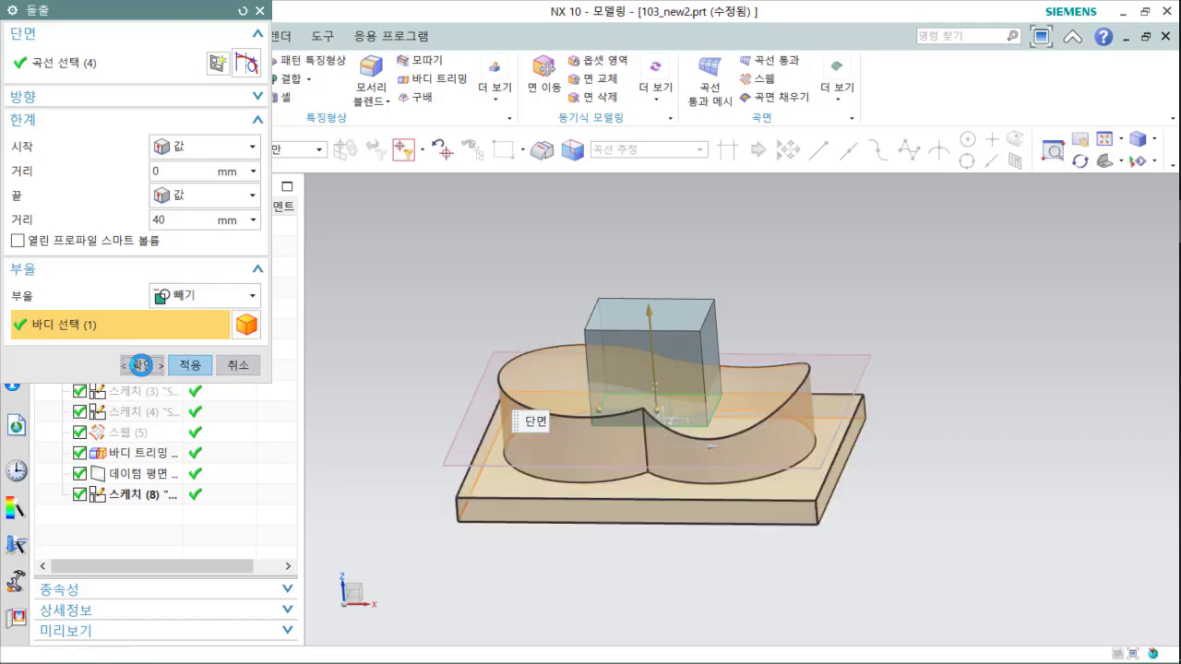
{"action": "left_click", "coordinate": [137, 366]}
Step: Hide the datum plane that carries the pocket sketch
{"action": "mouse_move", "coordinate": [814, 402]}
{"action": "middle_mouse_down"}
{"action": "mouse_move", "coordinate": [823, 453]}
{"action": "mouse_move", "coordinate": [820, 396]}
{"action": "mouse_move", "coordinate": [810, 422]}
{"action": "middle_mouse_up"}
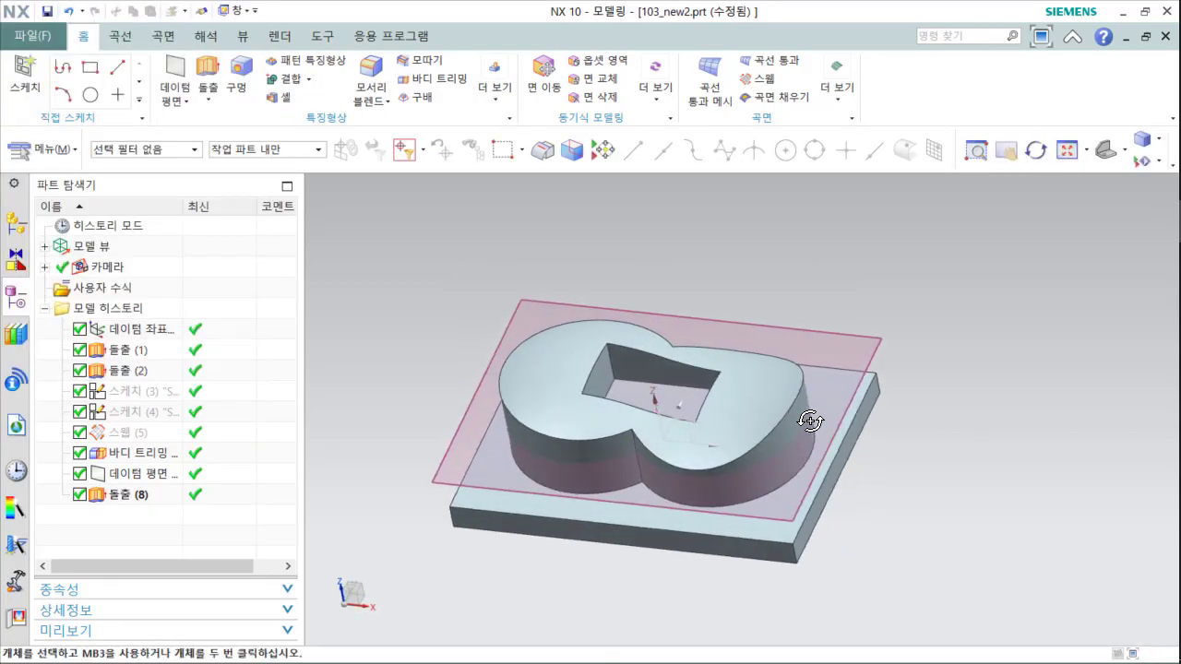
{"action": "left_click", "coordinate": [867, 341]}
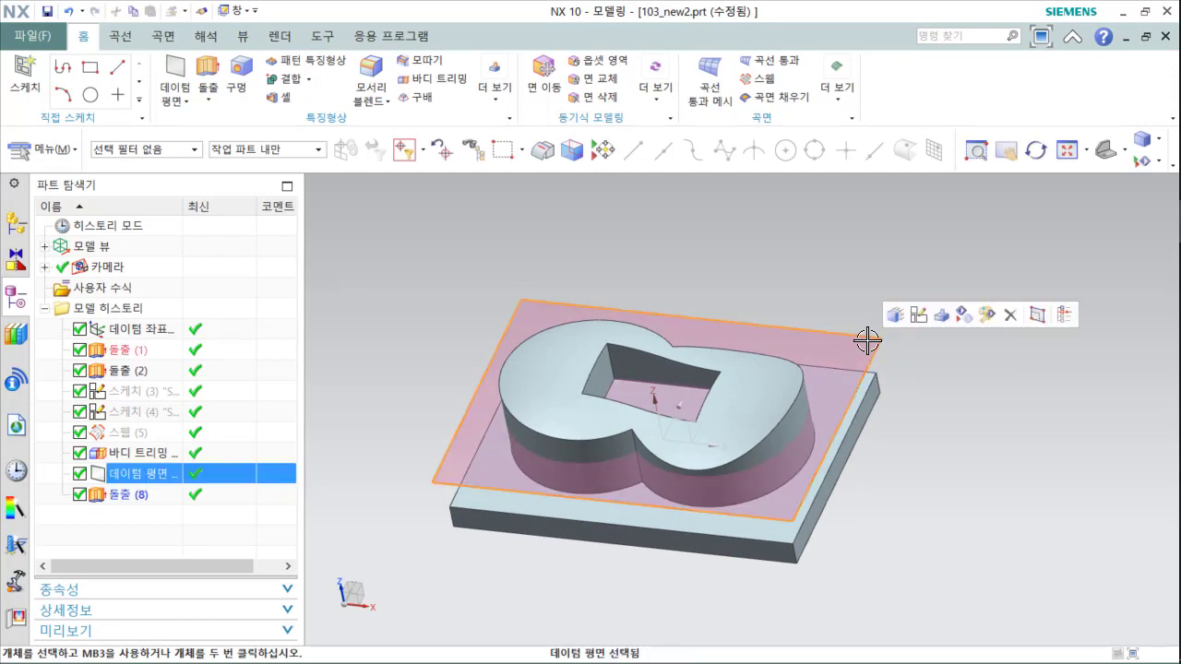
{"action": "key", "text": "ctrl+b"}
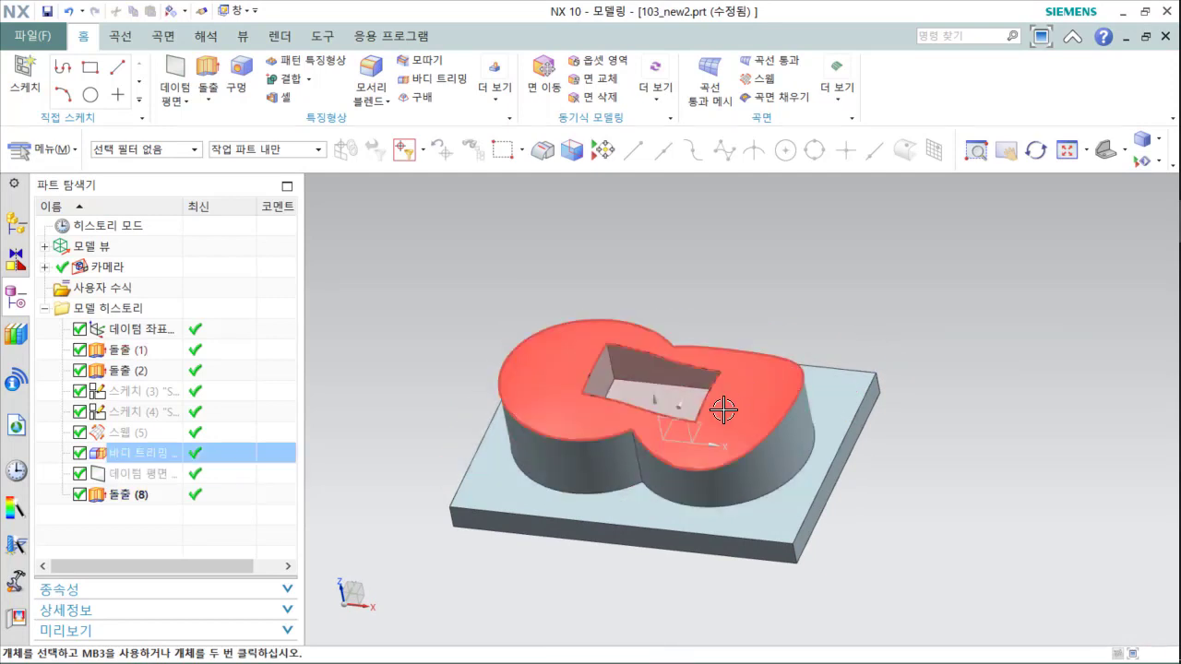
Step: Set up a 10 mm edge blend on the front vertical notch edge between the boss's two lobes
{"action": "middle_click_drag", "start_coordinate": [857, 338], "coordinate": [868, 420]}
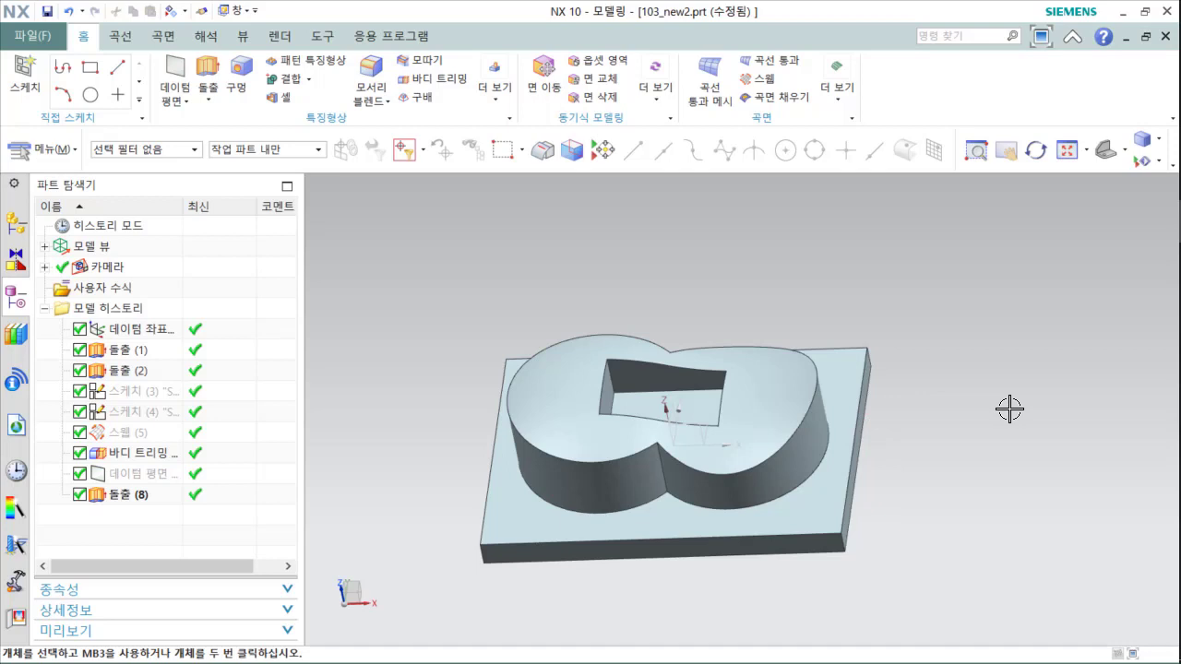
{"action": "mouse_move", "coordinate": [954, 394]}
{"action": "middle_mouse_down", "text": "shift"}
{"action": "mouse_move", "coordinate": [956, 421]}
{"action": "mouse_move", "coordinate": [937, 389]}
{"action": "middle_mouse_up", "text": "shift"}
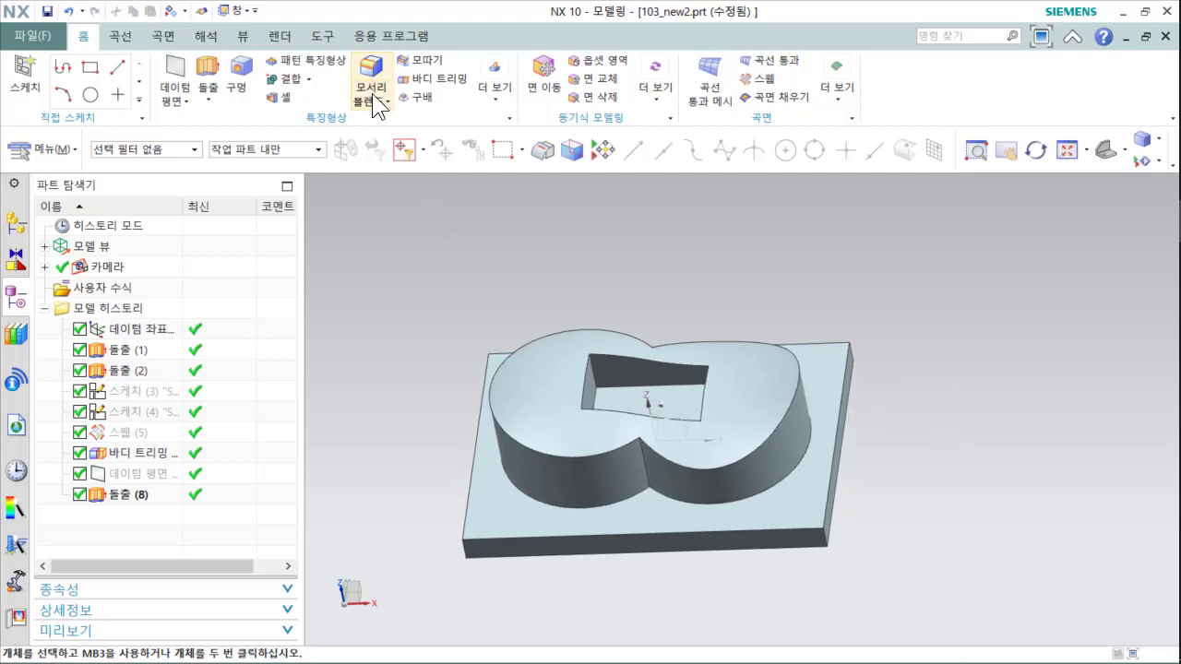
{"action": "left_click", "coordinate": [373, 95]}
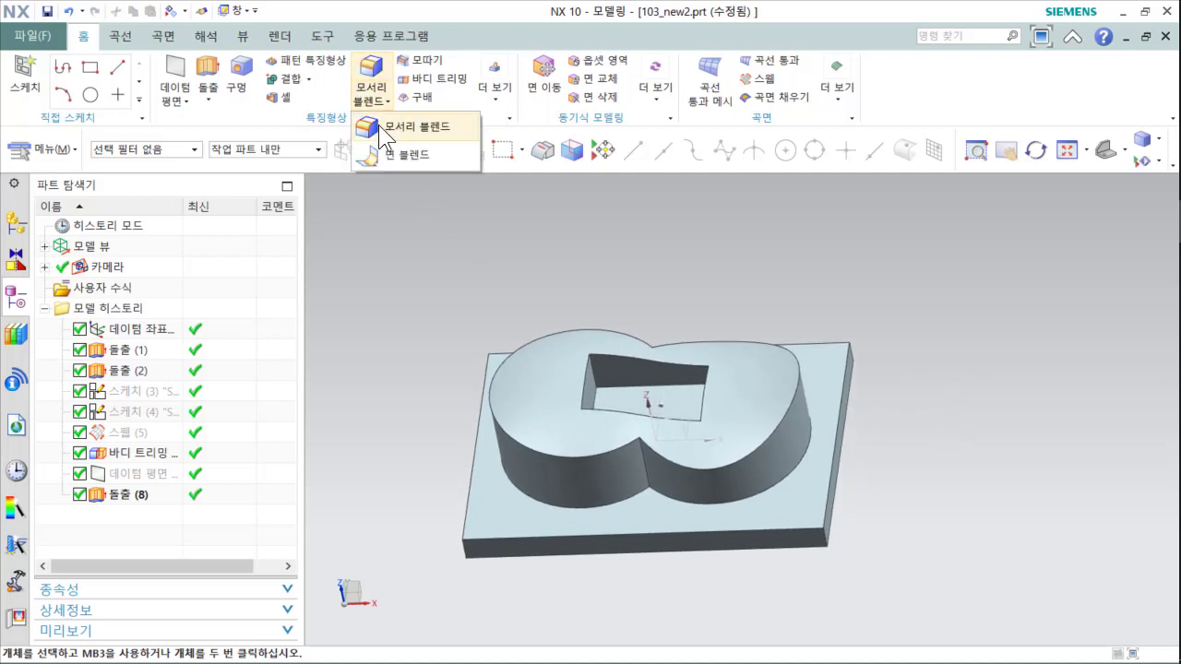
{"action": "left_click", "coordinate": [378, 126]}
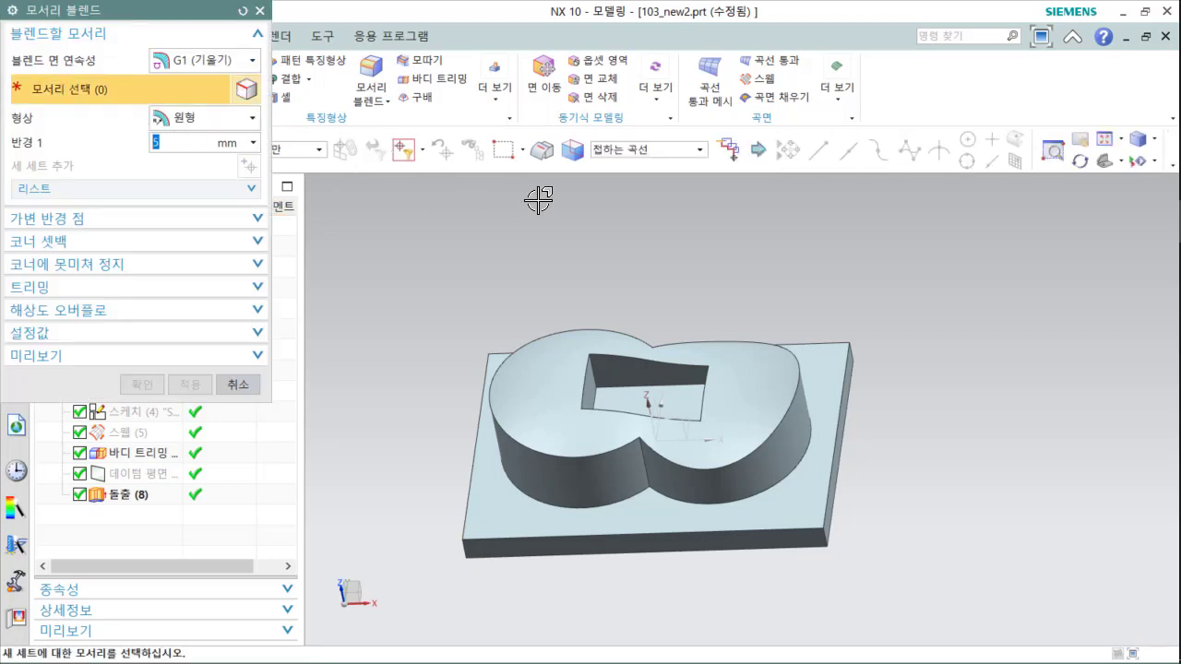
{"action": "left_click", "coordinate": [644, 466]}
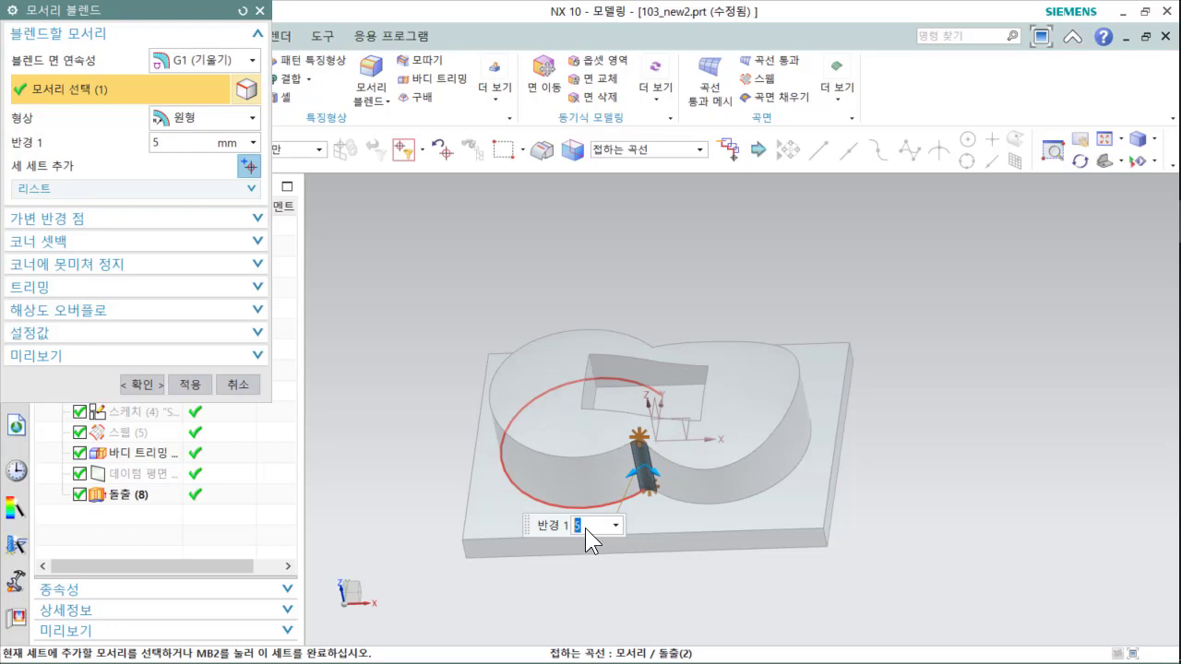
{"action": "key", "text": "Return"}
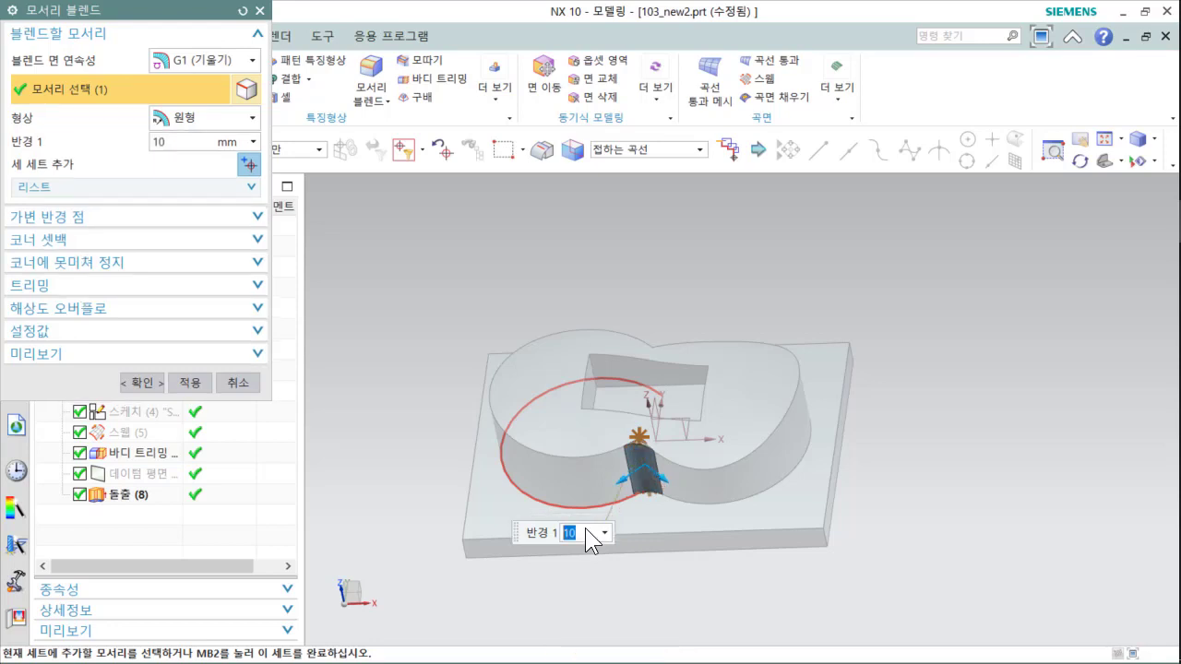
Step: Switch to the drawing of part 103, examine the radius callouts for the notches and pocket corners, and return to NX
{"action": "key", "text": "alt+Tab"}
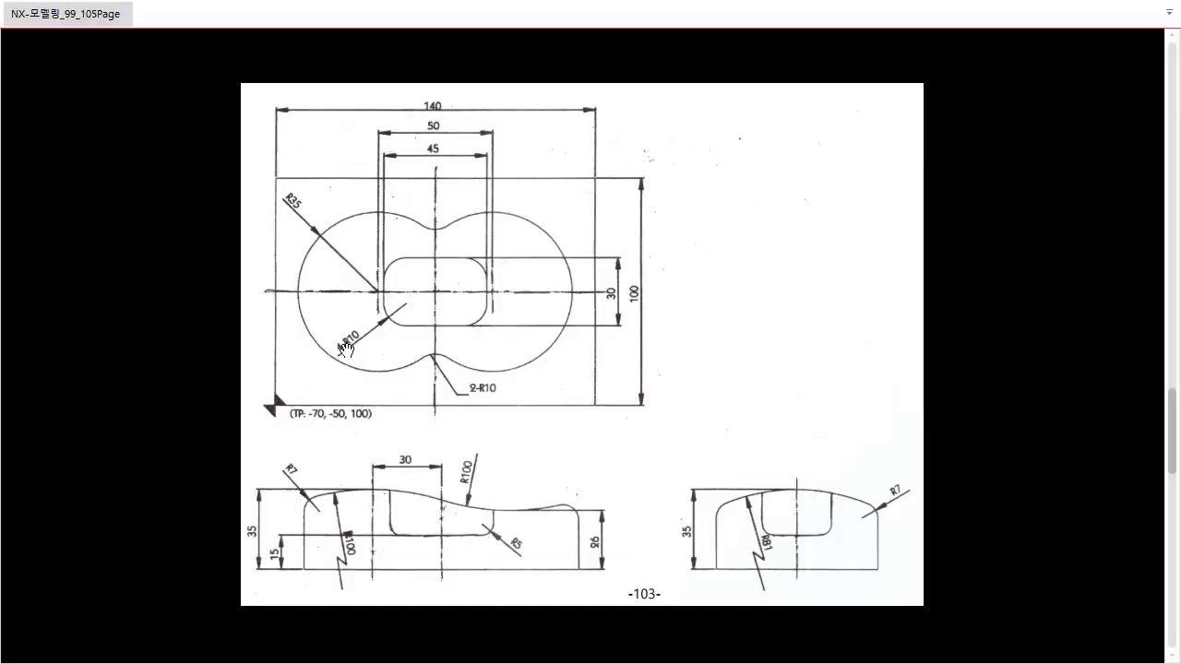
{"action": "key", "text": "ctrl"}
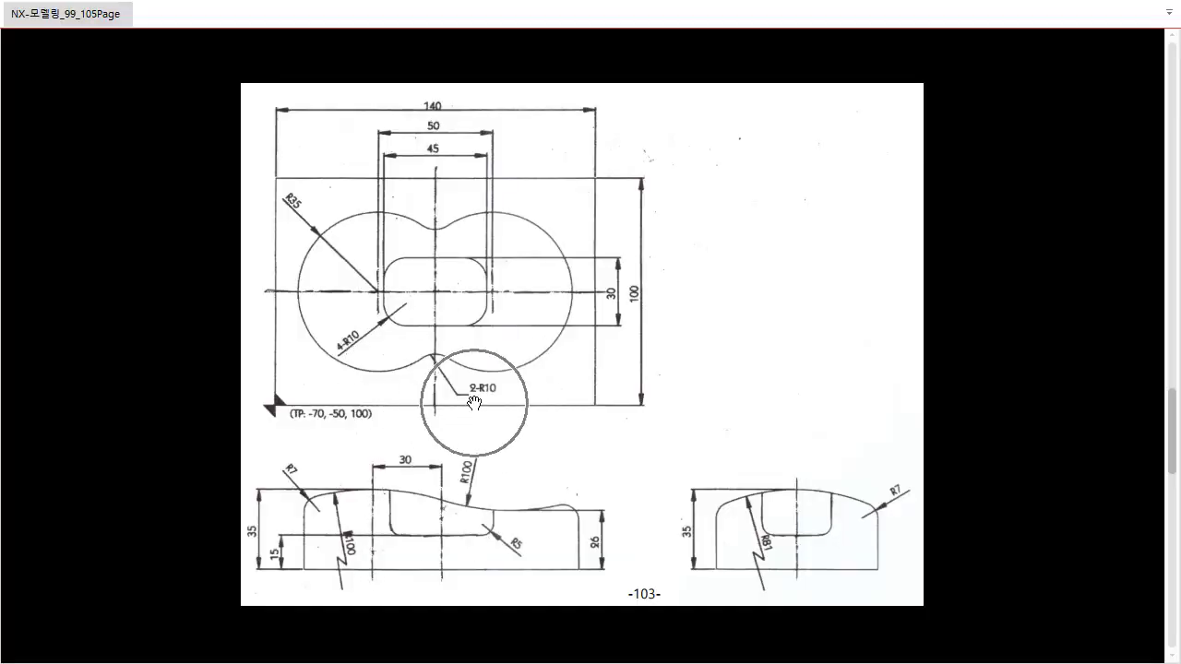
{"action": "key", "text": "ctrl"}
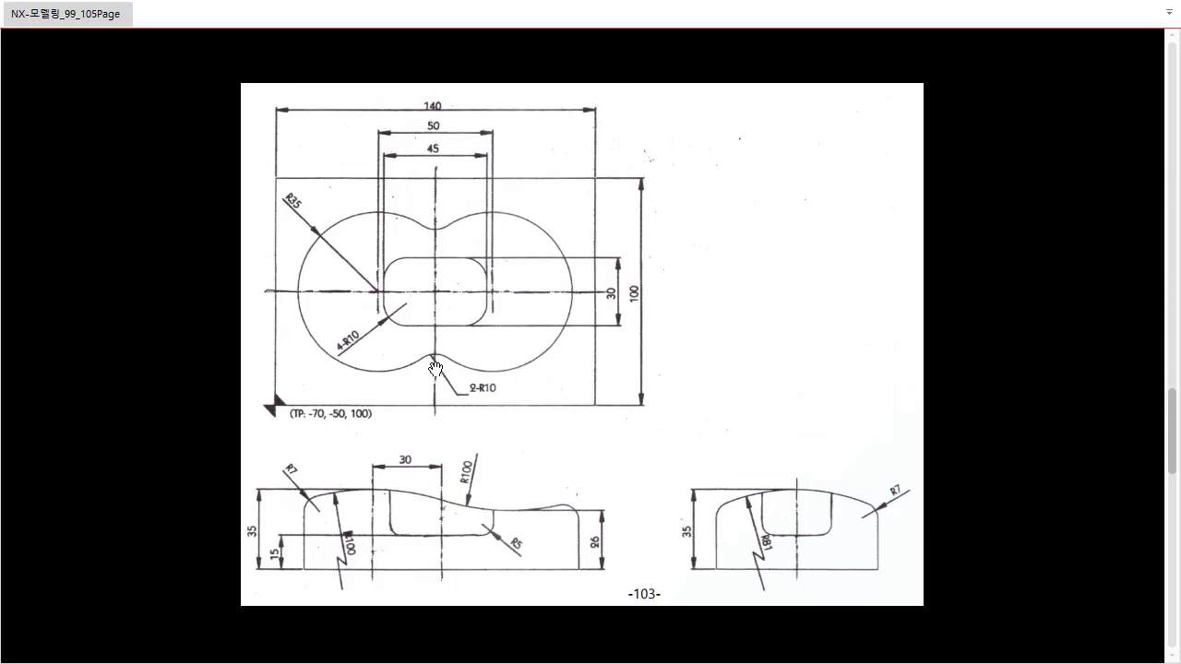
{"action": "key", "text": "ctrl"}
{"action": "key", "text": "ctrl"}
{"action": "key", "text": "ctrl"}
{"action": "key", "text": "alt+Tab"}
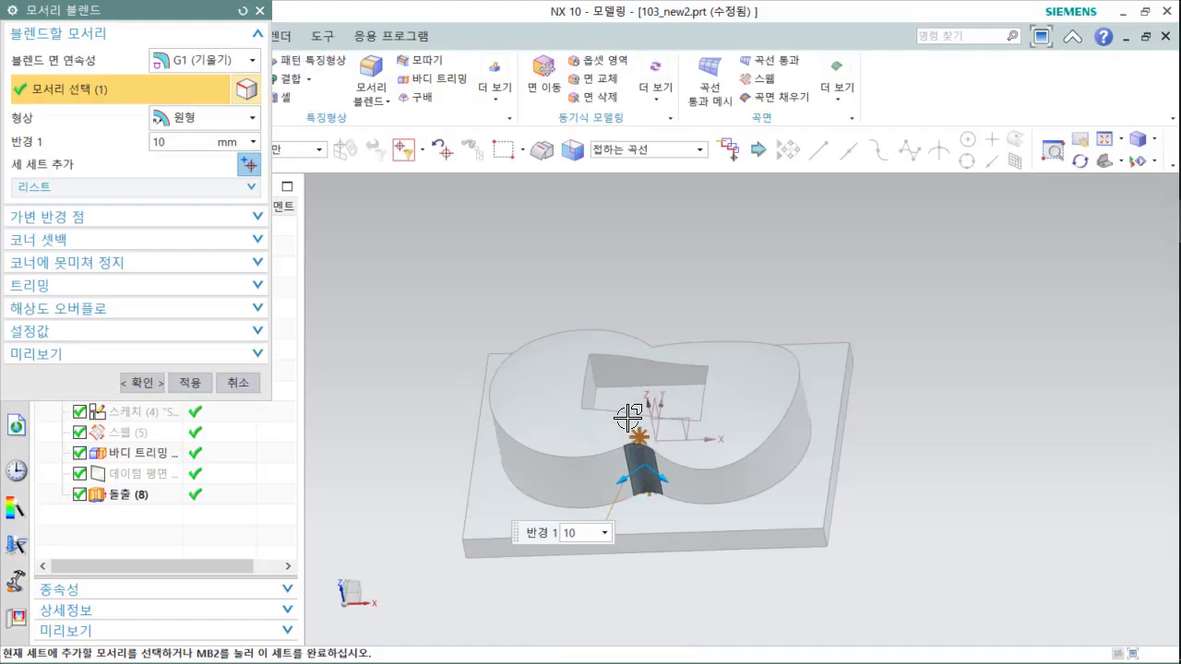
Step: Add the opposite vertical notch edge to the 10 mm blend and complete the feature
{"action": "middle_click_drag", "start_coordinate": [682, 388], "coordinate": [657, 362]}
{"action": "left_click", "coordinate": [657, 362]}
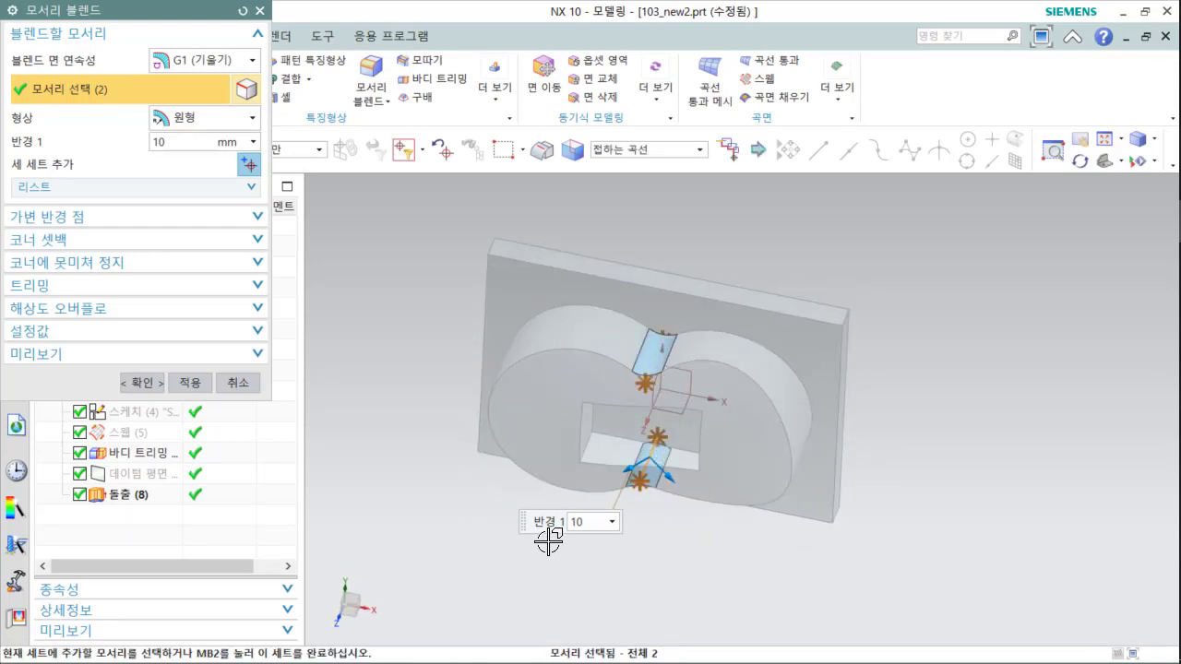
{"action": "left_click", "coordinate": [143, 382]}
{"action": "middle_click_drag", "start_coordinate": [568, 531], "coordinate": [584, 444]}
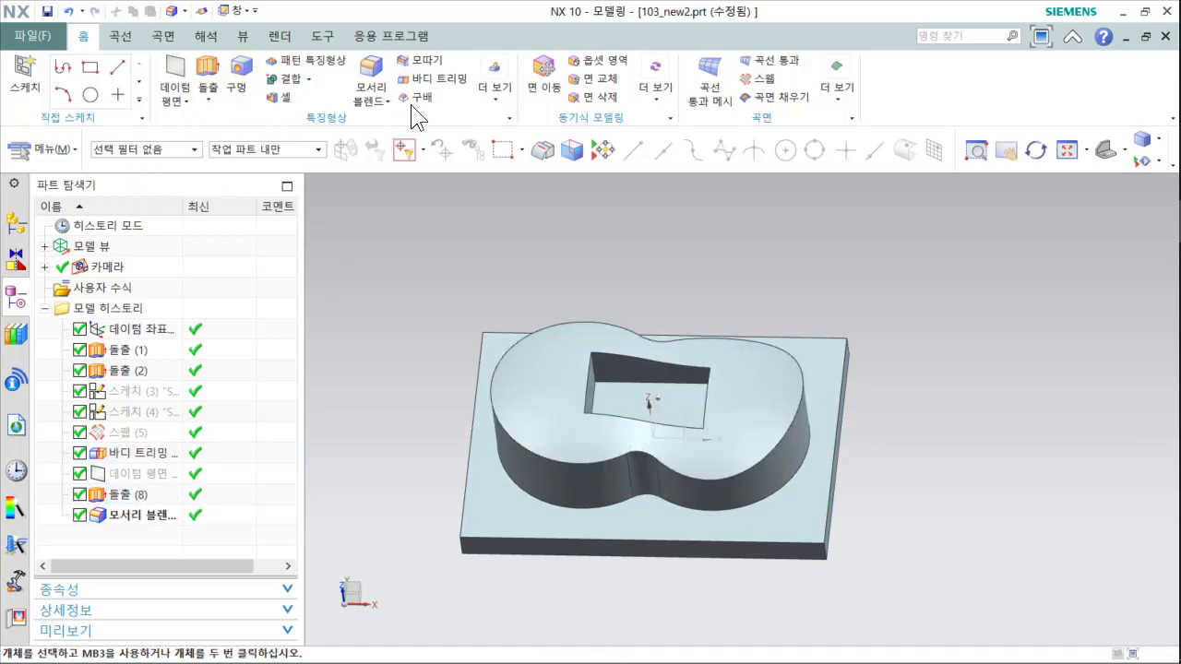
Step: Blend the four vertical corner edges of the pocket with a 10 mm radius
{"action": "left_click", "coordinate": [374, 72]}
{"action": "scroll", "coordinate": [600, 398], "scroll_direction": "down", "scroll_amount": 2}
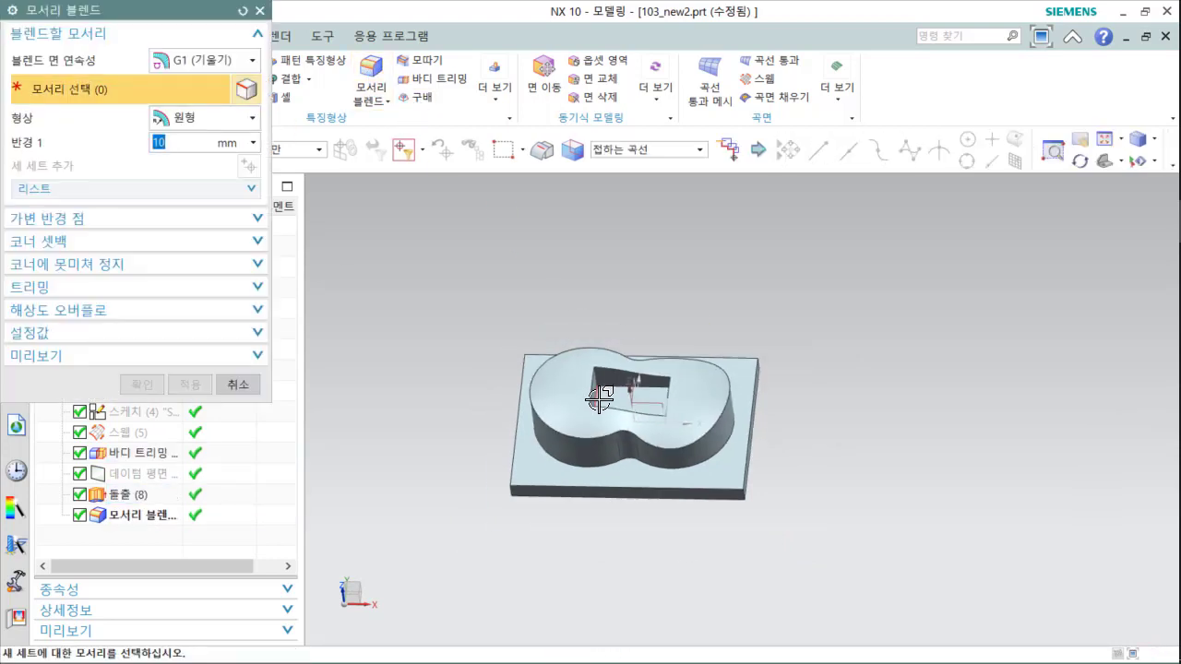
{"action": "scroll", "coordinate": [599, 398], "scroll_direction": "up", "scroll_amount": 5}
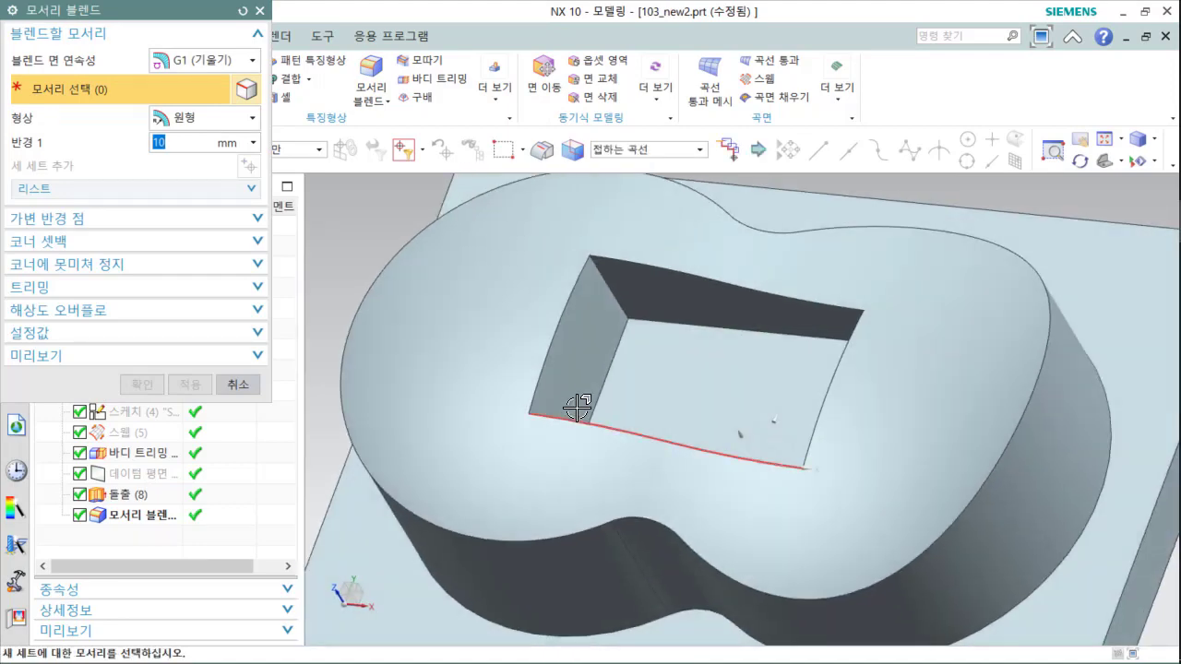
{"action": "left_click", "coordinate": [608, 287]}
{"action": "middle_click_drag", "start_coordinate": [608, 287], "coordinate": [604, 411]}
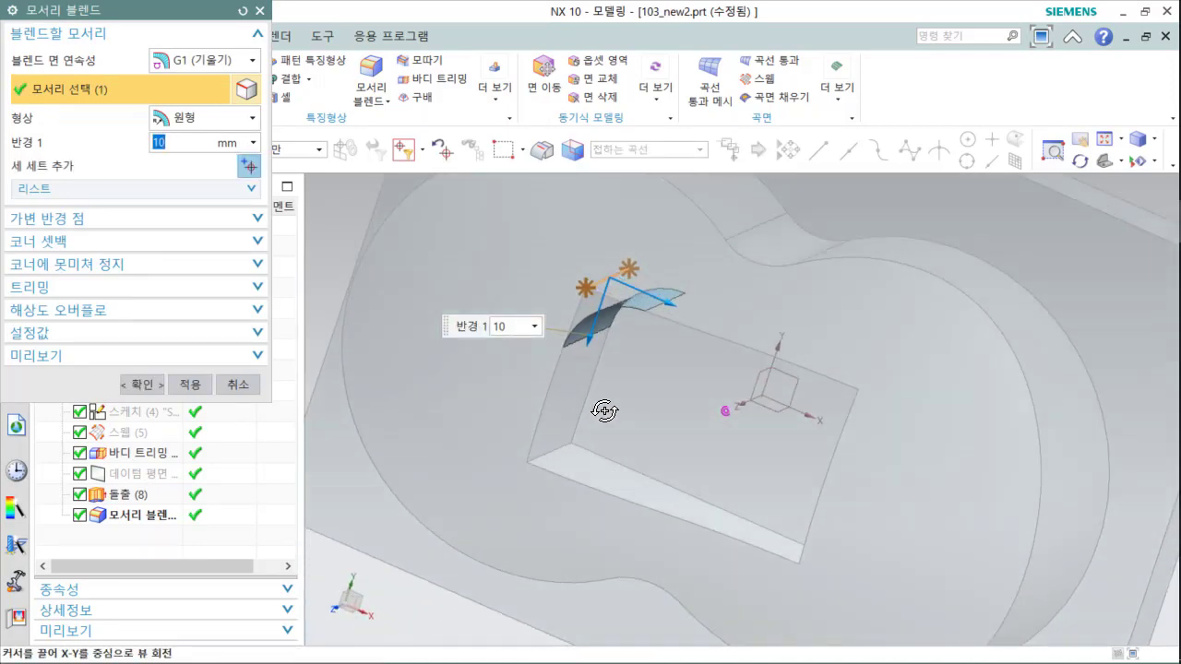
{"action": "left_click", "coordinate": [553, 453]}
{"action": "middle_click_drag", "start_coordinate": [790, 527], "coordinate": [824, 535]}
{"action": "left_click", "coordinate": [796, 464]}
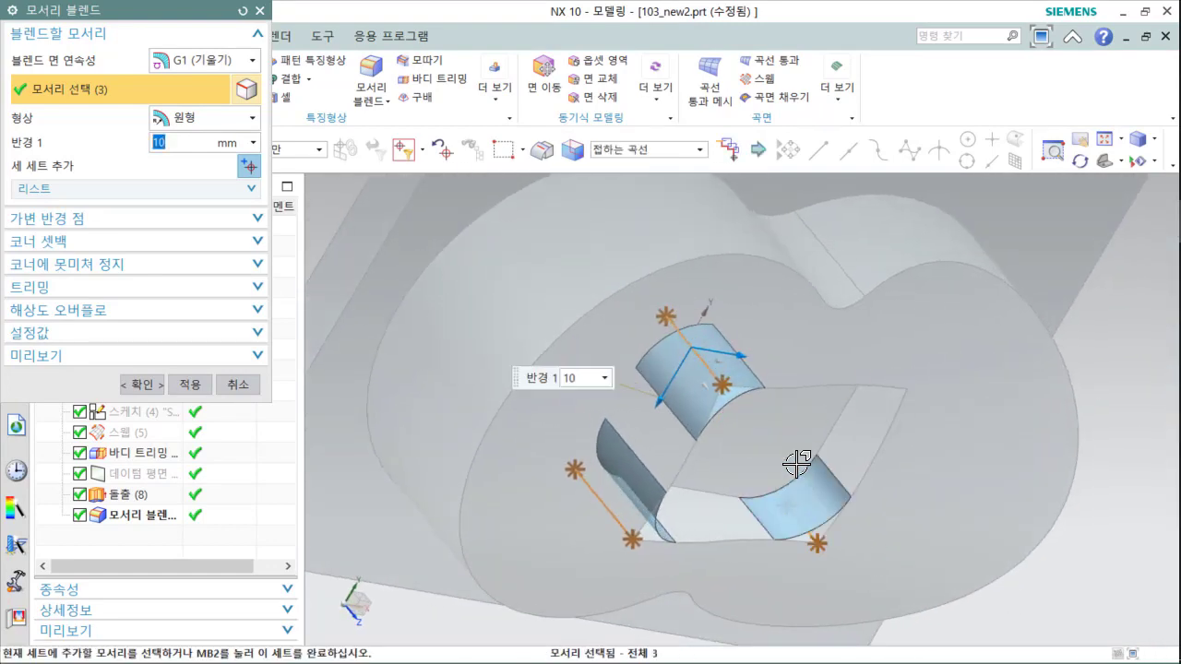
{"action": "middle_click_drag", "start_coordinate": [796, 464], "coordinate": [804, 406]}
{"action": "left_click", "coordinate": [850, 403]}
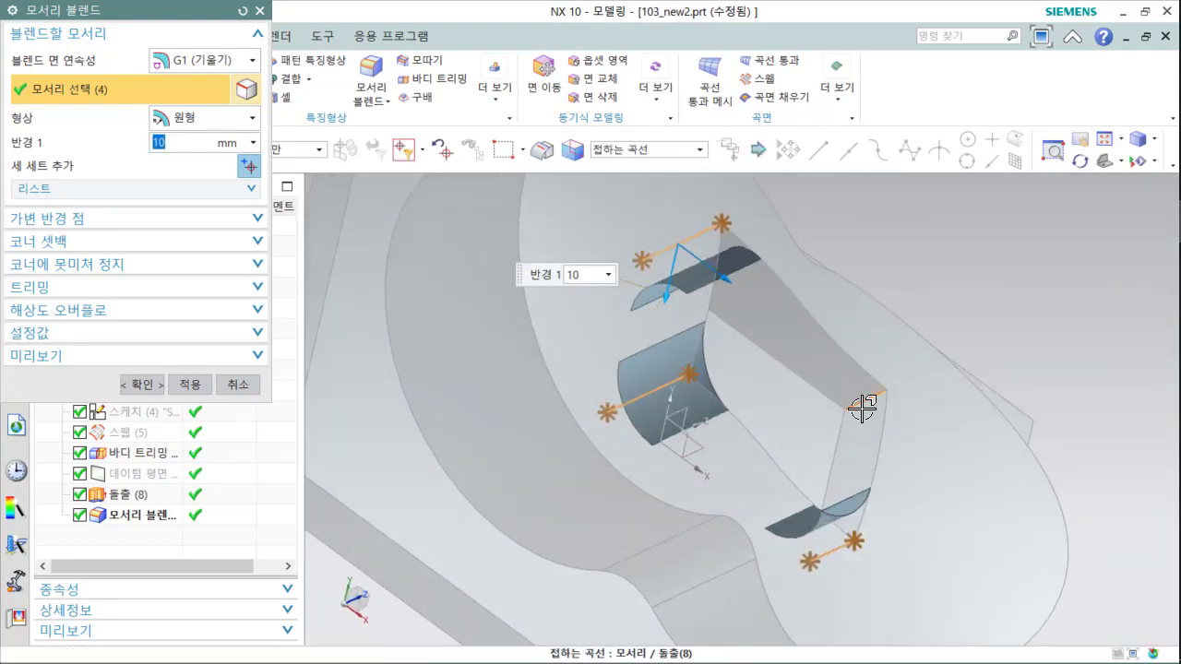
{"action": "left_click", "coordinate": [142, 384]}
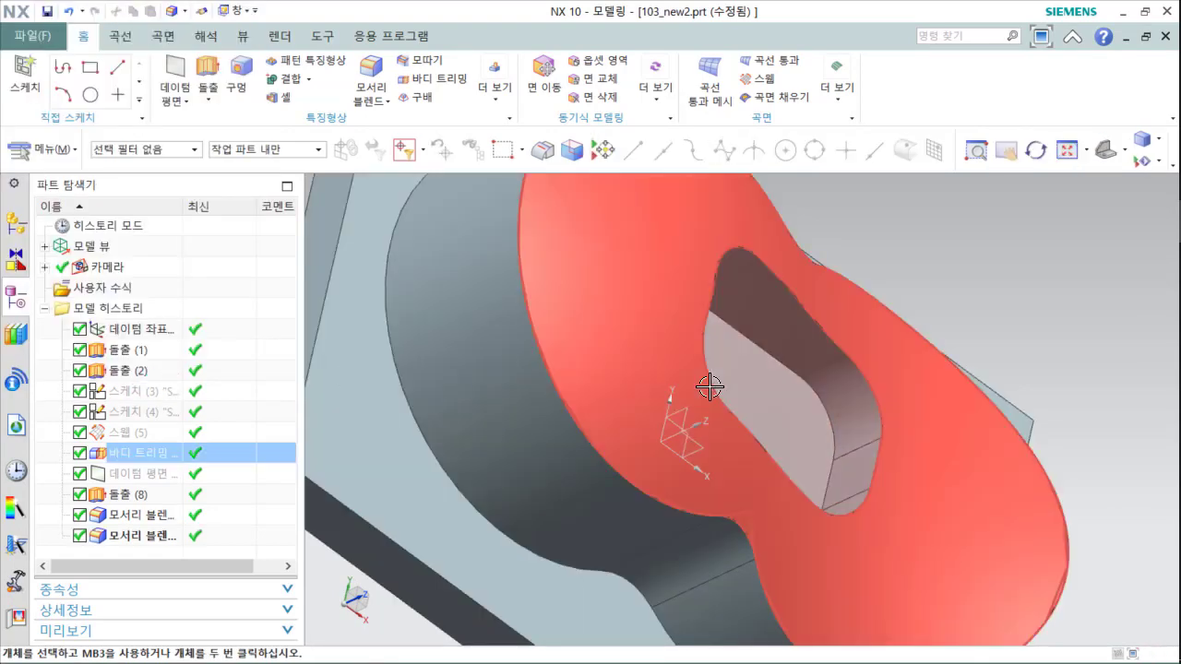
Step: Blend the whole outer top edge of the figure-eight boss with a 7 mm radius, keeping the Edge Blend command open
{"action": "middle_click_drag", "start_coordinate": [709, 386], "coordinate": [625, 372]}
{"action": "middle_click_drag", "start_coordinate": [621, 414], "coordinate": [676, 458], "text": "ctrl"}
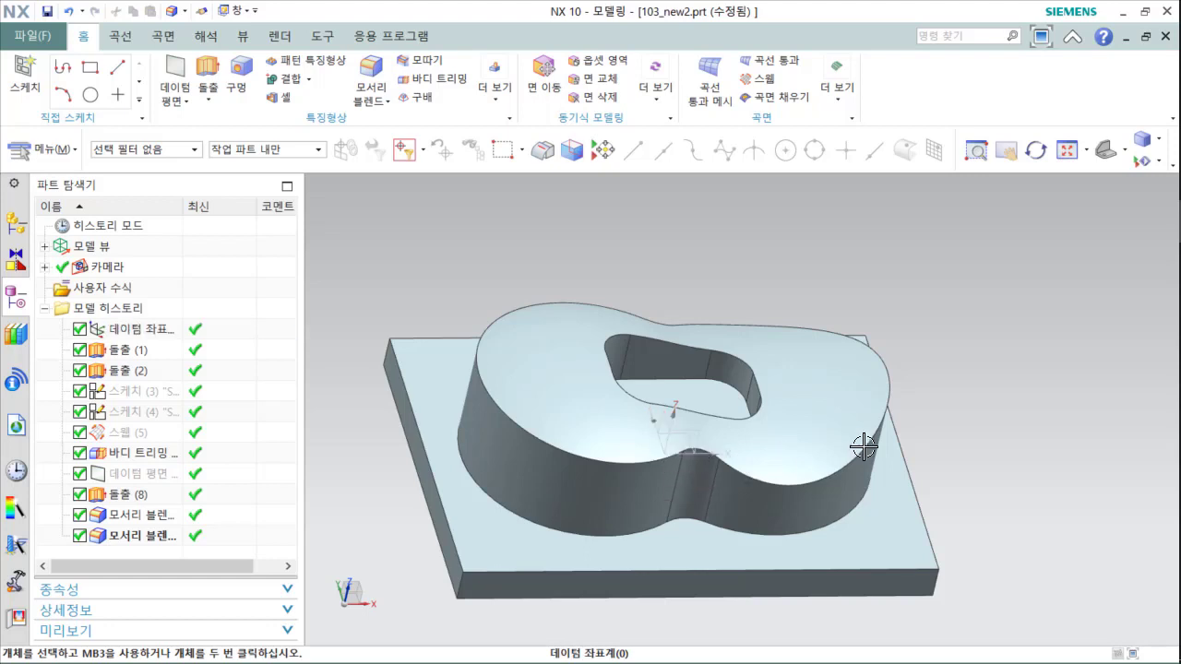
{"action": "middle_click_drag", "start_coordinate": [981, 338], "coordinate": [923, 334]}
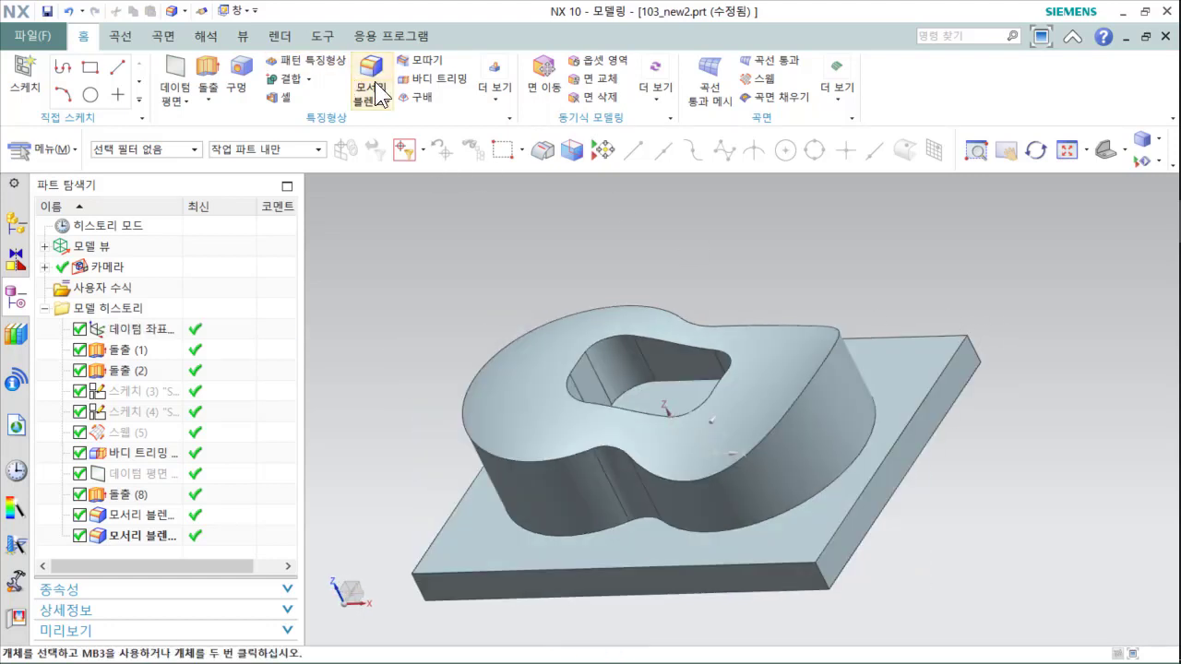
{"action": "left_click", "coordinate": [379, 87]}
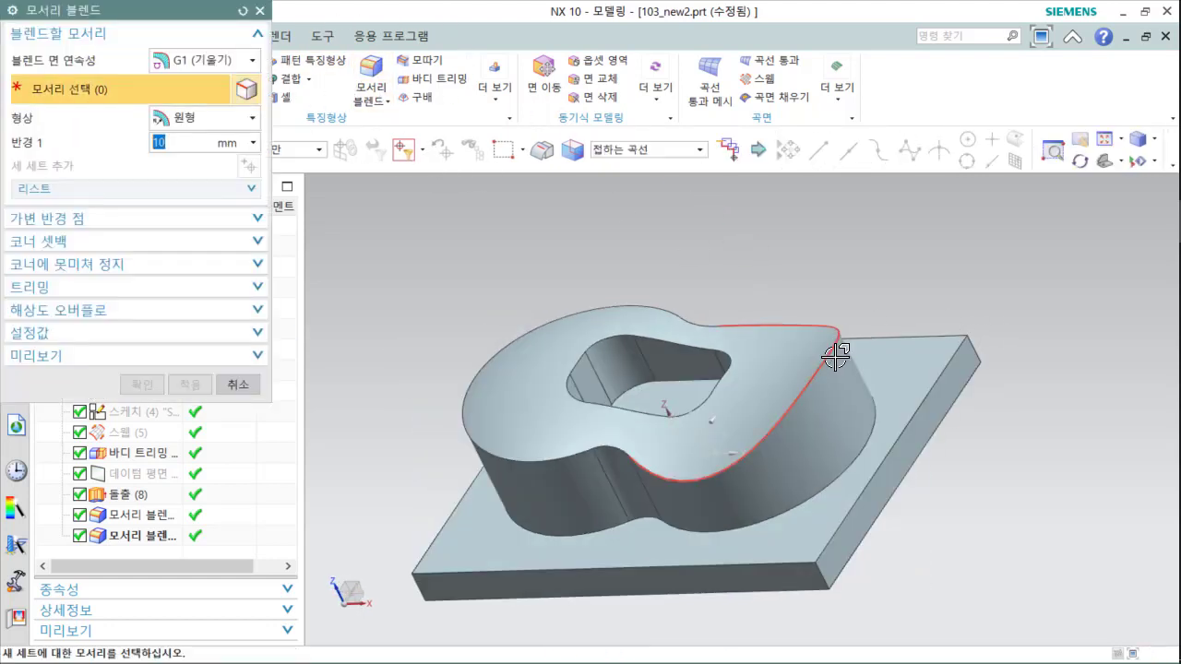
{"action": "left_click", "coordinate": [833, 357]}
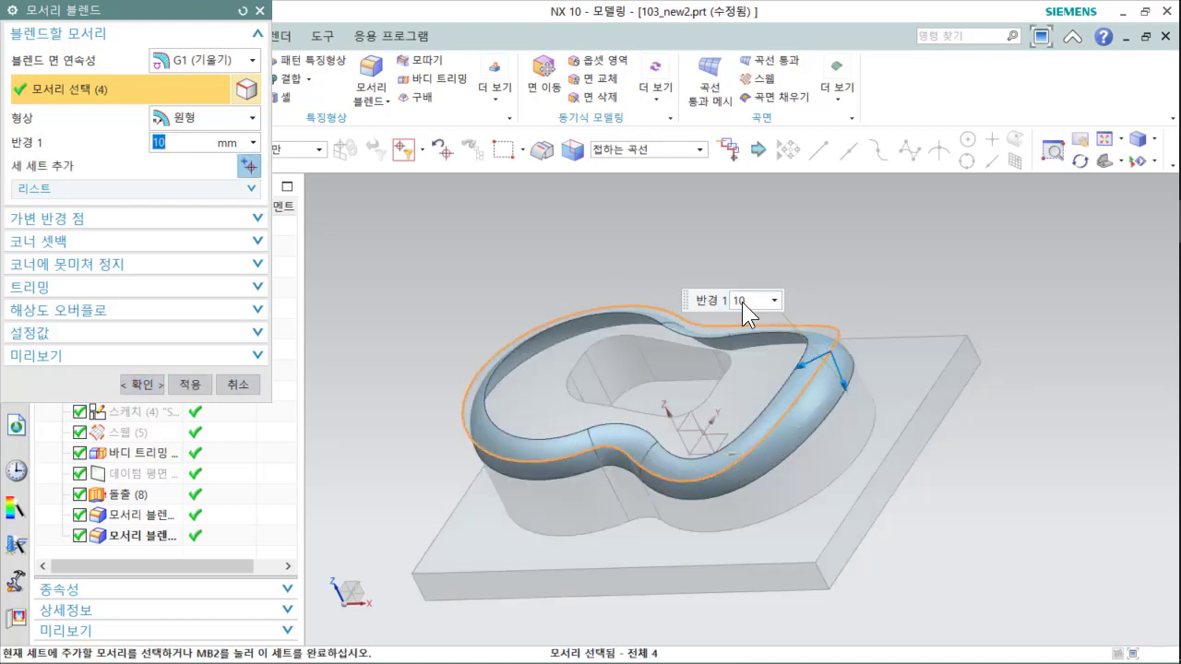
{"action": "key", "text": "Return"}
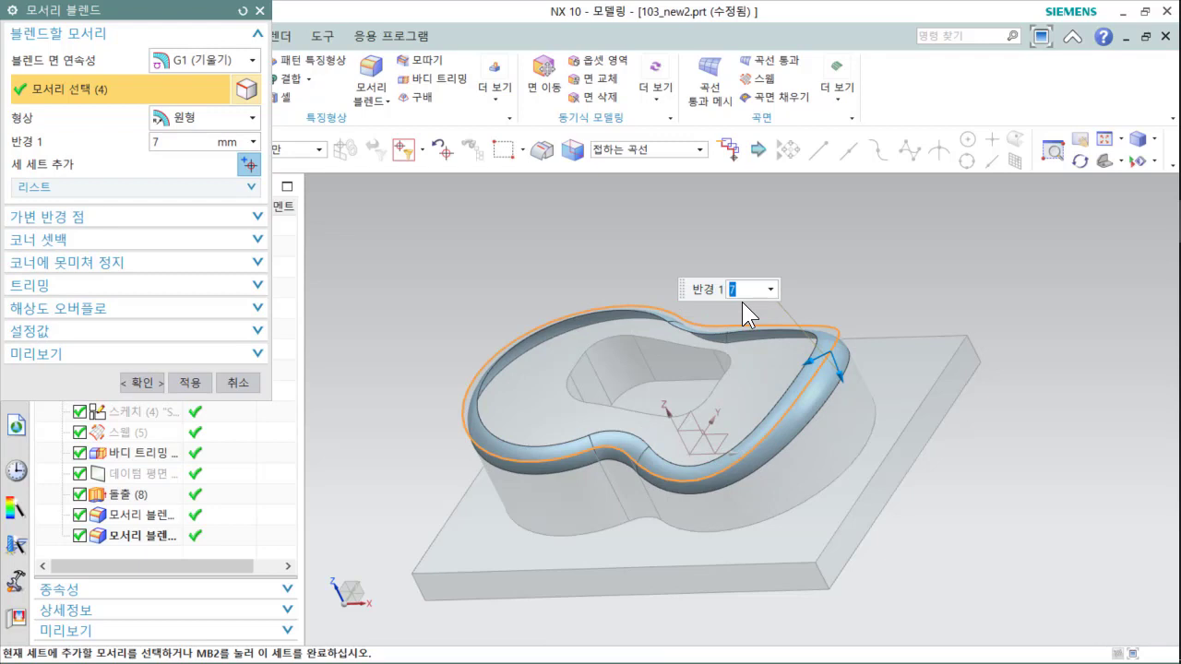
{"action": "left_click", "coordinate": [183, 385]}
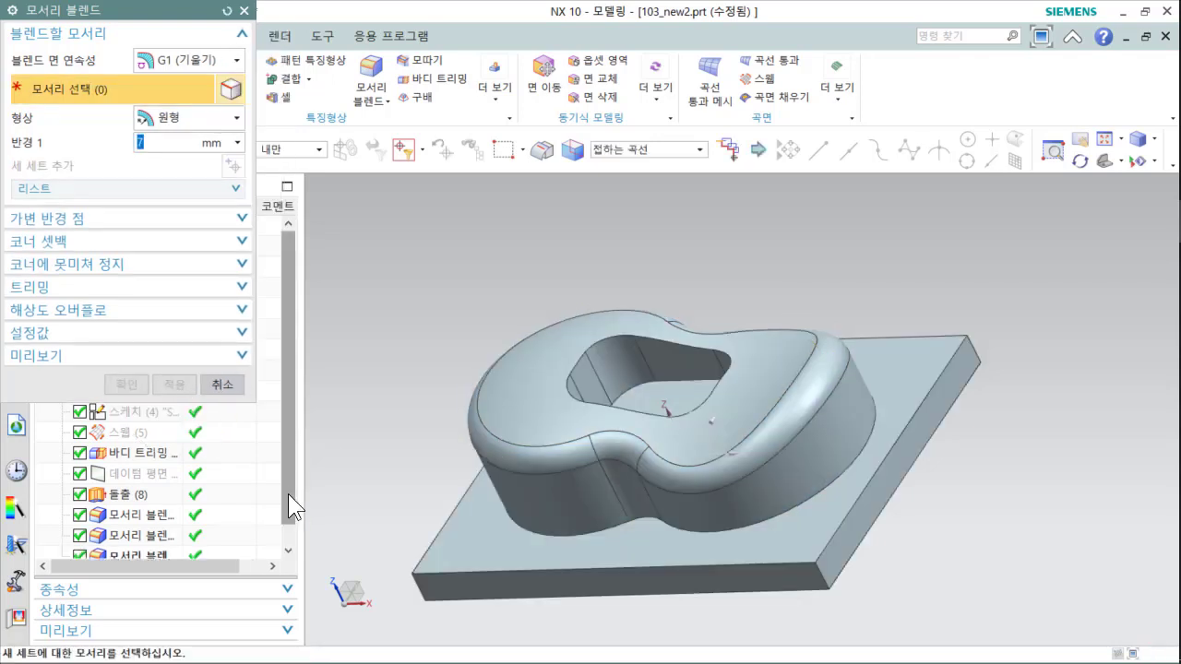
{"action": "left_click_drag", "start_coordinate": [288, 494], "coordinate": [290, 531]}
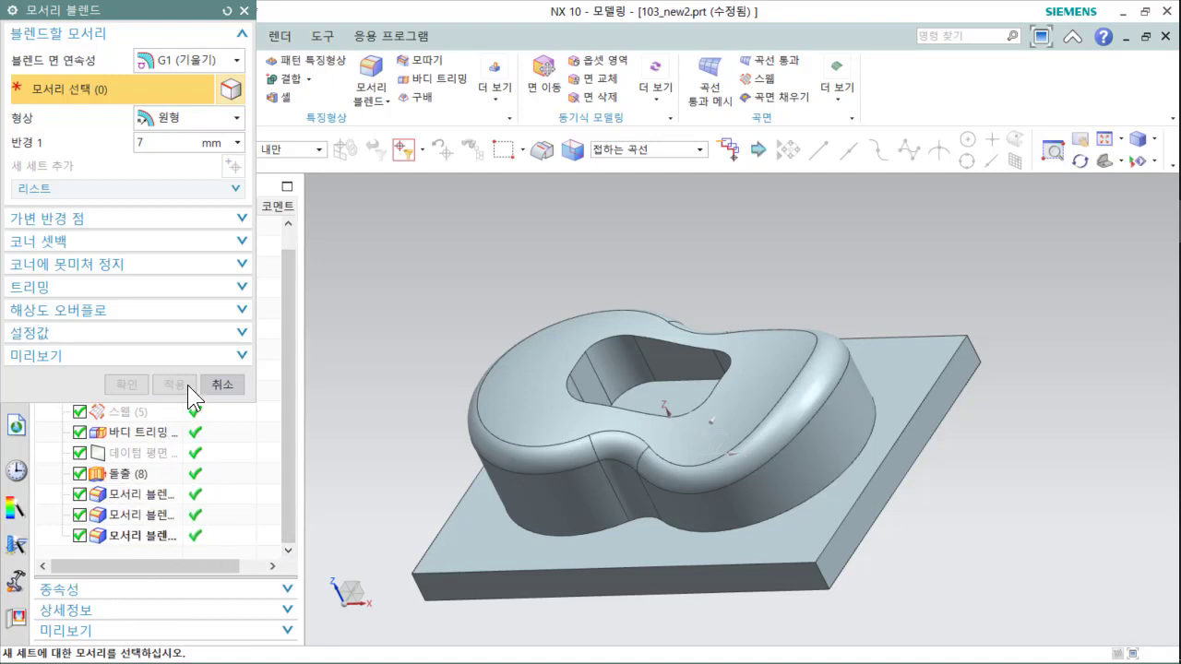
{"action": "middle_click_drag", "start_coordinate": [683, 437], "coordinate": [677, 383]}
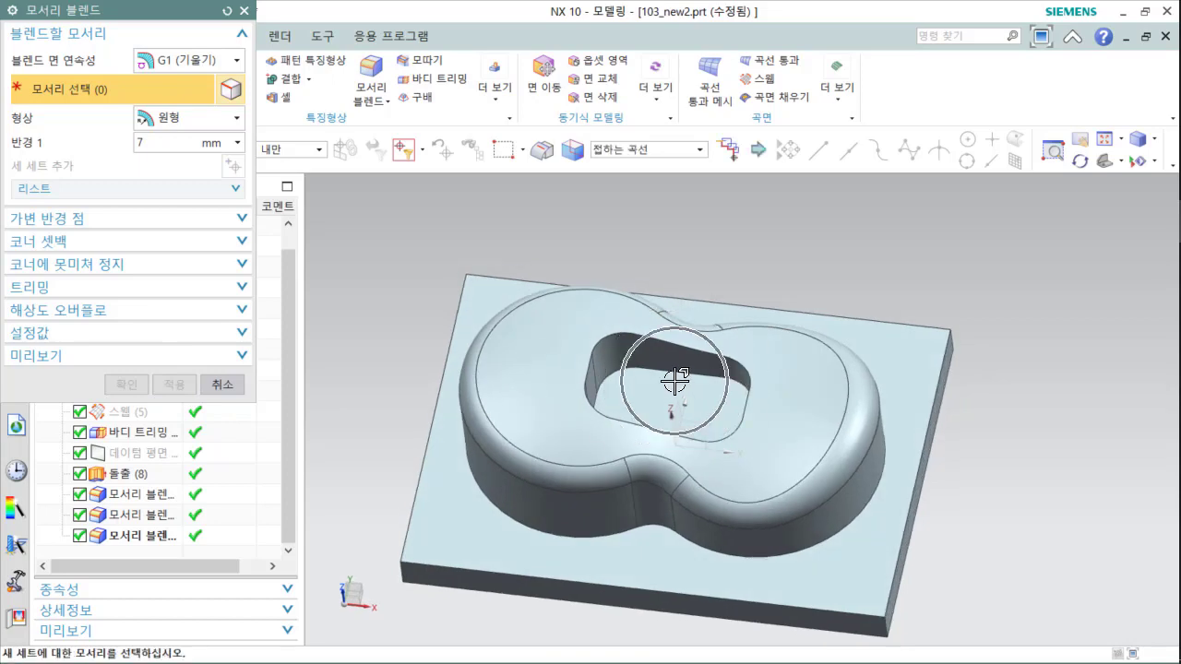
Step: Check the pocket floor radius on the part 103 drawing, return to NX, and blend the pocket's whole bottom edge loop with a 5 mm radius
{"action": "key", "text": "alt+Tab"}
{"action": "left_click", "coordinate": [446, 386]}
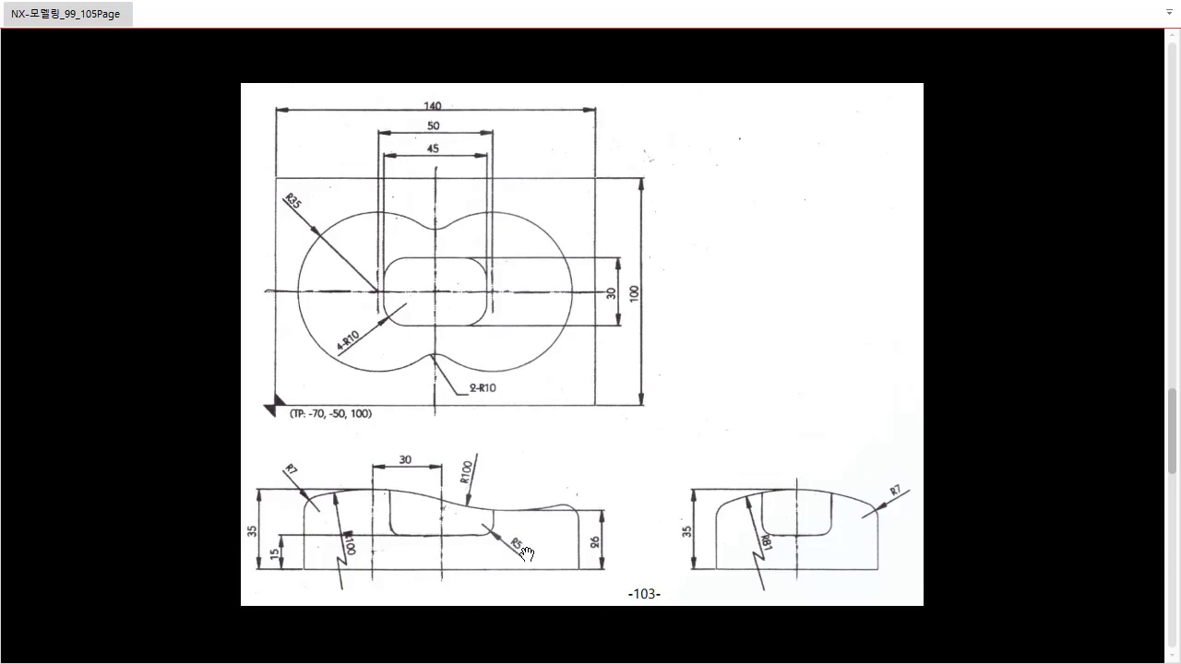
{"action": "key", "text": "alt+Tab"}
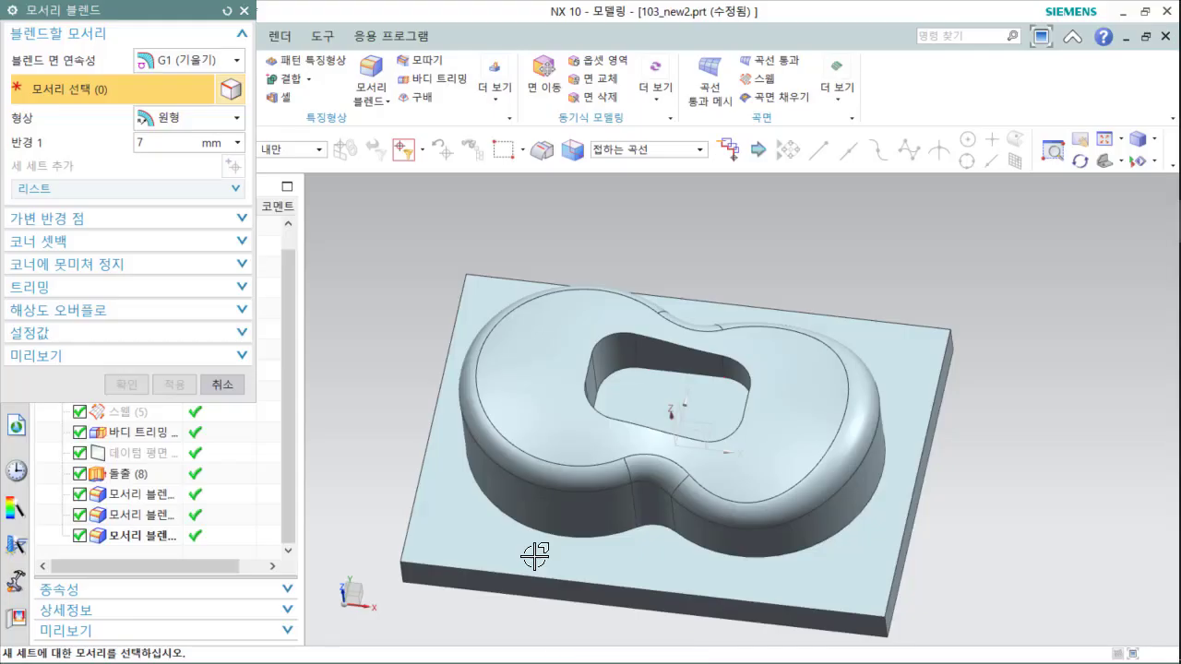
{"action": "left_click", "coordinate": [631, 372]}
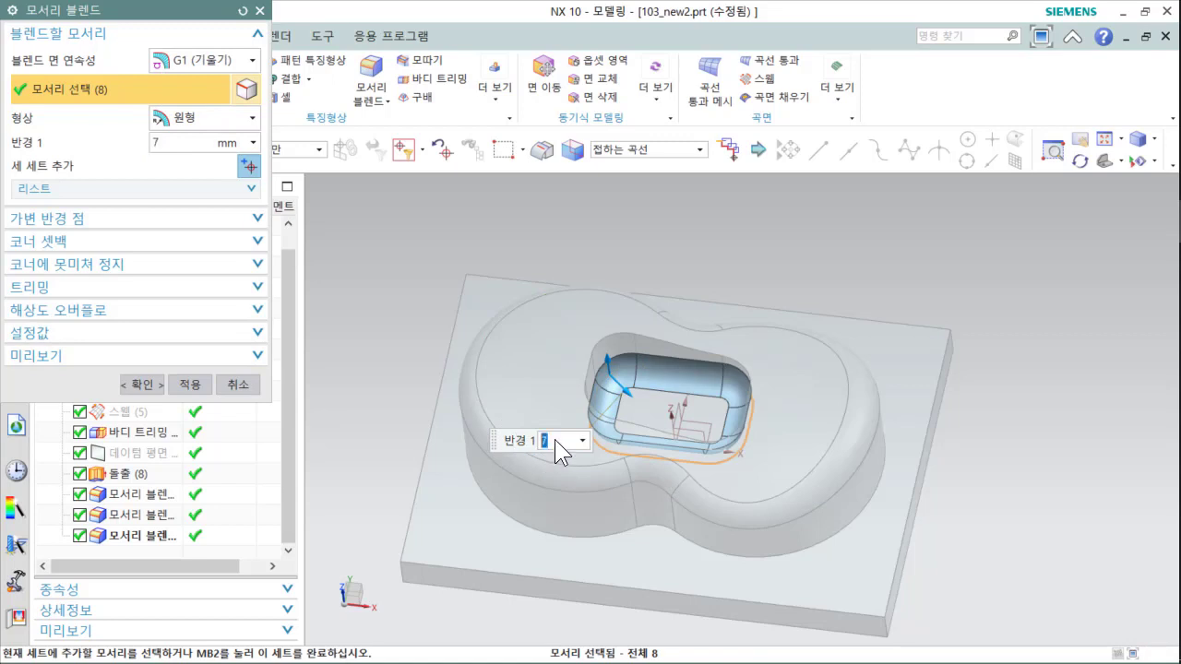
{"action": "type", "text": "5"}
{"action": "key", "text": "Return"}
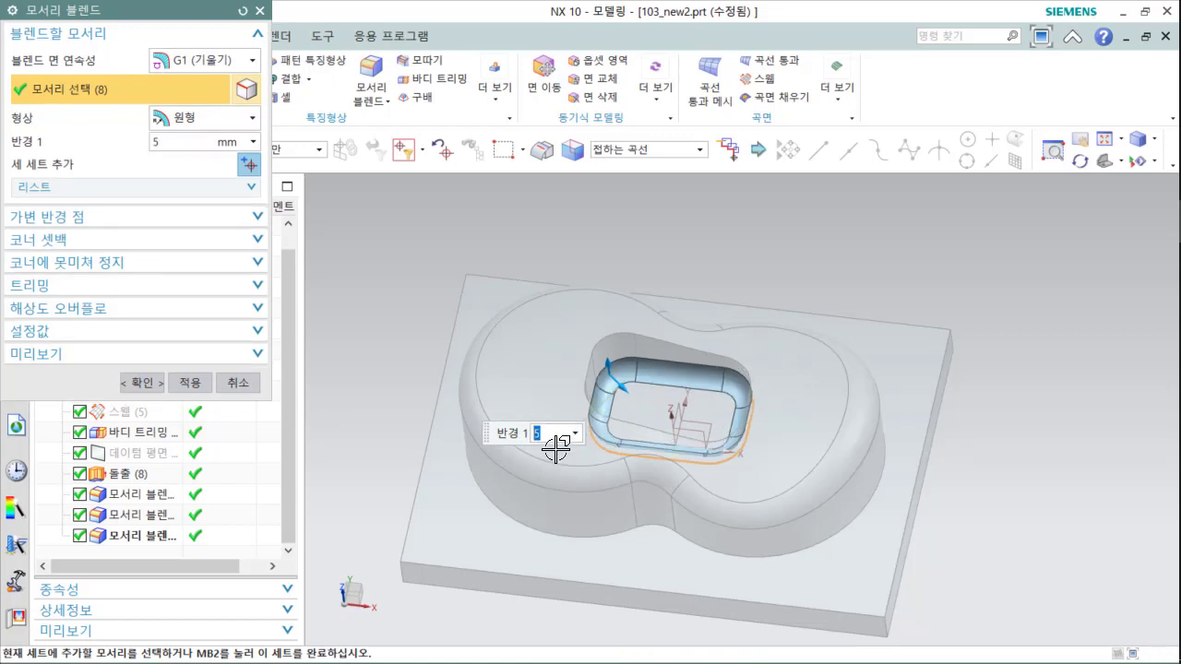
{"action": "left_click", "coordinate": [135, 386]}
Step: Hide the datum coordinate system at the centre of the model
{"action": "middle_click_drag", "start_coordinate": [971, 425], "coordinate": [1002, 401]}
{"action": "scroll", "coordinate": [1002, 401], "scroll_direction": "up", "scroll_amount": 1}
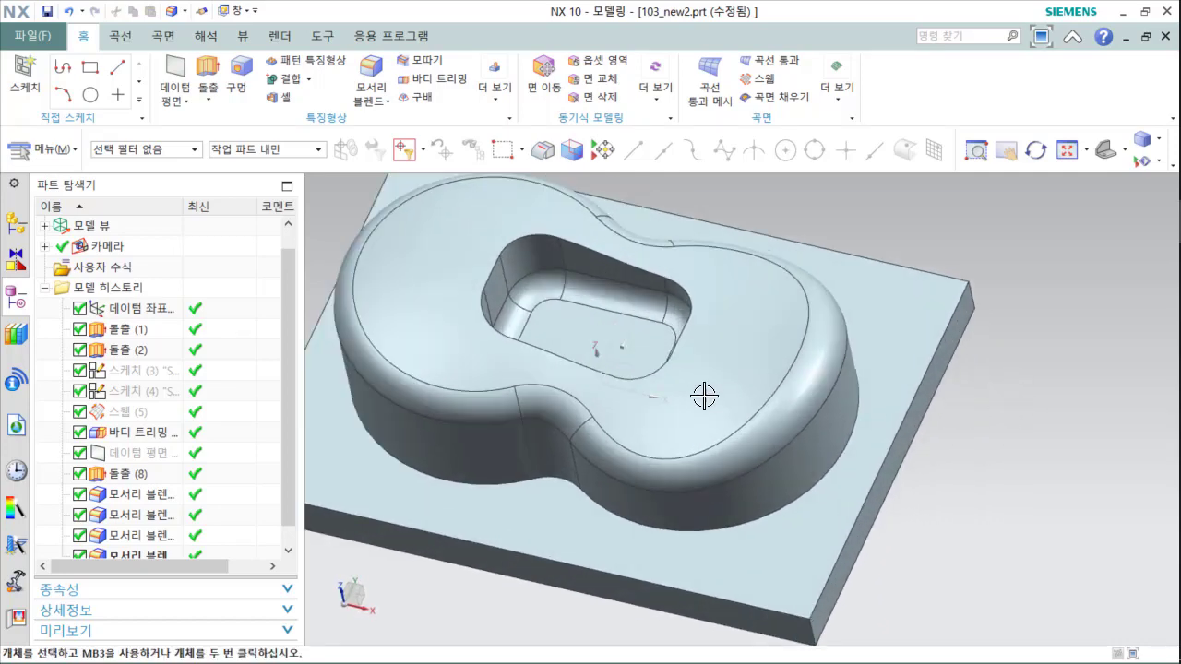
{"action": "left_click", "coordinate": [622, 345]}
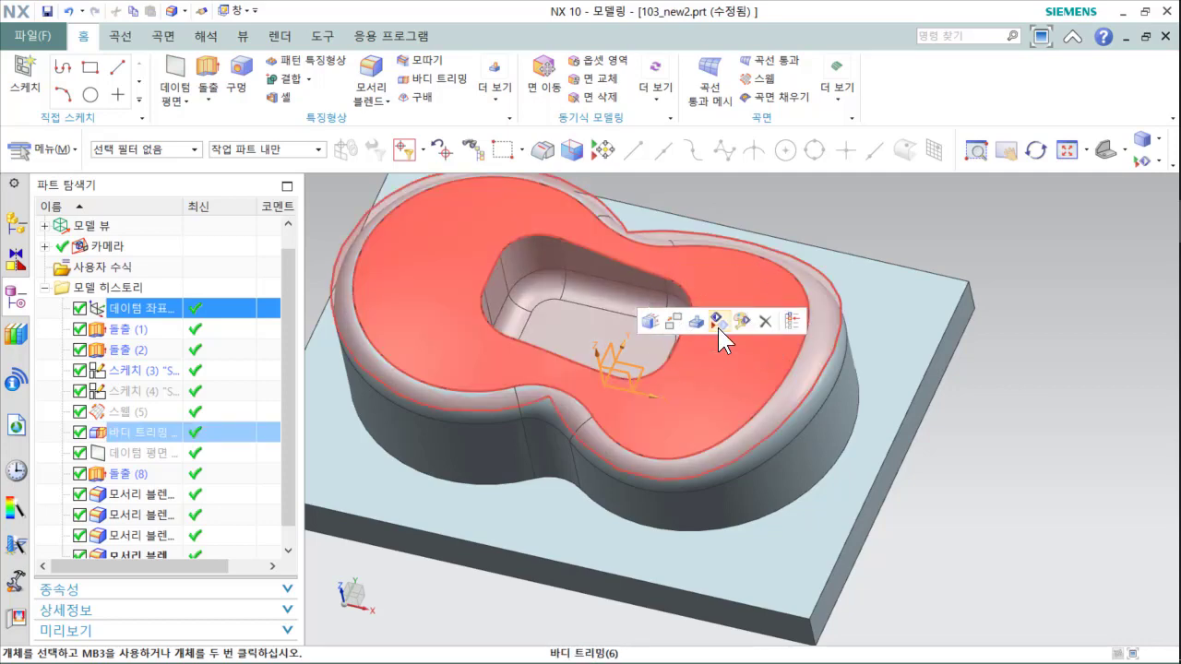
{"action": "left_click", "coordinate": [718, 328]}
{"action": "scroll", "coordinate": [944, 464], "scroll_direction": "down", "scroll_amount": 2}
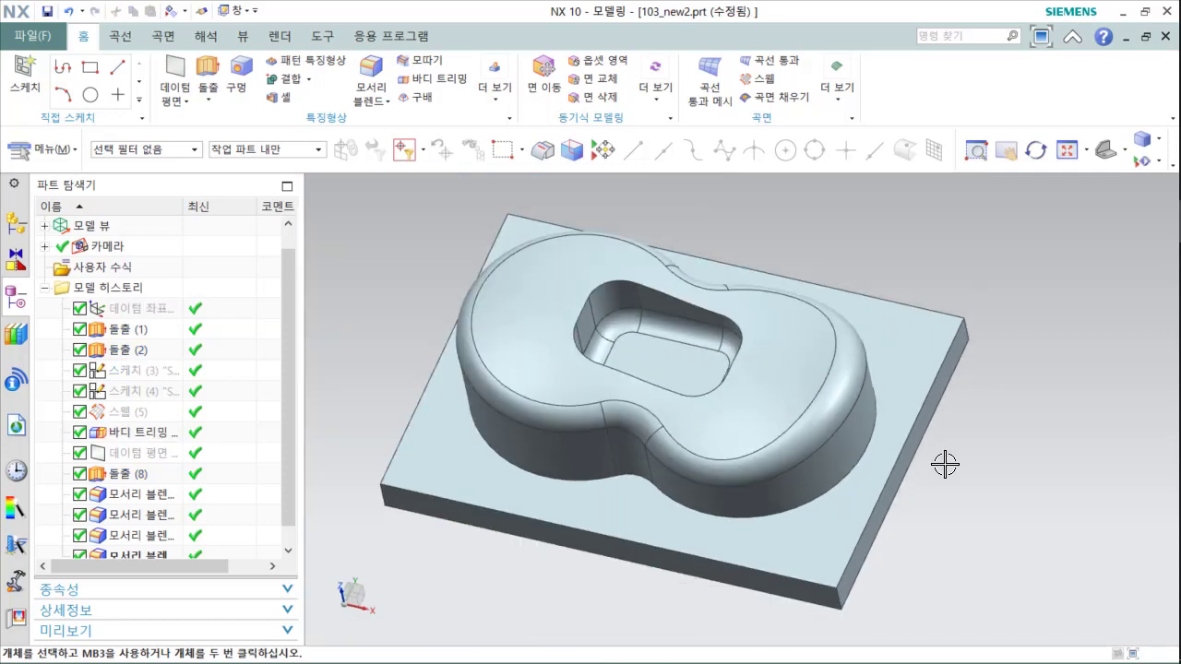
{"action": "scroll", "coordinate": [951, 467], "scroll_direction": "down", "scroll_amount": 1}
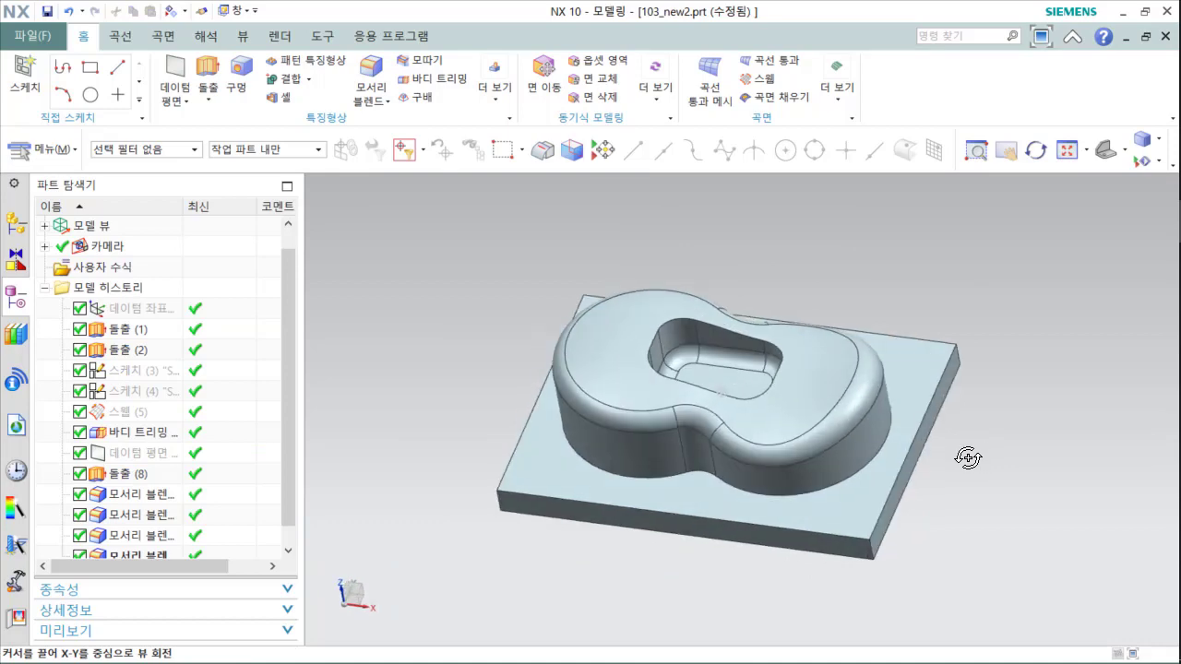
{"action": "scroll", "coordinate": [961, 464], "scroll_direction": "up", "scroll_amount": 2}
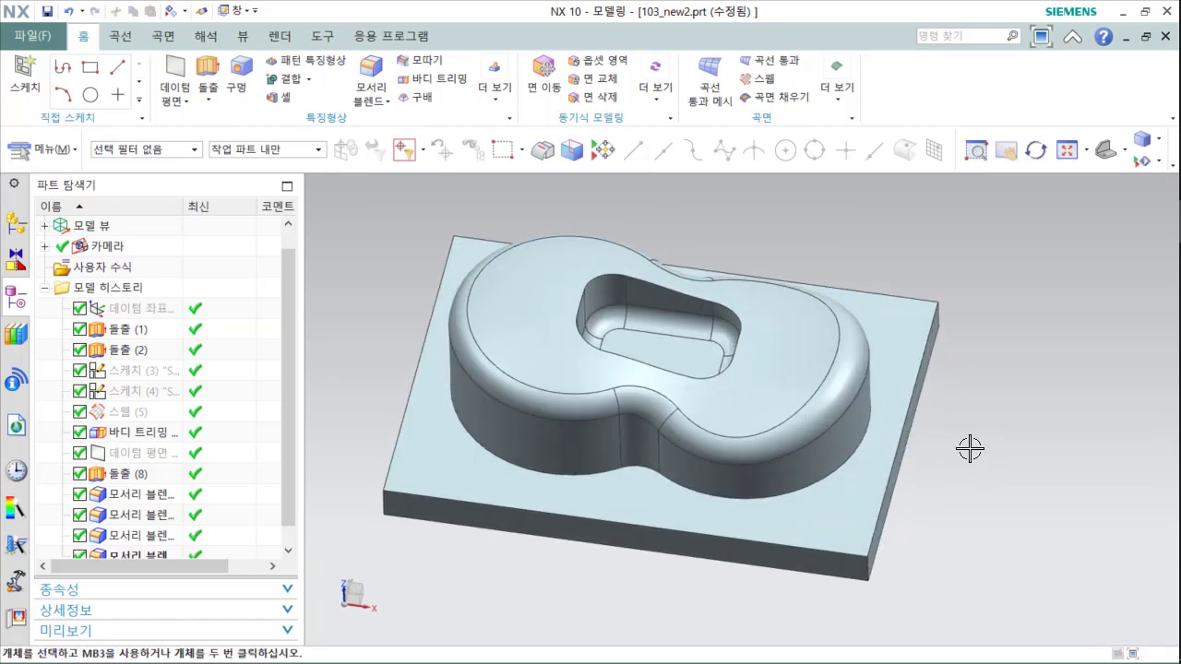
{"action": "scroll", "coordinate": [967, 453], "scroll_direction": "up", "scroll_amount": 1}
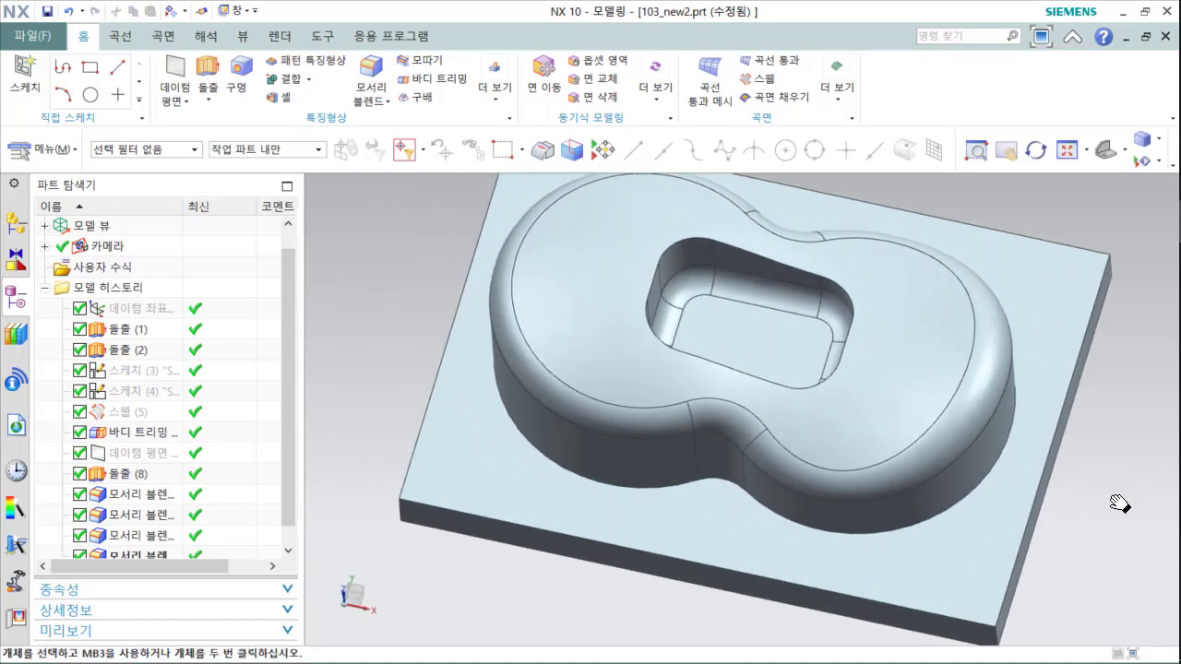
{"action": "scroll", "coordinate": [1065, 521], "scroll_direction": "up", "scroll_amount": 2}
{"action": "scroll", "coordinate": [1069, 520], "scroll_direction": "down", "scroll_amount": 3}
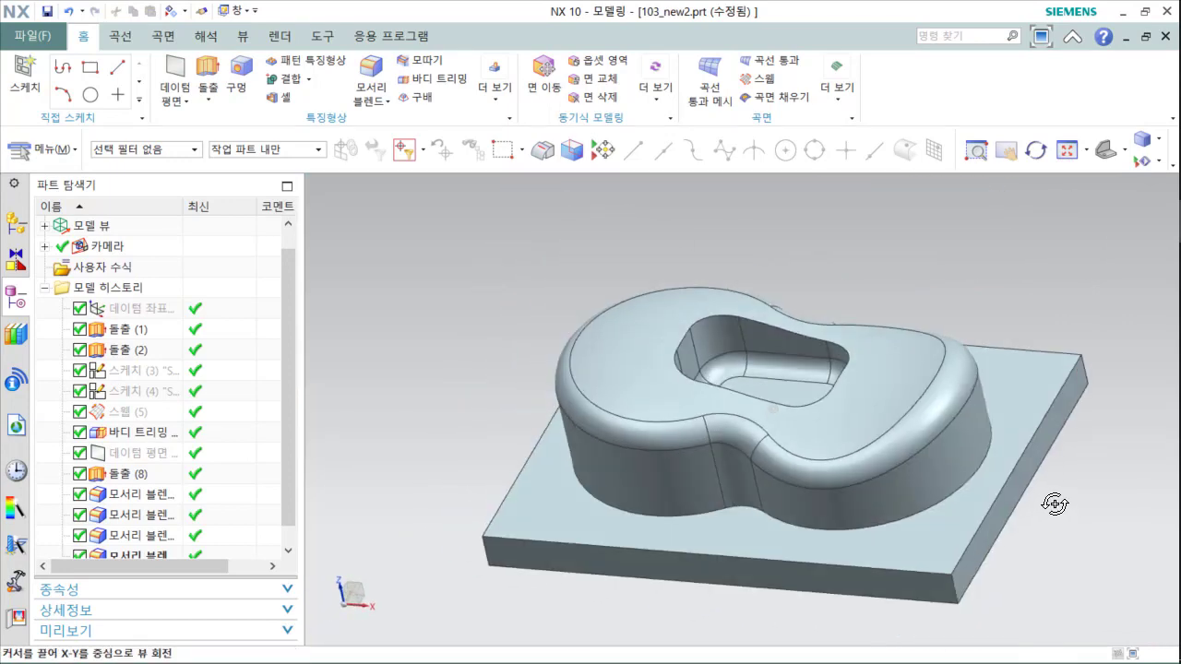